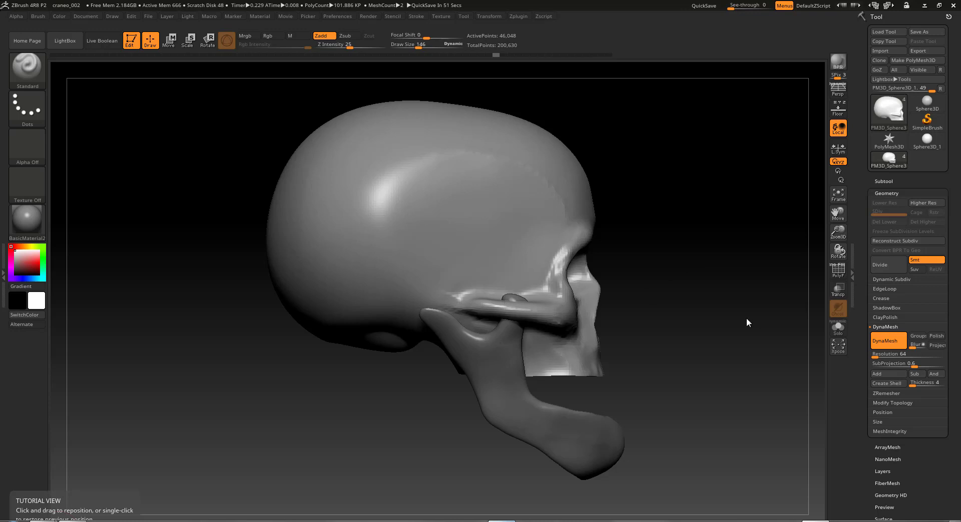
# Orbit the skull to inspect it from three-quarter, top and straight front views.
pyautogui.moveTo(749, 323)
pyautogui.mouseDown()
pyautogui.moveTo(709, 368)
pyautogui.moveTo(659, 345)
pyautogui.mouseUp()
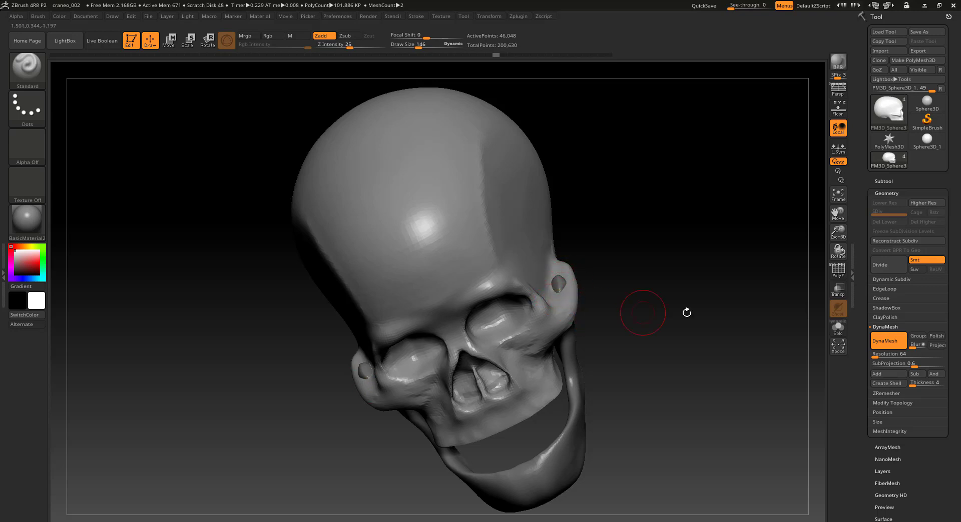
pyautogui.moveTo(686, 312); pyautogui.dragTo(671, 345)
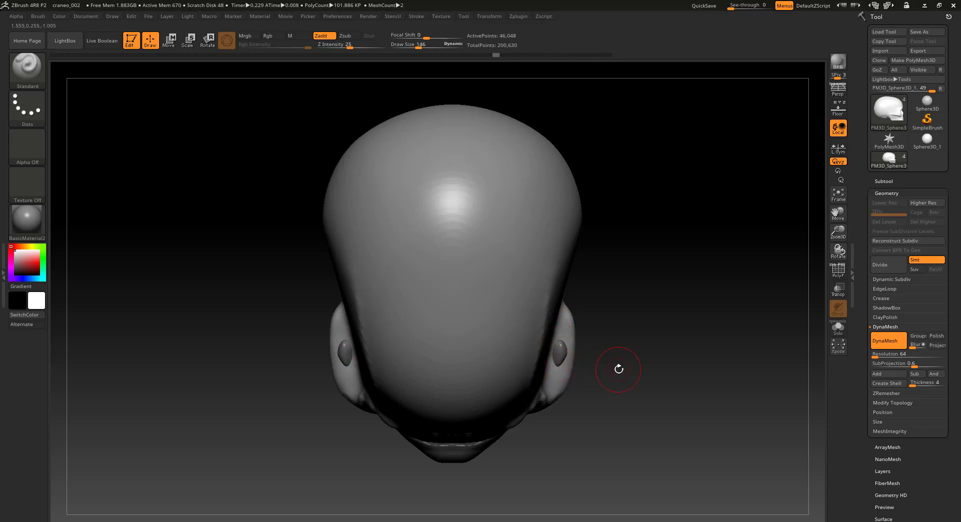
pyautogui.moveTo(618, 369); pyautogui.dragTo(611, 348)
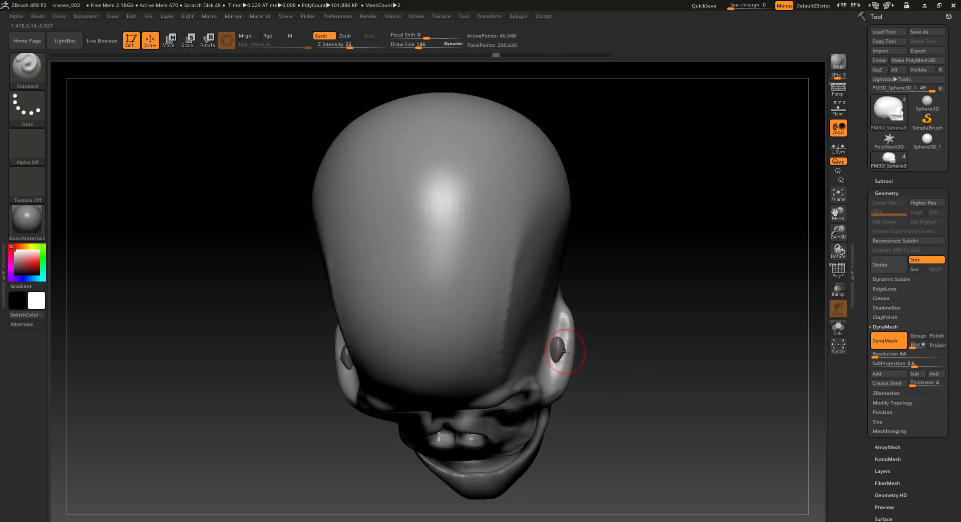
pyautogui.moveTo(563, 353); pyautogui.dragTo(568, 352)
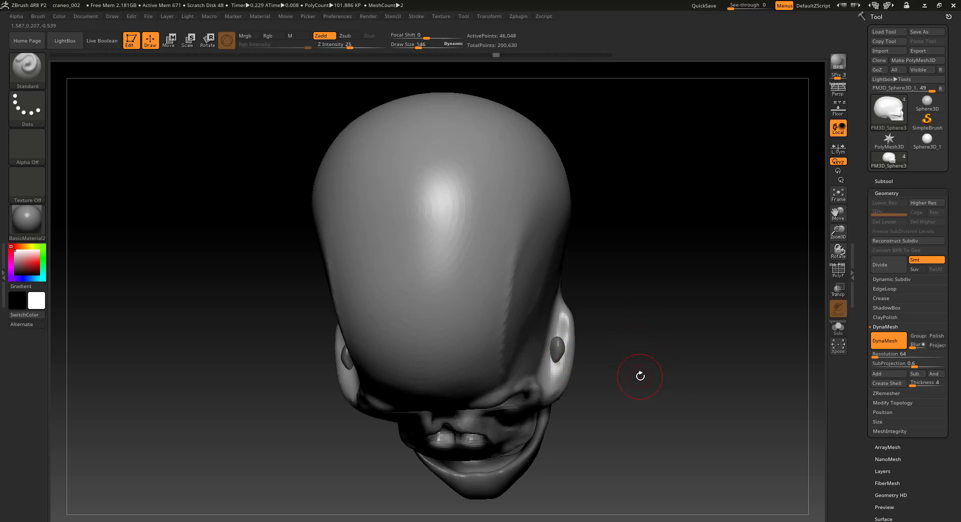
pyautogui.moveTo(671, 368); pyautogui.dragTo(650, 337)
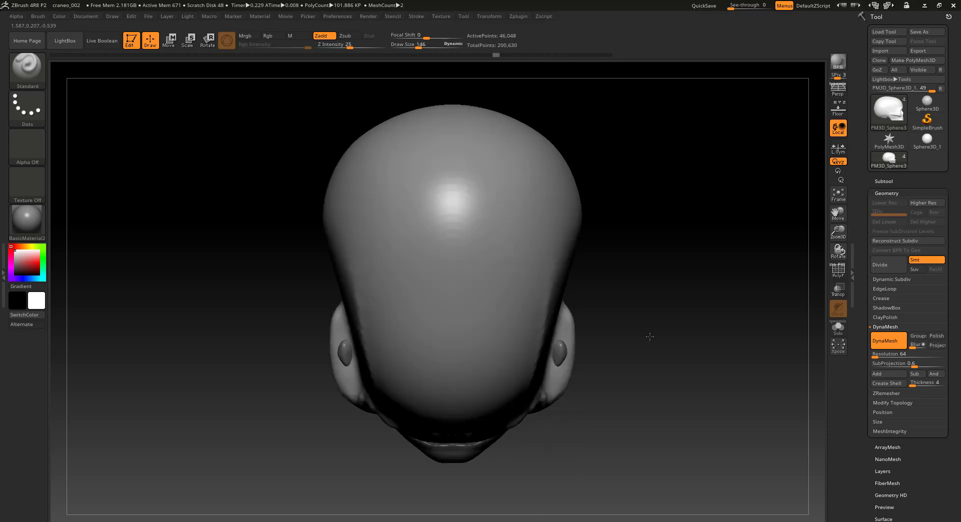
pyautogui.moveTo(671, 367); pyautogui.dragTo(667, 303)
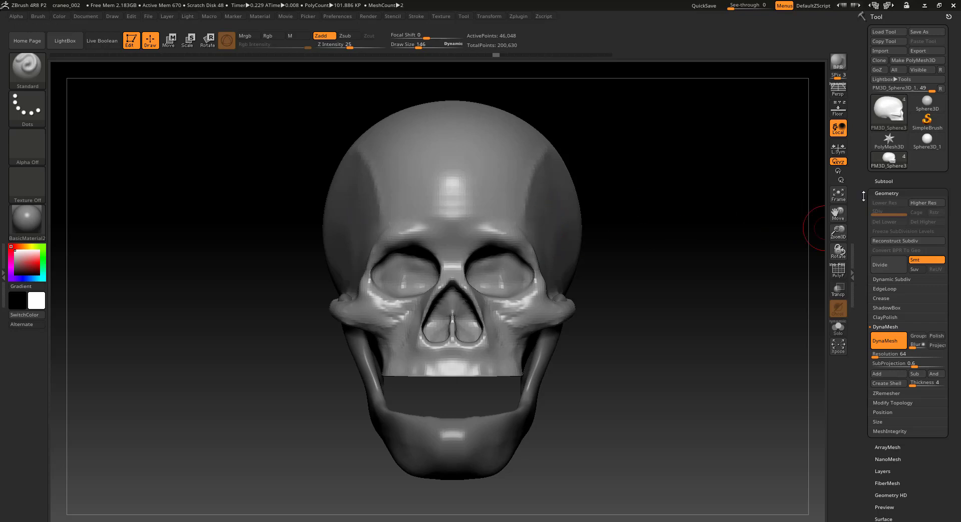
# Look through the subtool list, collapse it, and show the Geometry settings.
pyautogui.click(885, 181)
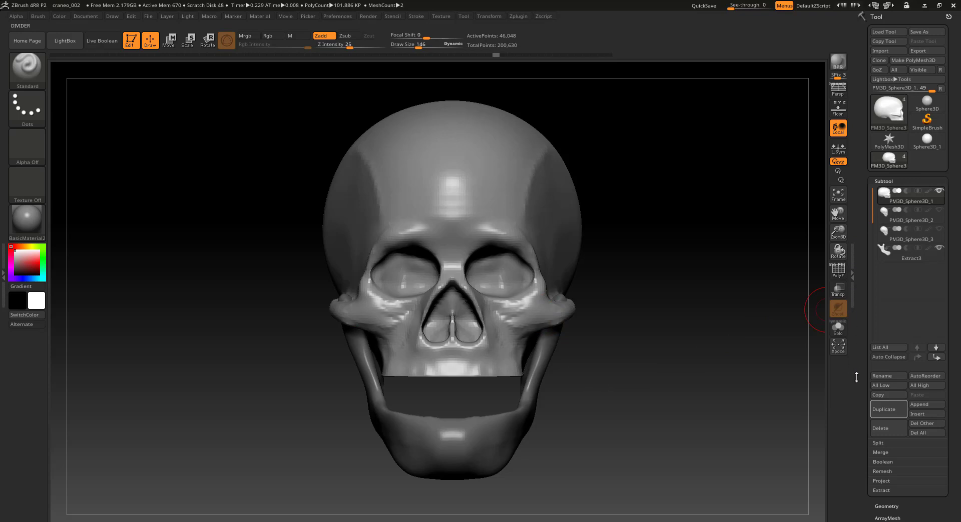
pyautogui.moveTo(856, 378); pyautogui.dragTo(858, 351)
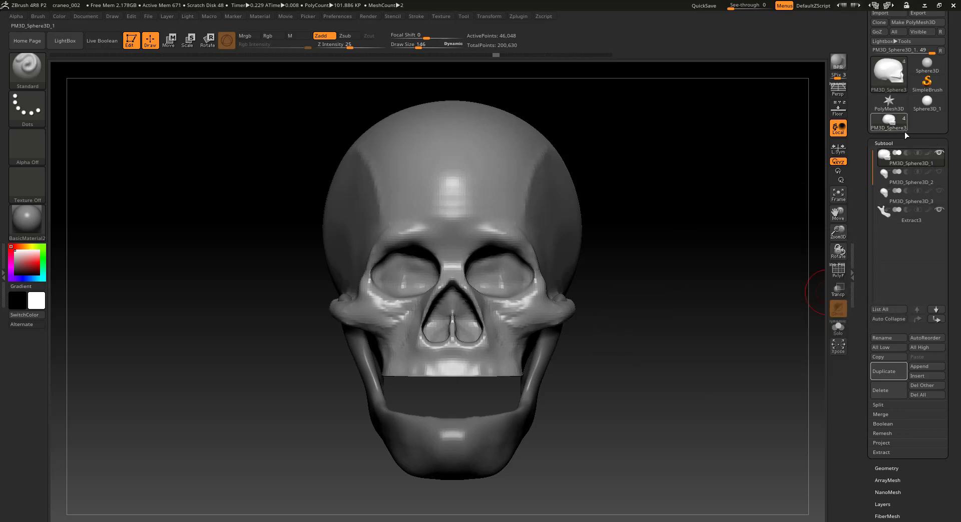
pyautogui.click(883, 144)
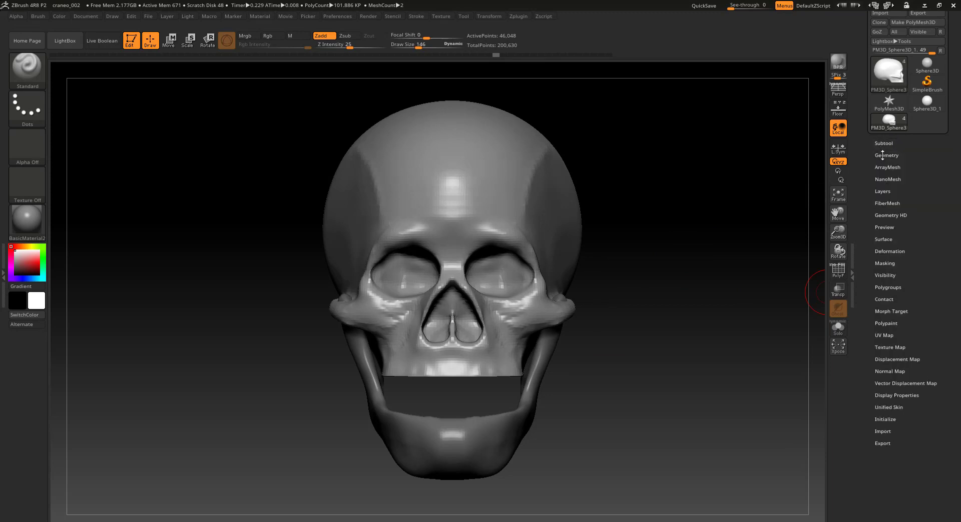
pyautogui.click(882, 155)
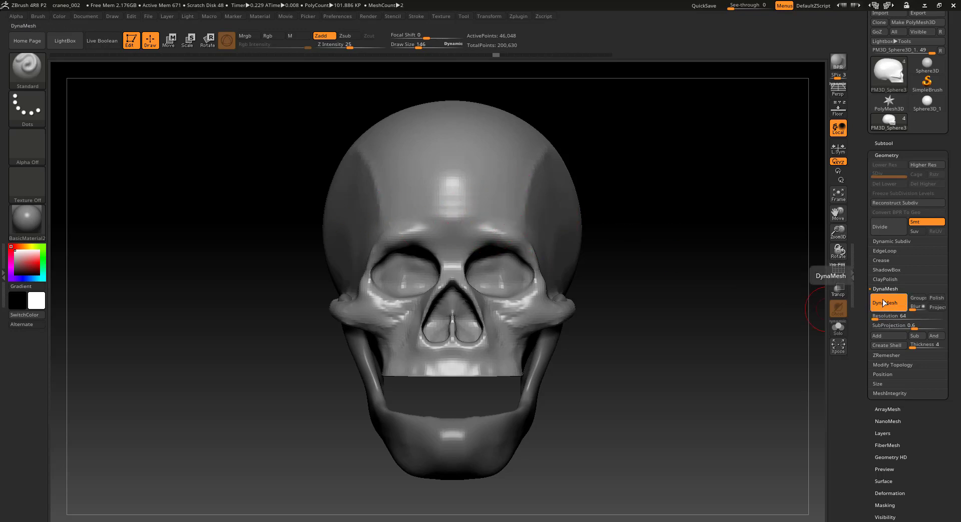
pyautogui.moveTo(662, 253); pyautogui.dragTo(647, 306)
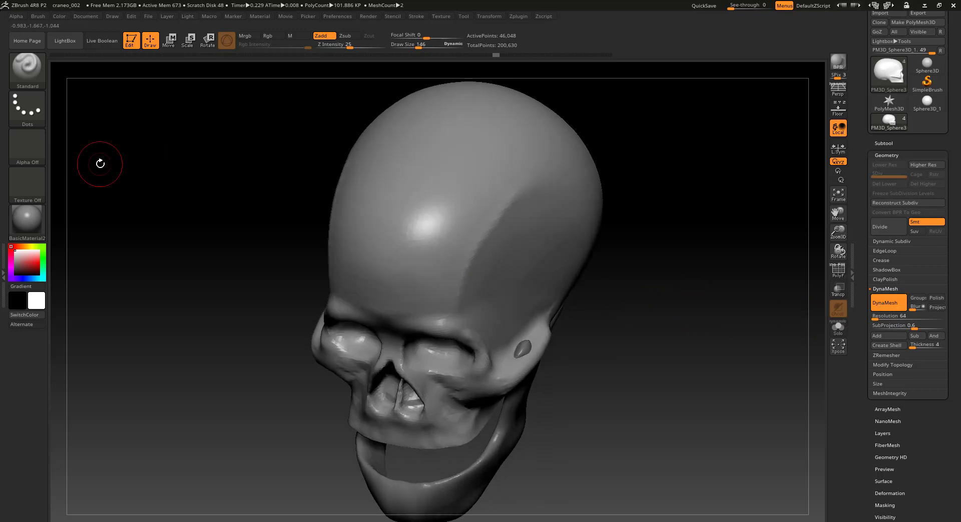
# Pick the IMM Primitives brush (B, I), choose the cylinder, and drag a mirrored pair onto the temples.
pyautogui.press('b')
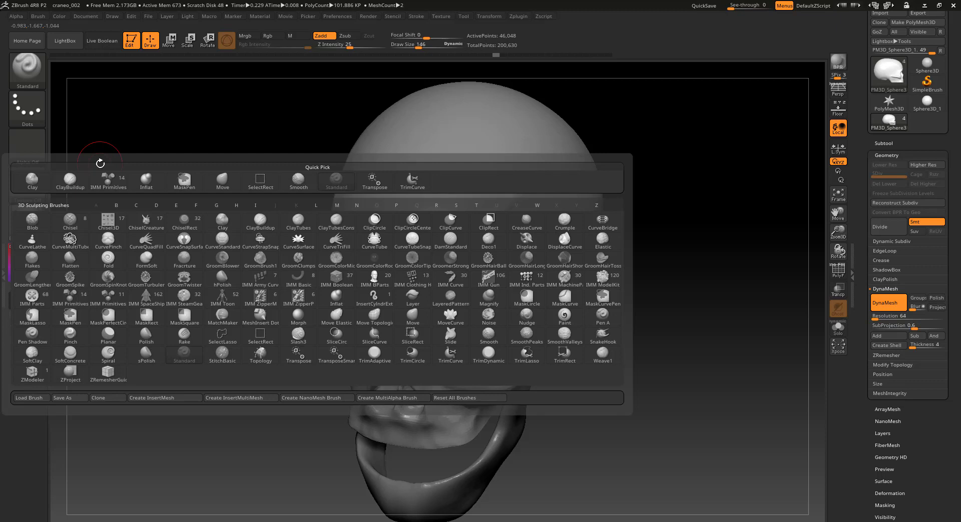
pyautogui.press('i')
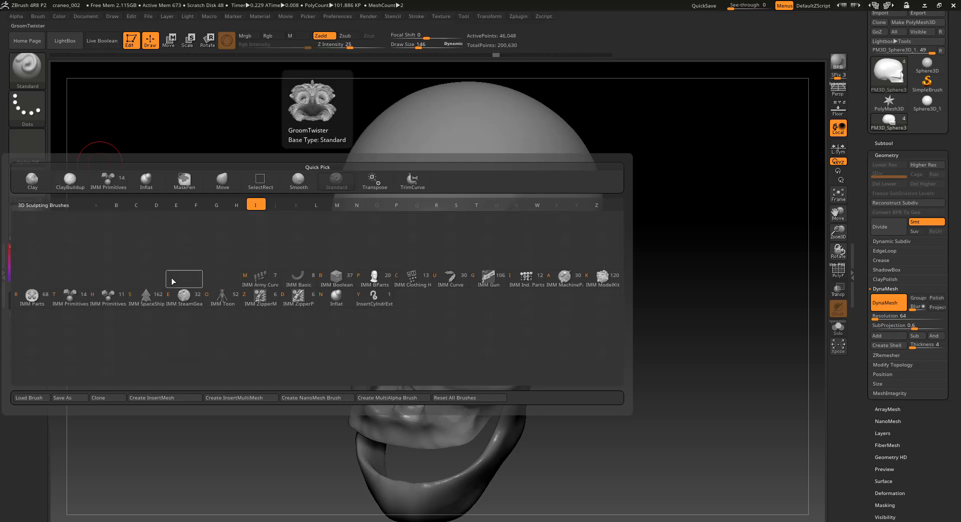
pyautogui.click(73, 301)
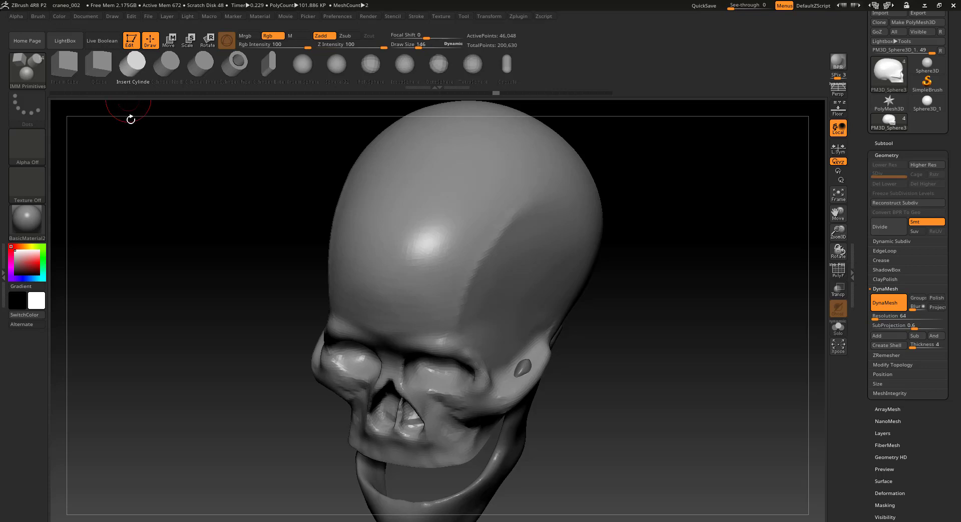
pyautogui.click(131, 65)
pyautogui.moveTo(517, 371); pyautogui.dragTo(527, 383)
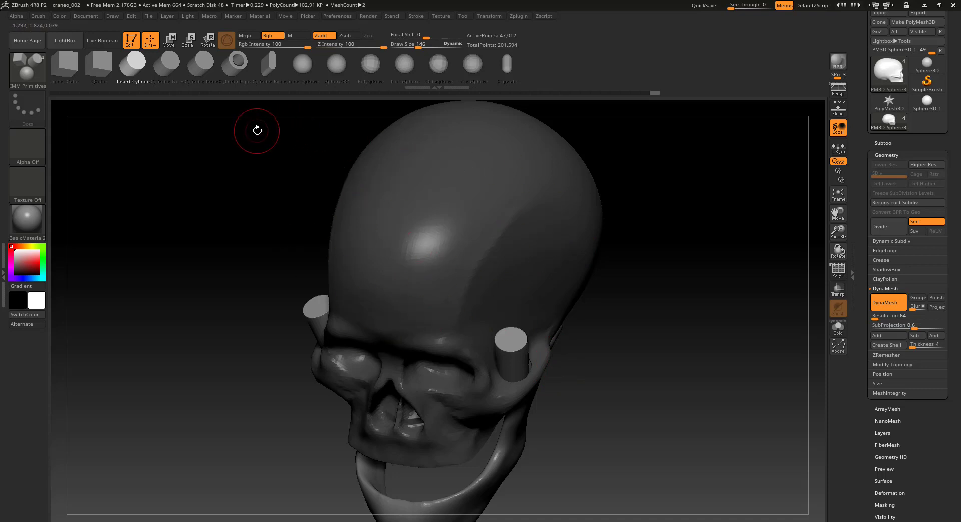
# With the gizmo, shrink, widen and tilt the temple cylinders around Z, then nudge them up and left.
pyautogui.click(168, 41)
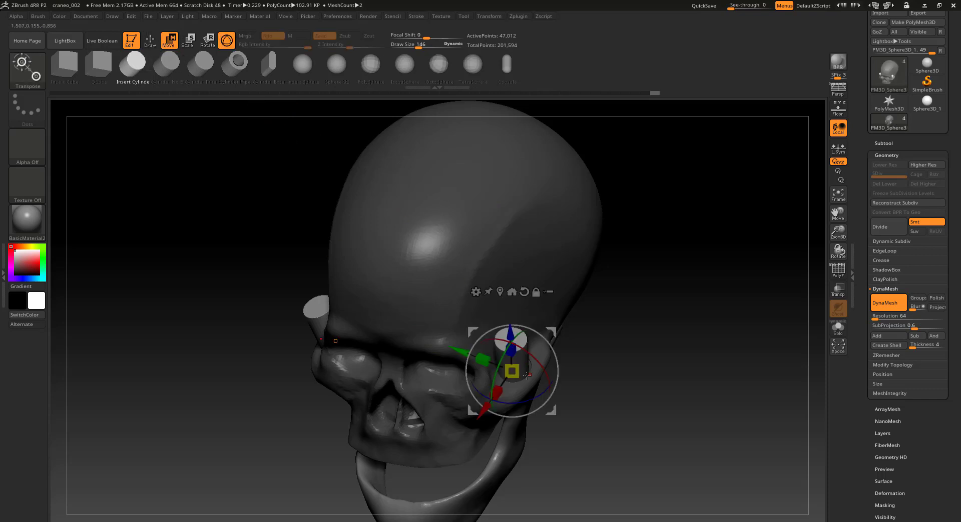
pyautogui.moveTo(482, 358)
pyautogui.mouseDown()
pyautogui.moveTo(507, 371)
pyautogui.moveTo(471, 355)
pyautogui.moveTo(482, 365)
pyautogui.mouseUp()
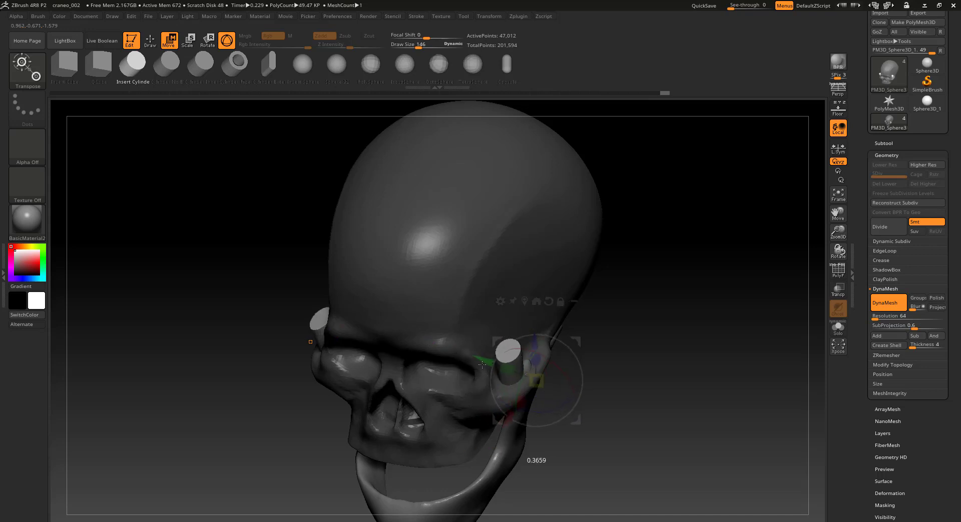
pyautogui.moveTo(522, 406); pyautogui.dragTo(465, 453)
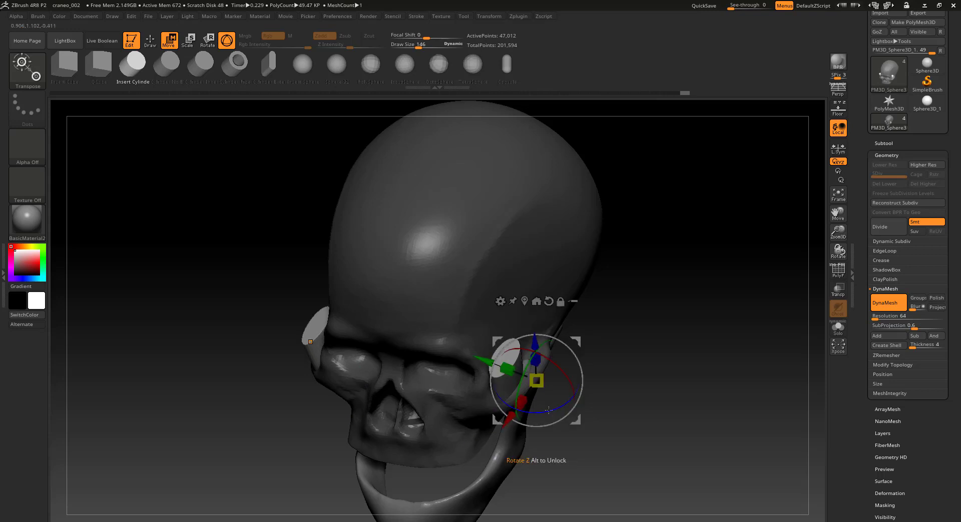
pyautogui.moveTo(548, 410); pyautogui.dragTo(536, 414)
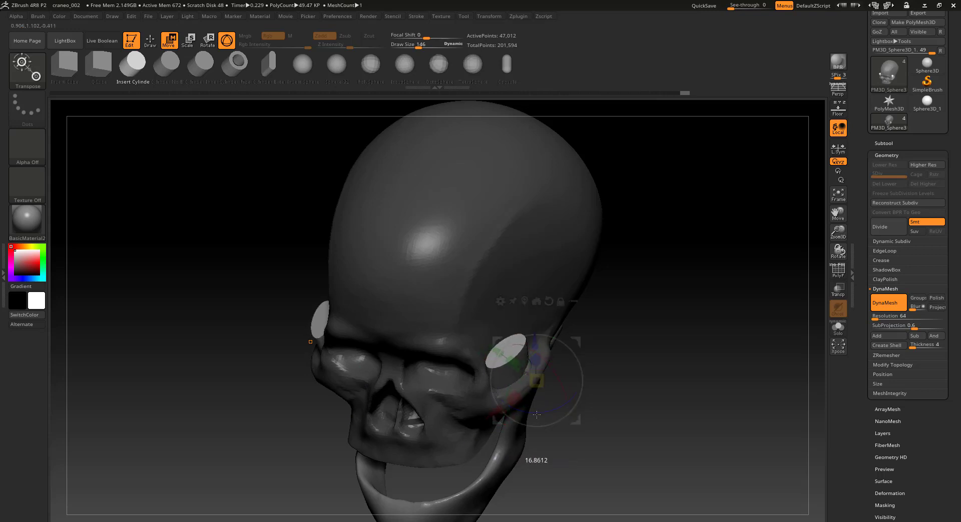
pyautogui.moveTo(513, 404); pyautogui.dragTo(500, 404)
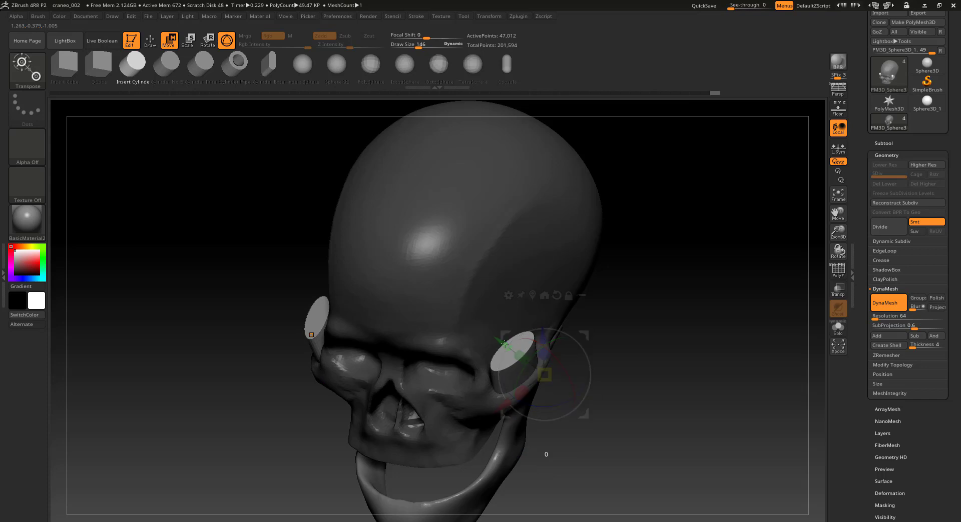
pyautogui.moveTo(504, 344); pyautogui.dragTo(502, 337)
pyautogui.moveTo(651, 423)
pyautogui.mouseDown()
pyautogui.moveTo(664, 383)
pyautogui.moveTo(636, 362)
pyautogui.mouseUp()
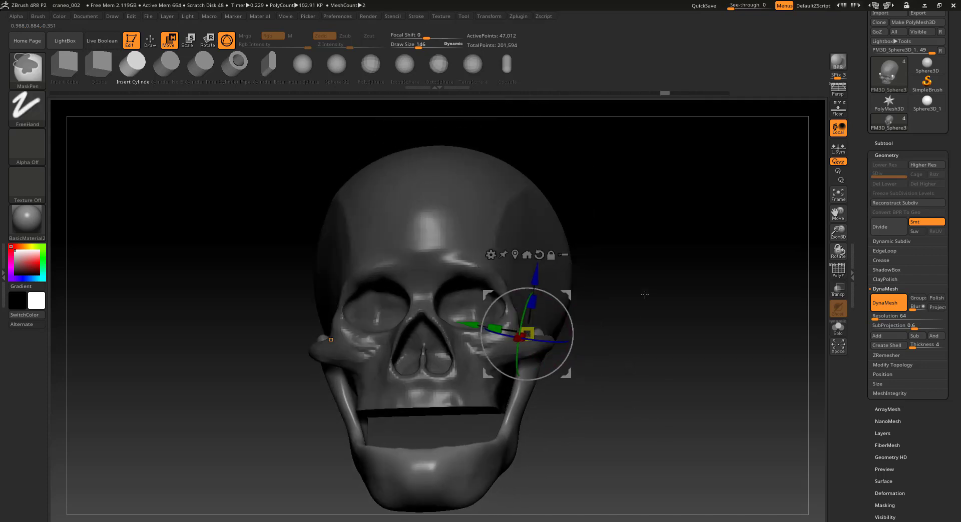
# Back in Draw mode, view from above and drag larger cylinders into both sides of the skull.
pyautogui.click(156, 46)
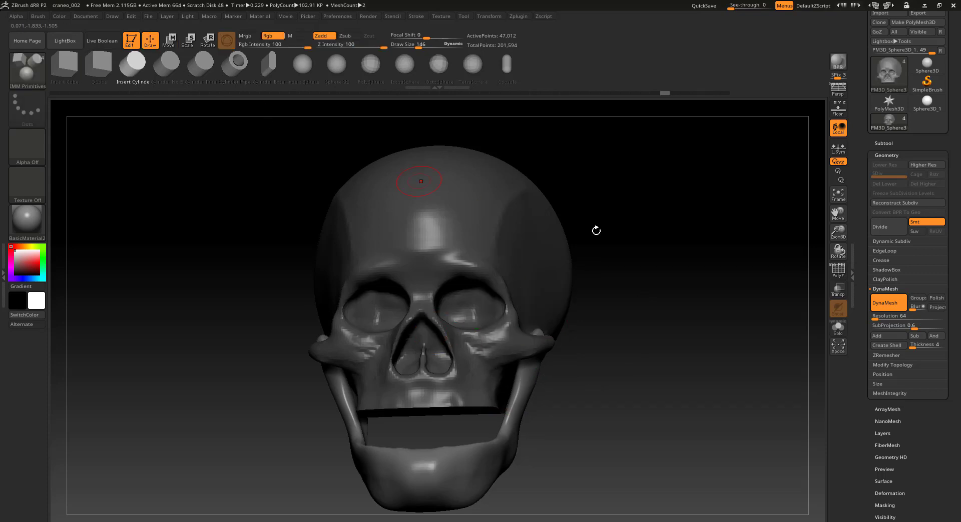
pyautogui.moveTo(682, 280); pyautogui.dragTo(675, 375)
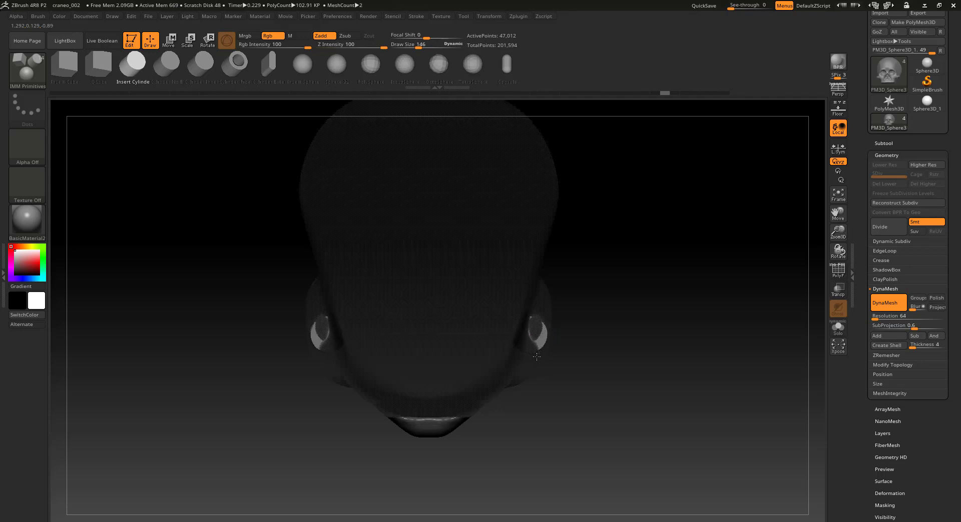
pyautogui.moveTo(536, 356); pyautogui.dragTo(538, 355)
pyautogui.moveTo(539, 354)
pyautogui.mouseDown()
pyautogui.moveTo(551, 368)
pyautogui.moveTo(538, 355)
pyautogui.moveTo(542, 368)
pyautogui.mouseUp()
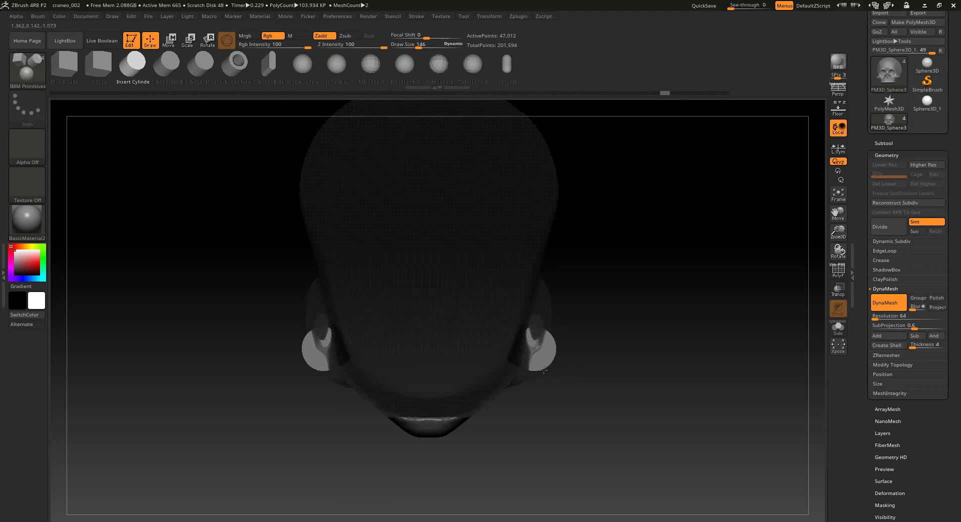
pyautogui.moveTo(632, 388)
pyautogui.mouseDown()
pyautogui.moveTo(601, 349)
pyautogui.moveTo(628, 272)
pyautogui.moveTo(628, 285)
pyautogui.mouseUp()
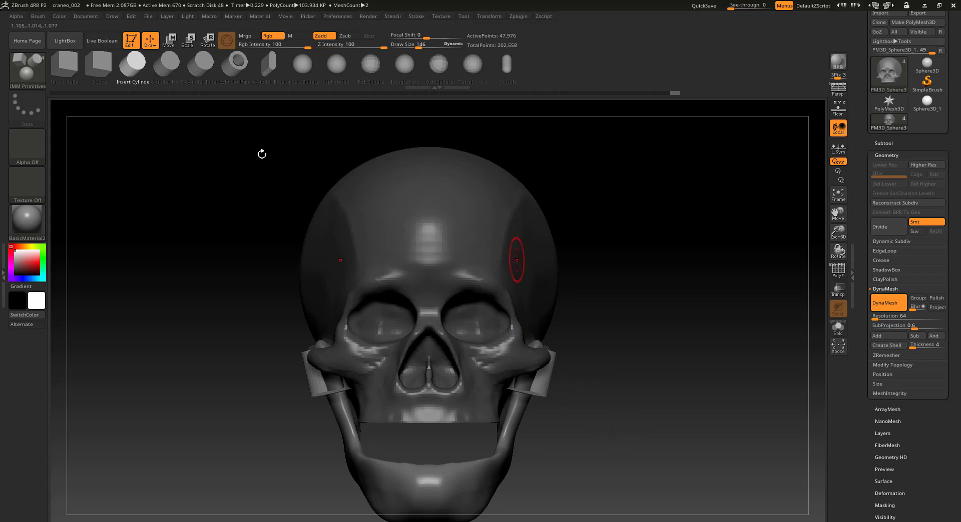
# Move the side pieces up, undo it, rotate the right cylinder around Z and stretch them downward.
pyautogui.click(172, 43)
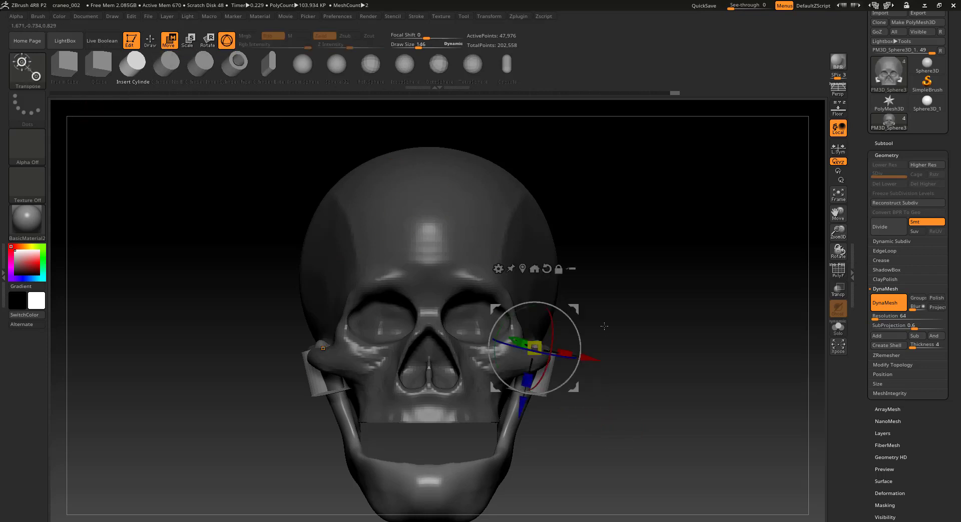
pyautogui.moveTo(520, 410)
pyautogui.mouseDown()
pyautogui.moveTo(544, 347)
pyautogui.moveTo(518, 413)
pyautogui.mouseUp()
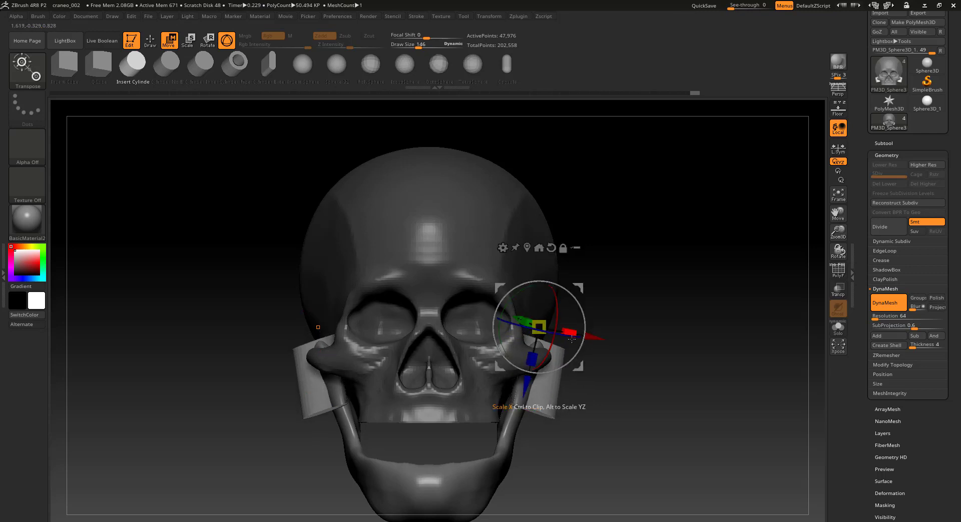
pyautogui.hotkey('ctrl', 'z')
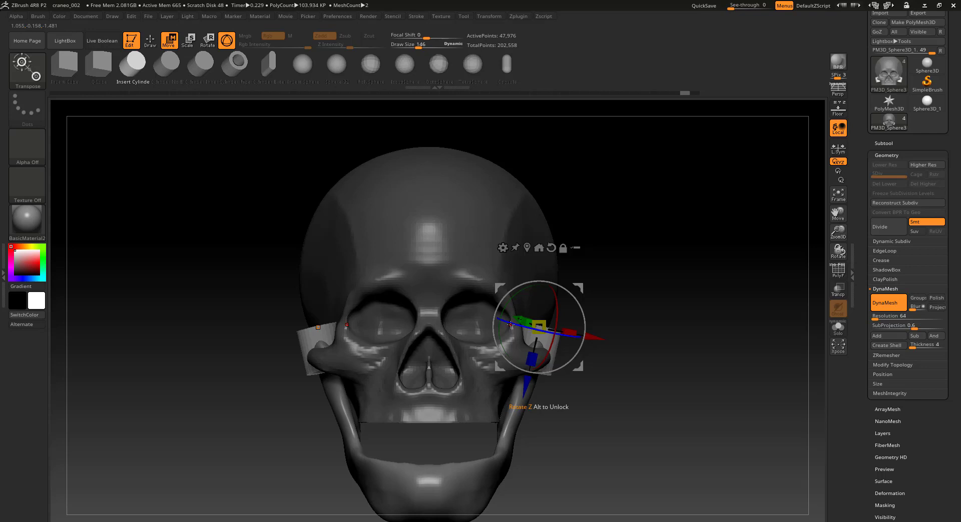
pyautogui.moveTo(510, 324); pyautogui.dragTo(492, 315)
pyautogui.moveTo(535, 356); pyautogui.dragTo(515, 418)
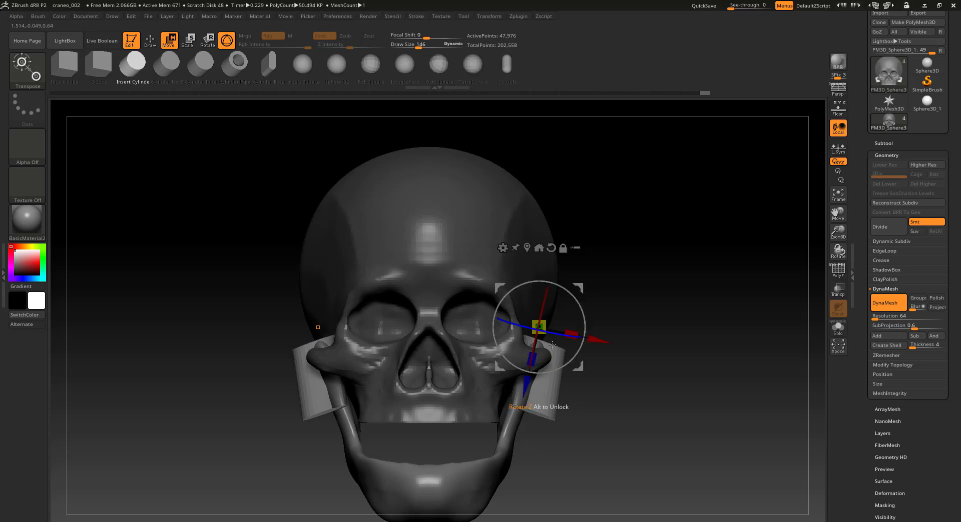
# Shrink and thin the side cylinders, lengthen them, and push them sideways and in depth against the skull.
pyautogui.moveTo(571, 336); pyautogui.dragTo(571, 336)
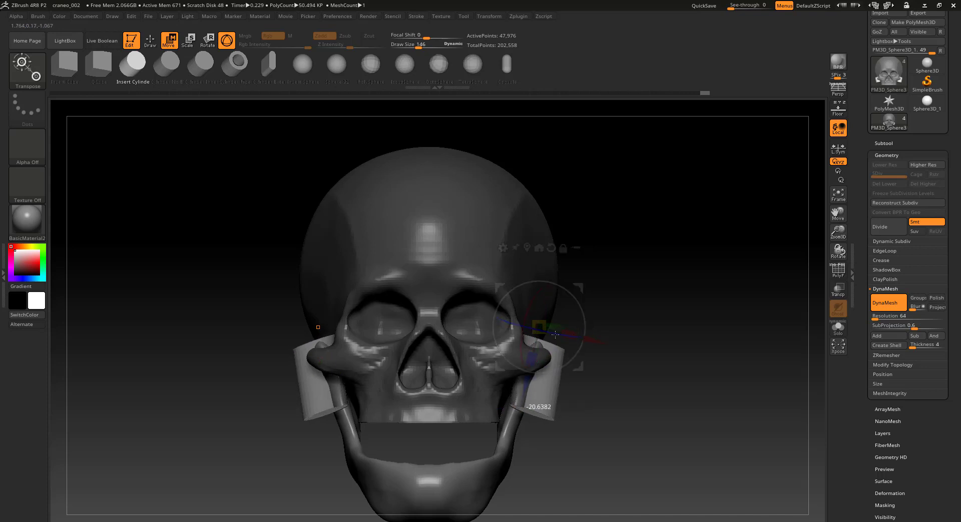
pyautogui.moveTo(555, 334)
pyautogui.mouseDown()
pyautogui.moveTo(557, 326)
pyautogui.moveTo(523, 323)
pyautogui.mouseUp()
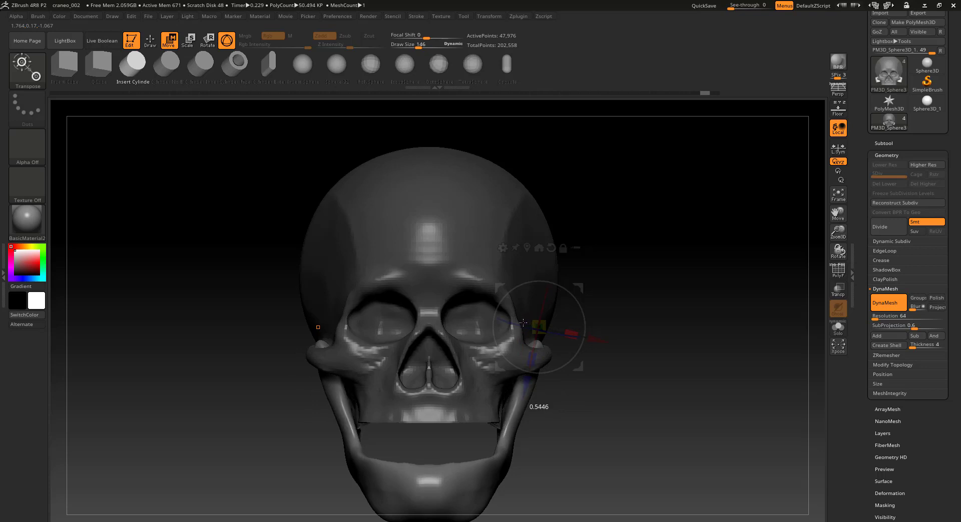
pyautogui.moveTo(570, 333)
pyautogui.mouseDown()
pyautogui.moveTo(636, 347)
pyautogui.moveTo(658, 383)
pyautogui.mouseUp()
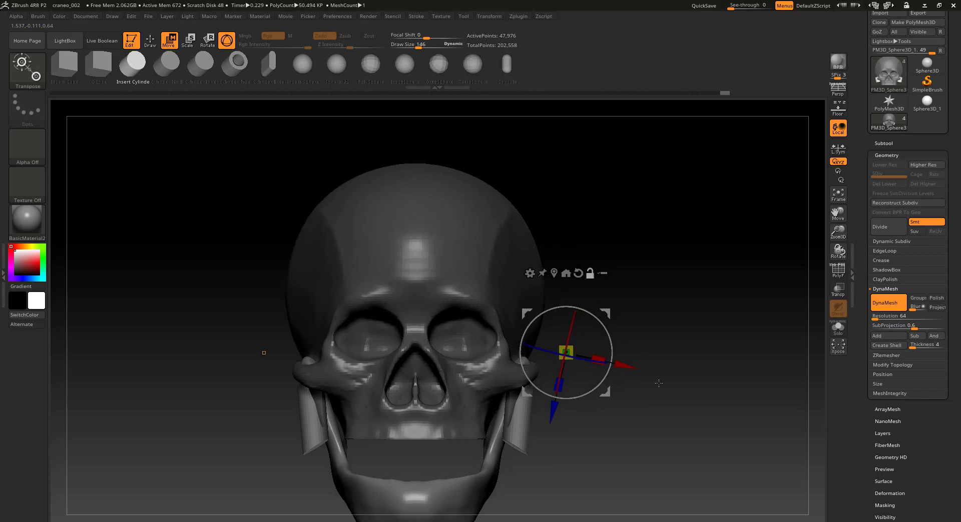
pyautogui.moveTo(559, 385); pyautogui.dragTo(557, 429)
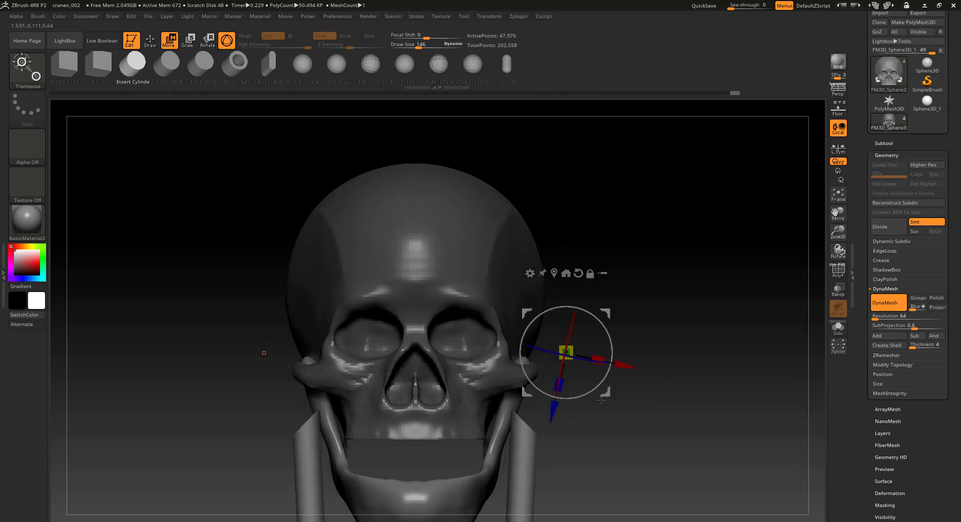
pyautogui.moveTo(600, 359); pyautogui.dragTo(556, 356)
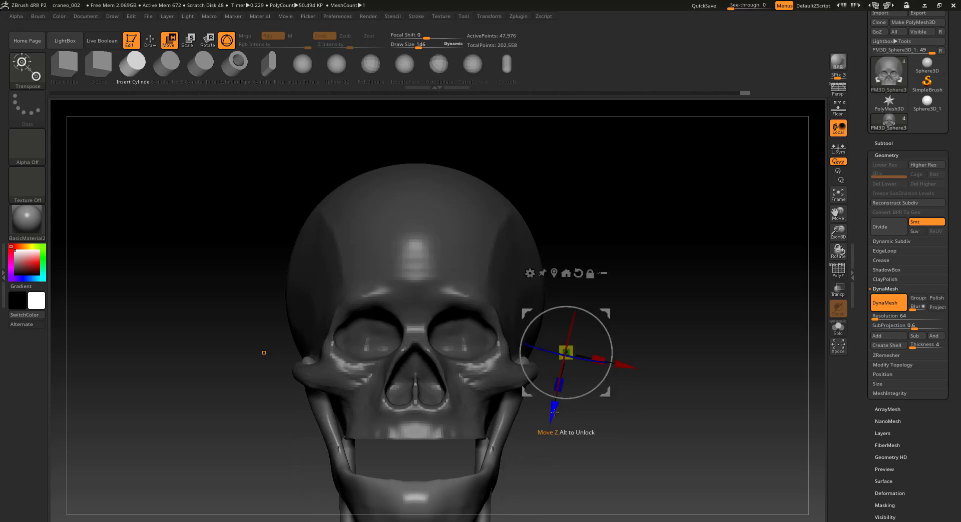
pyautogui.moveTo(555, 413)
pyautogui.mouseDown()
pyautogui.moveTo(602, 298)
pyautogui.moveTo(603, 347)
pyautogui.moveTo(652, 351)
pyautogui.moveTo(642, 382)
pyautogui.mouseUp()
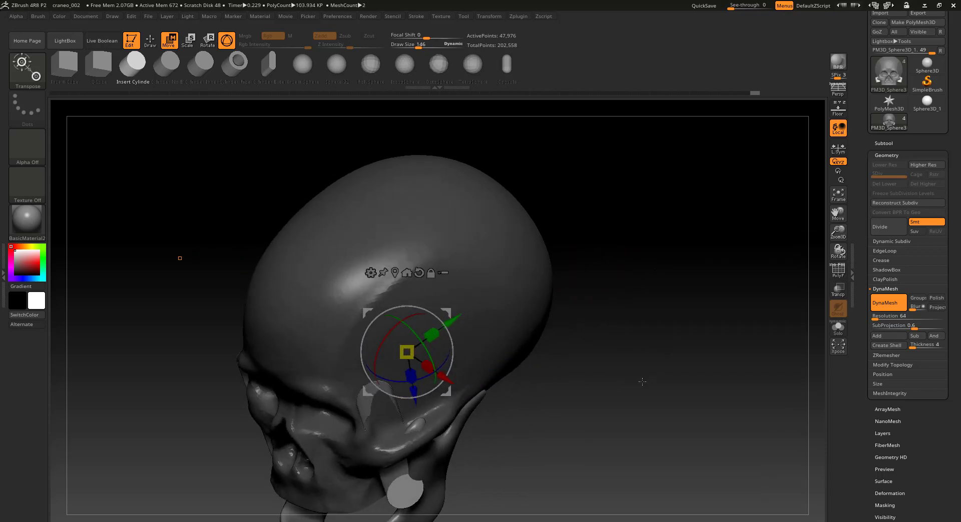
# Raise, lengthen, narrow and shift the side cylinders until they sit flush against the temples.
pyautogui.moveTo(430, 335); pyautogui.dragTo(487, 300)
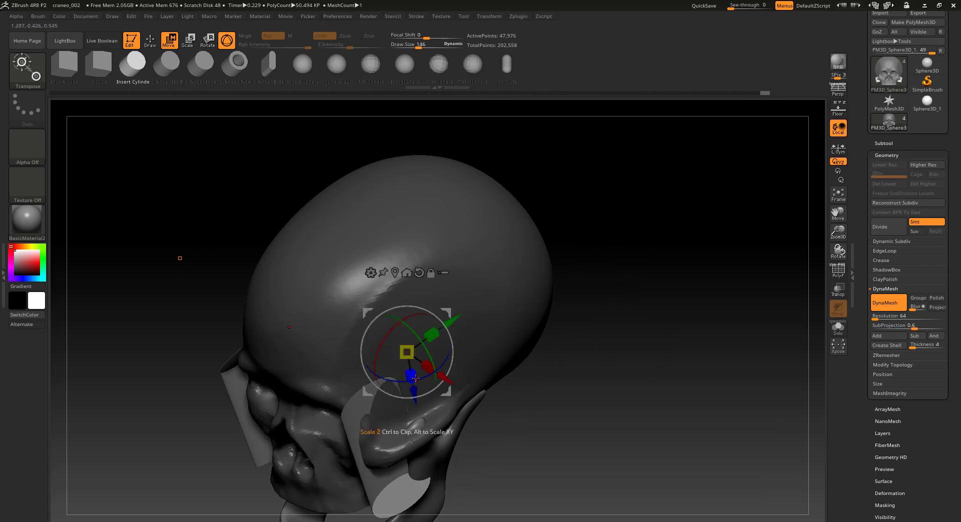
pyautogui.moveTo(414, 384); pyautogui.dragTo(400, 377)
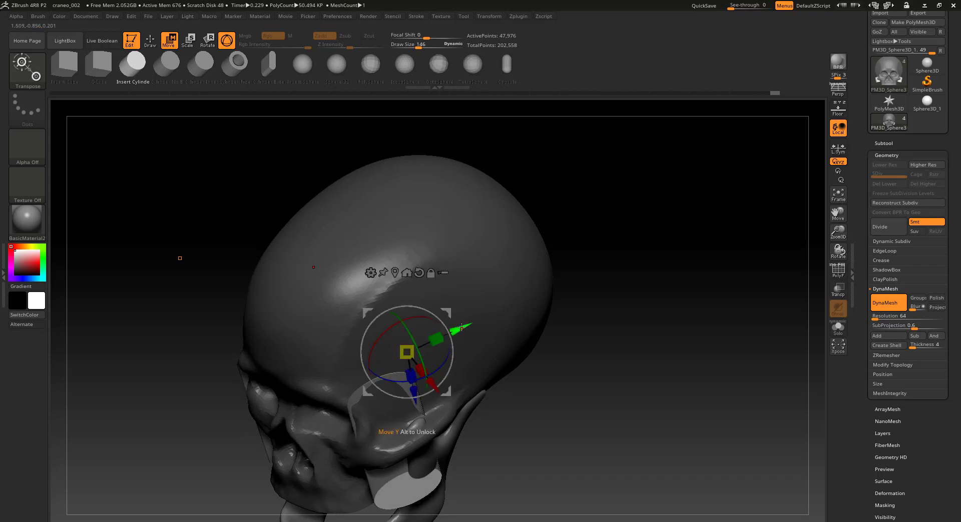
pyautogui.moveTo(474, 325); pyautogui.dragTo(479, 319)
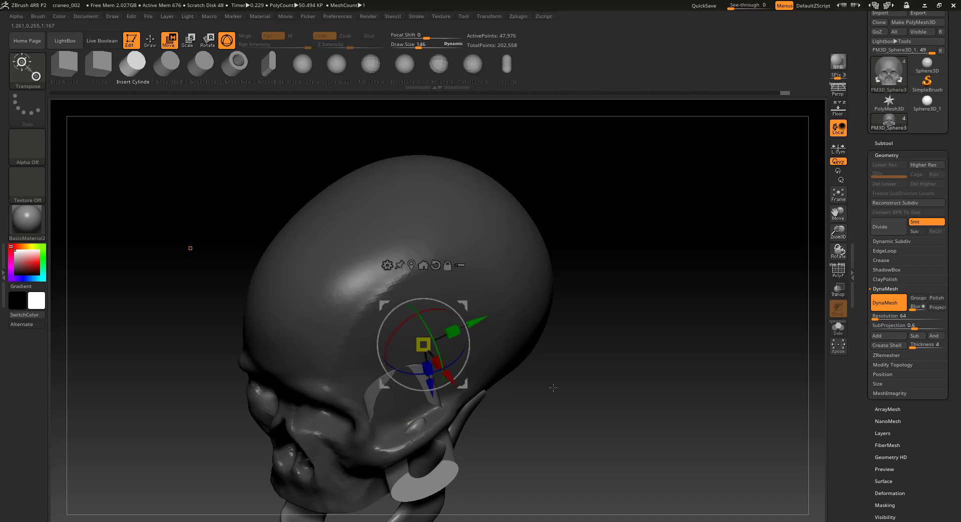
pyautogui.moveTo(553, 385)
pyautogui.mouseDown()
pyautogui.moveTo(589, 365)
pyautogui.moveTo(587, 379)
pyautogui.moveTo(609, 373)
pyautogui.moveTo(587, 344)
pyautogui.moveTo(588, 248)
pyautogui.moveTo(597, 244)
pyautogui.mouseUp()
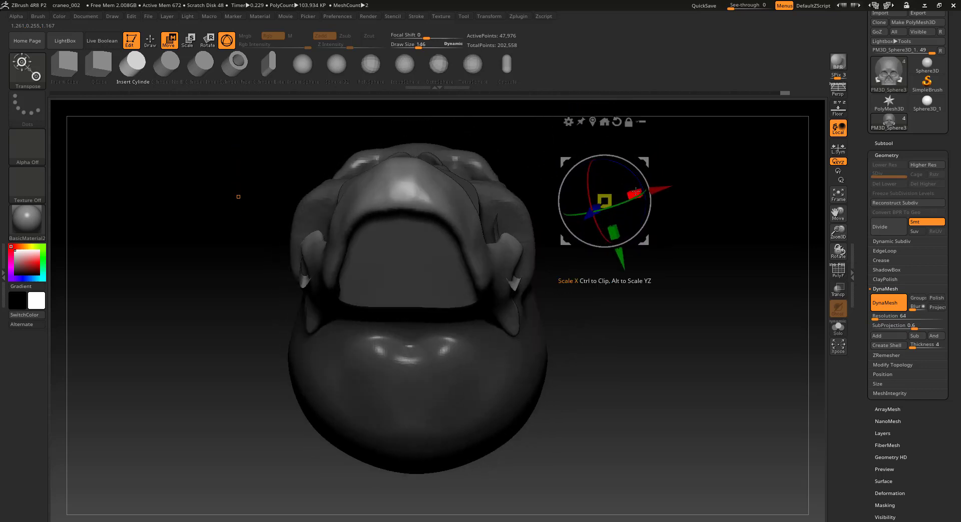
pyautogui.moveTo(635, 191); pyautogui.dragTo(629, 192)
pyautogui.moveTo(582, 272)
pyautogui.keyDown('alt'); pyautogui.mouseDown()
pyautogui.moveTo(567, 406)
pyautogui.moveTo(495, 397)
pyautogui.mouseUp(); pyautogui.keyUp('alt')
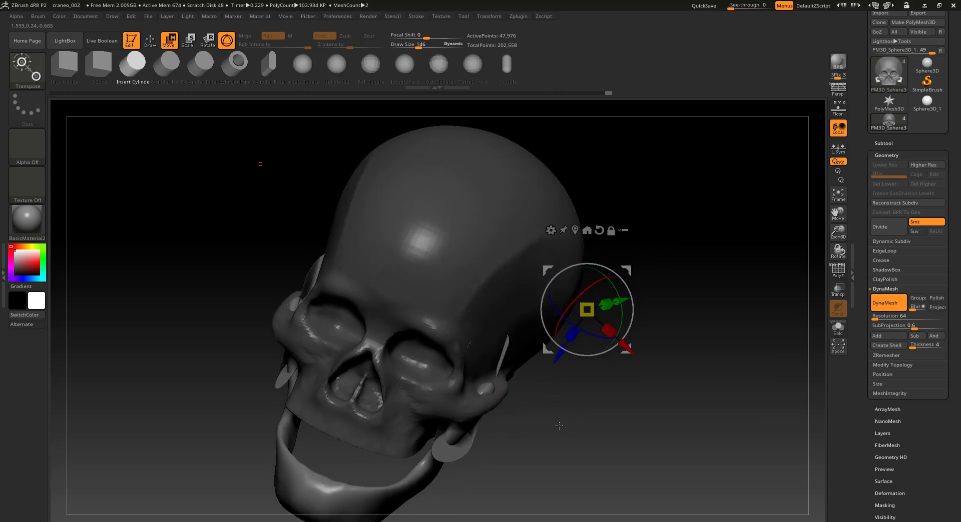
pyautogui.moveTo(625, 349)
pyautogui.mouseDown()
pyautogui.moveTo(623, 387)
pyautogui.moveTo(601, 399)
pyautogui.moveTo(617, 365)
pyautogui.mouseUp()
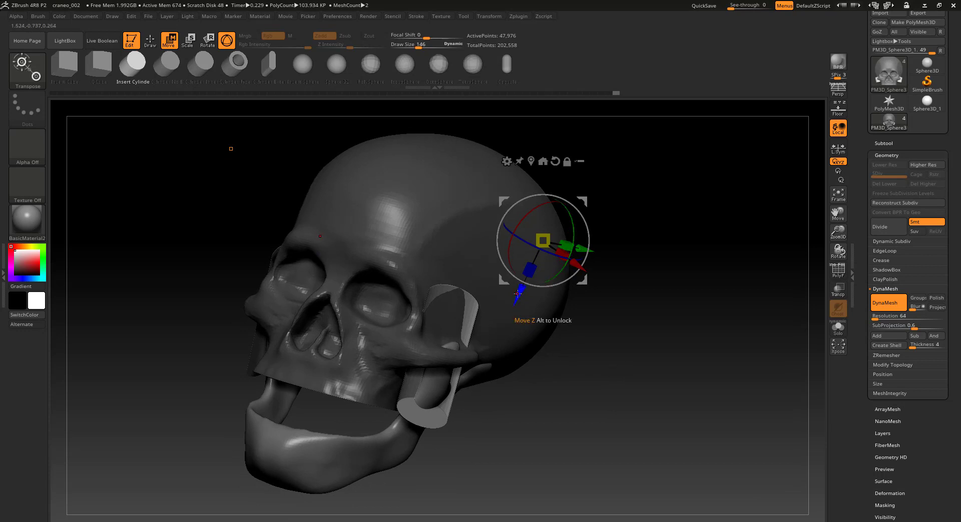
pyautogui.moveTo(517, 294); pyautogui.dragTo(512, 270)
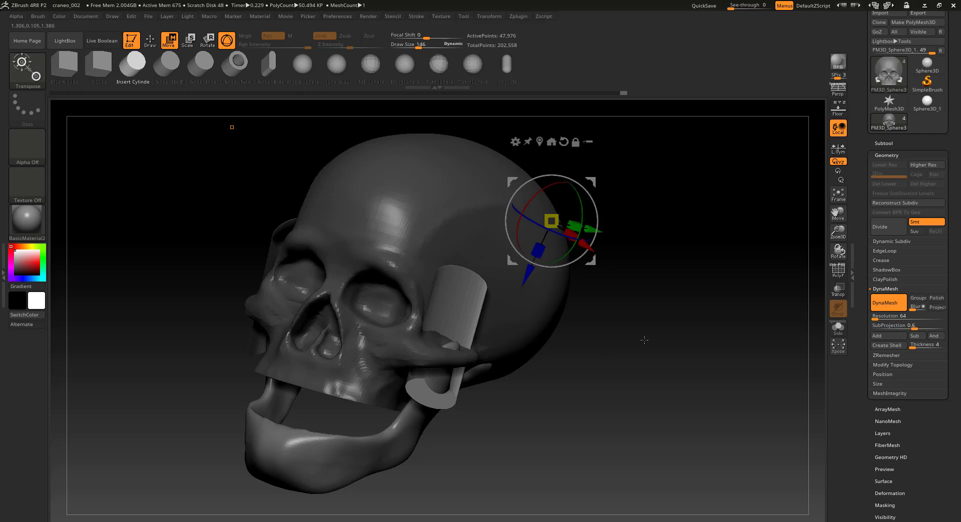
# Clear the mask, DynaMesh the cylinders into the skull, and return to Draw mode.
pyautogui.press('ctrl')
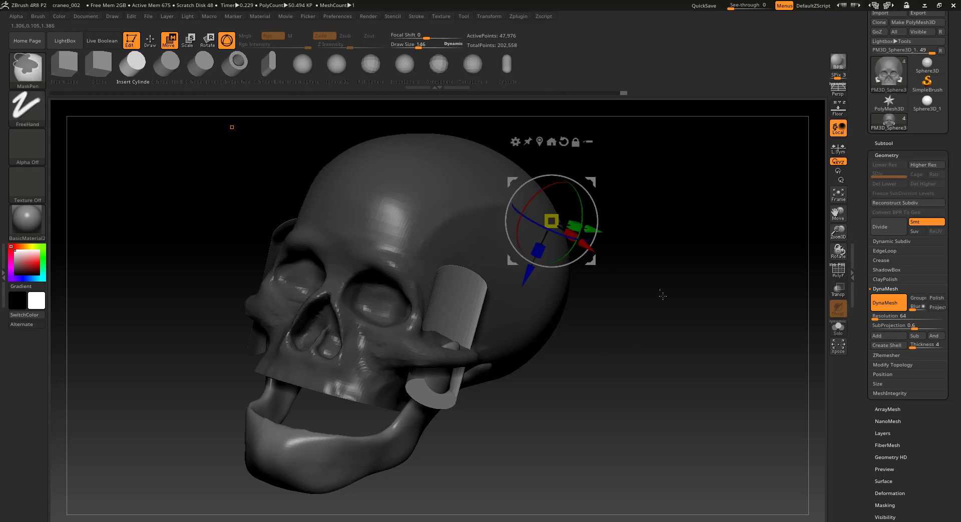
pyautogui.keyDown('ctrl'); pyautogui.moveTo(661, 293); pyautogui.dragTo(750, 443); pyautogui.keyUp('ctrl')
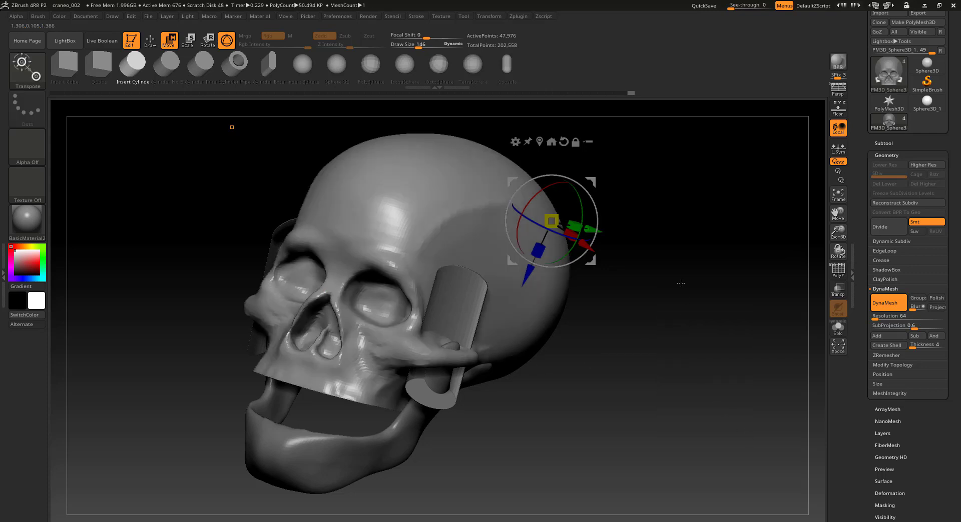
pyautogui.keyDown('ctrl'); pyautogui.moveTo(673, 265); pyautogui.dragTo(745, 439); pyautogui.keyUp('ctrl')
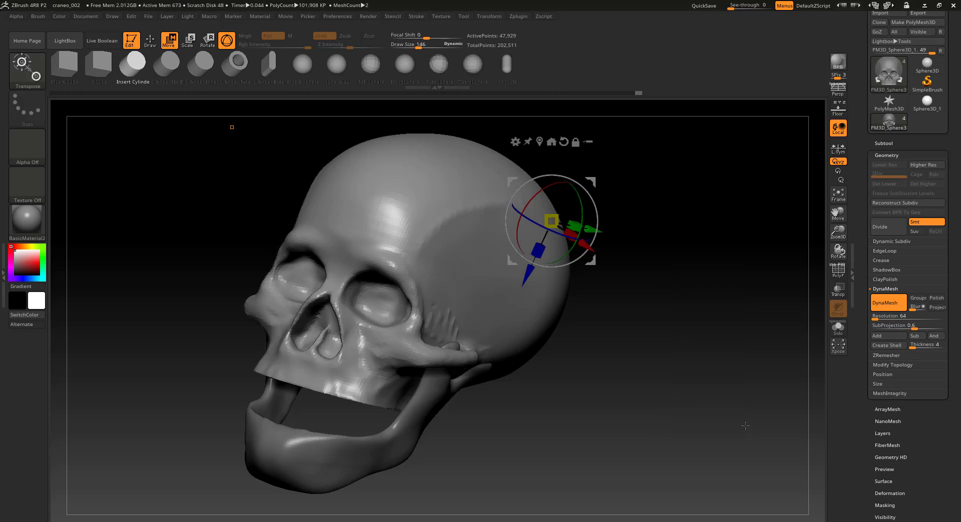
pyautogui.moveTo(728, 363)
pyautogui.mouseDown()
pyautogui.moveTo(697, 380)
pyautogui.moveTo(733, 398)
pyautogui.moveTo(730, 418)
pyautogui.moveTo(716, 408)
pyautogui.moveTo(722, 313)
pyautogui.mouseUp()
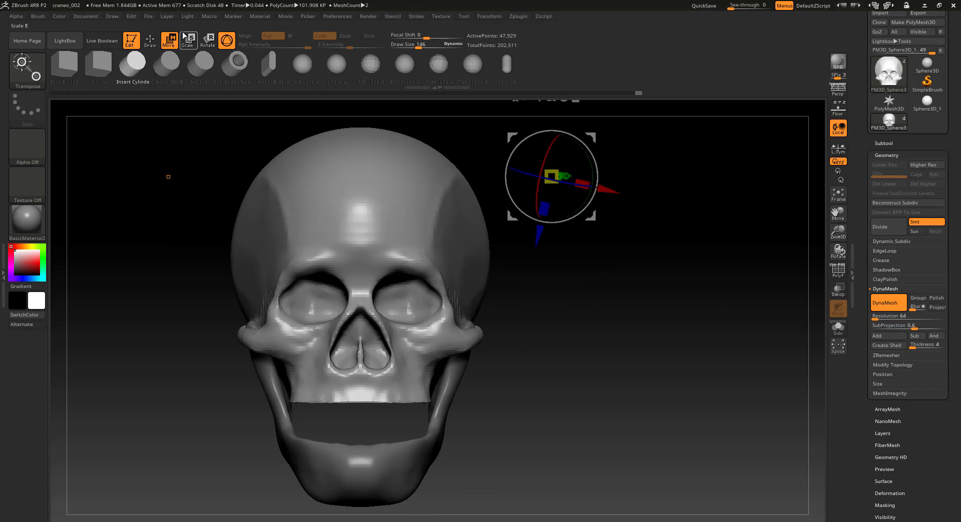
pyautogui.click(150, 40)
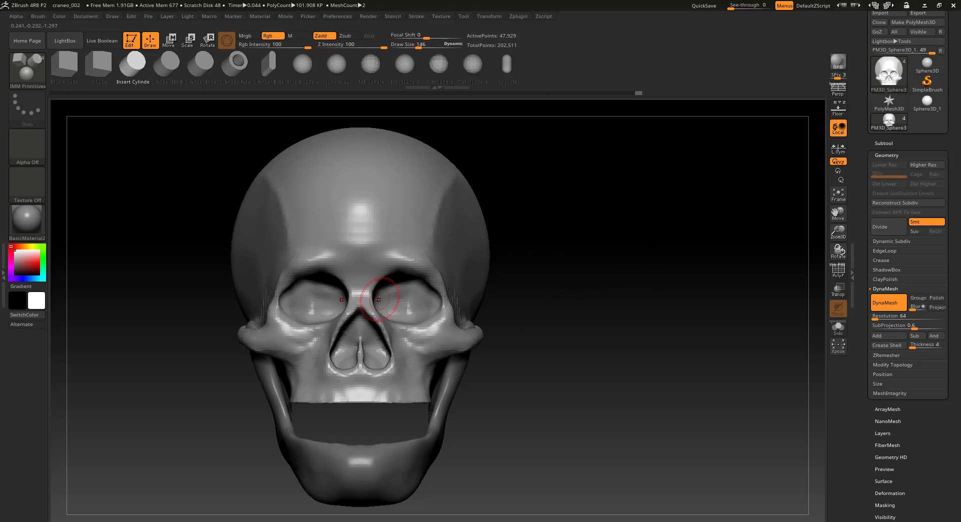
pyautogui.press('b')
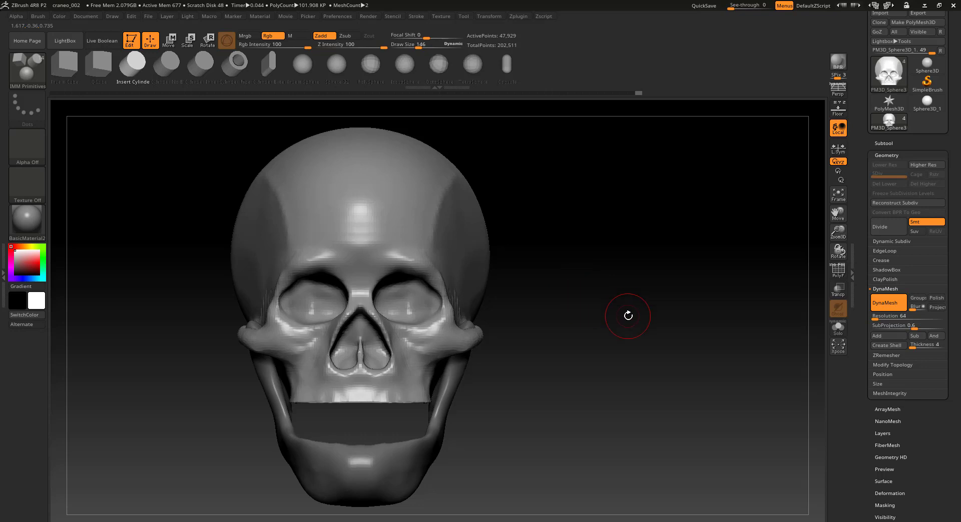
pyautogui.moveTo(625, 314); pyautogui.dragTo(593, 319)
pyautogui.press('shift')
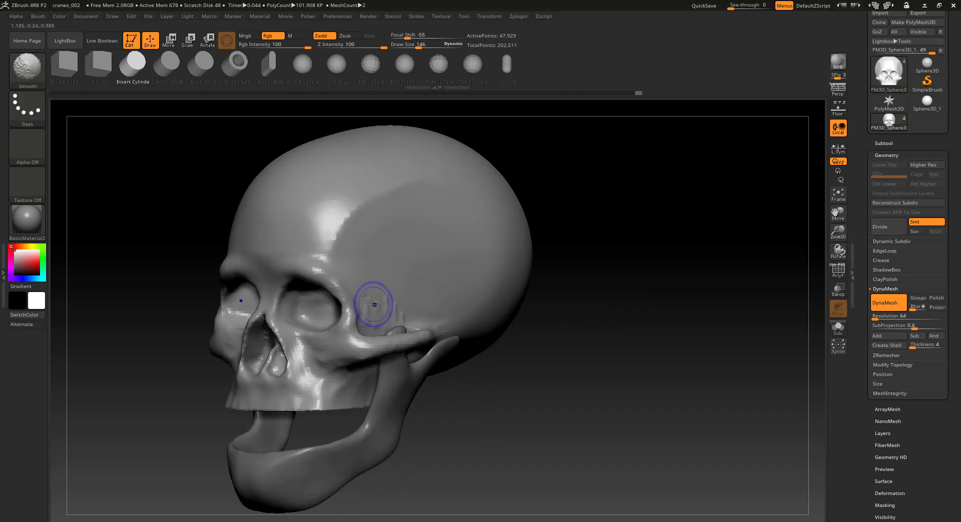
pyautogui.moveTo(578, 332)
pyautogui.mouseDown()
pyautogui.moveTo(562, 398)
pyautogui.moveTo(493, 331)
pyautogui.mouseUp()
pyautogui.press('shift')
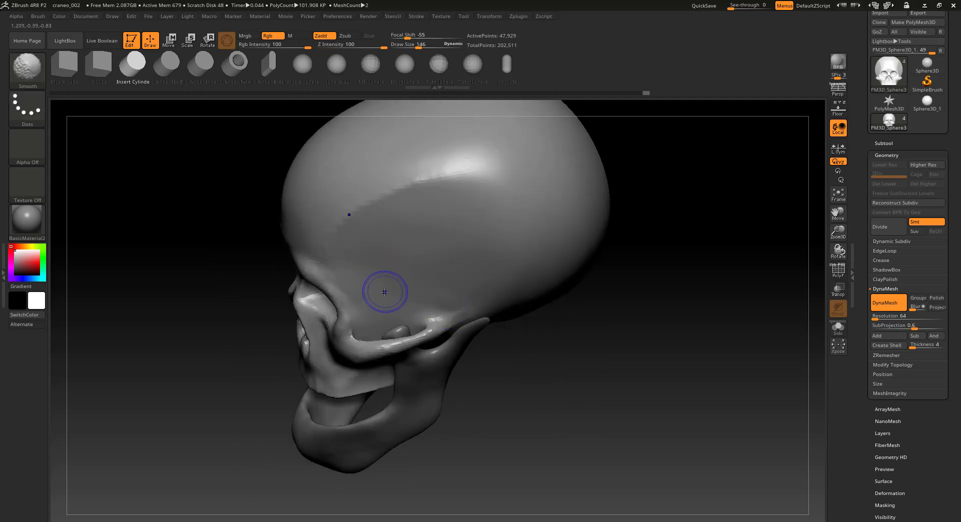
pyautogui.moveTo(550, 320); pyautogui.dragTo(639, 350)
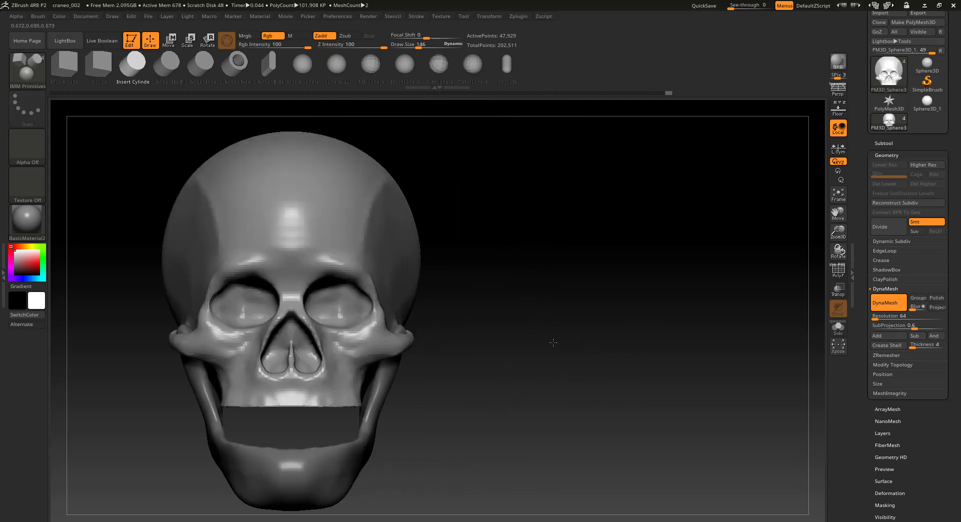
pyautogui.keyDown('alt'); pyautogui.moveTo(553, 344); pyautogui.dragTo(614, 339); pyautogui.keyUp('alt')
pyautogui.keyDown('alt'); pyautogui.moveTo(546, 348); pyautogui.dragTo(618, 341); pyautogui.keyUp('alt')
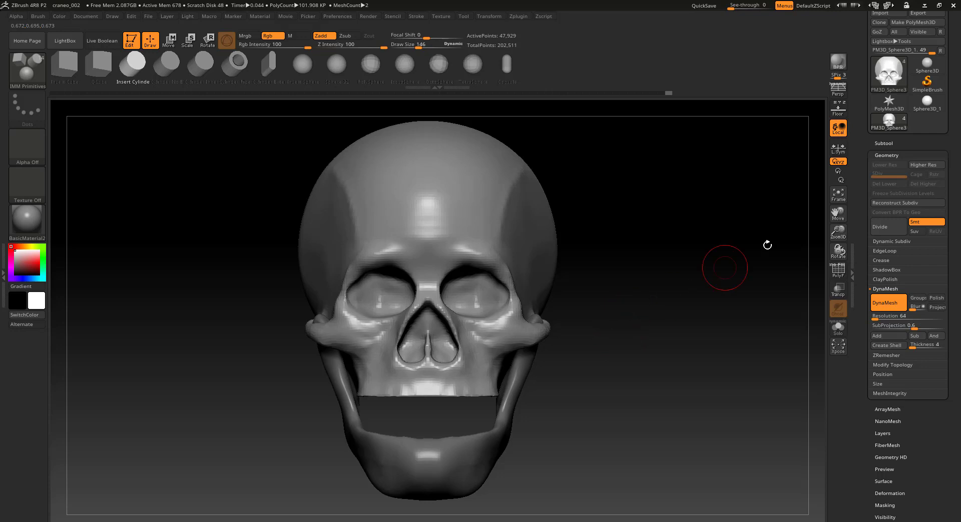
# Show and select the PM3D_Sphere3D_2 subtool, then switch to the TrimCurve brush.
pyautogui.click(886, 156)
pyautogui.click(884, 142)
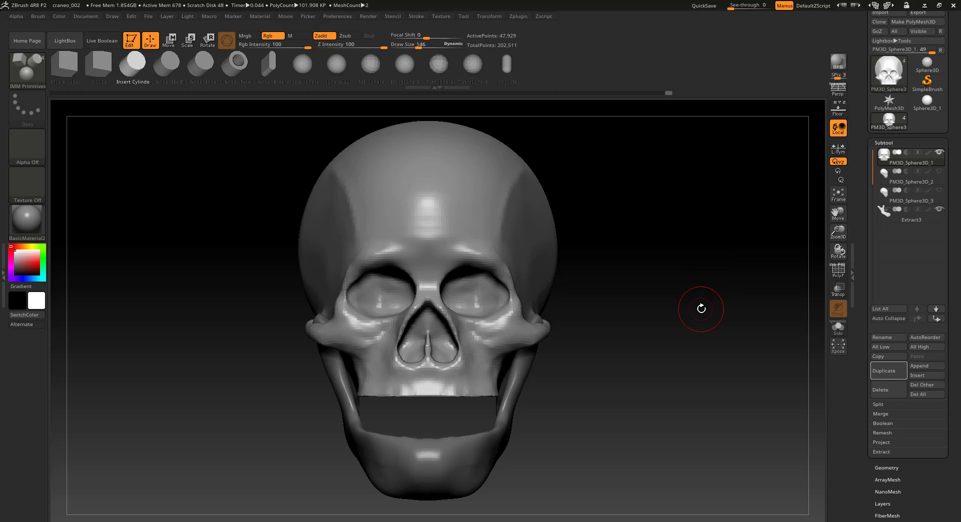
pyautogui.click(939, 171)
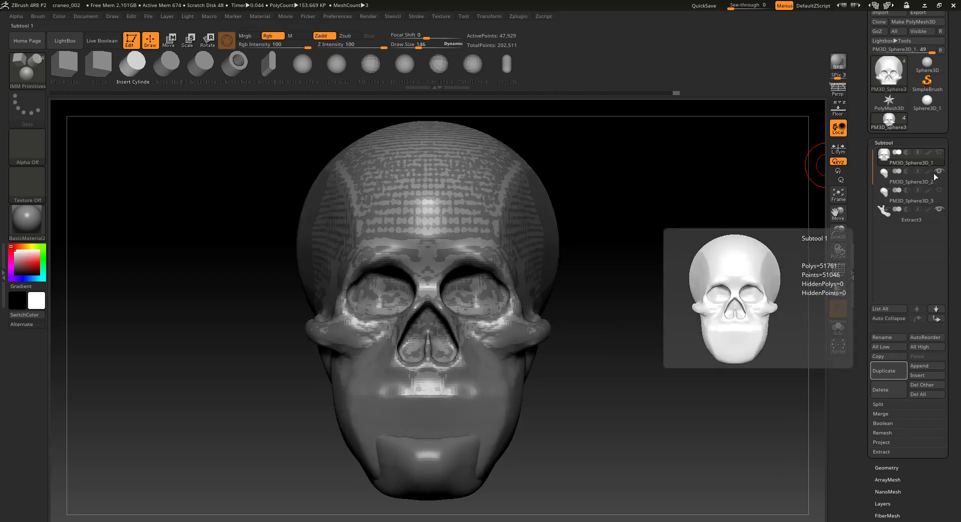
pyautogui.moveTo(639, 306)
pyautogui.mouseDown()
pyautogui.moveTo(619, 338)
pyautogui.moveTo(626, 338)
pyautogui.mouseUp()
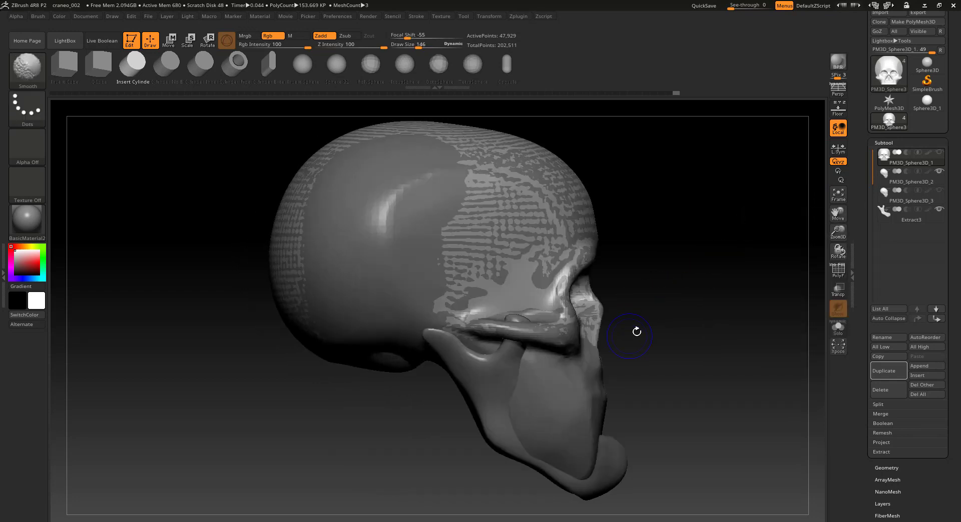
pyautogui.moveTo(676, 308); pyautogui.dragTo(665, 345)
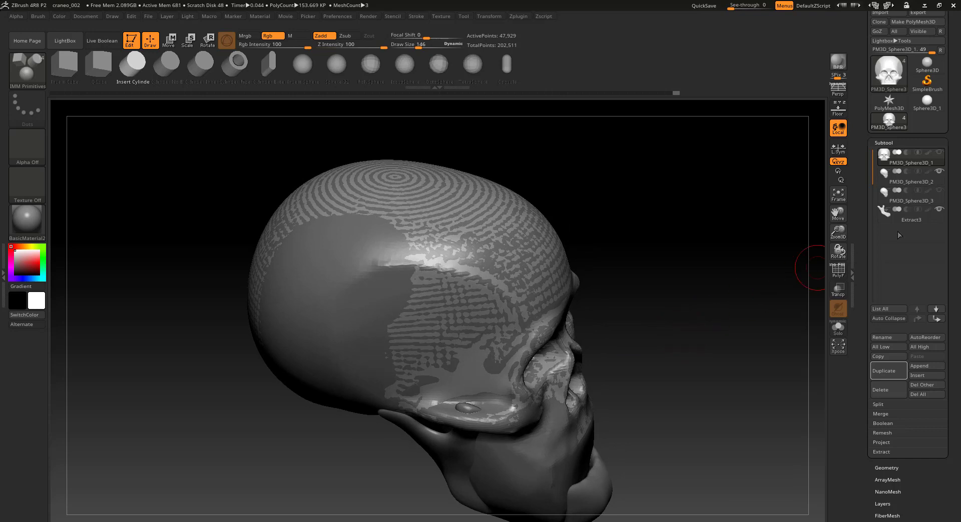
pyautogui.click(928, 182)
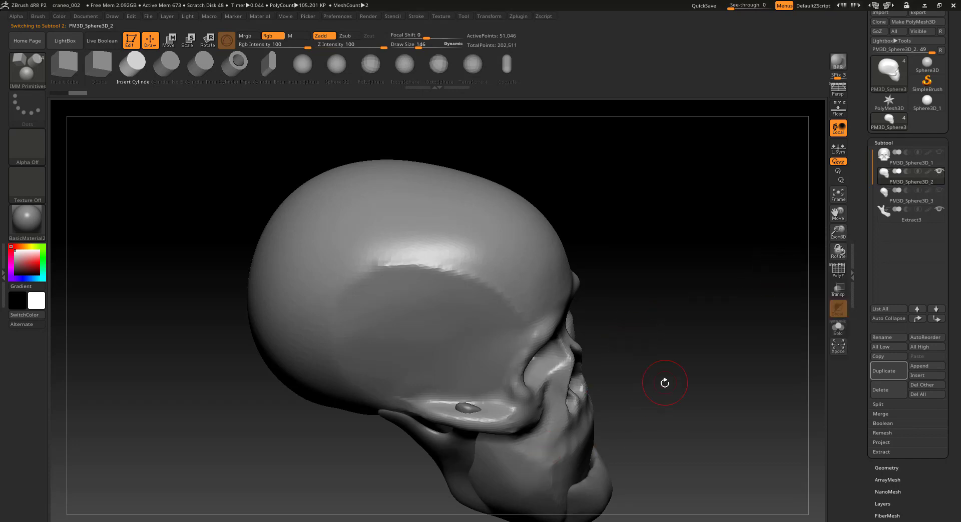
pyautogui.moveTo(702, 365); pyautogui.dragTo(708, 306)
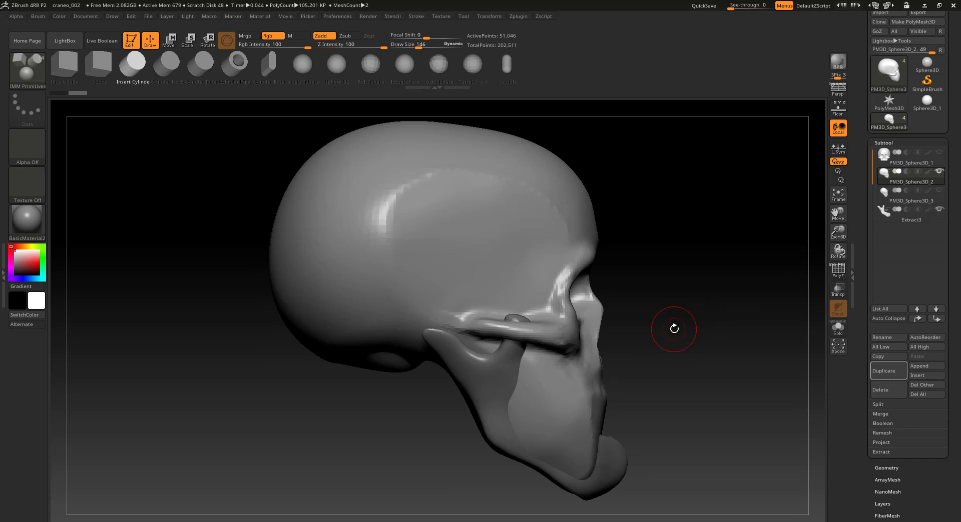
pyautogui.hotkey('ctrl', 'shift')
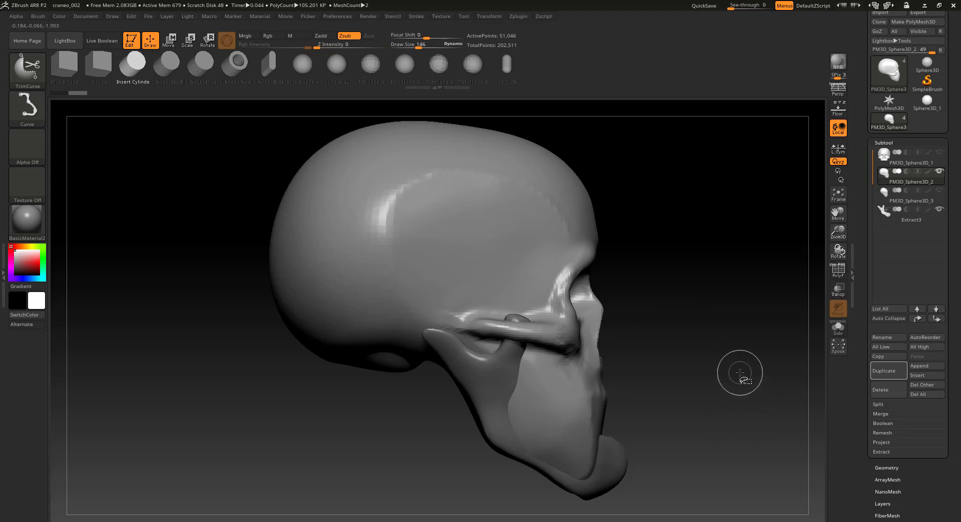
# Slice off the skull below a straight horizontal trim line.
pyautogui.keyDown('ctrl'); pyautogui.keyDown('shift'); pyautogui.moveTo(737, 395); pyautogui.dragTo(356, 404); pyautogui.keyUp('shift'); pyautogui.keyUp('ctrl')
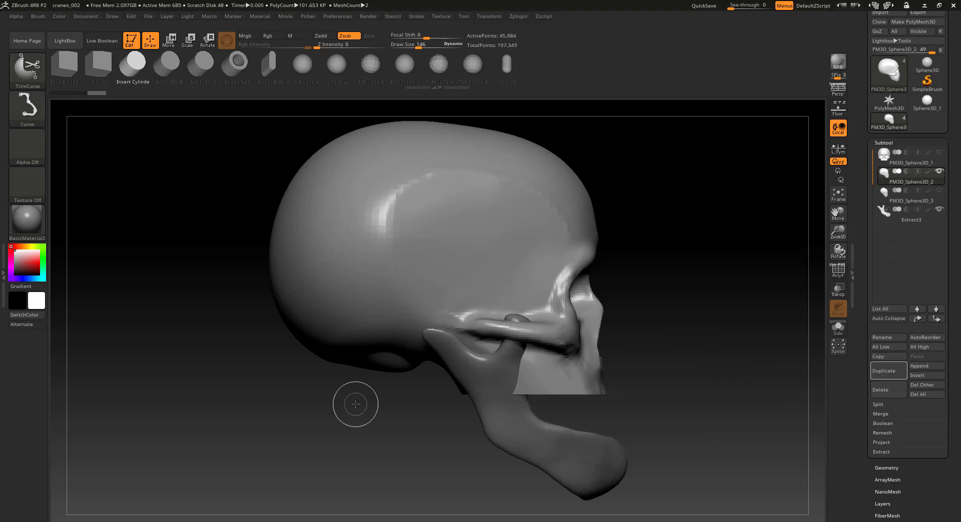
pyautogui.keyDown('shift'); pyautogui.moveTo(751, 353); pyautogui.dragTo(690, 355); pyautogui.keyUp('shift')
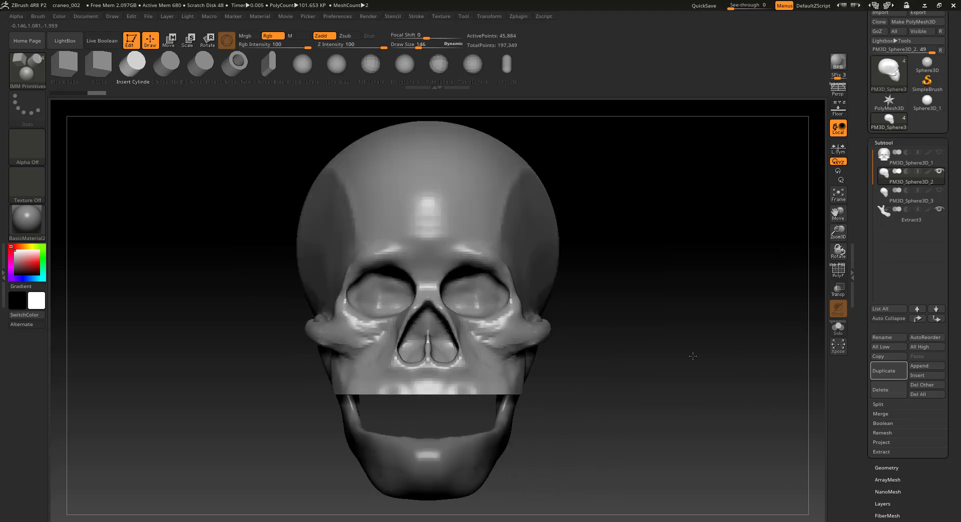
pyautogui.press('m')
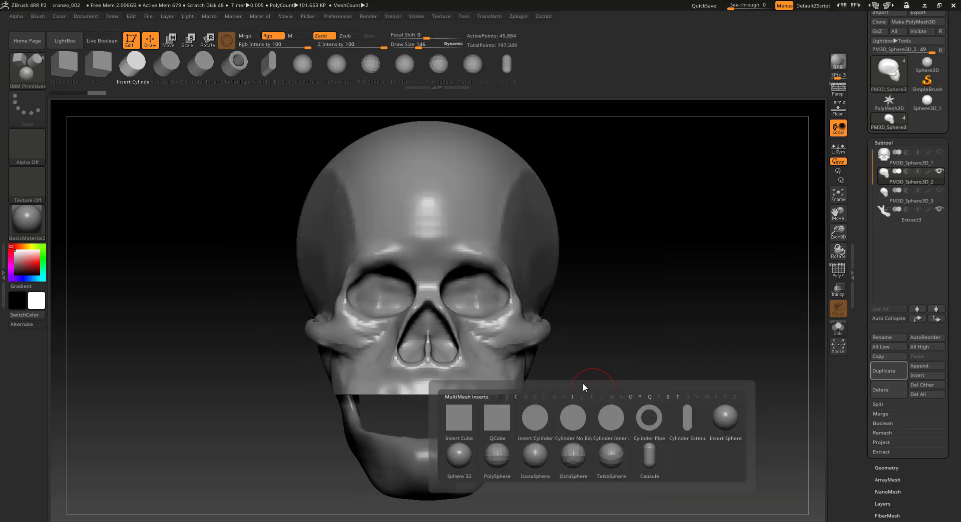
# With the Move brush at about 580 draw size, reshape the skull's cheeks and lower edge.
pyautogui.press('b')
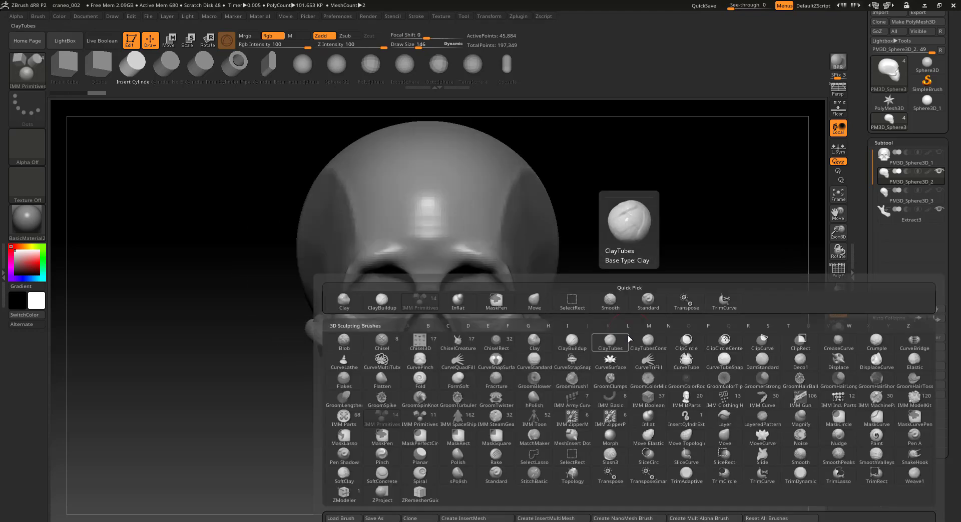
pyautogui.press('m')
pyautogui.press('v')
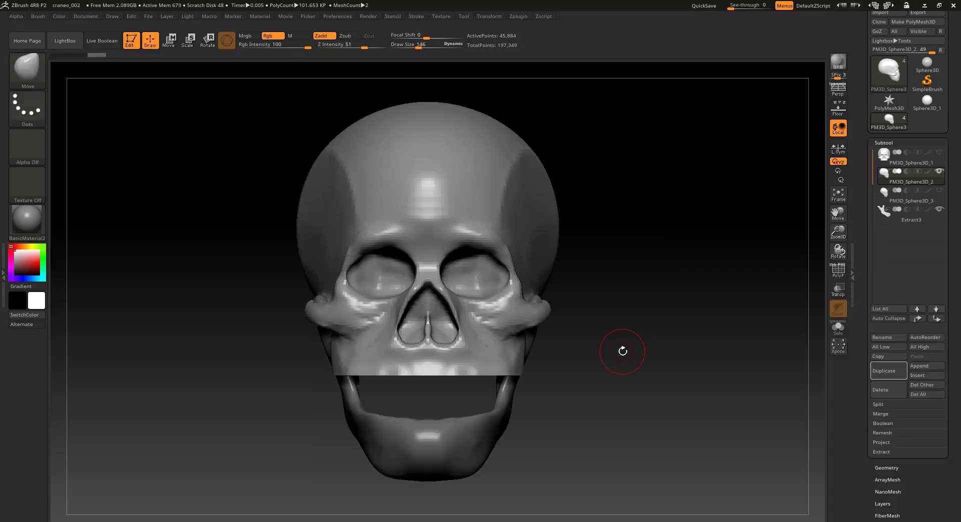
pyautogui.press('s')
pyautogui.press('s')
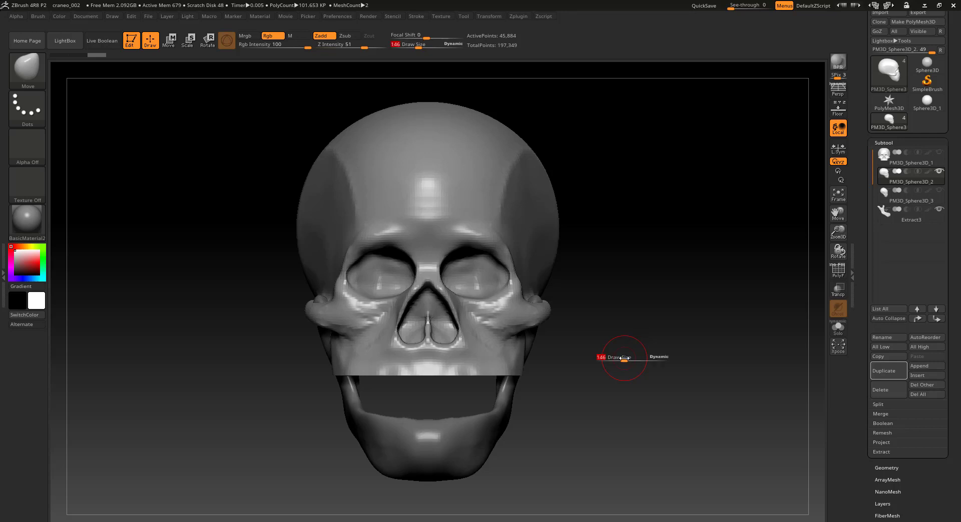
pyautogui.moveTo(624, 359); pyautogui.dragTo(655, 361)
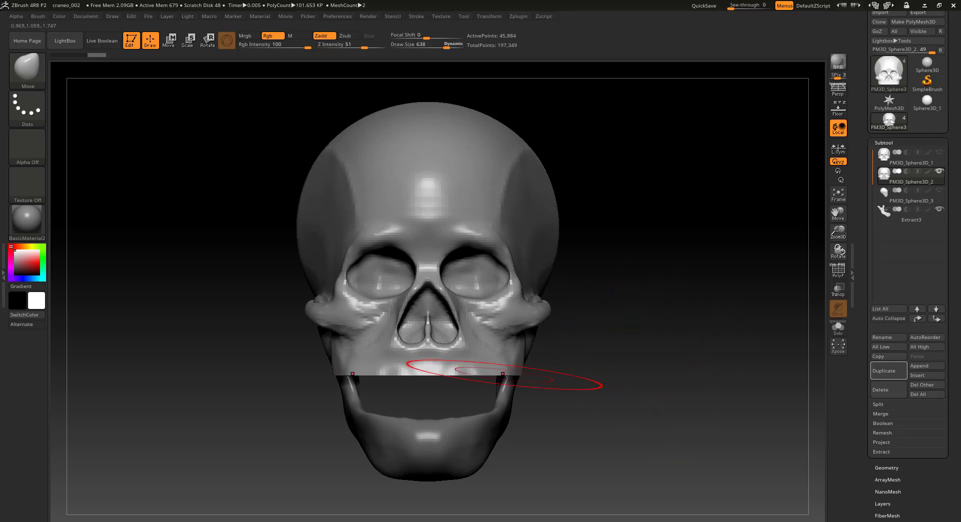
pyautogui.moveTo(517, 362); pyautogui.dragTo(491, 376)
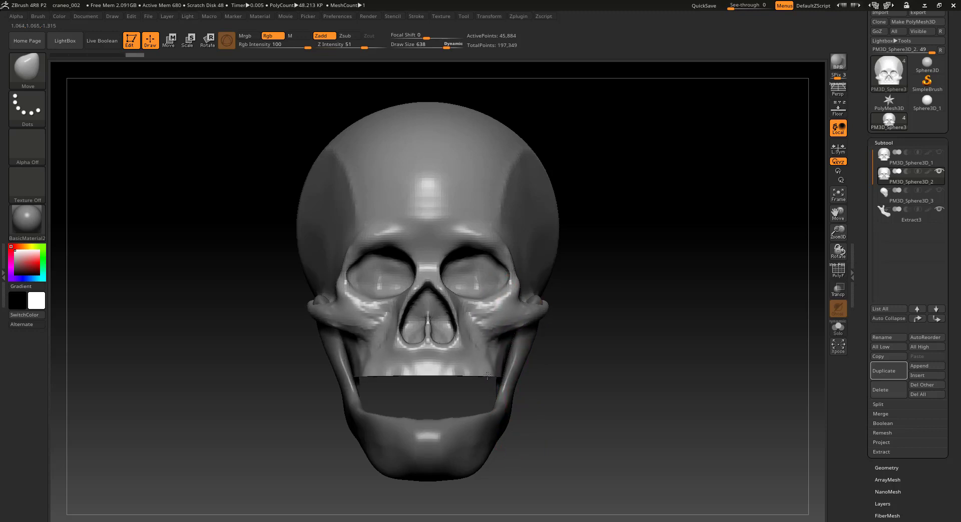
pyautogui.moveTo(643, 353)
pyautogui.mouseDown()
pyautogui.moveTo(643, 395)
pyautogui.moveTo(677, 431)
pyautogui.moveTo(710, 430)
pyautogui.mouseUp()
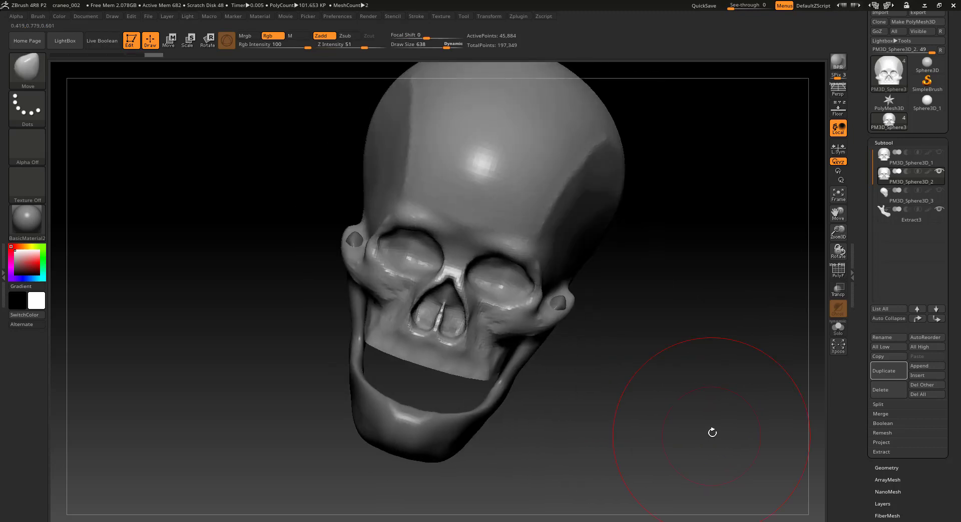
# Delete the PM3D_Sphere3D_3 subtool.
pyautogui.click(933, 197)
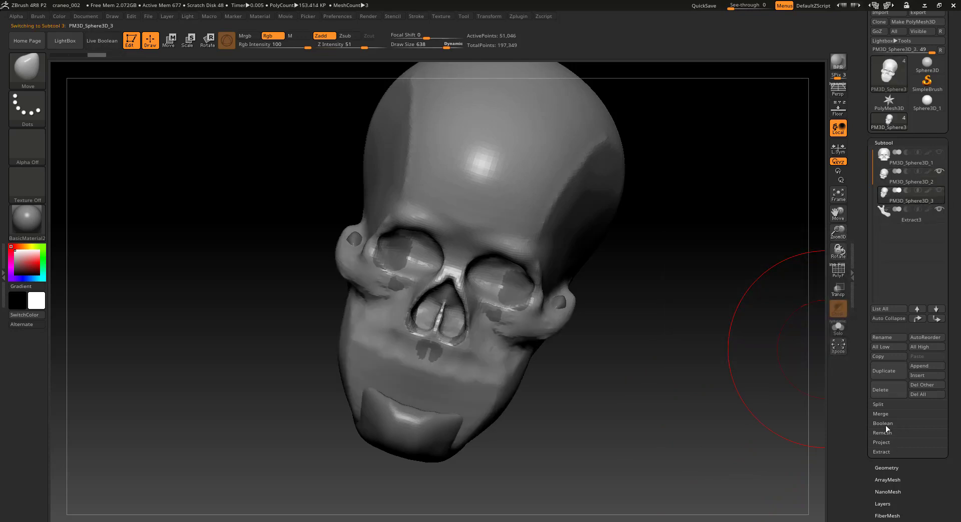
pyautogui.click(895, 390)
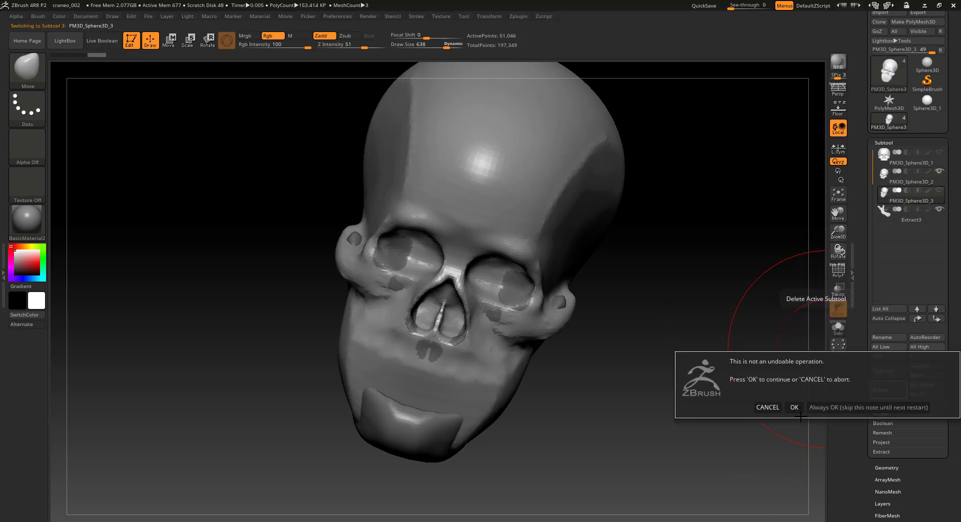
pyautogui.click(792, 407)
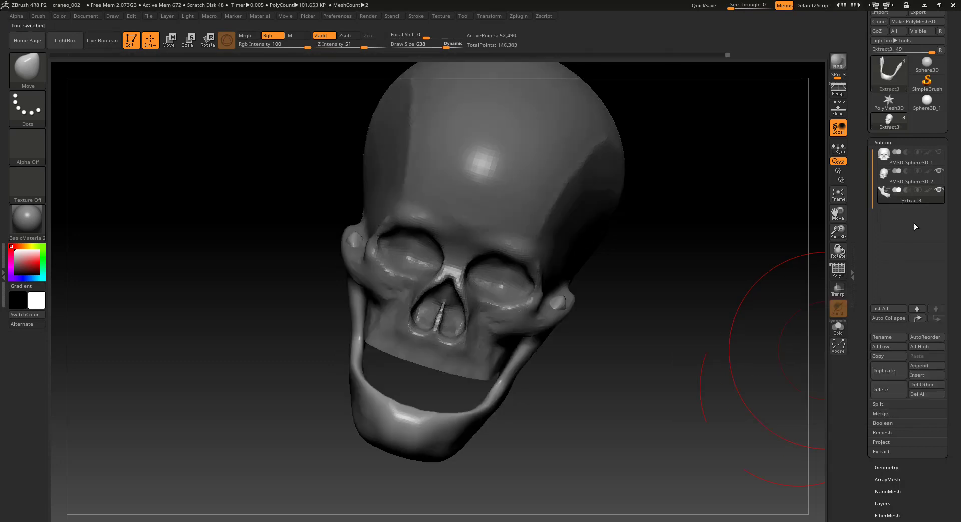
# Duplicate the PM3D_Sphere3D_2 subtool and view the skull from the front.
pyautogui.click(925, 179)
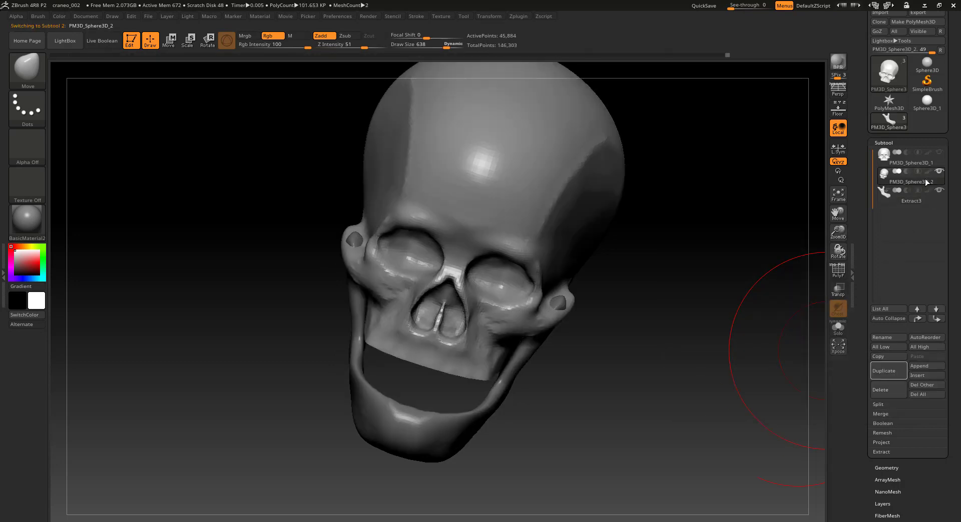
pyautogui.click(893, 373)
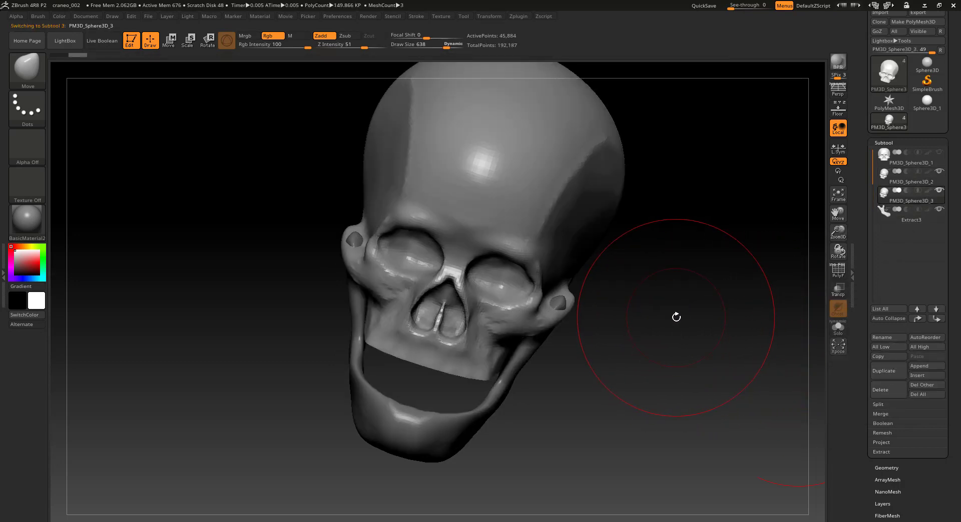
pyautogui.keyDown('shift'); pyautogui.moveTo(675, 318); pyautogui.dragTo(682, 297); pyautogui.keyUp('shift')
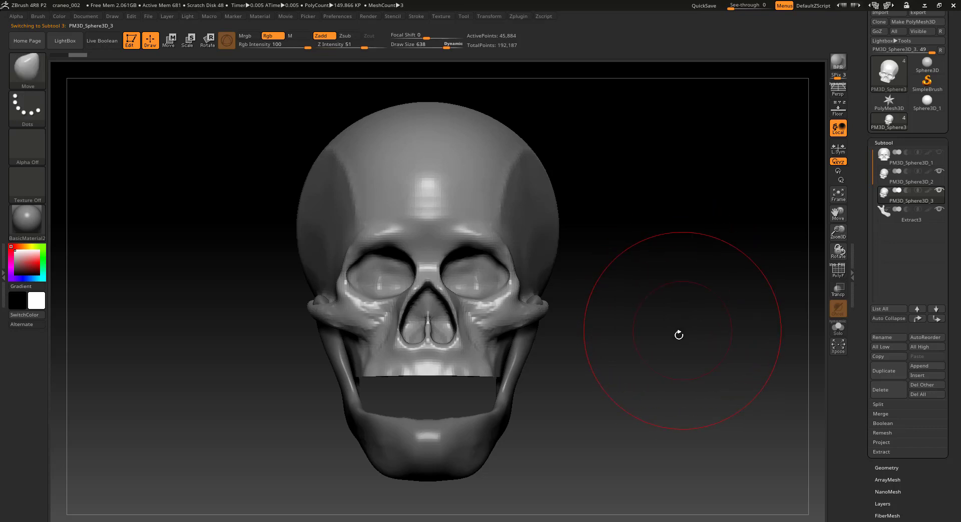
pyautogui.press('super')
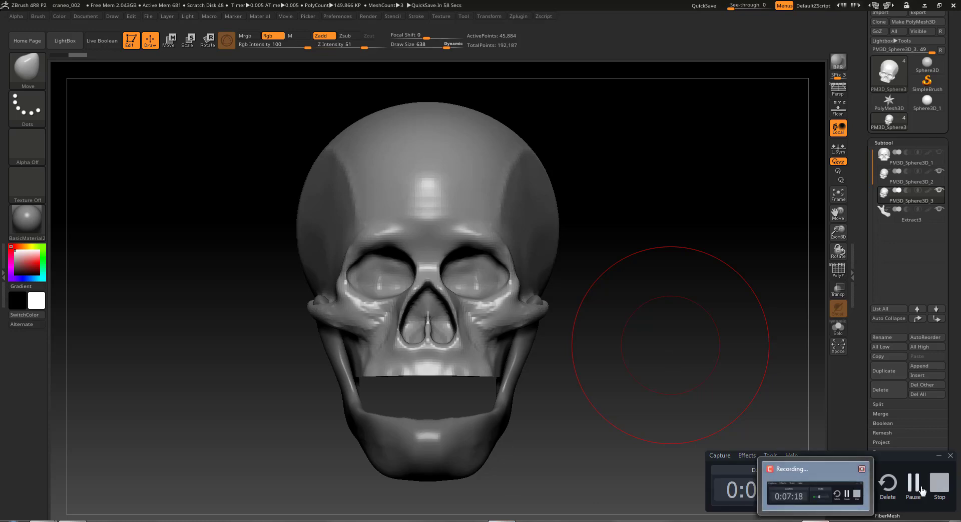
pyautogui.click(910, 488)
pyautogui.click(911, 488)
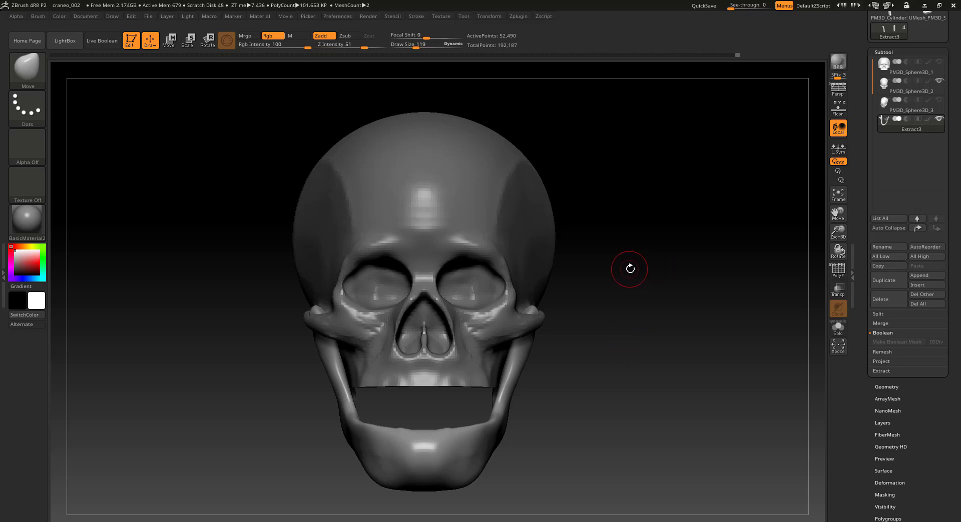
# Turn the skull slightly and scroll the right tray to the Subtool Append button.
pyautogui.moveTo(633, 268)
pyautogui.mouseDown()
pyautogui.moveTo(623, 262)
pyautogui.moveTo(648, 310)
pyautogui.moveTo(656, 292)
pyautogui.mouseUp()
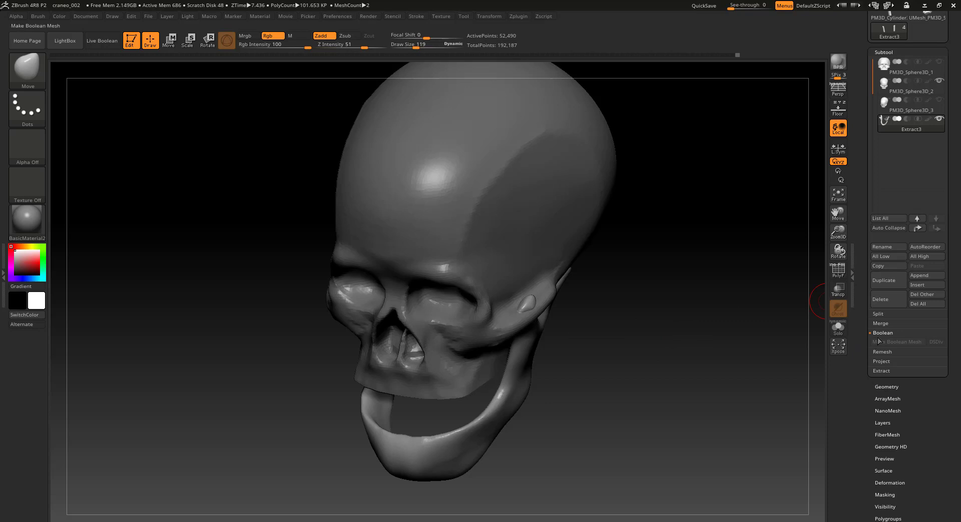
pyautogui.moveTo(859, 270); pyautogui.dragTo(865, 311)
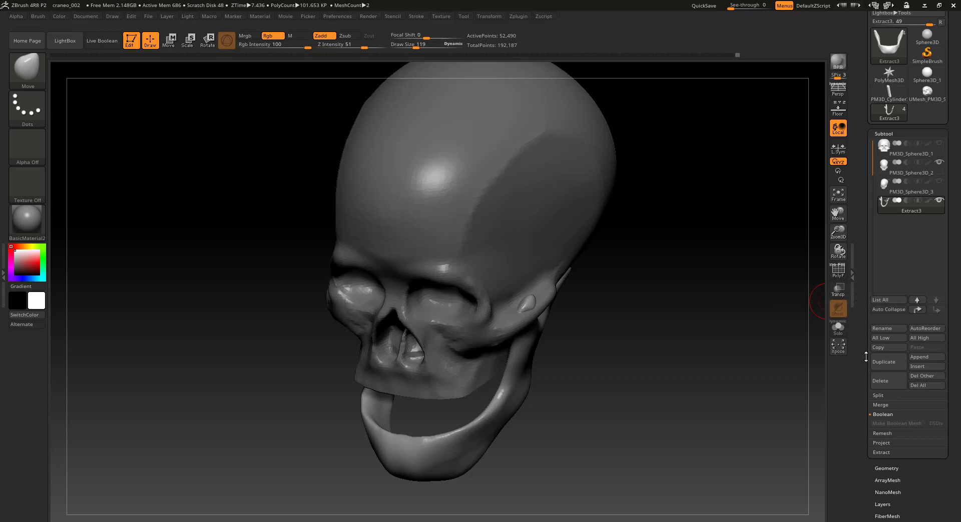
pyautogui.moveTo(865, 357); pyautogui.dragTo(865, 349)
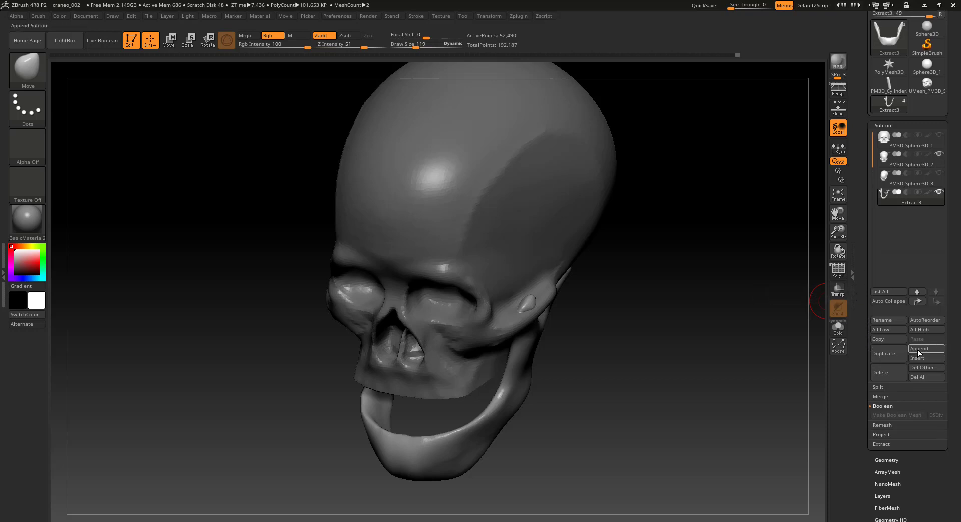
# Append a cylinder as a new subtool and make it active.
pyautogui.click(918, 350)
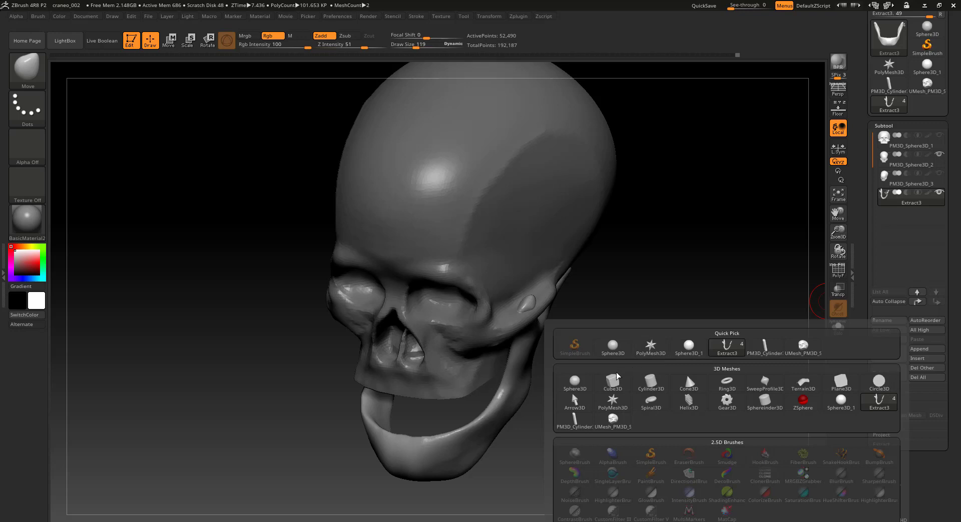
pyautogui.click(650, 383)
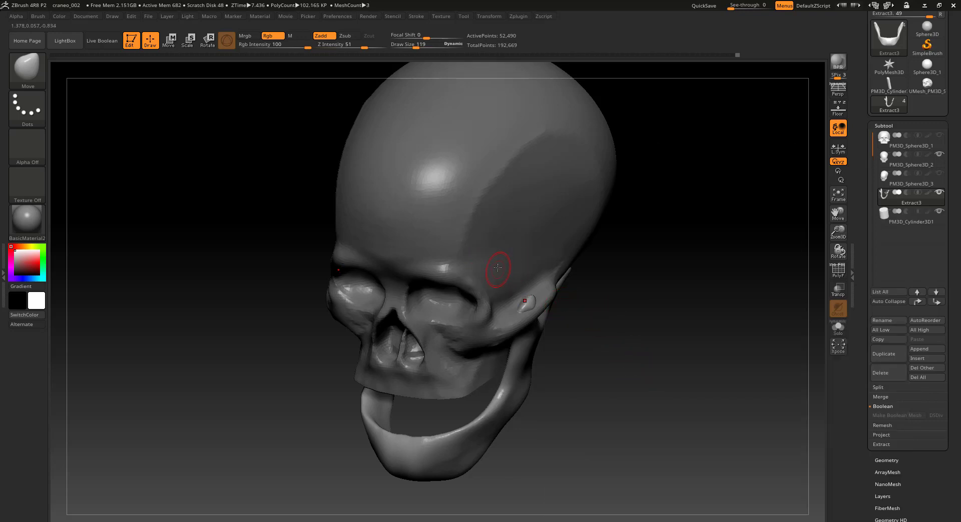
pyautogui.click(902, 221)
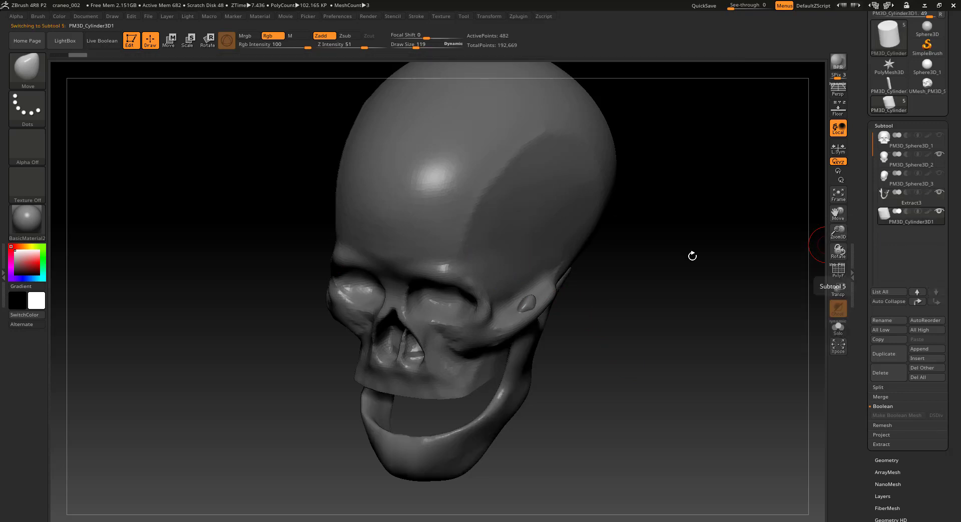
# Move the cylinder out of the skull and make it thinner, flatter and shorter.
pyautogui.click(169, 40)
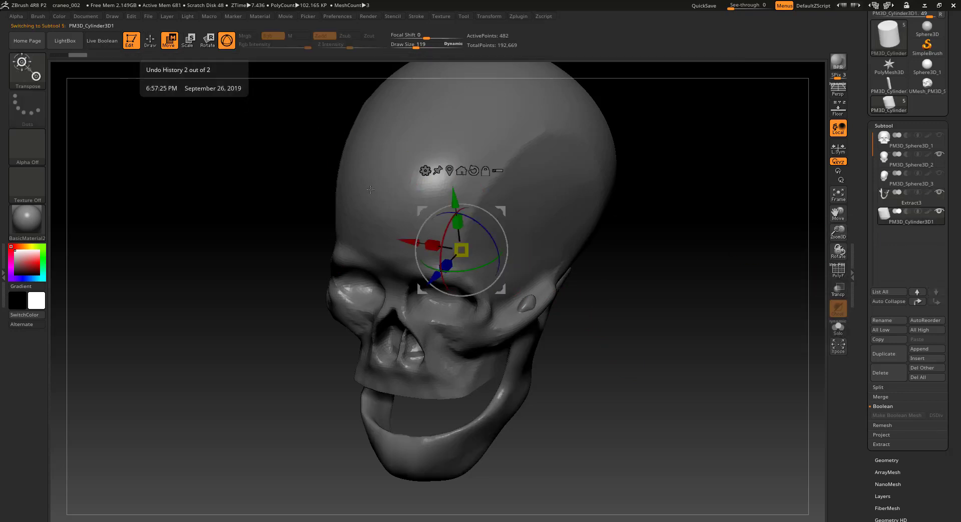
pyautogui.moveTo(405, 239); pyautogui.dragTo(625, 266)
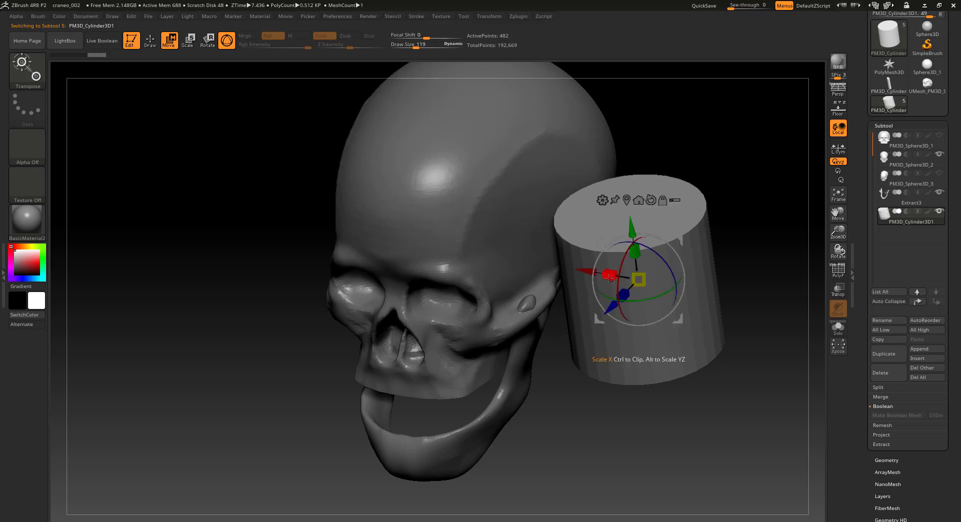
pyautogui.moveTo(608, 274); pyautogui.dragTo(665, 294)
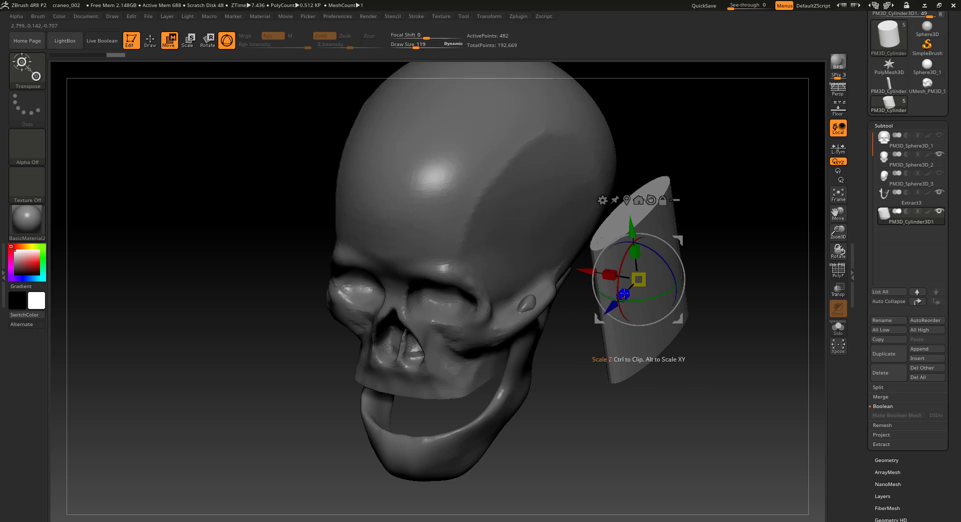
pyautogui.moveTo(624, 293)
pyautogui.mouseDown()
pyautogui.moveTo(652, 274)
pyautogui.moveTo(640, 258)
pyautogui.moveTo(623, 273)
pyautogui.moveTo(623, 290)
pyautogui.mouseUp()
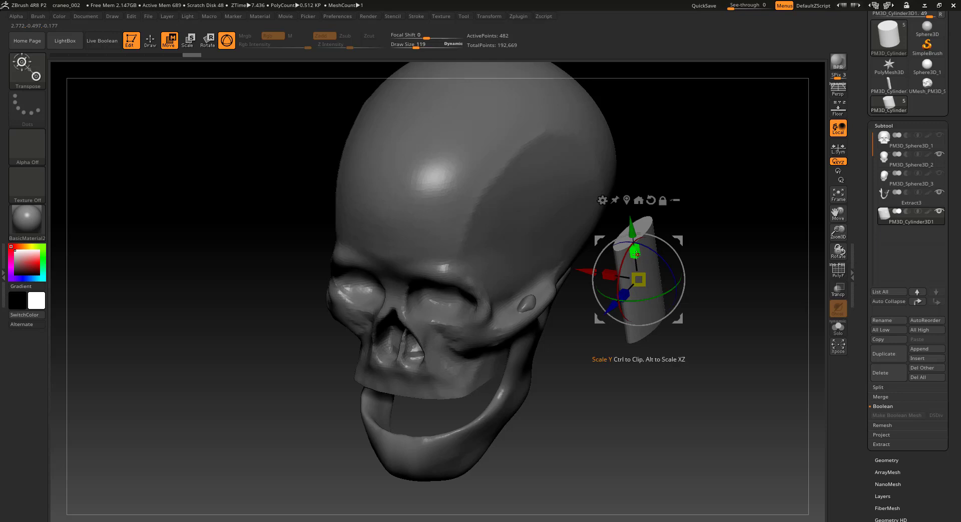
pyautogui.moveTo(636, 255); pyautogui.dragTo(632, 297)
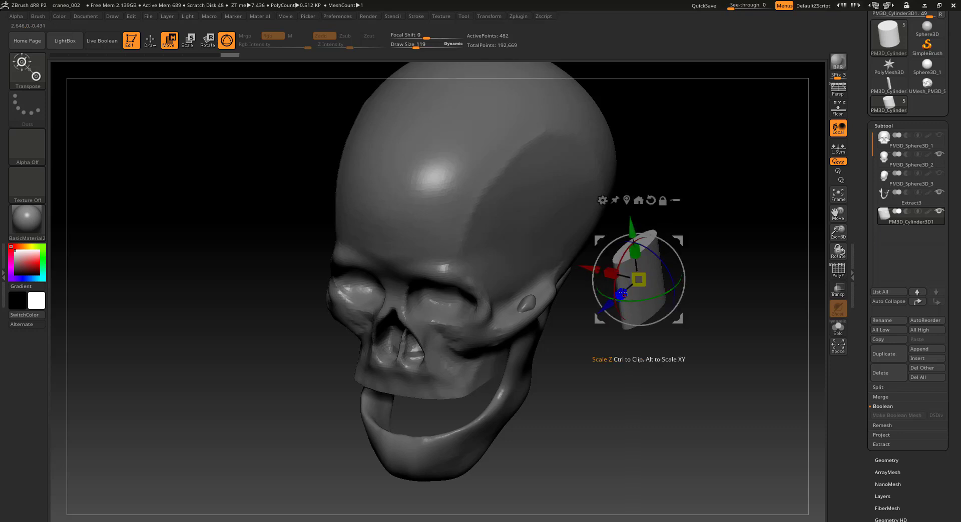
# Move the cylinder onto the temple, rotate it around its vertical axis and tilt it around X.
pyautogui.moveTo(603, 306)
pyautogui.mouseDown()
pyautogui.moveTo(523, 341)
pyautogui.moveTo(475, 268)
pyautogui.mouseUp()
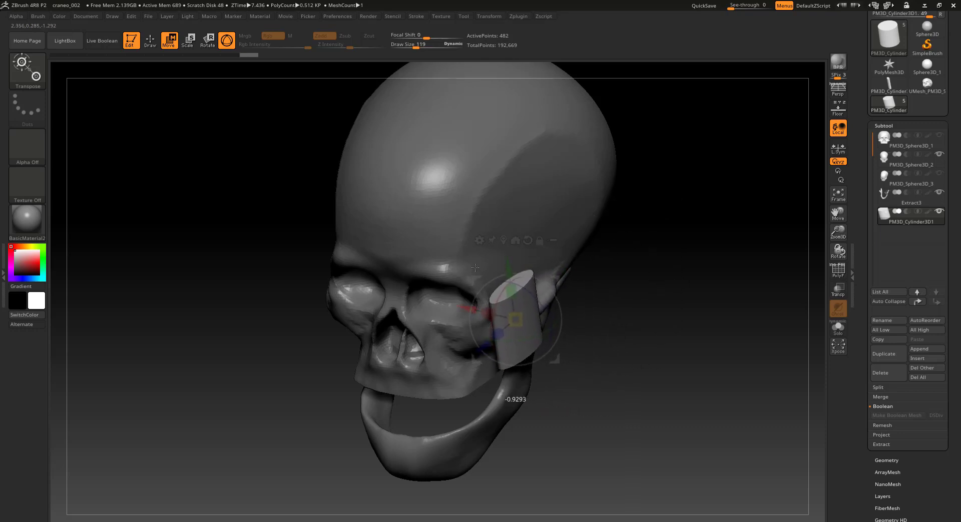
pyautogui.moveTo(485, 348); pyautogui.dragTo(495, 334)
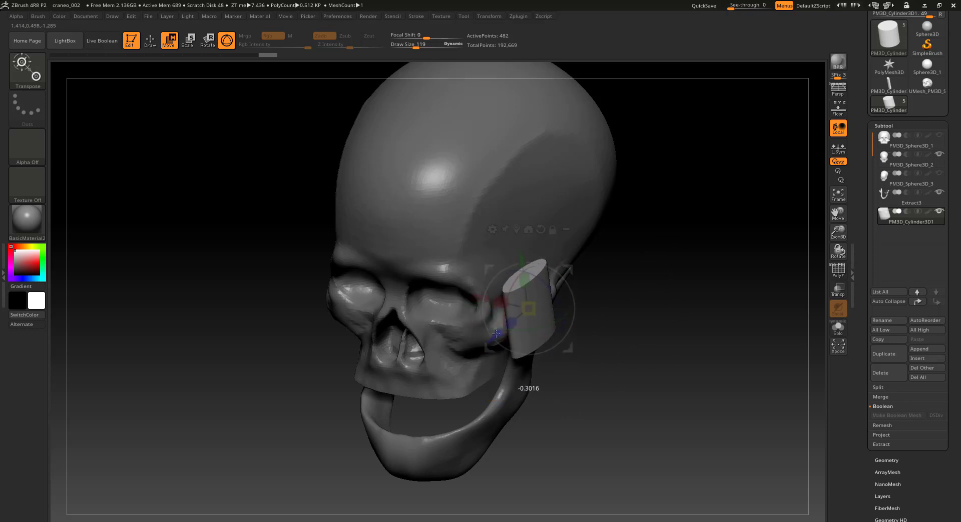
pyautogui.moveTo(482, 296); pyautogui.dragTo(466, 276)
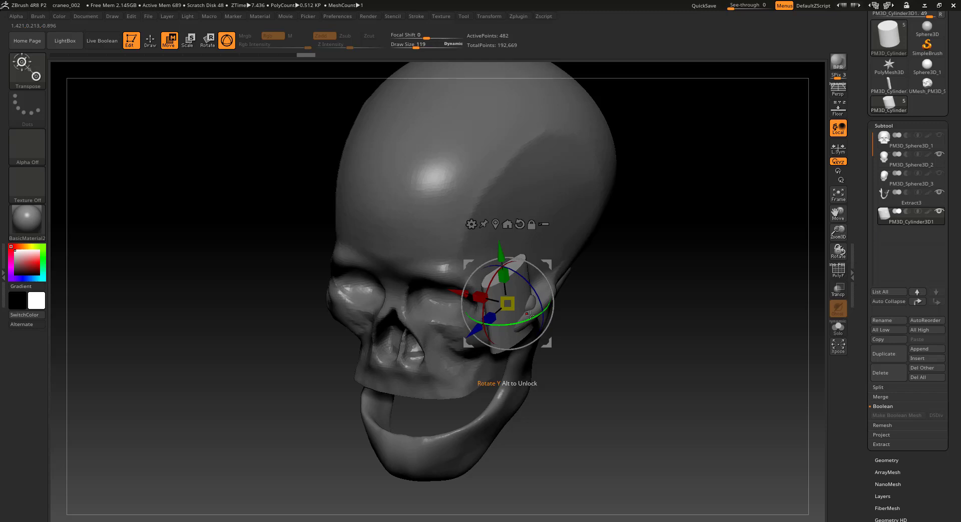
pyautogui.moveTo(531, 317); pyautogui.dragTo(517, 323)
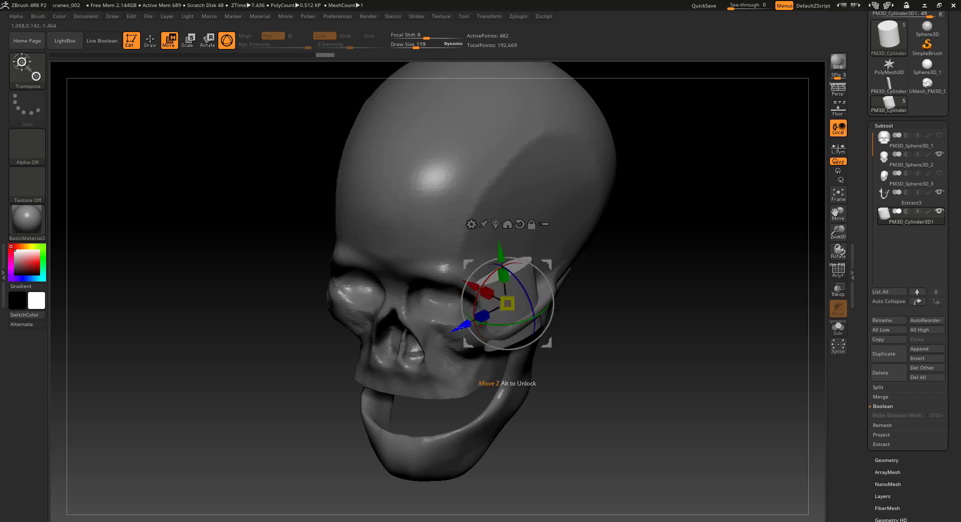
pyautogui.moveTo(459, 328); pyautogui.dragTo(503, 324)
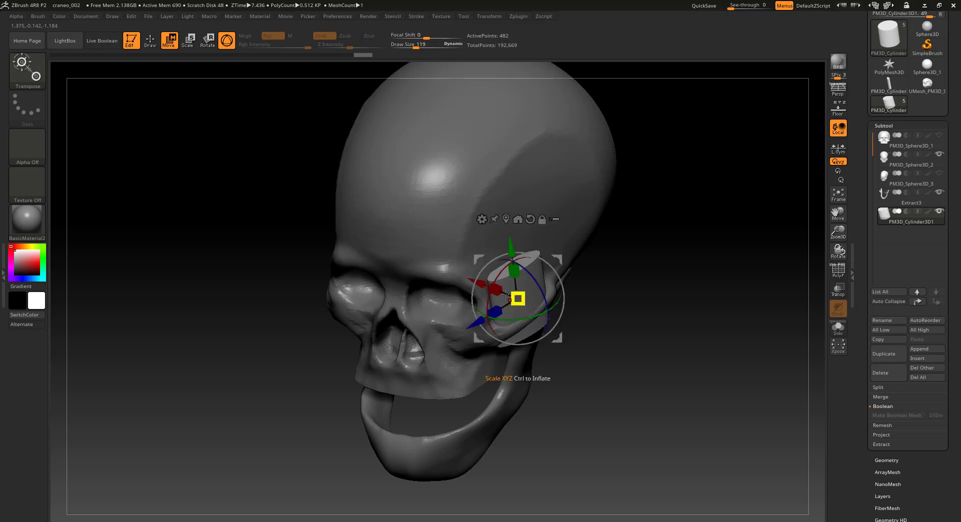
pyautogui.moveTo(480, 283)
pyautogui.mouseDown()
pyautogui.moveTo(539, 285)
pyautogui.moveTo(528, 318)
pyautogui.mouseUp()
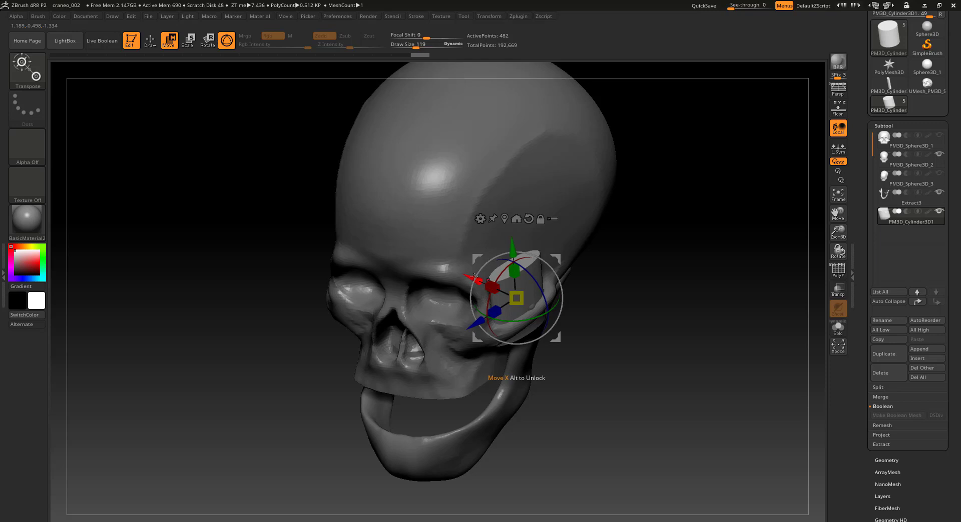
pyautogui.moveTo(474, 277); pyautogui.dragTo(473, 276)
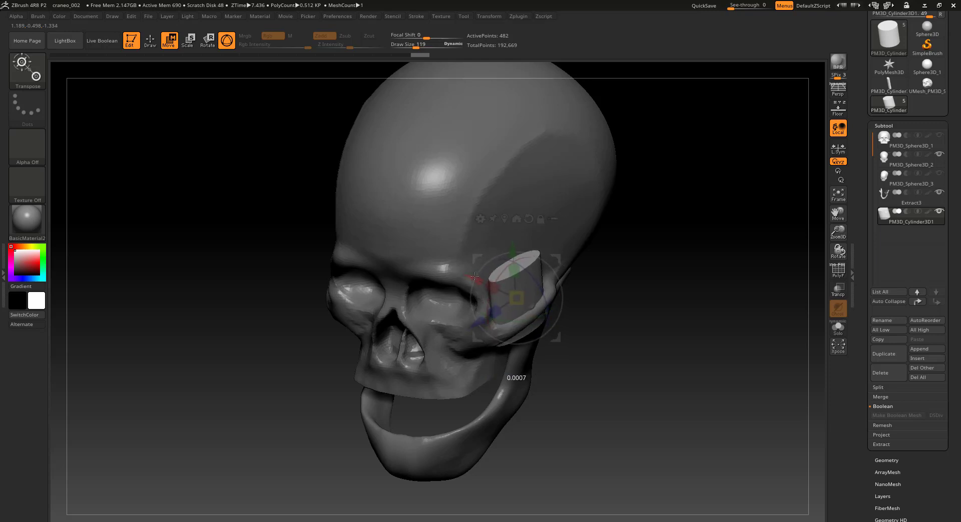
pyautogui.moveTo(474, 276); pyautogui.dragTo(583, 314)
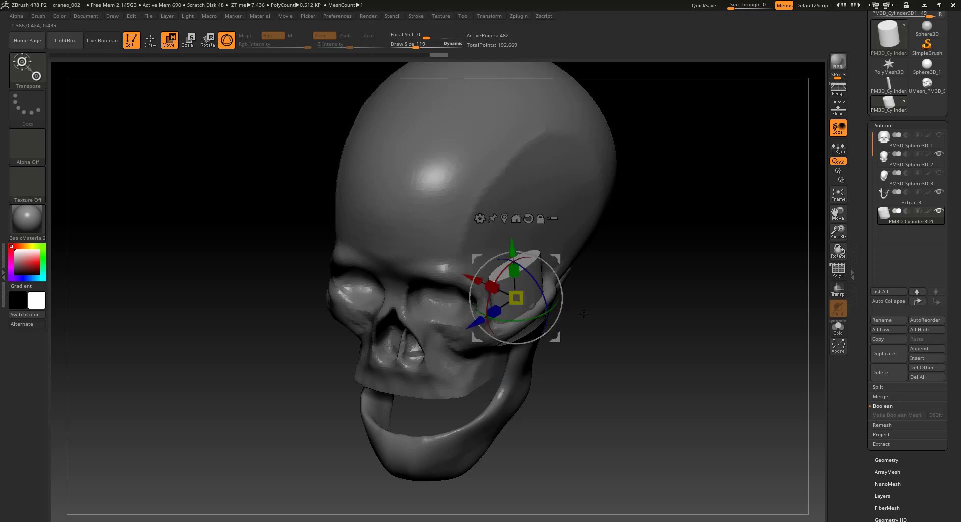
# From the left profile view, raise the cylinder along Y.
pyautogui.moveTo(632, 337); pyautogui.dragTo(601, 270)
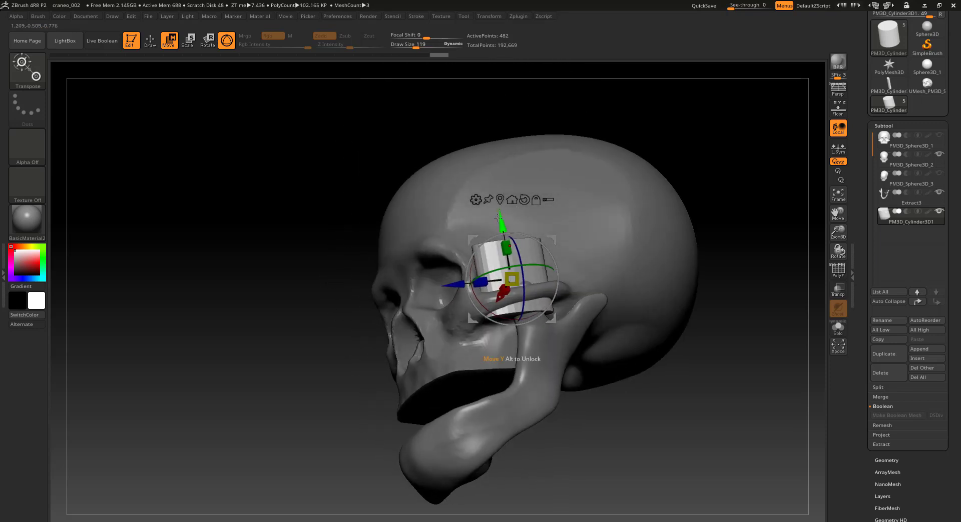
pyautogui.moveTo(502, 224); pyautogui.dragTo(507, 232)
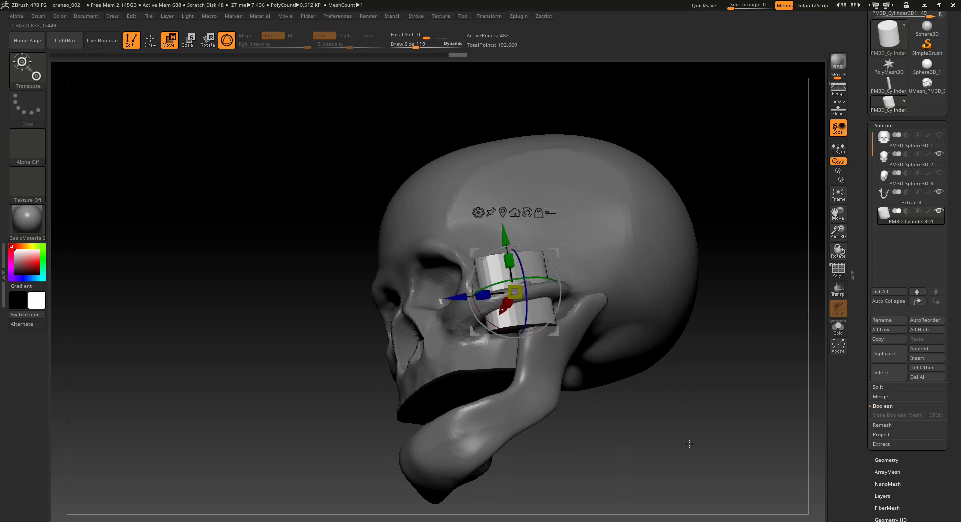
pyautogui.moveTo(689, 444)
pyautogui.mouseDown()
pyautogui.moveTo(665, 422)
pyautogui.moveTo(674, 441)
pyautogui.mouseUp()
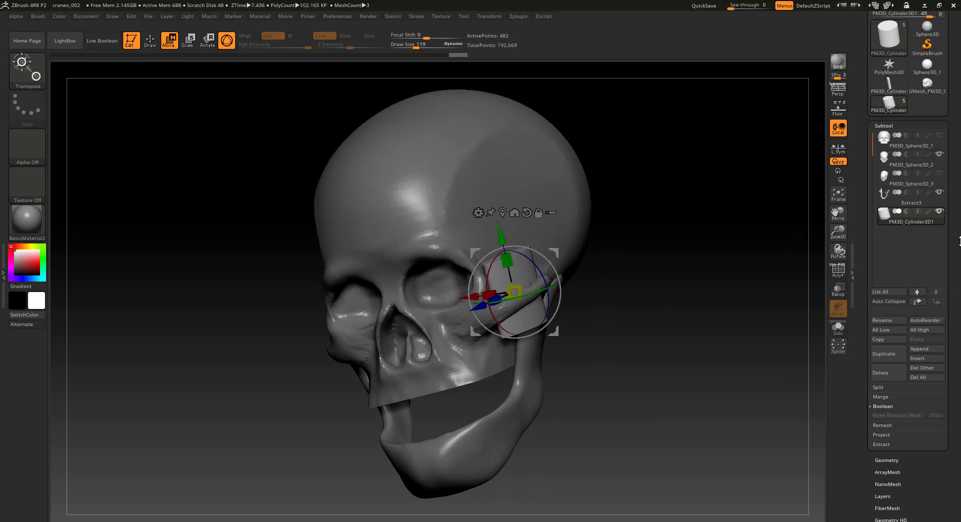
# Hide the Extract3 jaw mesh and mark the skull subtool as the boolean START mesh.
pyautogui.click(920, 200)
pyautogui.moveTo(910, 196)
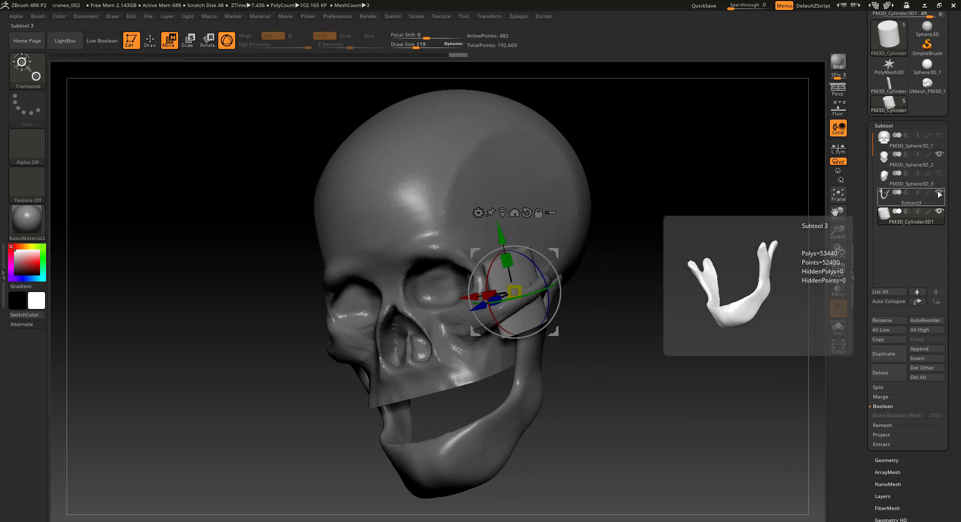
pyautogui.click(938, 194)
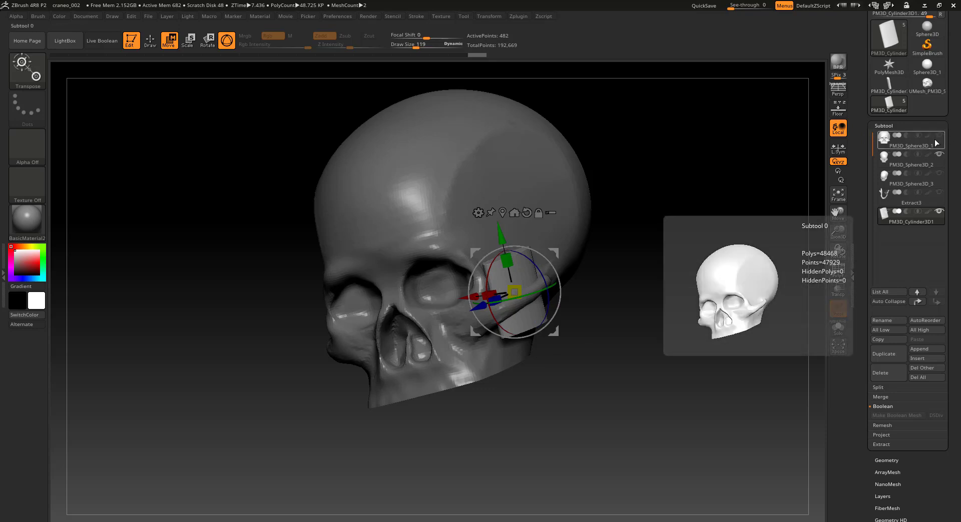
pyautogui.moveTo(886, 138)
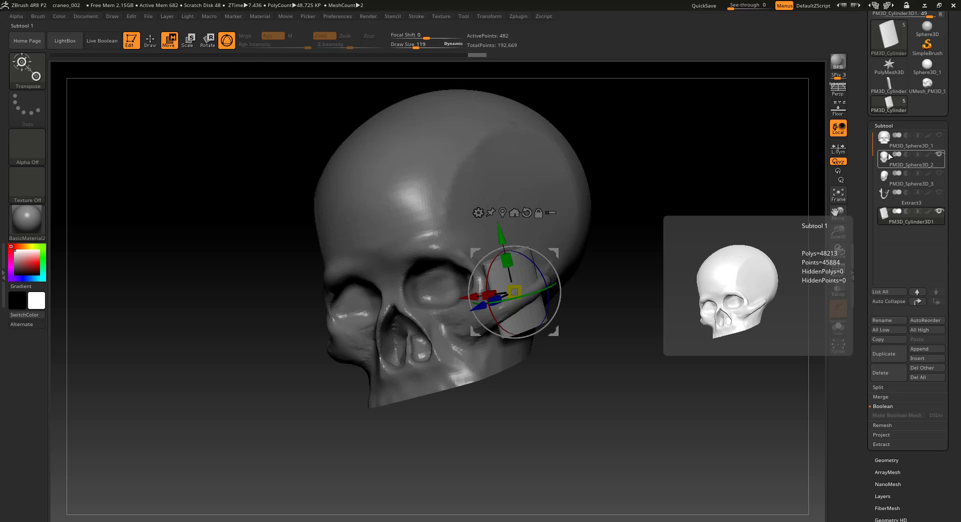
pyautogui.click(889, 157)
pyautogui.click(889, 154)
pyautogui.click(890, 153)
# Set the cylinder subtool to Subtract boolean mode and return to Draw mode.
pyautogui.click(906, 210)
pyautogui.click(896, 211)
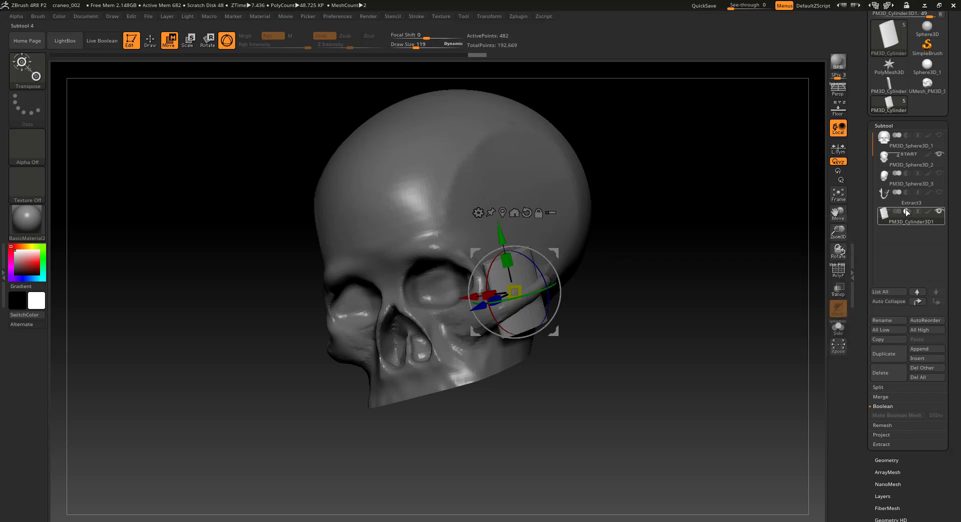
pyautogui.click(920, 211)
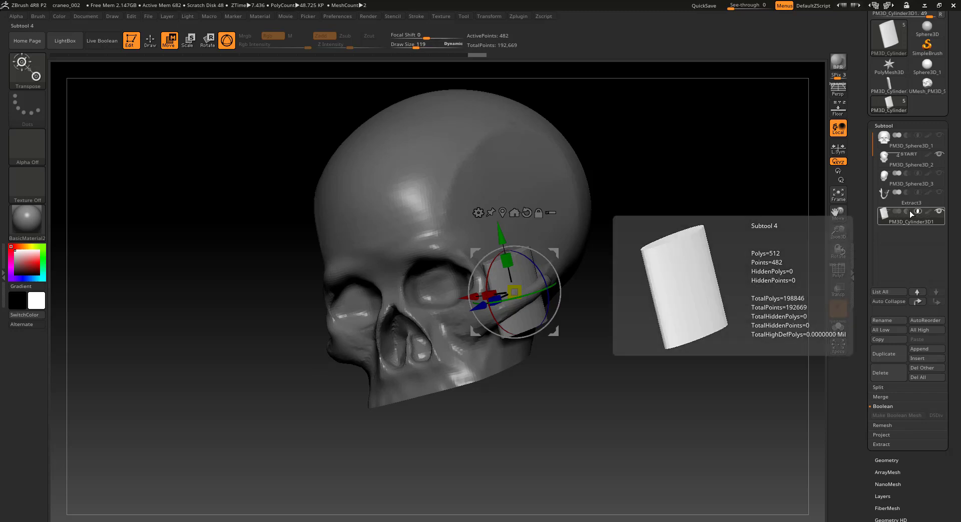
pyautogui.click(908, 211)
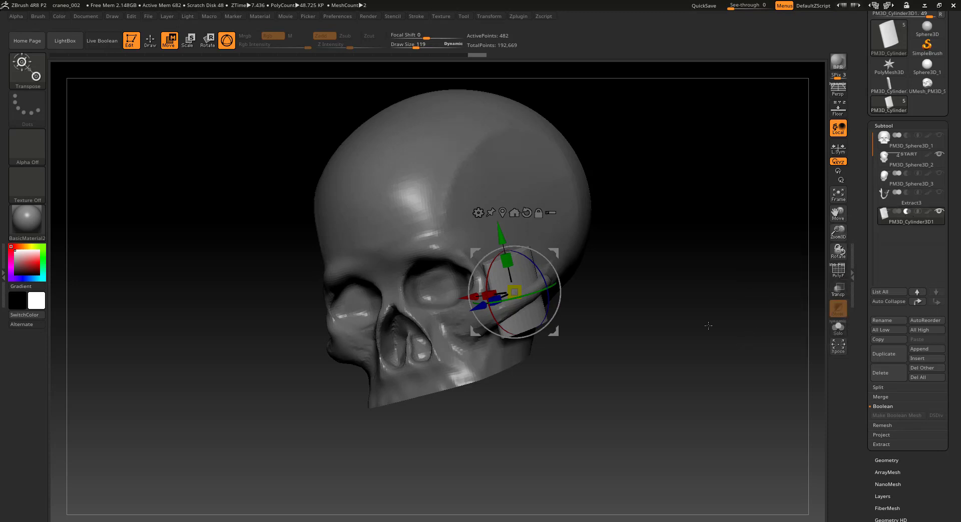
pyautogui.moveTo(614, 372); pyautogui.dragTo(626, 369)
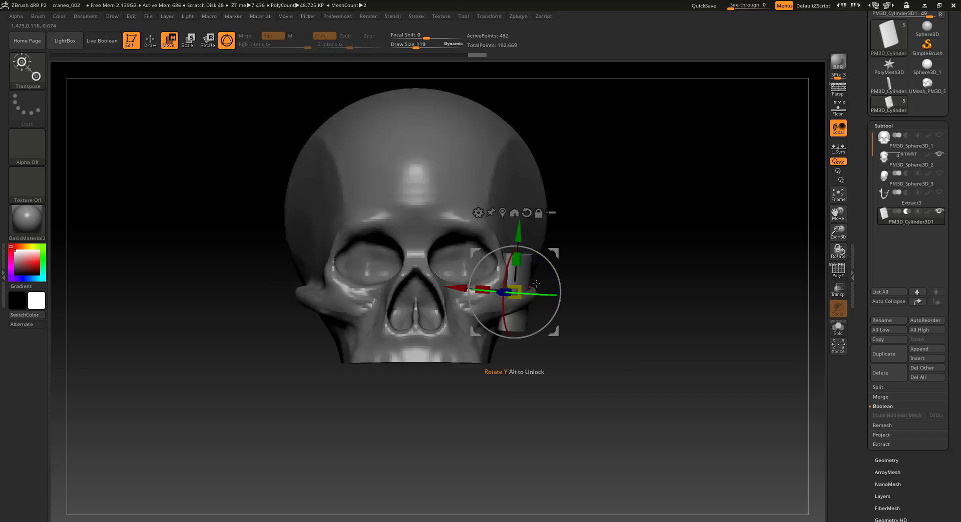
pyautogui.click(149, 40)
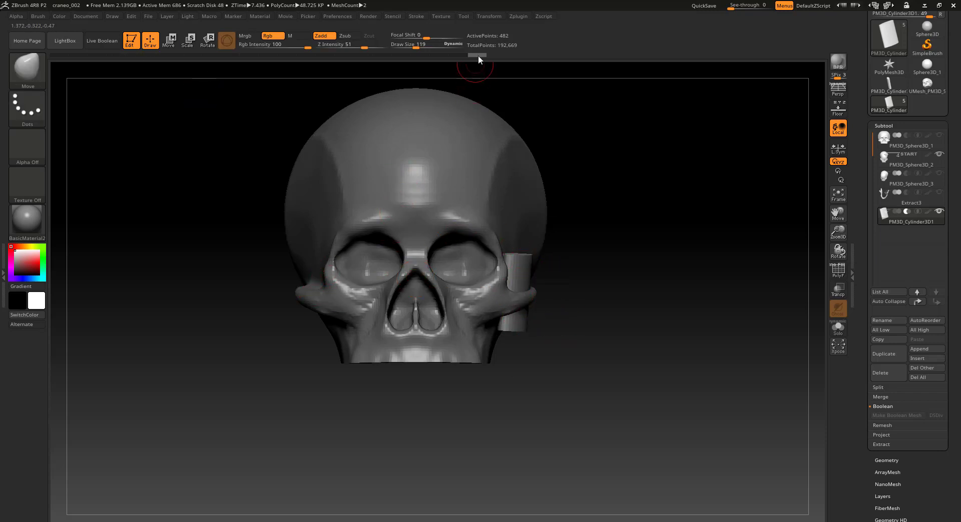
# Mirror the cylinder across X with SubTool Master, merging the copy into one subtool.
pyautogui.click(517, 18)
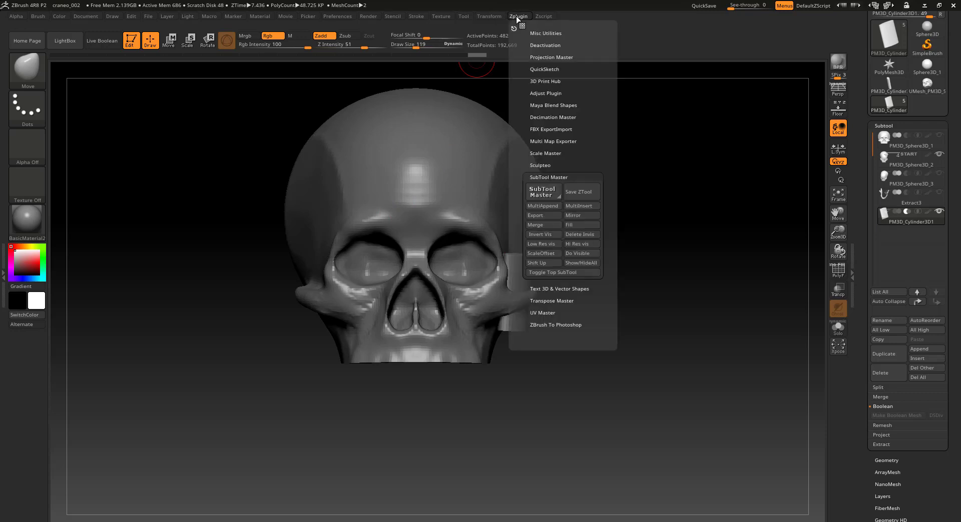
pyautogui.click(544, 177)
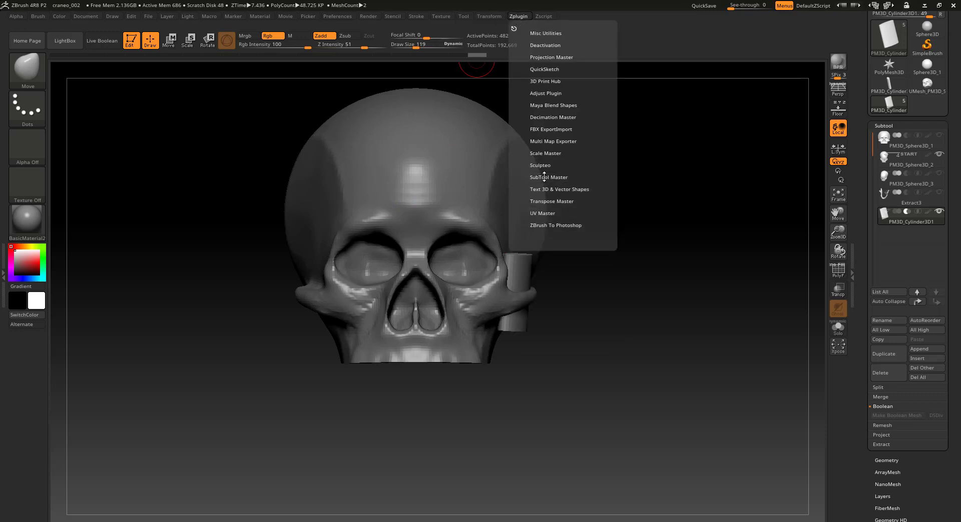
pyautogui.click(544, 178)
pyautogui.click(544, 193)
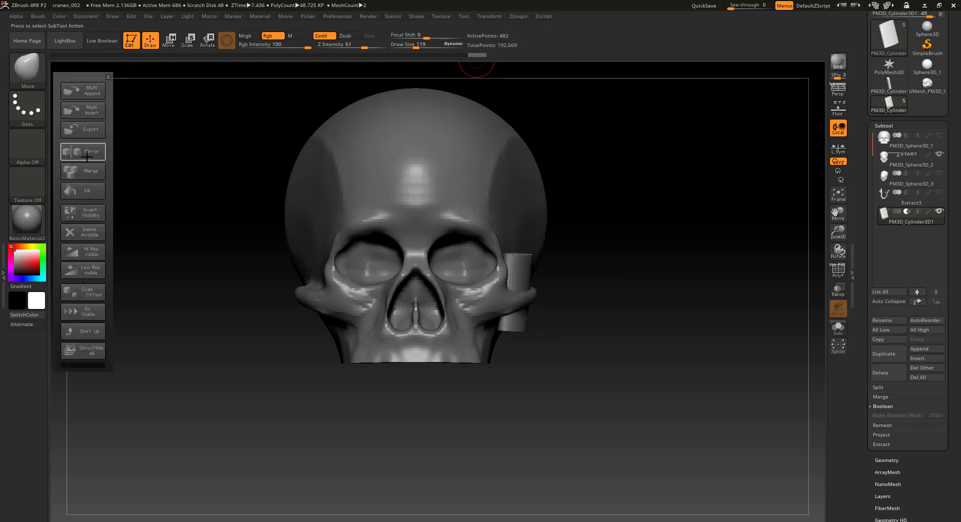
pyautogui.click(89, 153)
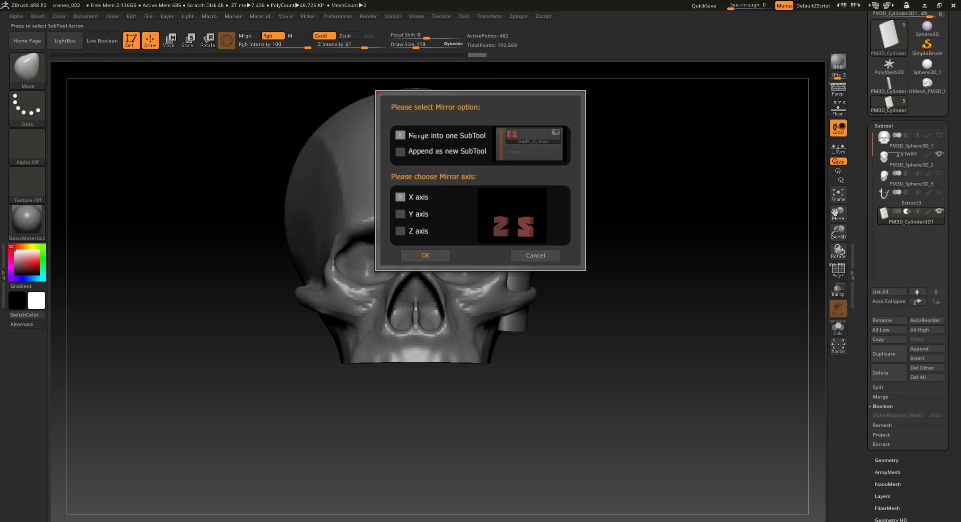
pyautogui.click(400, 135)
pyautogui.click(419, 255)
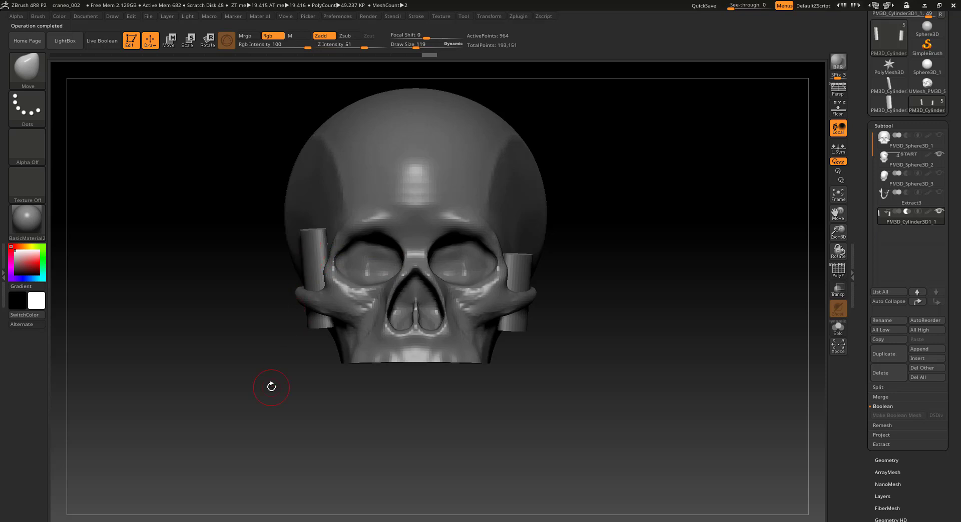
# Check both cylinders, then set the PM3D_Cylinder3D1_1 pair to Subtract mode.
pyautogui.moveTo(262, 385)
pyautogui.mouseDown()
pyautogui.moveTo(306, 371)
pyautogui.moveTo(266, 374)
pyautogui.moveTo(377, 388)
pyautogui.mouseUp()
pyautogui.moveTo(574, 387)
pyautogui.keyDown('alt'); pyautogui.mouseDown()
pyautogui.moveTo(544, 404)
pyautogui.moveTo(550, 415)
pyautogui.mouseUp(); pyautogui.keyUp('alt')
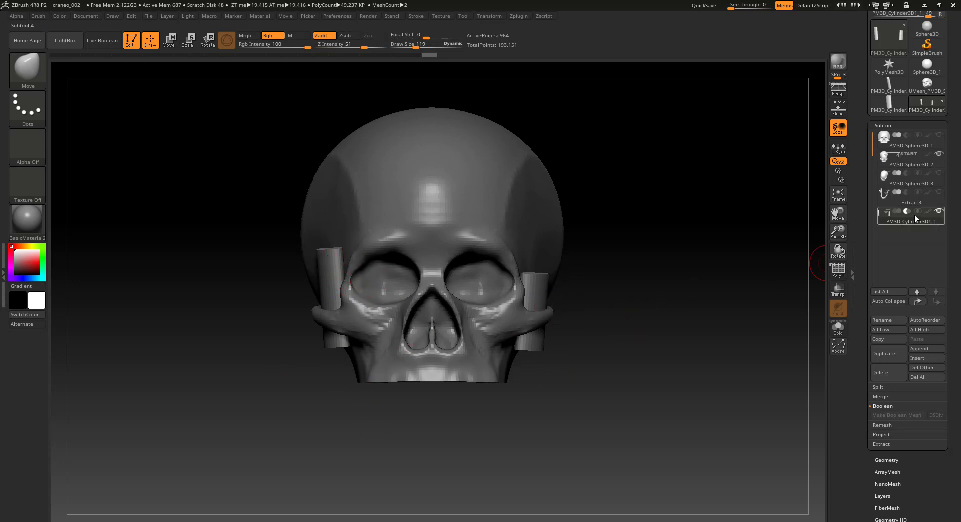
pyautogui.moveTo(910, 218)
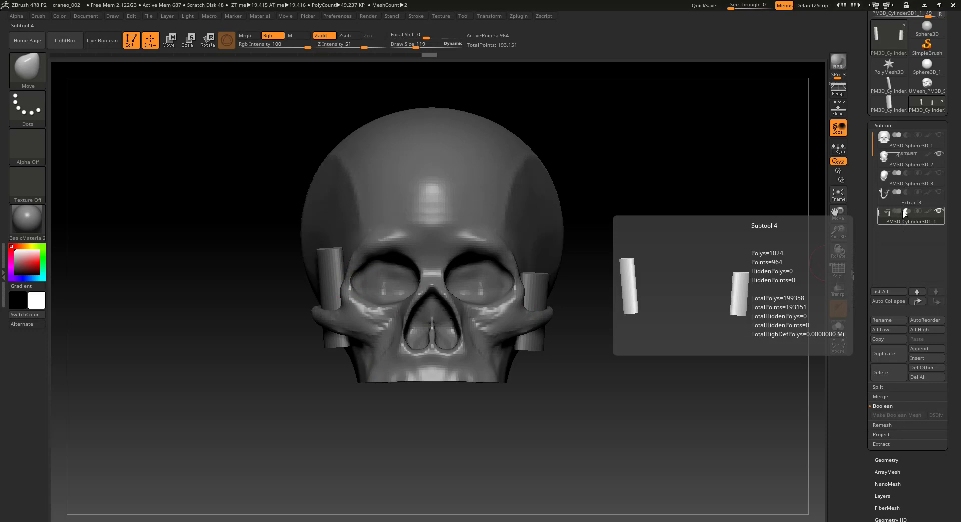
pyautogui.click(905, 211)
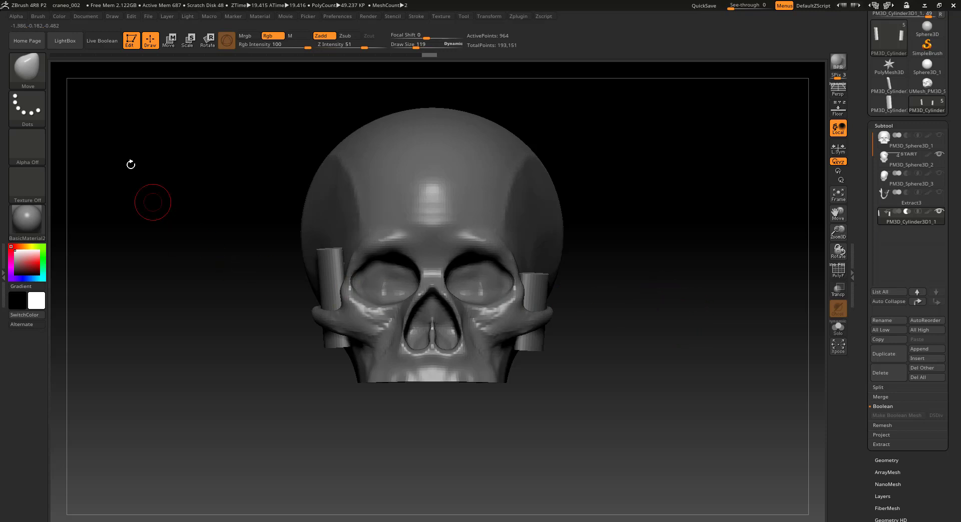
# Turn on Live Boolean and inspect the cut holes at both temples from several angles.
pyautogui.click(101, 41)
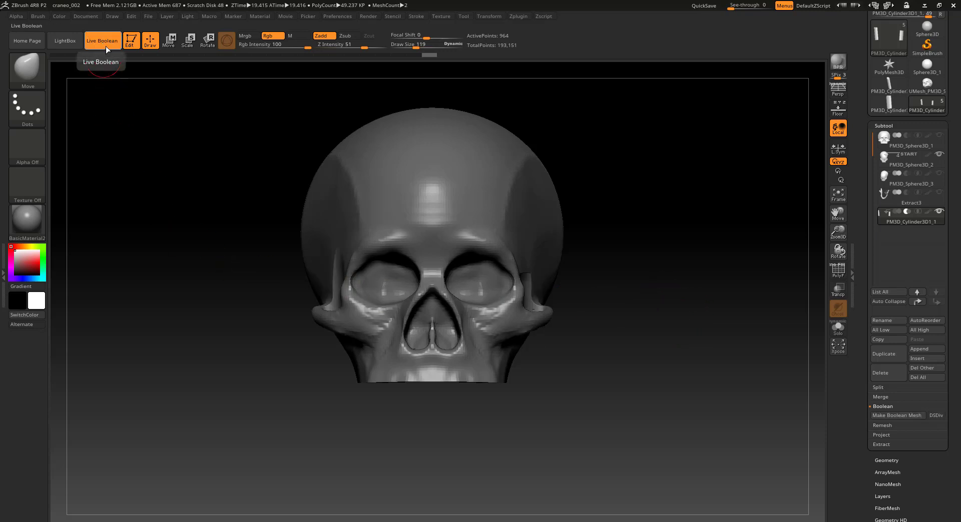
pyautogui.moveTo(693, 306)
pyautogui.mouseDown()
pyautogui.moveTo(669, 301)
pyautogui.moveTo(703, 375)
pyautogui.moveTo(688, 386)
pyautogui.mouseUp()
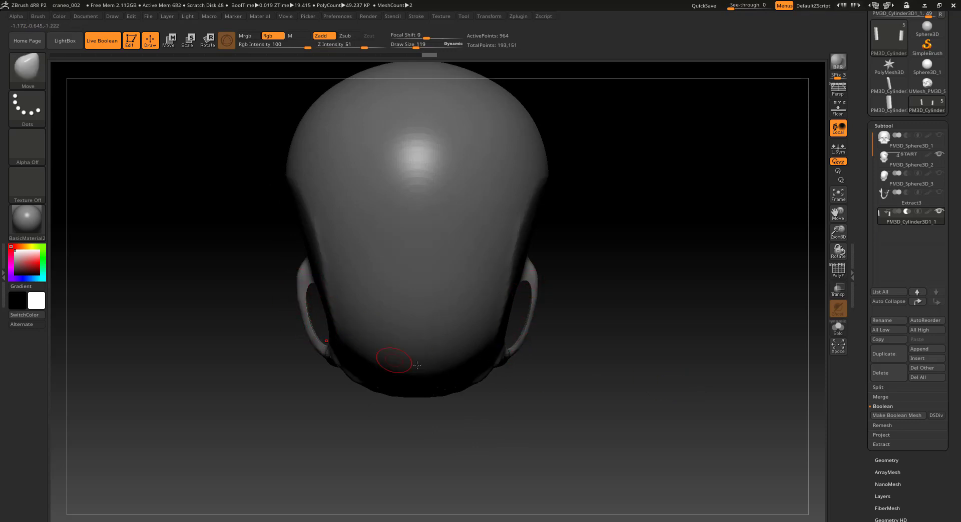
pyautogui.moveTo(655, 406); pyautogui.dragTo(673, 324)
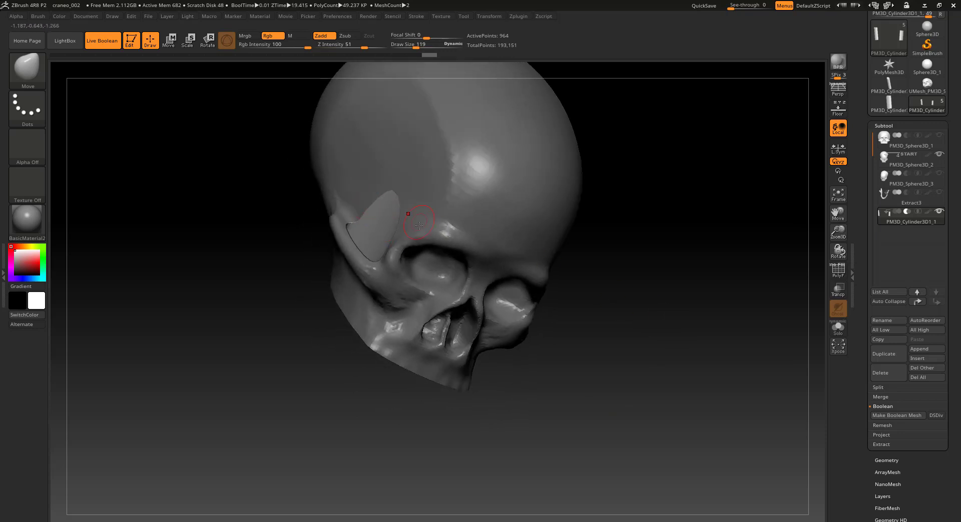
pyautogui.moveTo(626, 336)
pyautogui.mouseDown()
pyautogui.moveTo(491, 271)
pyautogui.moveTo(533, 331)
pyautogui.mouseUp()
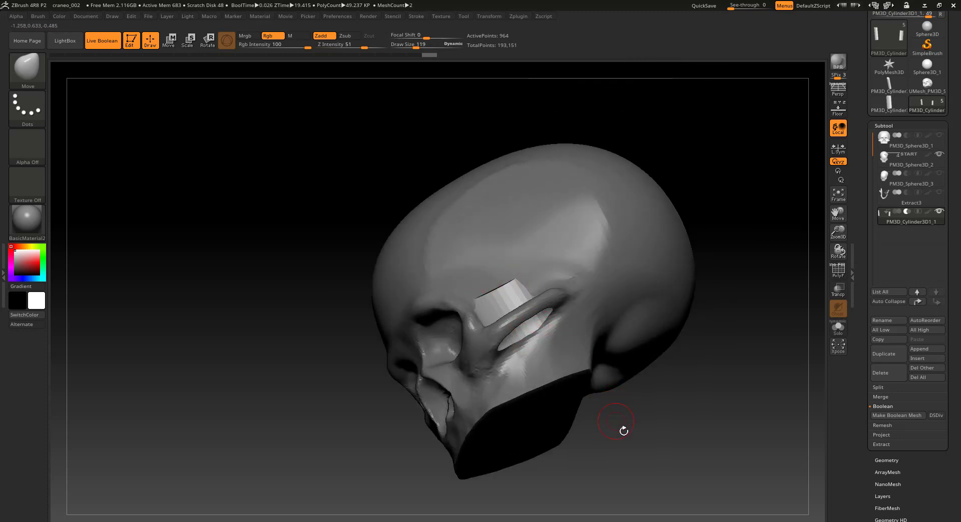
pyautogui.moveTo(622, 428)
pyautogui.mouseDown()
pyautogui.moveTo(660, 434)
pyautogui.moveTo(658, 378)
pyautogui.mouseUp()
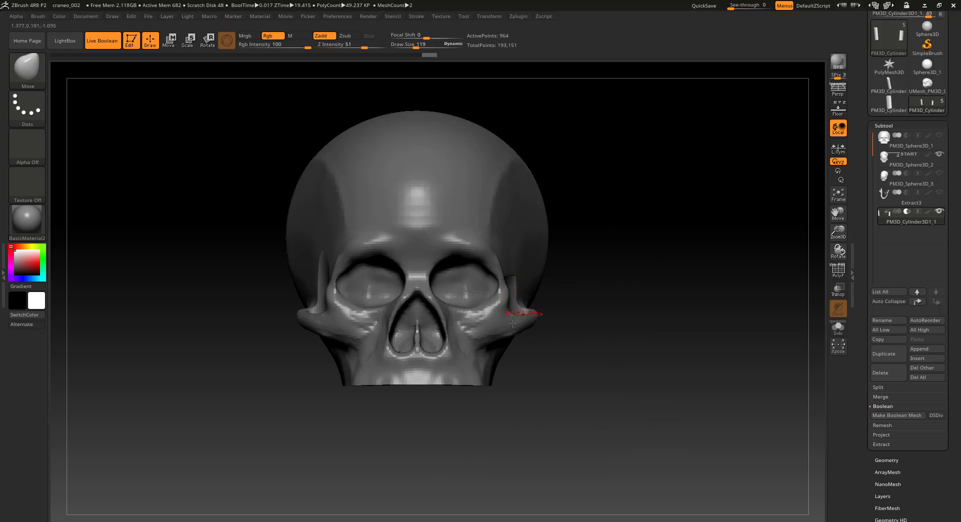
pyautogui.moveTo(598, 328); pyautogui.dragTo(599, 371)
pyautogui.moveTo(910, 218)
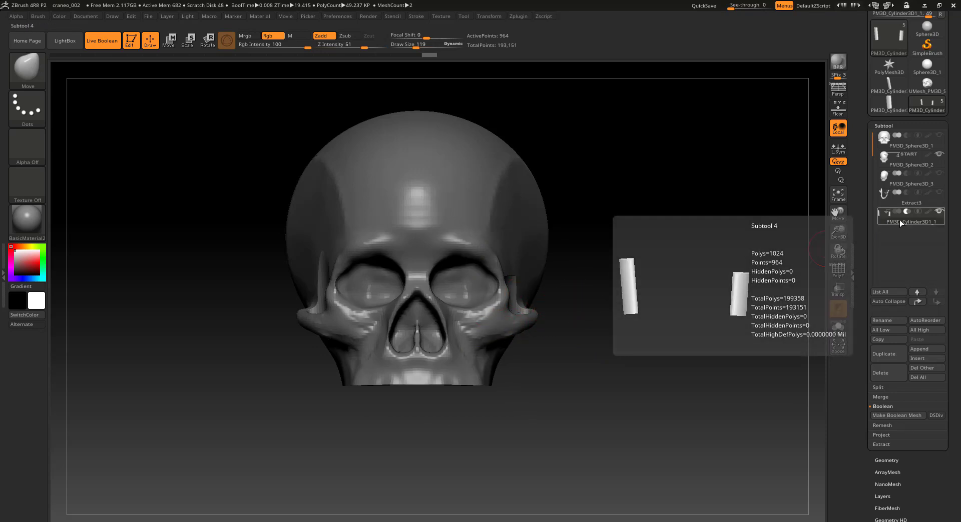
# Rotate the cylinder cutters with the Transpose gizmo around the temples.
pyautogui.click(172, 44)
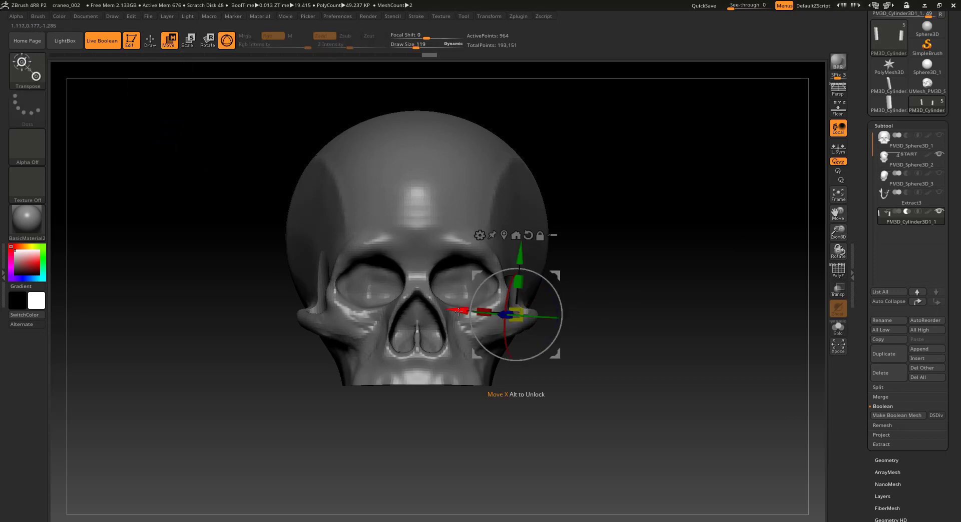
pyautogui.moveTo(731, 266); pyautogui.dragTo(720, 274)
pyautogui.moveTo(671, 231); pyautogui.dragTo(664, 274)
pyautogui.click(534, 345)
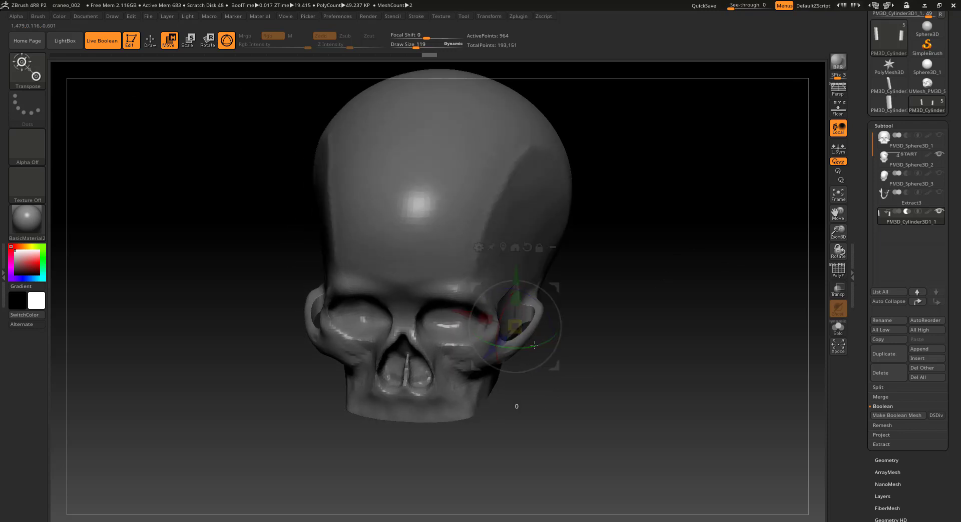
pyautogui.moveTo(534, 345); pyautogui.dragTo(535, 345)
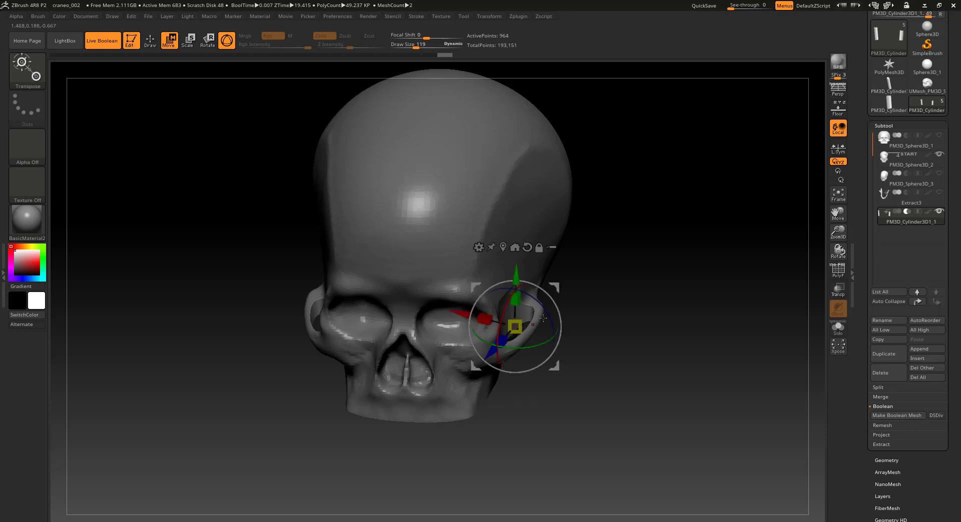
pyautogui.moveTo(536, 344); pyautogui.dragTo(546, 309)
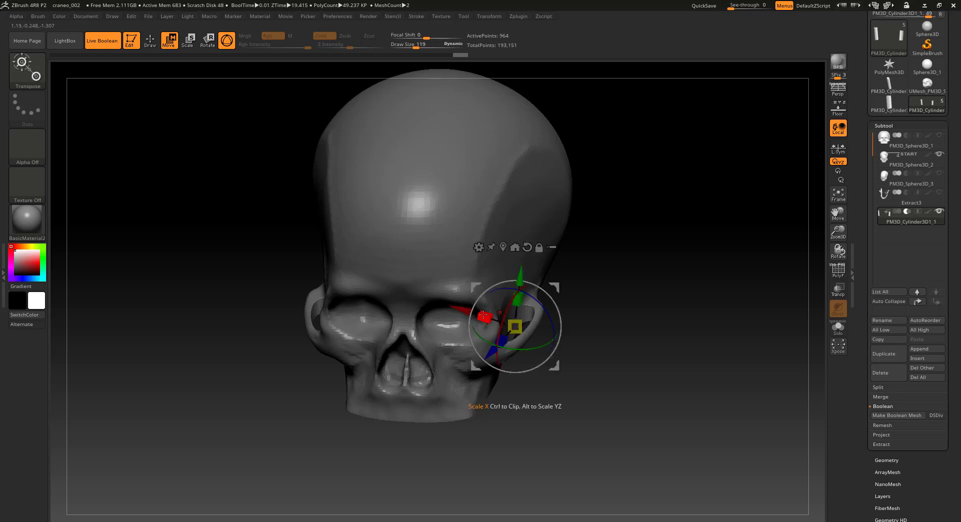
# Scale the cutters along X and shift them along X and Z to fit the temples, then return to Draw.
pyautogui.moveTo(483, 316); pyautogui.dragTo(495, 319)
pyautogui.moveTo(485, 316)
pyautogui.mouseDown()
pyautogui.moveTo(492, 323)
pyautogui.moveTo(467, 311)
pyautogui.mouseUp()
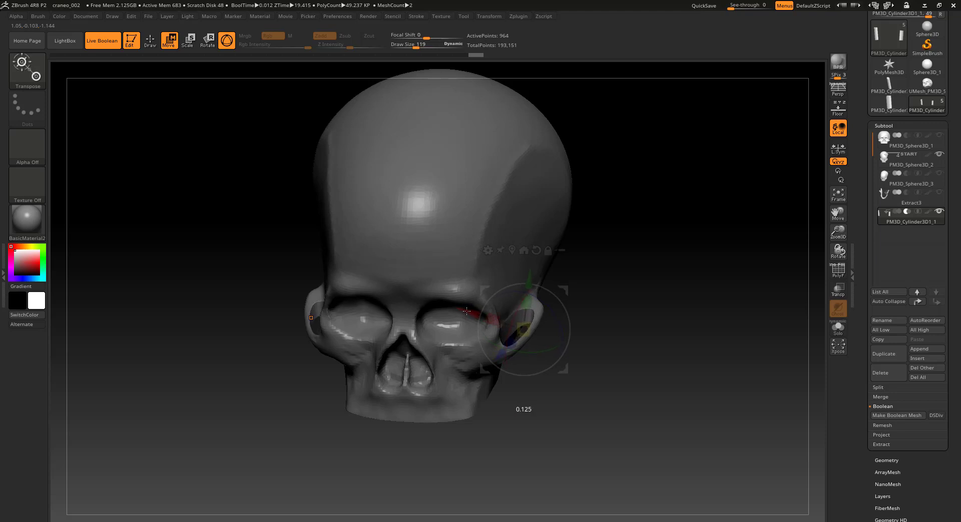
pyautogui.moveTo(644, 300)
pyautogui.mouseDown()
pyautogui.moveTo(656, 315)
pyautogui.moveTo(647, 315)
pyautogui.mouseUp()
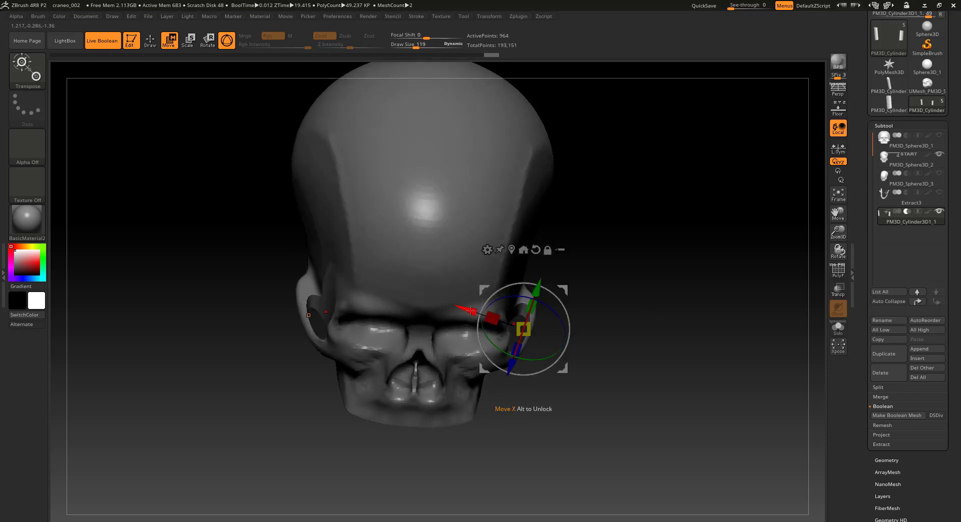
pyautogui.moveTo(494, 316); pyautogui.dragTo(467, 299)
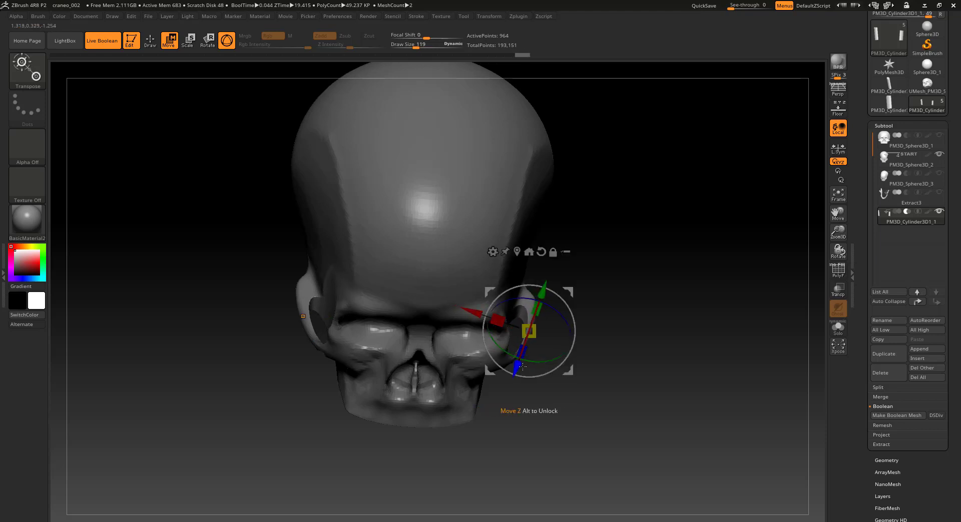
pyautogui.moveTo(518, 368); pyautogui.dragTo(518, 366)
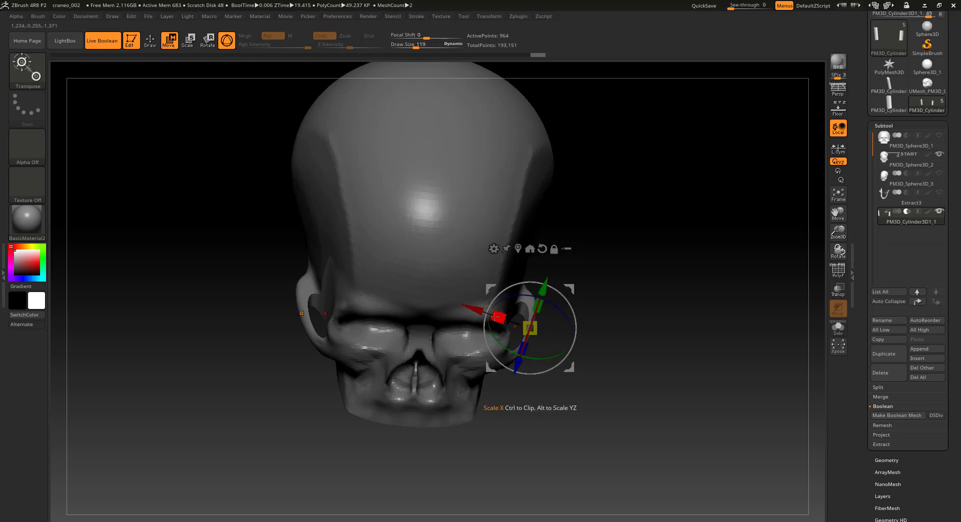
pyautogui.moveTo(495, 317)
pyautogui.mouseDown()
pyautogui.moveTo(505, 321)
pyautogui.moveTo(490, 310)
pyautogui.mouseUp()
pyautogui.moveTo(531, 364); pyautogui.dragTo(530, 358)
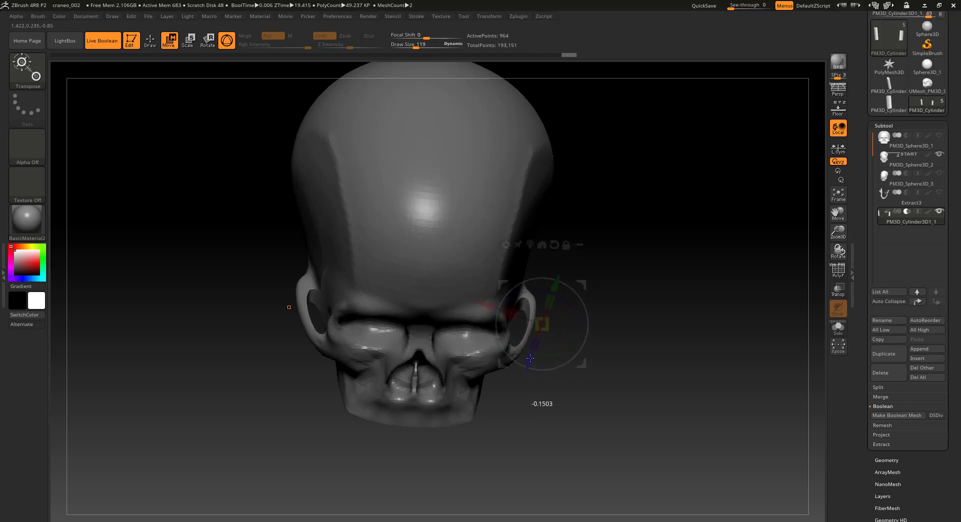
pyautogui.moveTo(608, 385)
pyautogui.mouseDown()
pyautogui.moveTo(612, 394)
pyautogui.moveTo(603, 385)
pyautogui.mouseUp()
pyautogui.moveTo(485, 300); pyautogui.dragTo(482, 303)
pyautogui.moveTo(525, 401)
pyautogui.mouseDown()
pyautogui.moveTo(533, 391)
pyautogui.moveTo(562, 399)
pyautogui.moveTo(540, 410)
pyautogui.mouseUp()
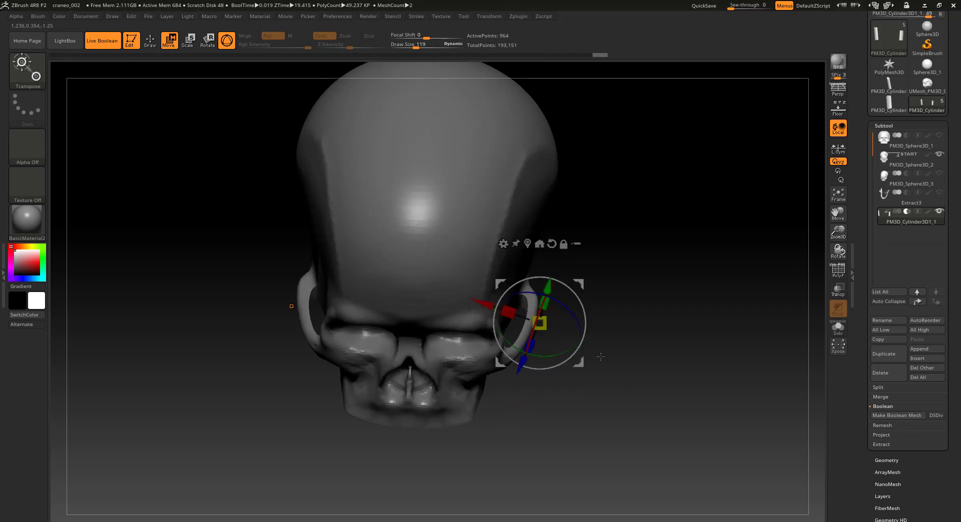
pyautogui.click(150, 40)
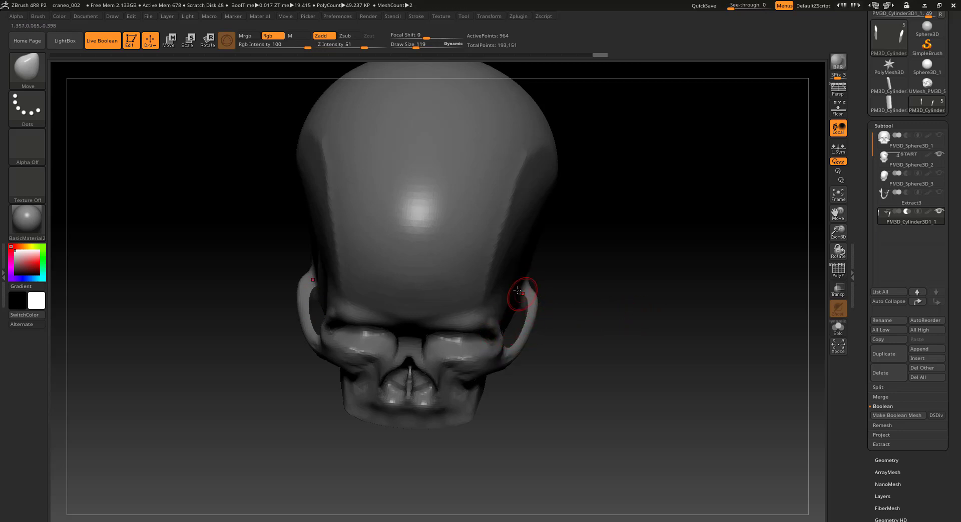
# Toggle Live Boolean off and on, then run Make Boolean Mesh to bake the UMesh_PM3D tool.
pyautogui.click(96, 45)
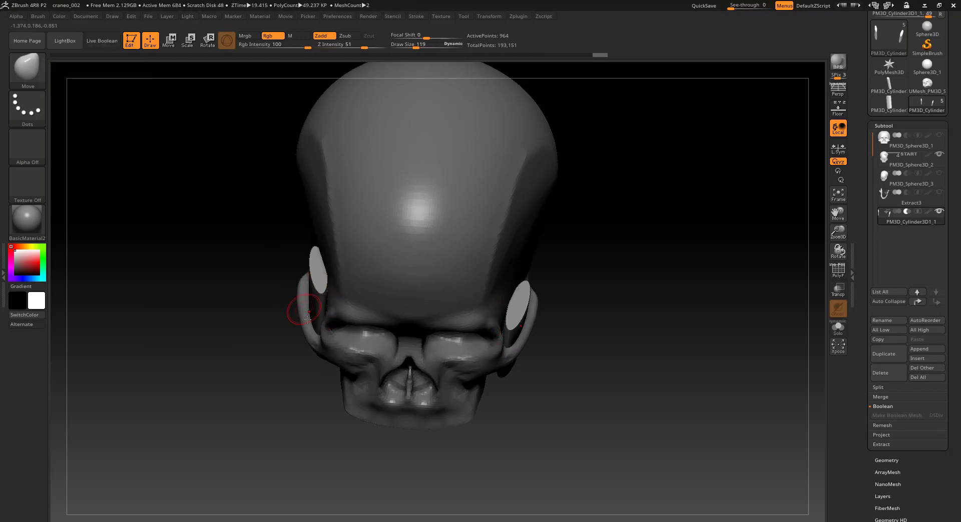
pyautogui.click(102, 40)
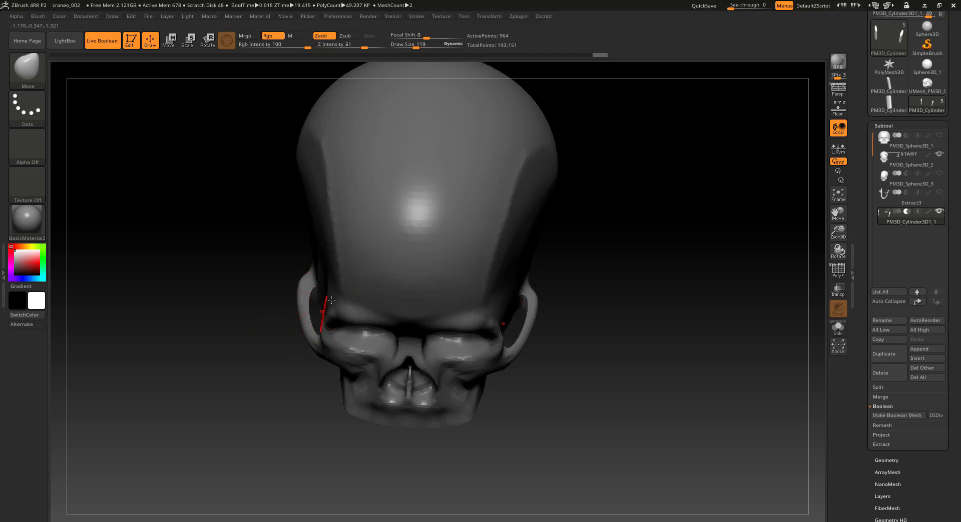
pyautogui.click(880, 407)
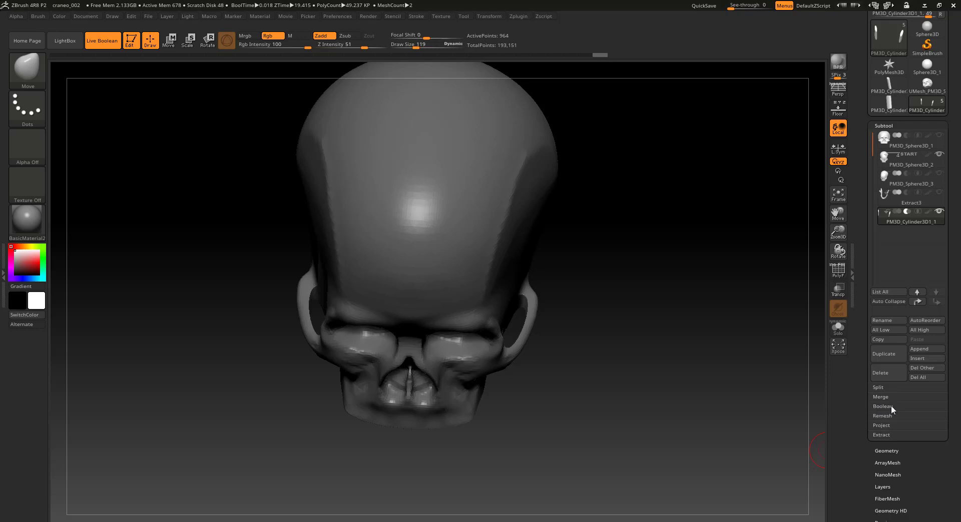
pyautogui.click(878, 405)
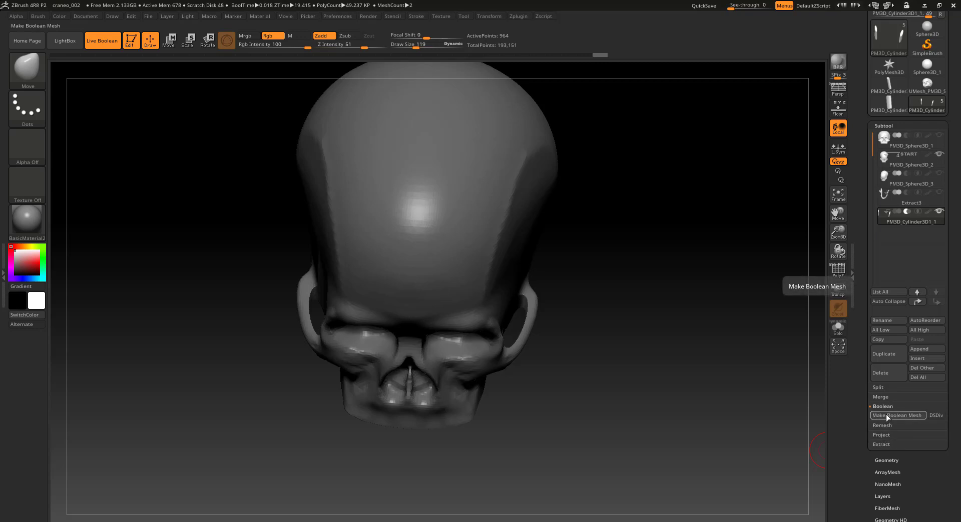
pyautogui.click(886, 416)
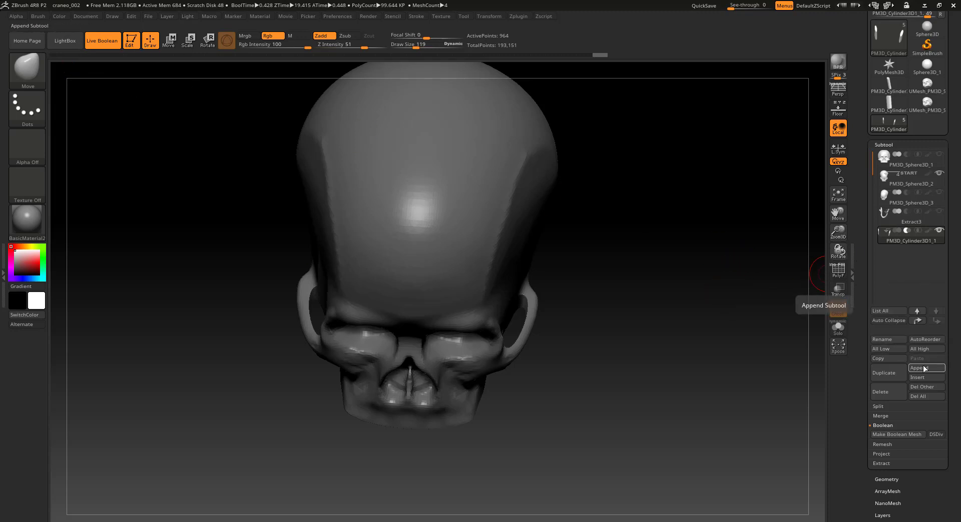
# Append the UMesh_PM3D_Sphere3D tool as a new subtool.
pyautogui.click(923, 368)
pyautogui.moveTo(878, 347)
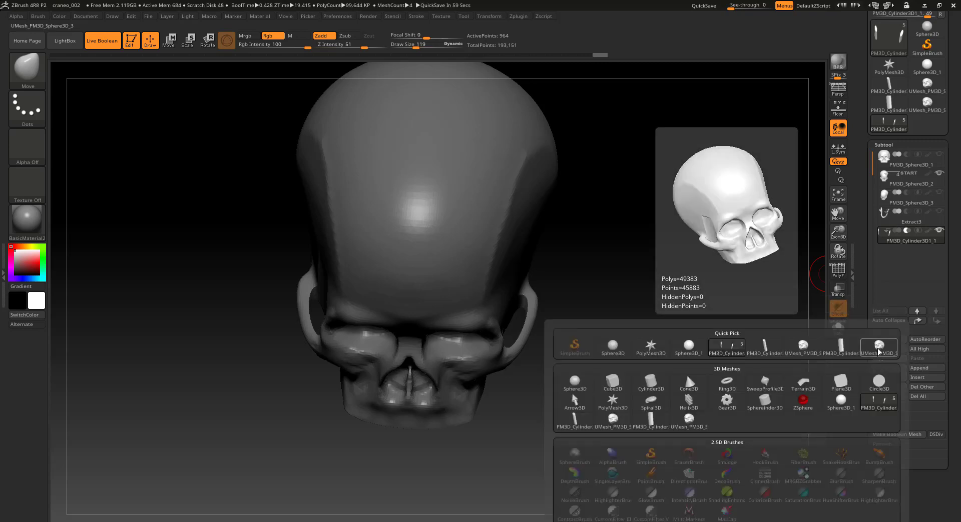
pyautogui.click(878, 349)
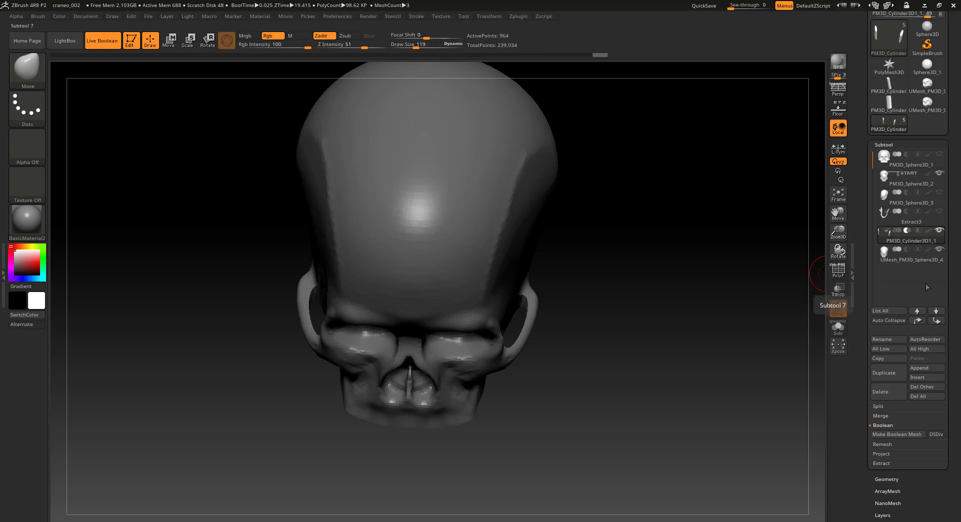
# Hide the skull, turn off Live Boolean, and delete the extra cylinder copy.
pyautogui.click(939, 174)
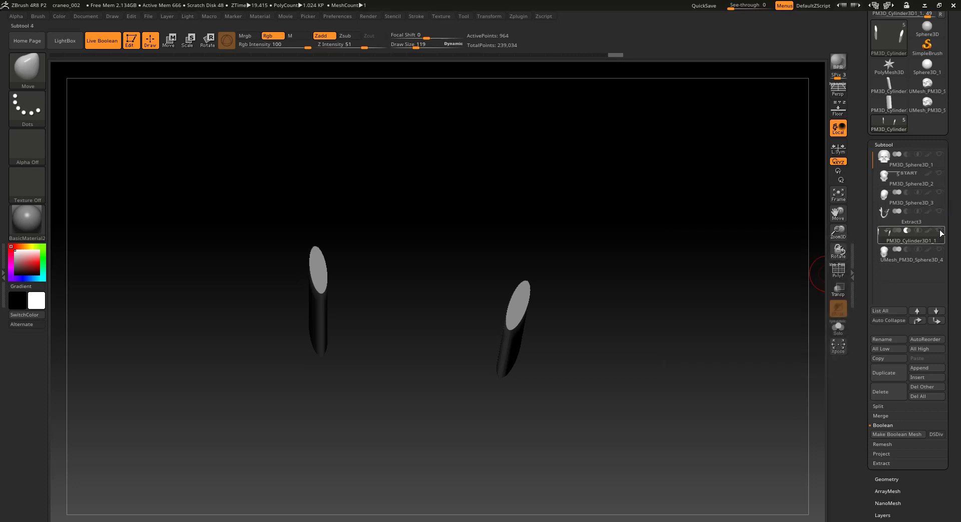
pyautogui.moveTo(911, 235)
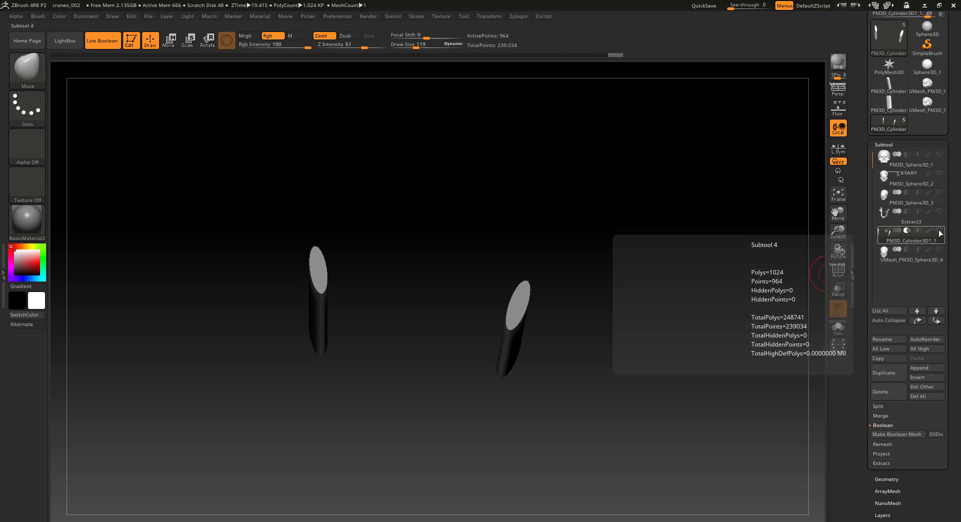
pyautogui.click(107, 47)
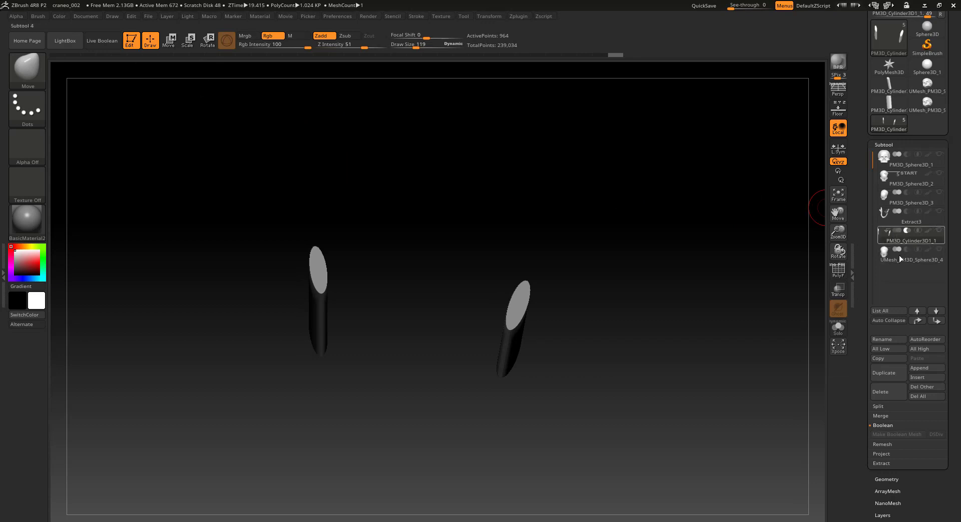
pyautogui.click(883, 371)
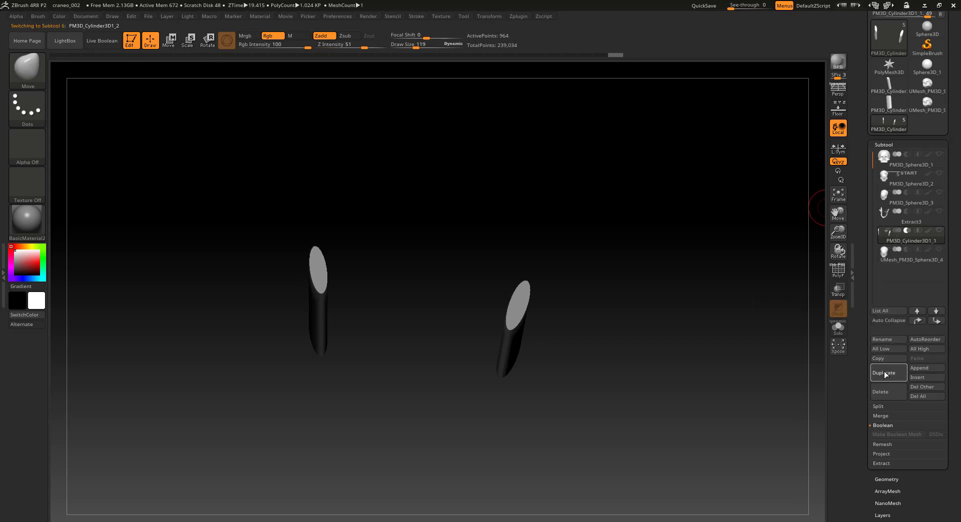
pyautogui.click(885, 373)
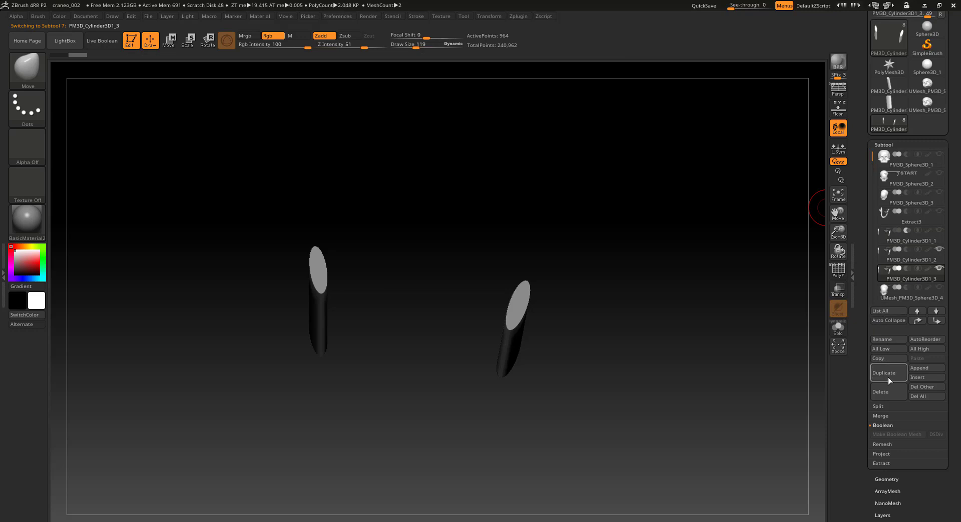
pyautogui.press('ctrl')
pyautogui.click(885, 391)
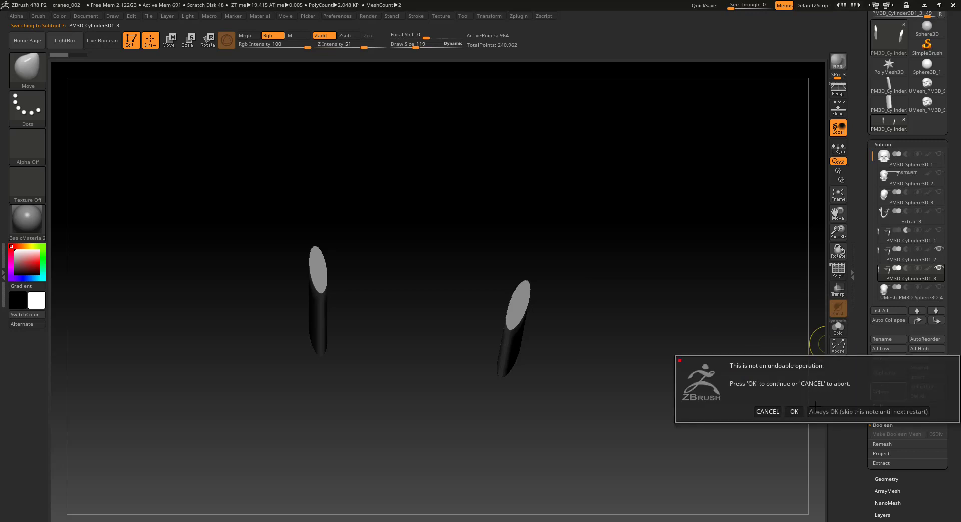
pyautogui.click(823, 411)
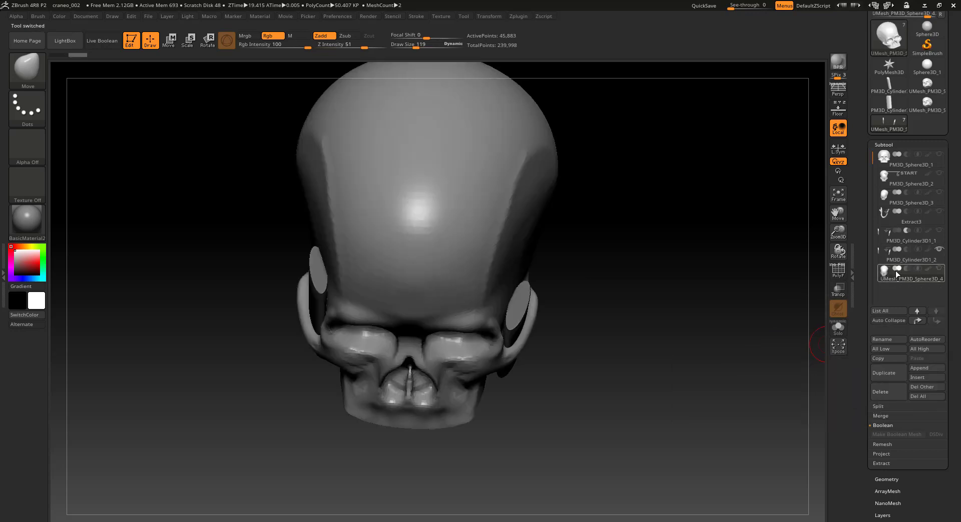
# Delete the PM3D_Cylinder3D1_2 and PM3D_Cylinder3D1_1 cutter subtools.
pyautogui.click(903, 254)
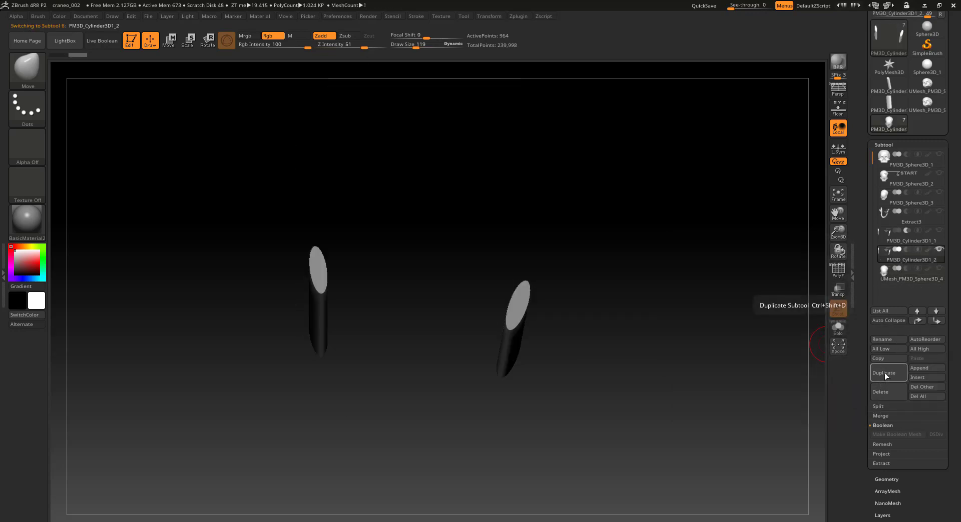
pyautogui.click(881, 391)
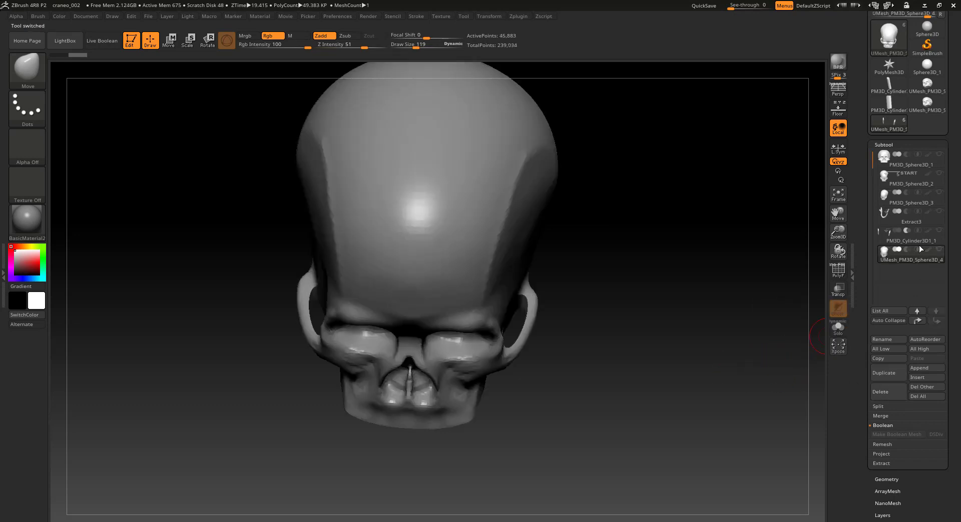
pyautogui.click(913, 237)
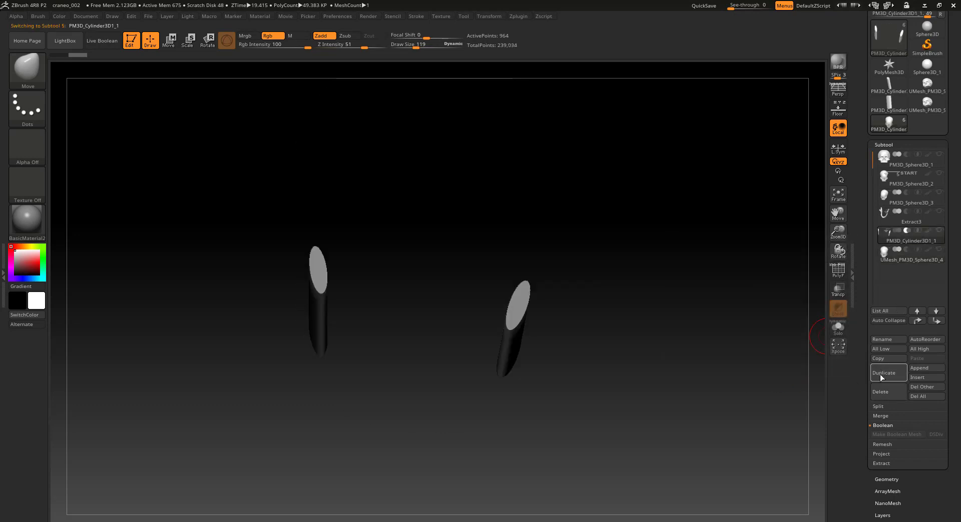
pyautogui.click(881, 392)
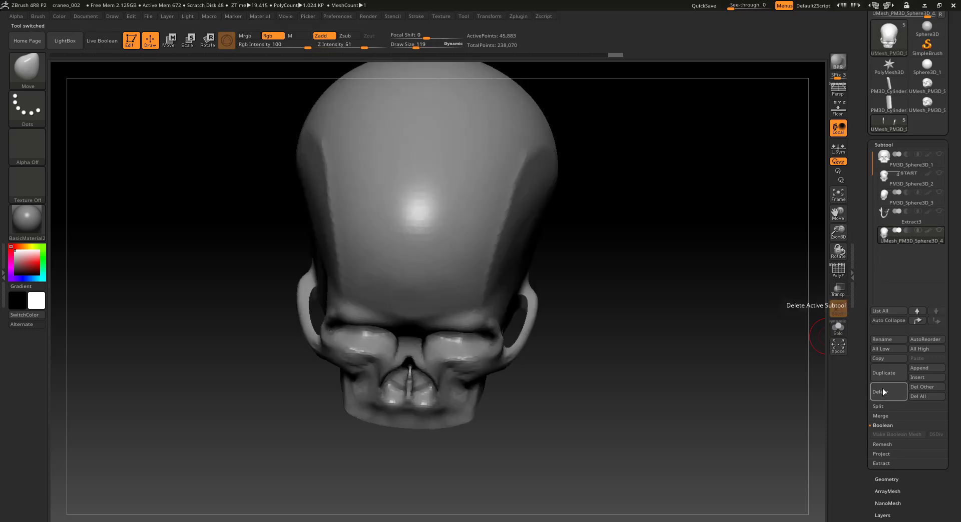
pyautogui.moveTo(884, 175)
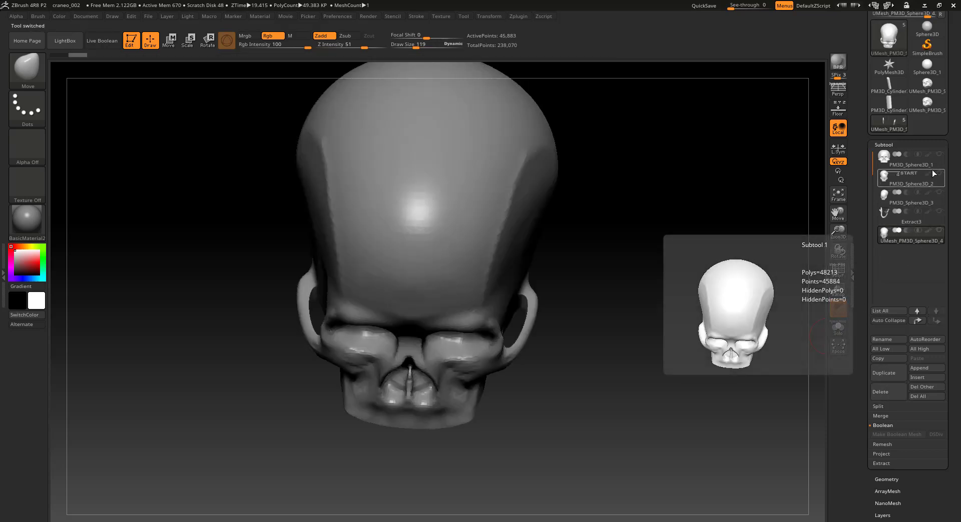
pyautogui.click(891, 174)
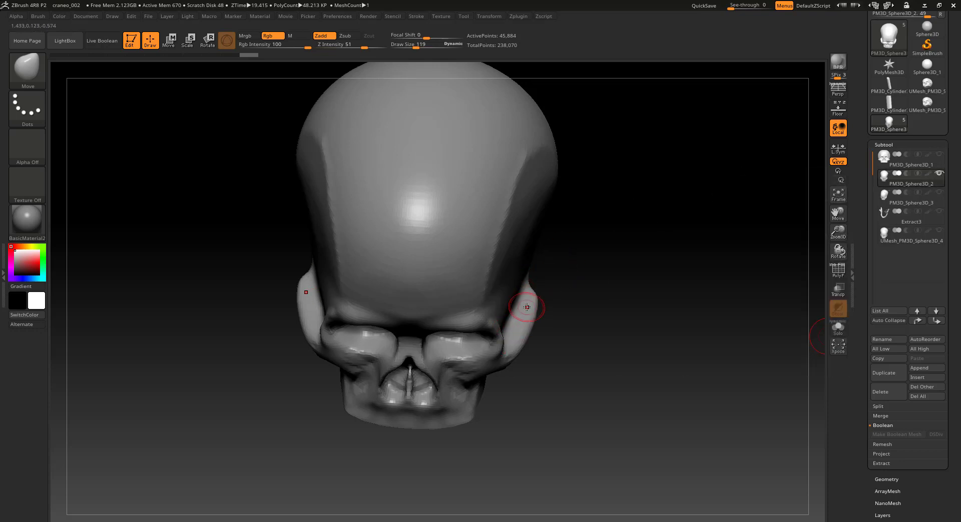
pyautogui.moveTo(596, 366)
pyautogui.mouseDown()
pyautogui.moveTo(568, 377)
pyautogui.moveTo(582, 383)
pyautogui.mouseUp()
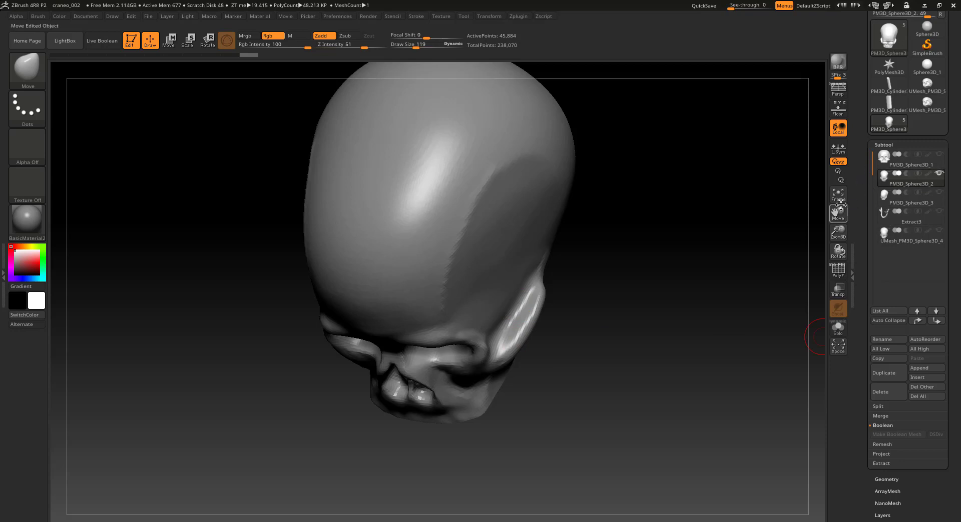
pyautogui.moveTo(910, 178)
pyautogui.click(935, 238)
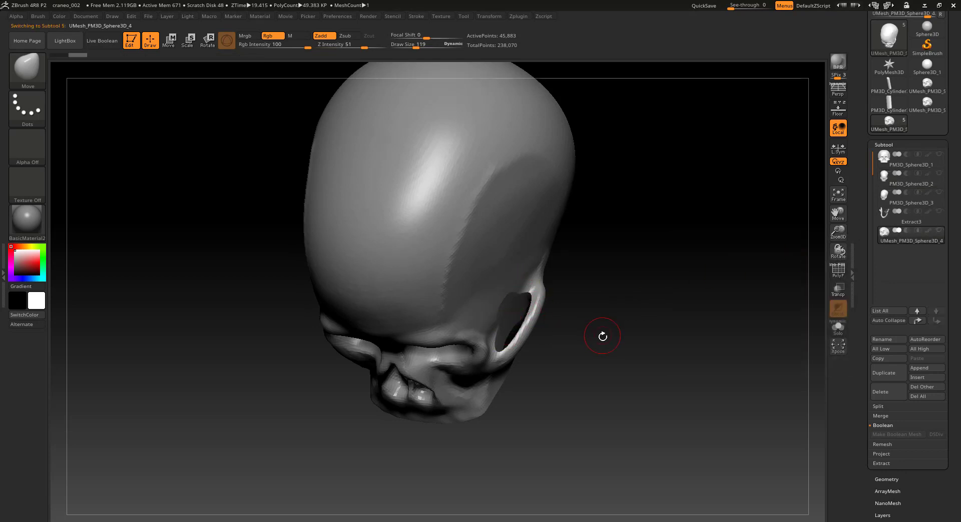
pyautogui.moveTo(602, 336); pyautogui.dragTo(640, 346)
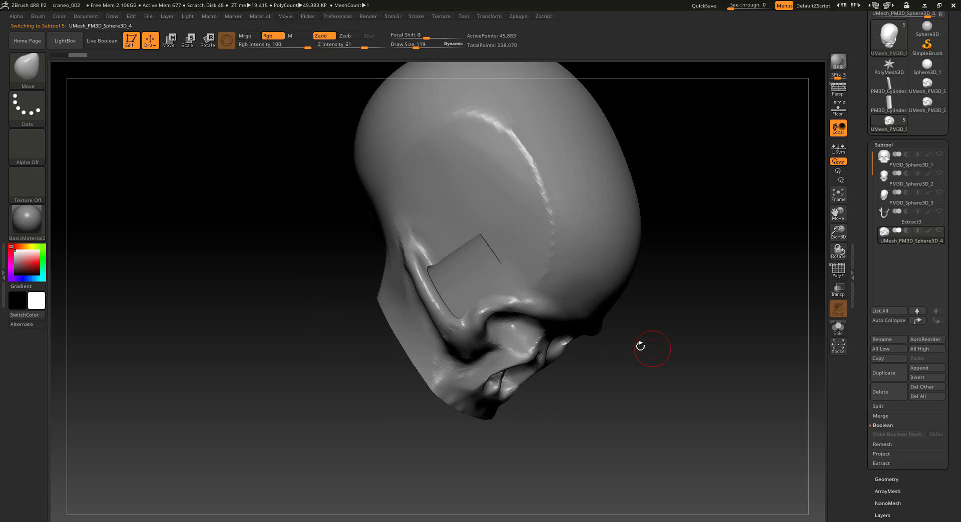
pyautogui.moveTo(729, 333); pyautogui.dragTo(563, 304)
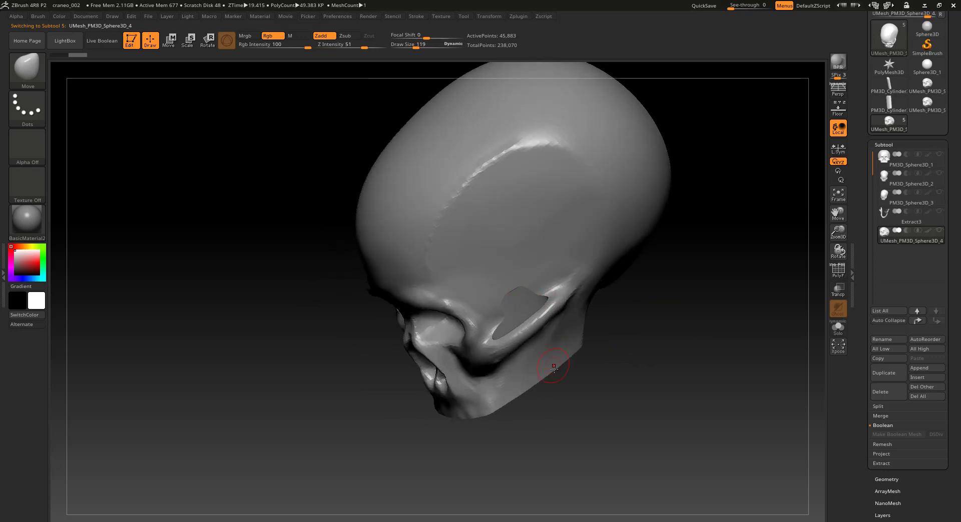
pyautogui.moveTo(615, 406)
pyautogui.mouseDown()
pyautogui.moveTo(602, 379)
pyautogui.moveTo(549, 344)
pyautogui.moveTo(554, 295)
pyautogui.mouseUp()
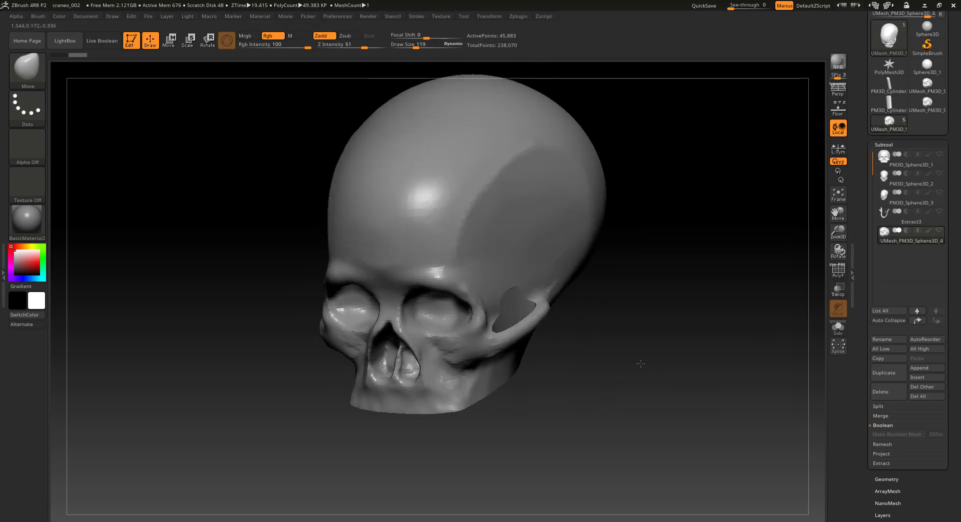
pyautogui.keyDown('shift'); pyautogui.moveTo(646, 383); pyautogui.dragTo(642, 342); pyautogui.keyUp('shift')
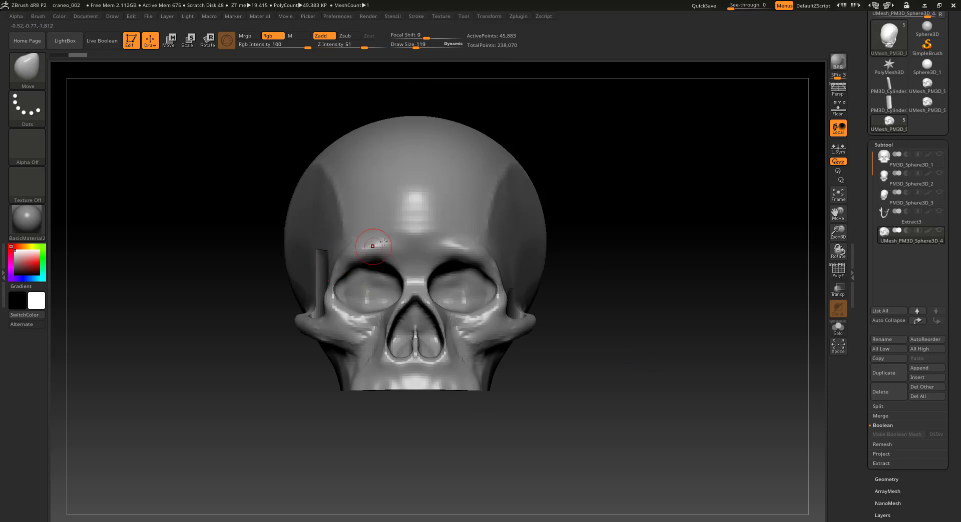
# Mirror the baked UMesh skull across X with SubTool Master, merged into one subtool.
pyautogui.click(487, 17)
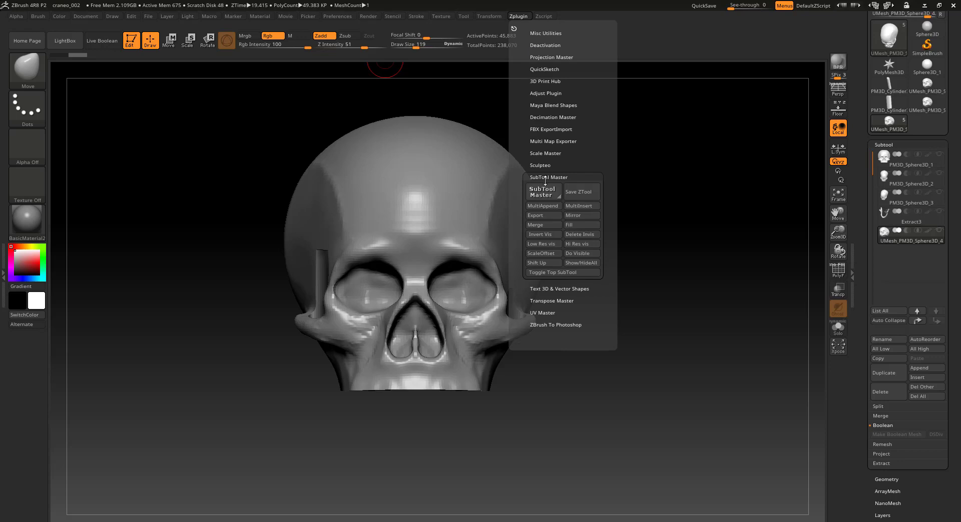
pyautogui.click(543, 192)
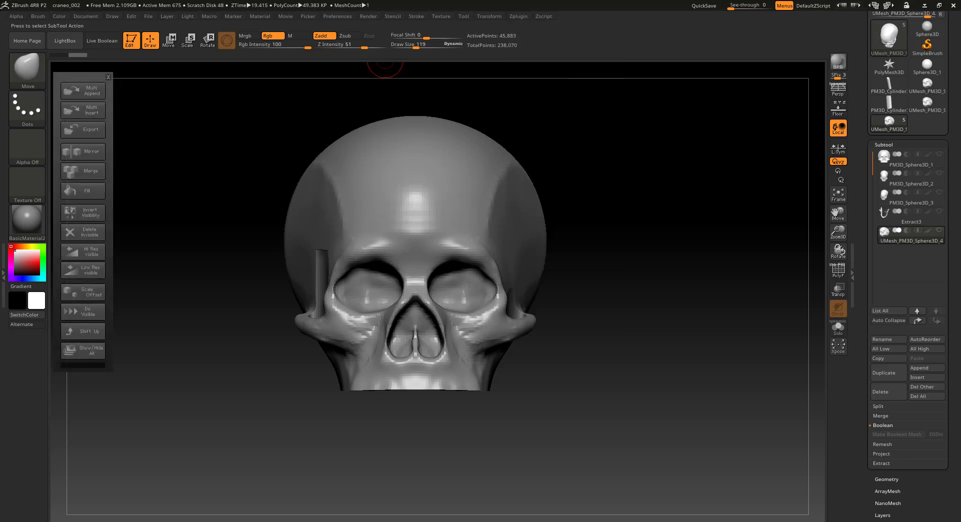
pyautogui.click(76, 150)
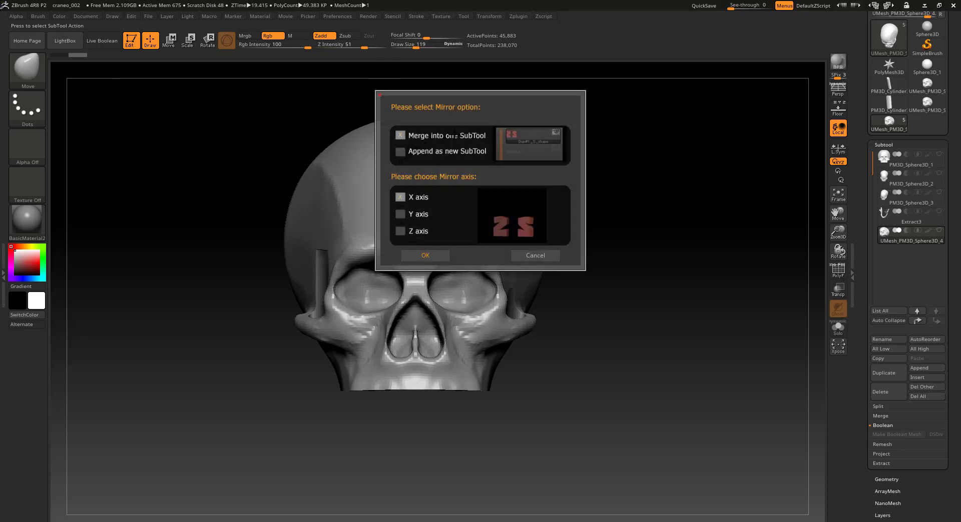
pyautogui.click(435, 257)
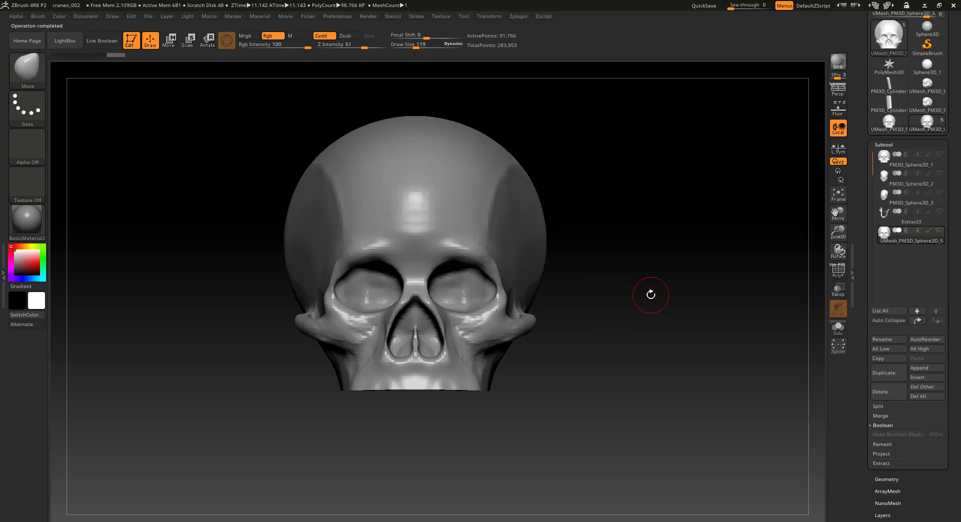
# Smooth the temple cuts on both sides with Shift strokes, rotating the skull between sides.
pyautogui.moveTo(651, 294)
pyautogui.mouseDown()
pyautogui.moveTo(622, 303)
pyautogui.moveTo(554, 290)
pyautogui.mouseUp()
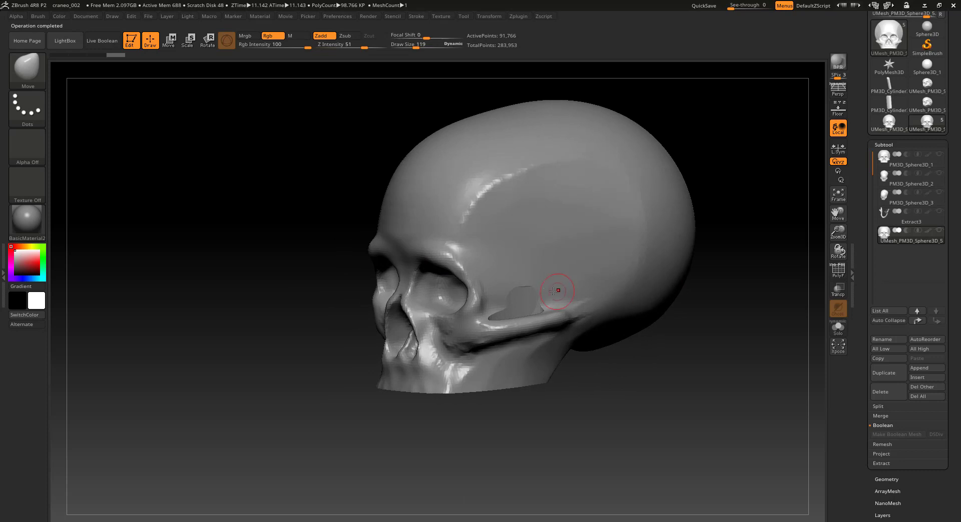
pyautogui.press('shift')
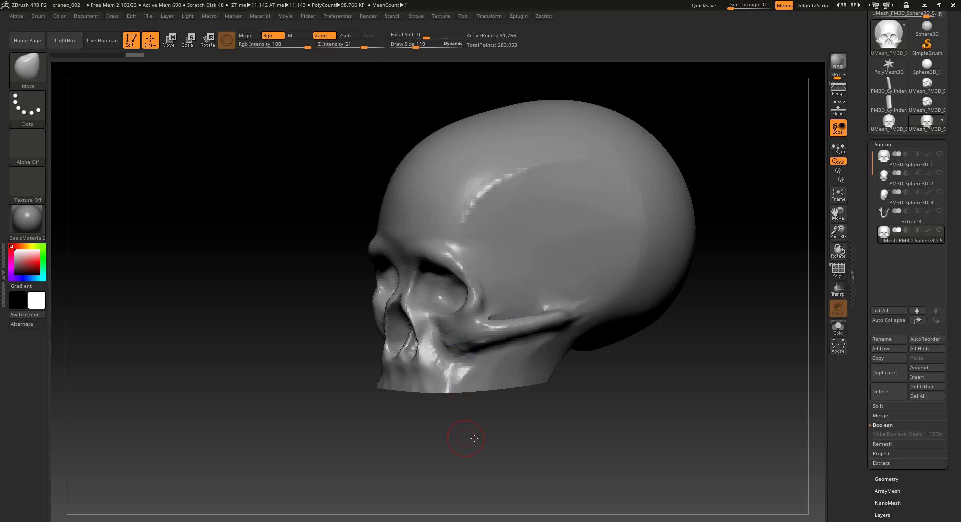
pyautogui.moveTo(456, 434); pyautogui.dragTo(542, 431)
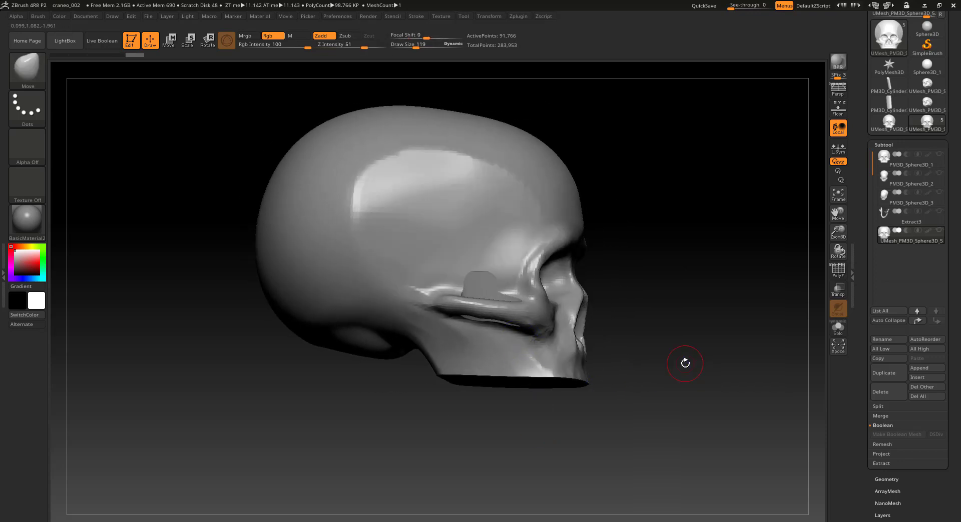
pyautogui.moveTo(647, 356); pyautogui.dragTo(594, 347)
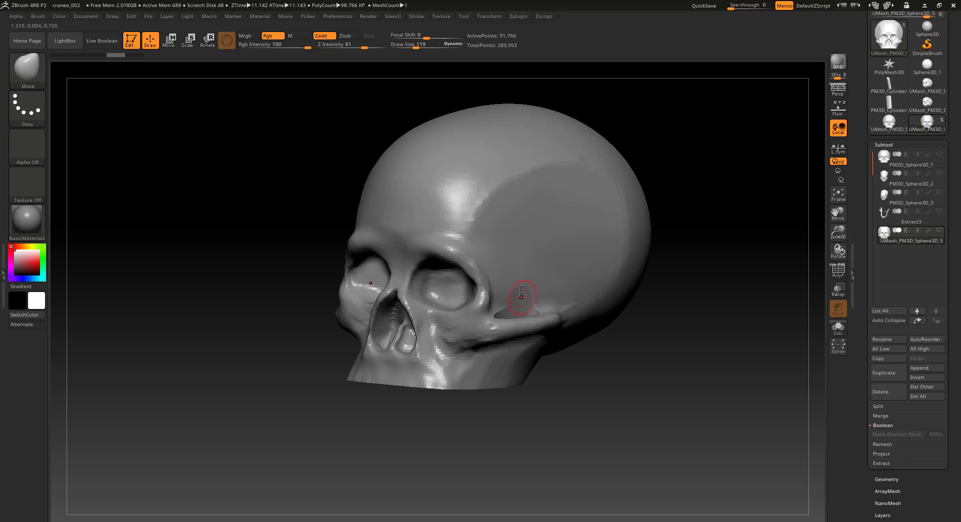
pyautogui.press('shift')
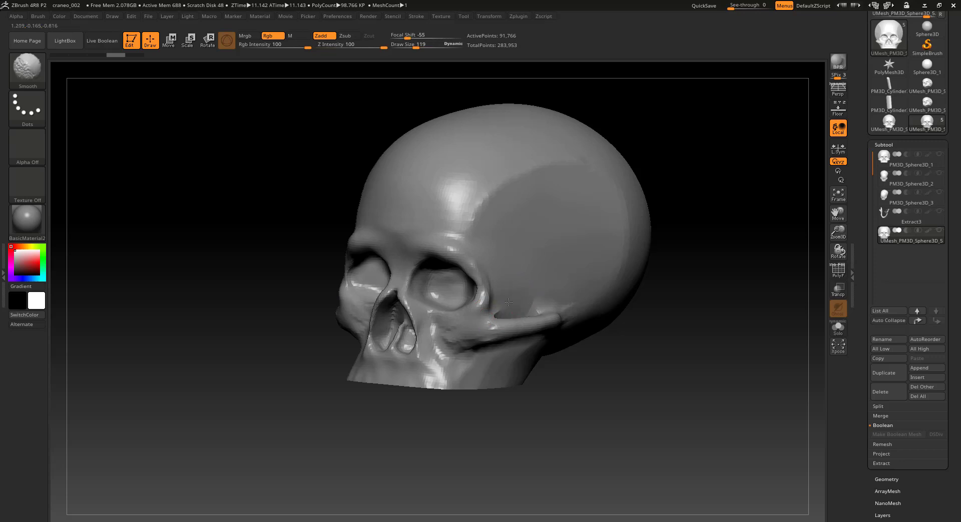
pyautogui.moveTo(545, 395)
pyautogui.mouseDown()
pyautogui.moveTo(605, 392)
pyautogui.moveTo(518, 342)
pyautogui.moveTo(482, 336)
pyautogui.mouseUp()
pyautogui.press('shift')
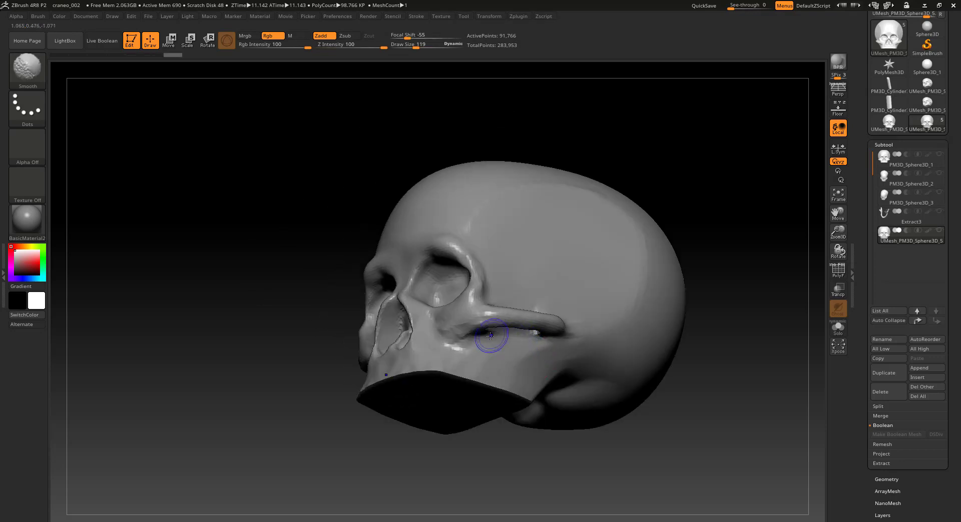
pyautogui.moveTo(417, 449)
pyautogui.mouseDown()
pyautogui.moveTo(663, 497)
pyautogui.moveTo(631, 443)
pyautogui.mouseUp()
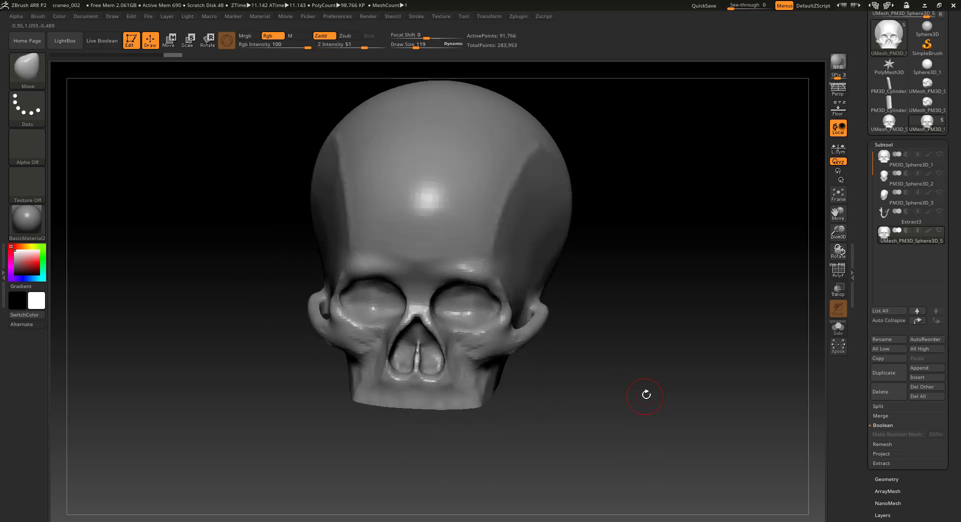
# Make PM3D_Sphere3D_3 the active subtool, hide the extracted jaw piece, and open the brush library.
pyautogui.moveTo(566, 370)
pyautogui.mouseDown()
pyautogui.moveTo(620, 390)
pyautogui.moveTo(622, 366)
pyautogui.moveTo(637, 370)
pyautogui.mouseUp()
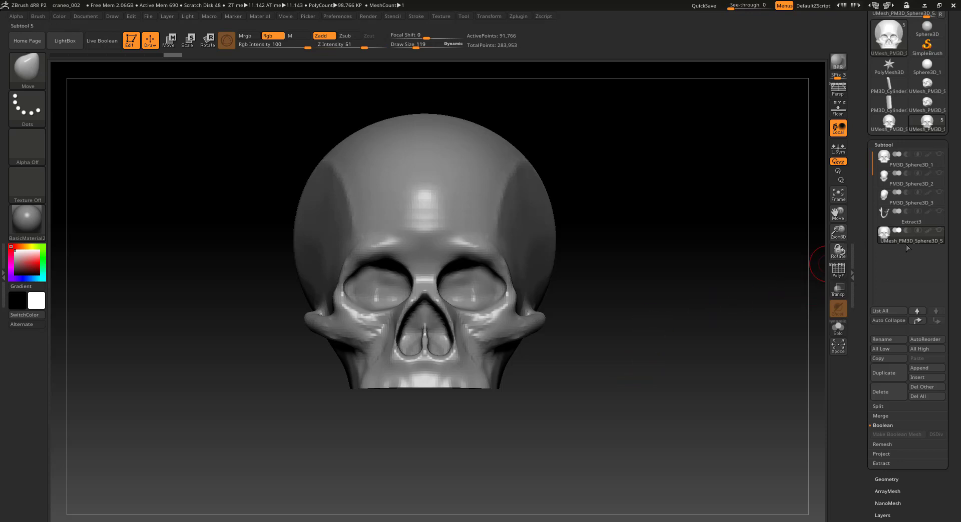
pyautogui.moveTo(911, 197)
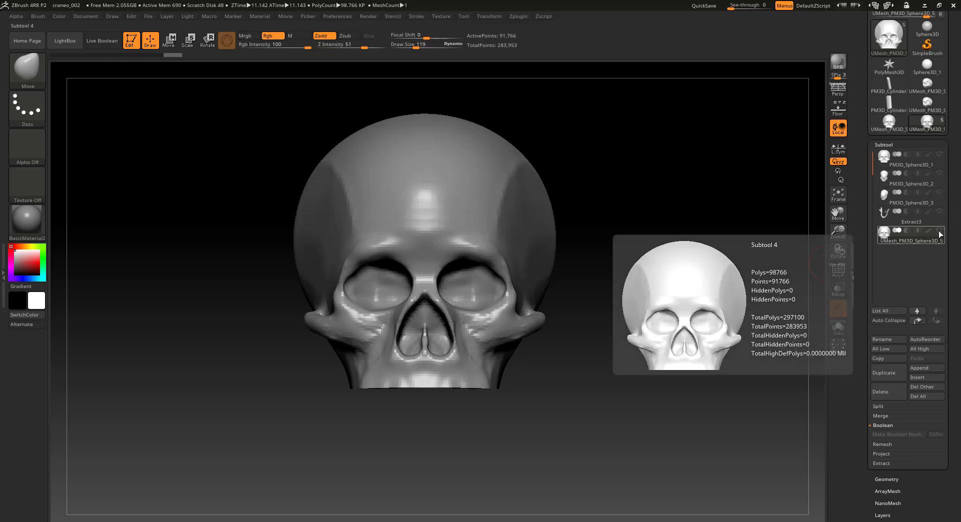
pyautogui.click(939, 192)
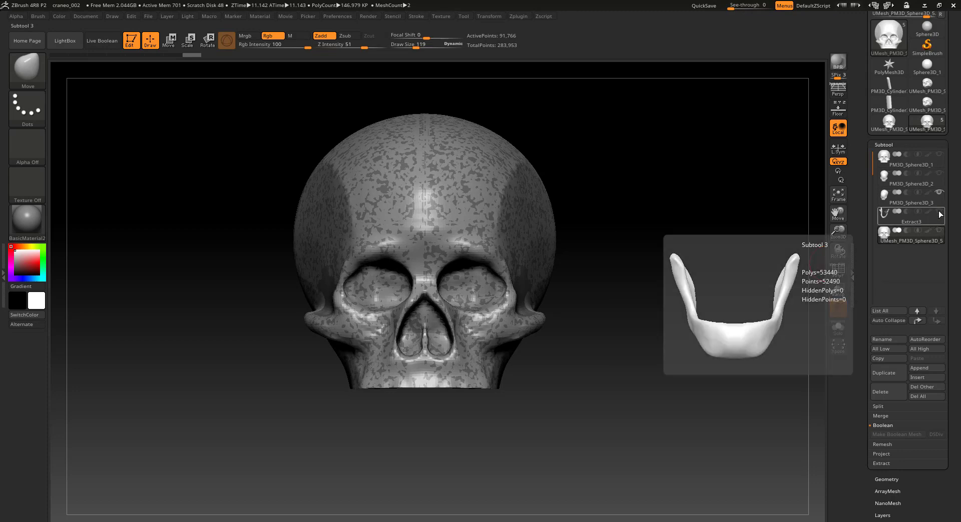
pyautogui.click(940, 213)
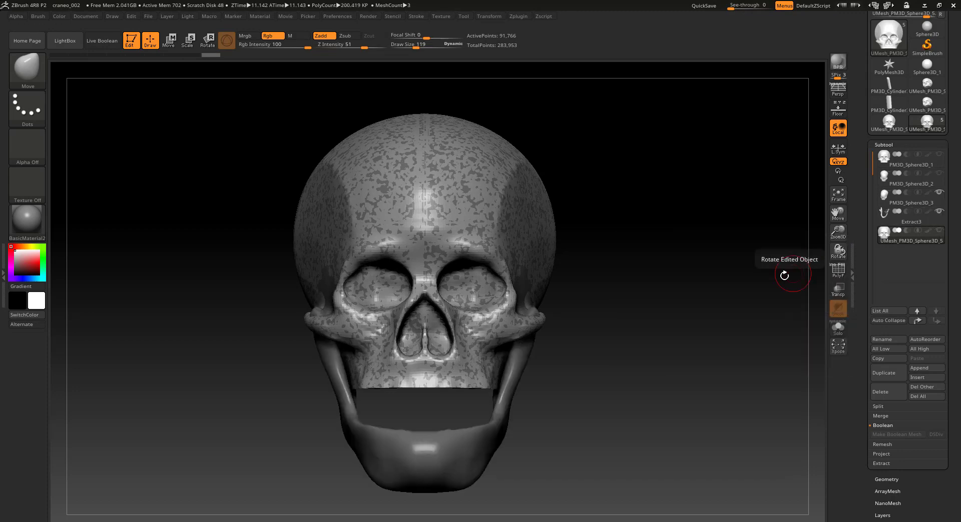
pyautogui.click(930, 201)
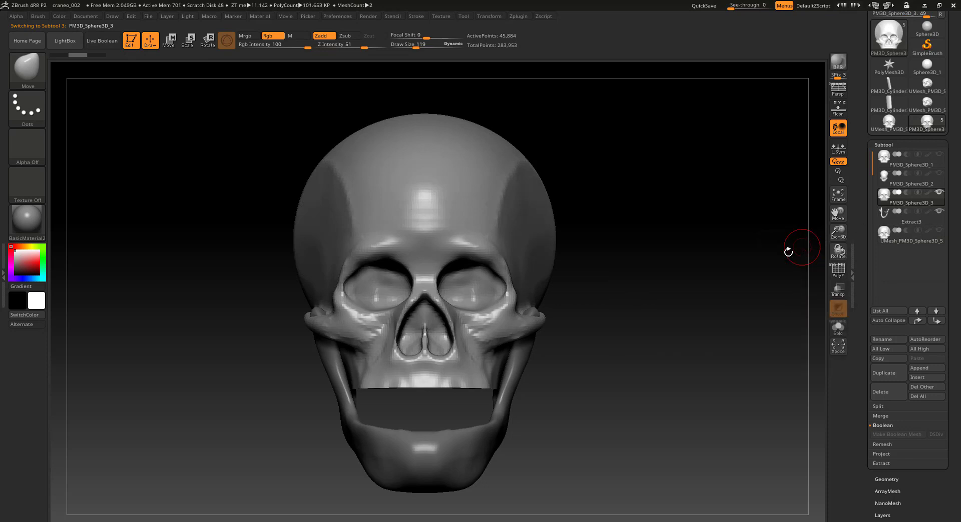
pyautogui.moveTo(660, 278); pyautogui.dragTo(583, 317)
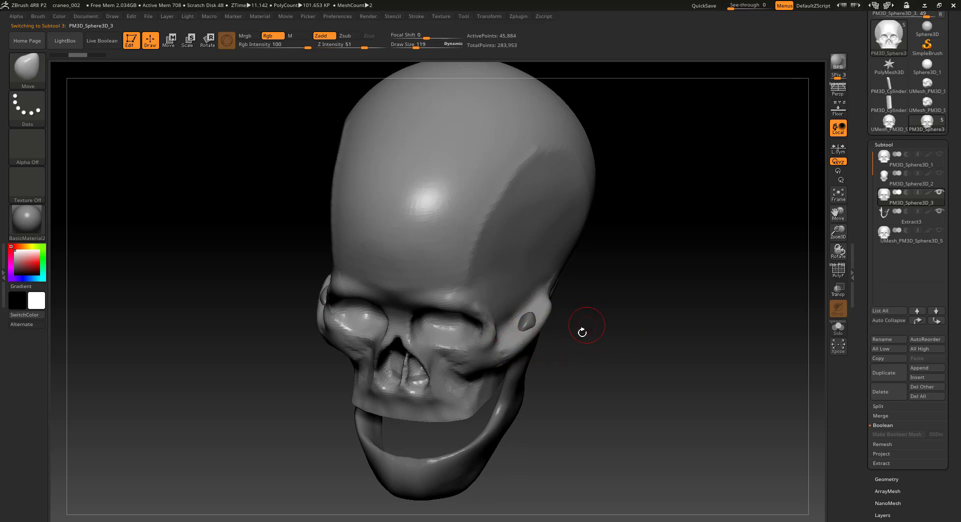
pyautogui.click(939, 214)
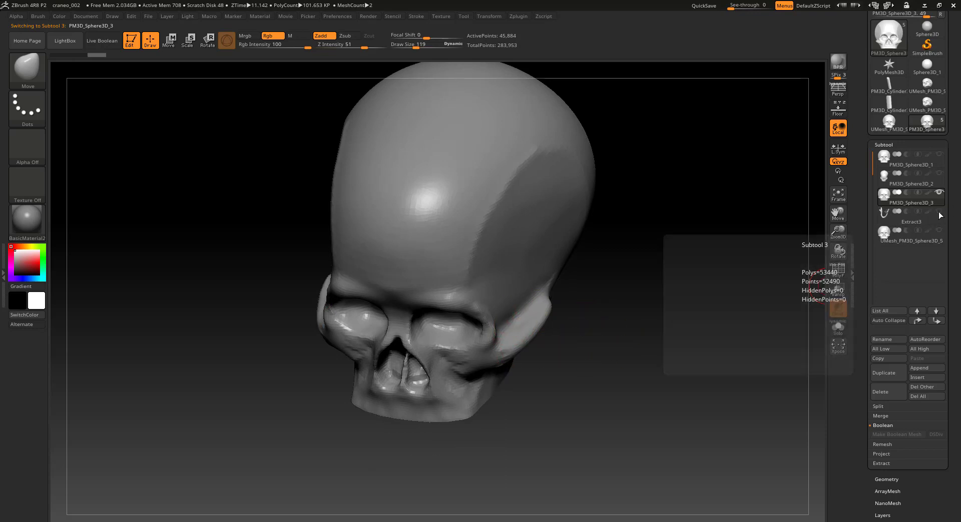
pyautogui.click(24, 66)
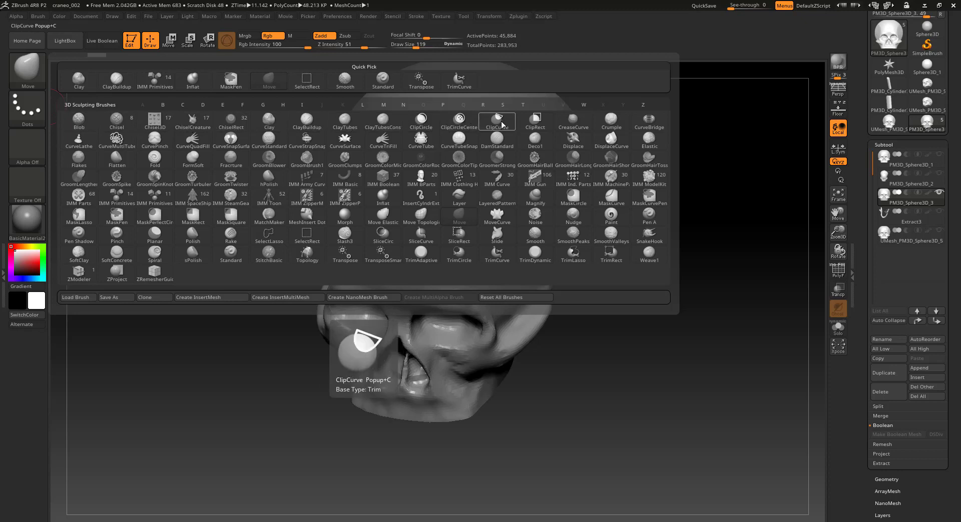
# Select the CurveBridge brush and turn on PolyF to show the skull's polygon wireframe.
pyautogui.click(652, 121)
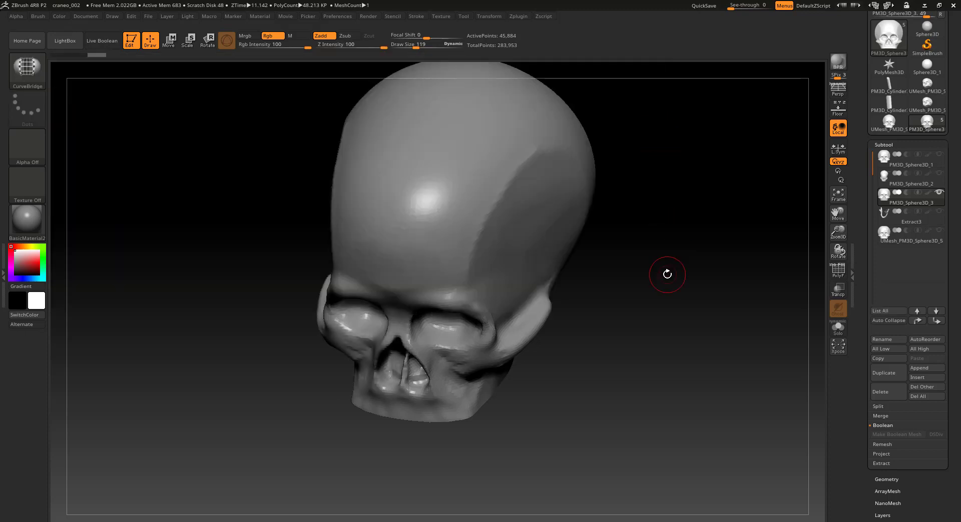
pyautogui.click(838, 270)
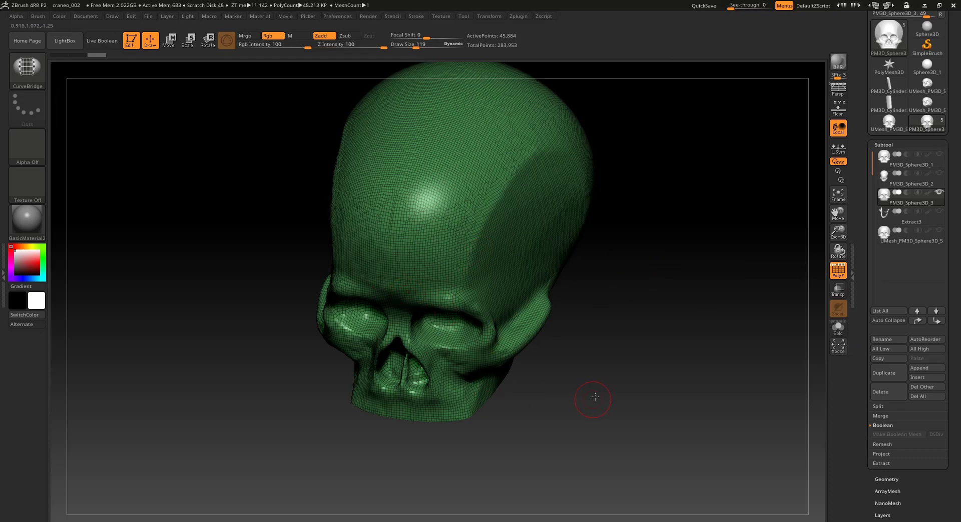
pyautogui.moveTo(595, 397); pyautogui.dragTo(651, 238)
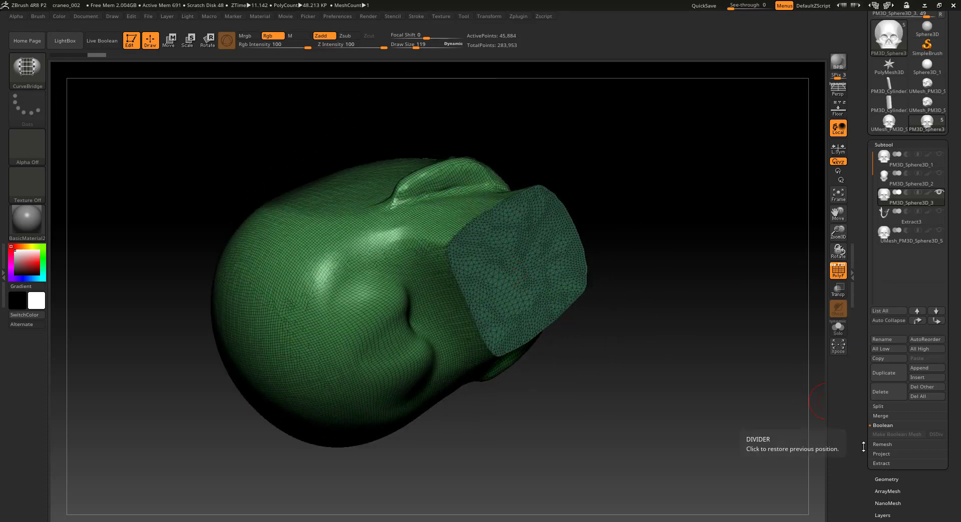
# Expand the Tool > Polygroups options.
pyautogui.scroll(-3, 851, 426)
pyautogui.scroll(-4, 852, 390)
pyautogui.scroll(-3, 852, 352)
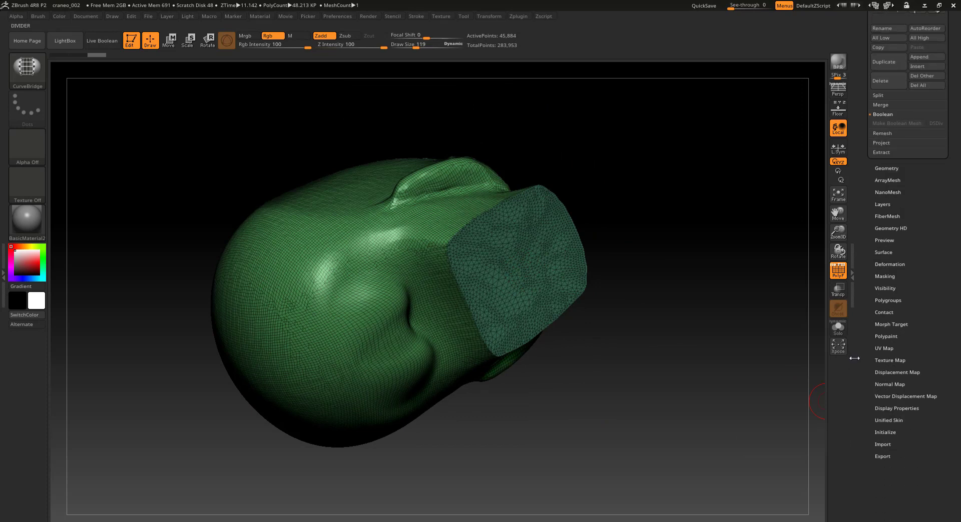
pyautogui.click(888, 301)
pyautogui.scroll(2, 867, 279)
pyautogui.scroll(3, 871, 260)
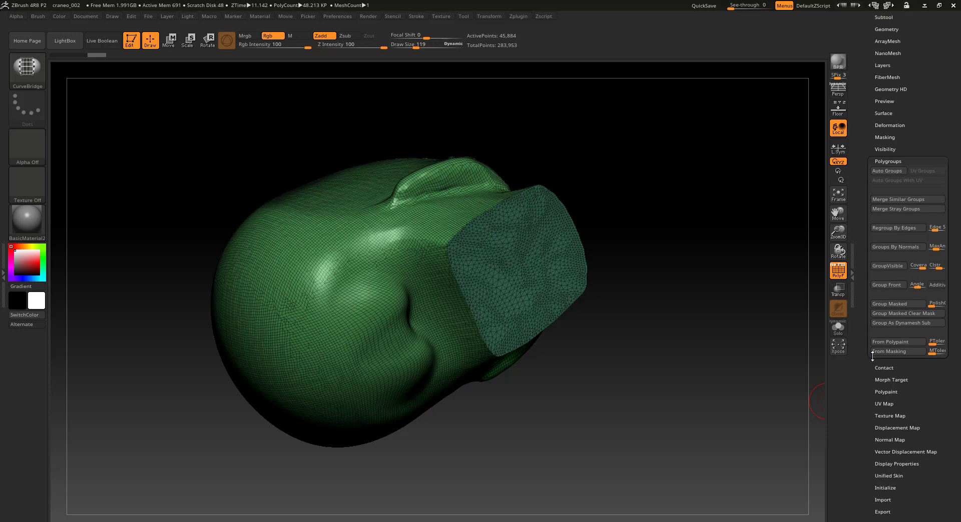
pyautogui.scroll(2, 873, 240)
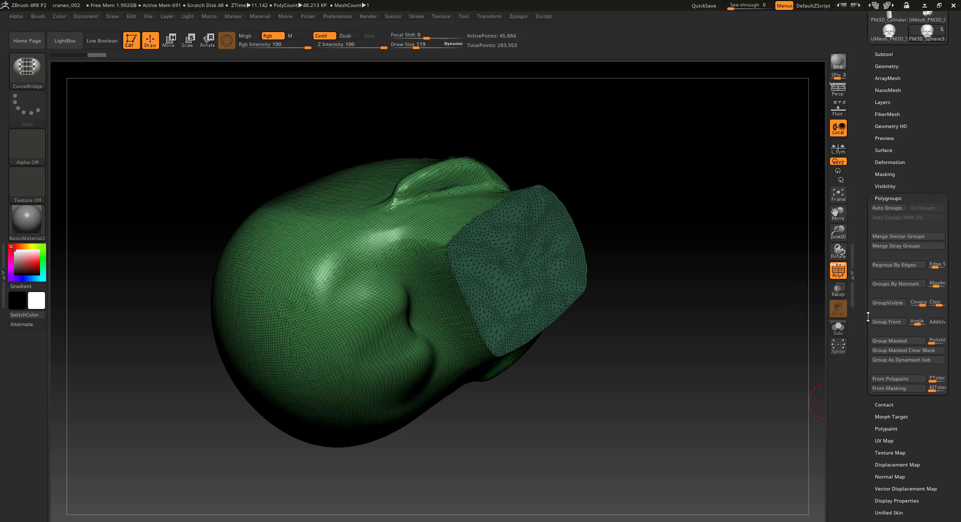
# Apply GroupVisible so the whole visible skull becomes one purple polygroup.
pyautogui.click(878, 302)
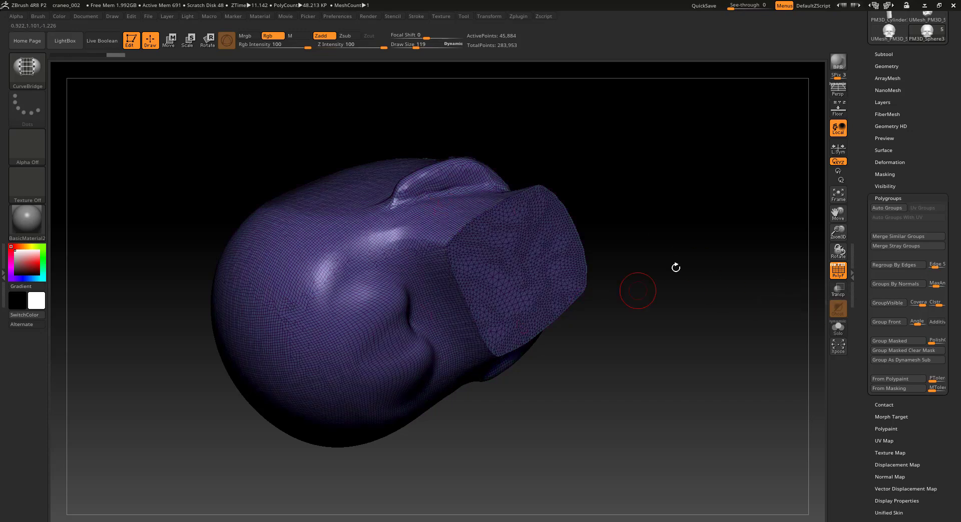
pyautogui.moveTo(675, 268)
pyautogui.mouseDown()
pyautogui.moveTo(682, 290)
pyautogui.moveTo(666, 393)
pyautogui.moveTo(626, 413)
pyautogui.mouseUp()
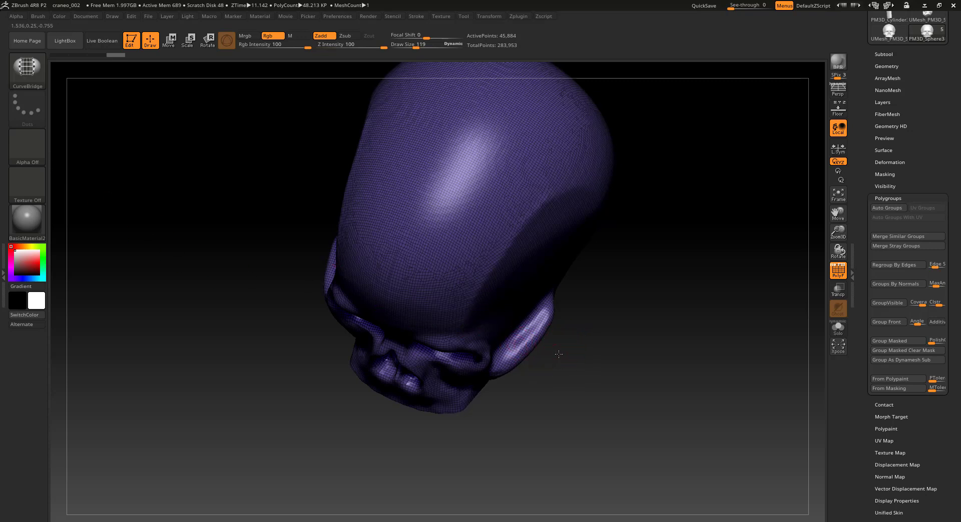
pyautogui.moveTo(558, 354)
pyautogui.mouseDown()
pyautogui.moveTo(551, 363)
pyautogui.moveTo(615, 459)
pyautogui.moveTo(562, 391)
pyautogui.mouseUp()
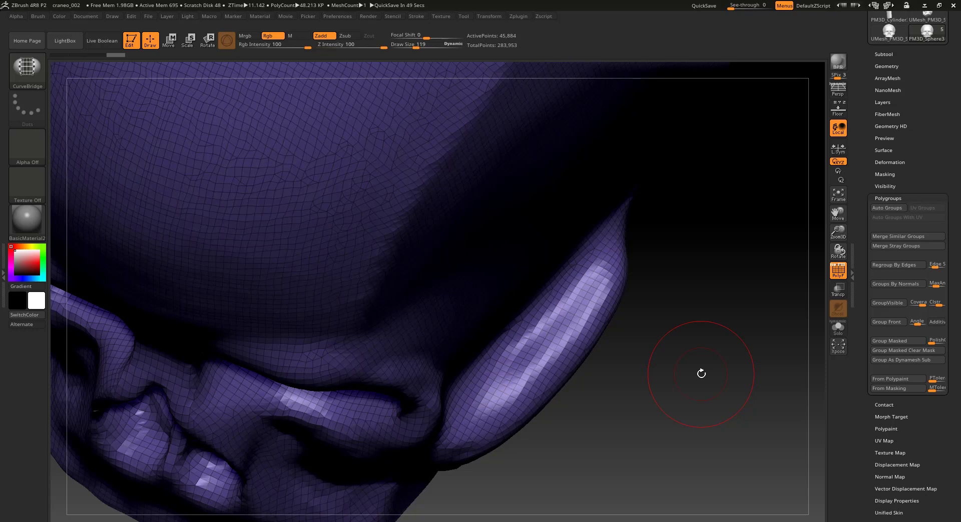
pyautogui.press('s')
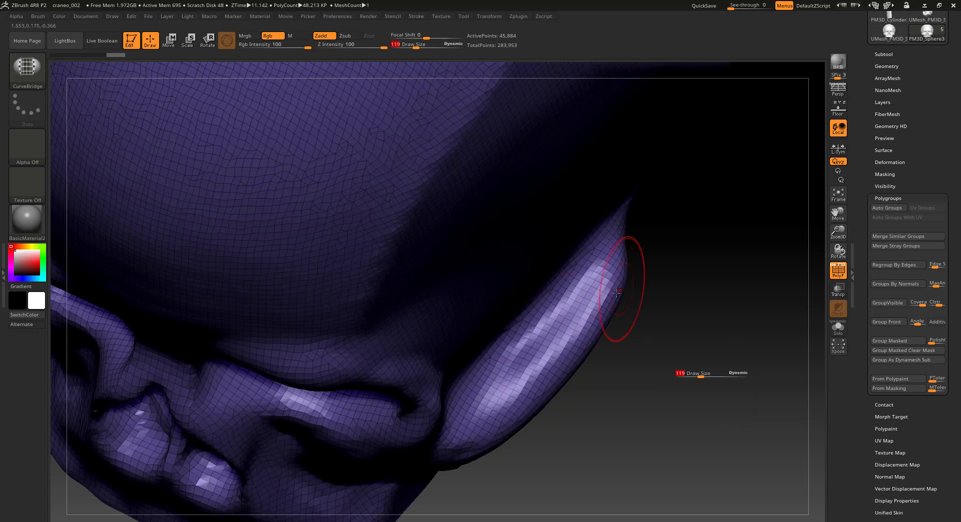
# Shrink the draw size from 119 to 36 and trace a CurveBridge curve around the temple opening.
pyautogui.press('s')
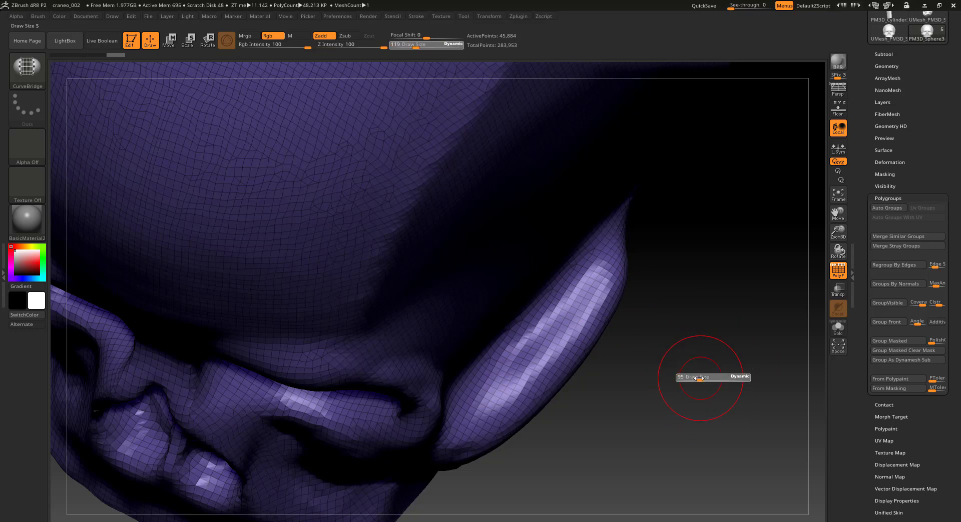
pyautogui.moveTo(701, 379); pyautogui.dragTo(692, 379)
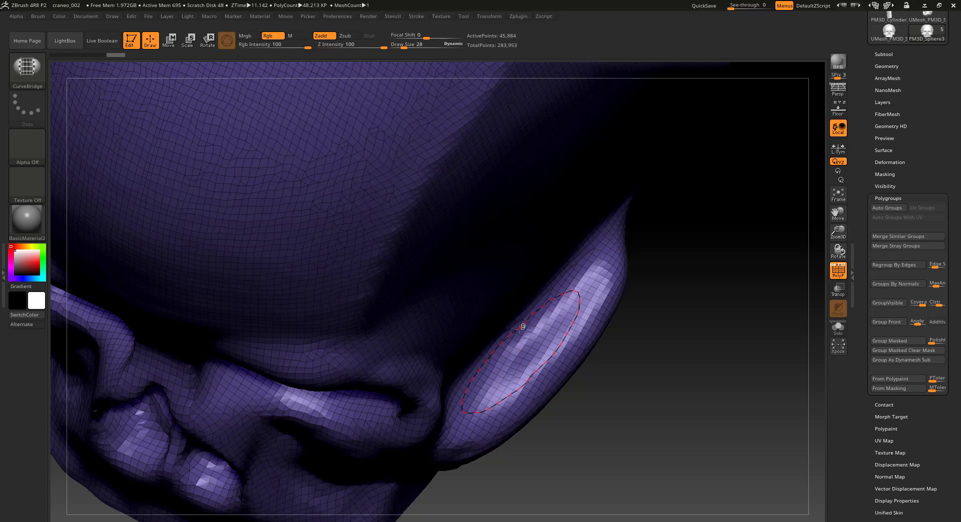
pyautogui.keyDown('ctrl'); pyautogui.moveTo(521, 328); pyautogui.dragTo(553, 336); pyautogui.keyUp('ctrl')
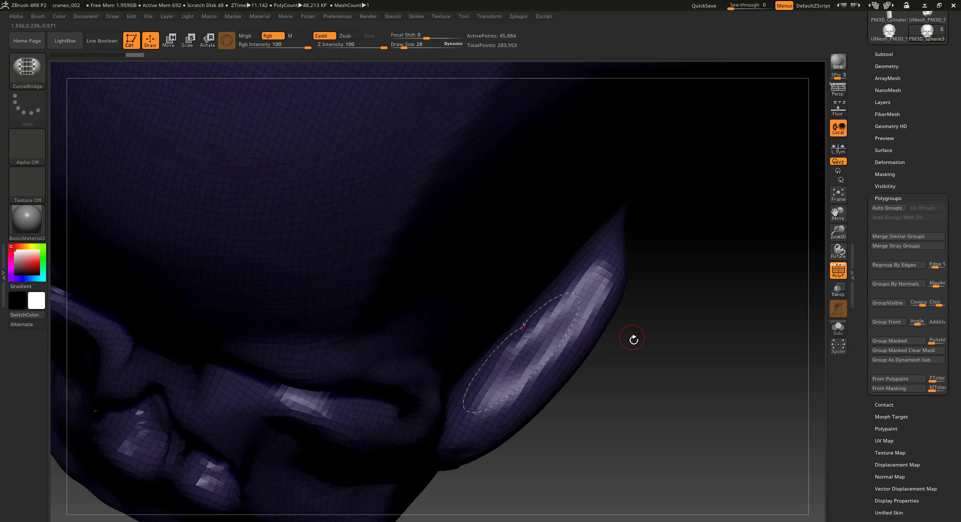
pyautogui.moveTo(649, 400); pyautogui.dragTo(677, 219)
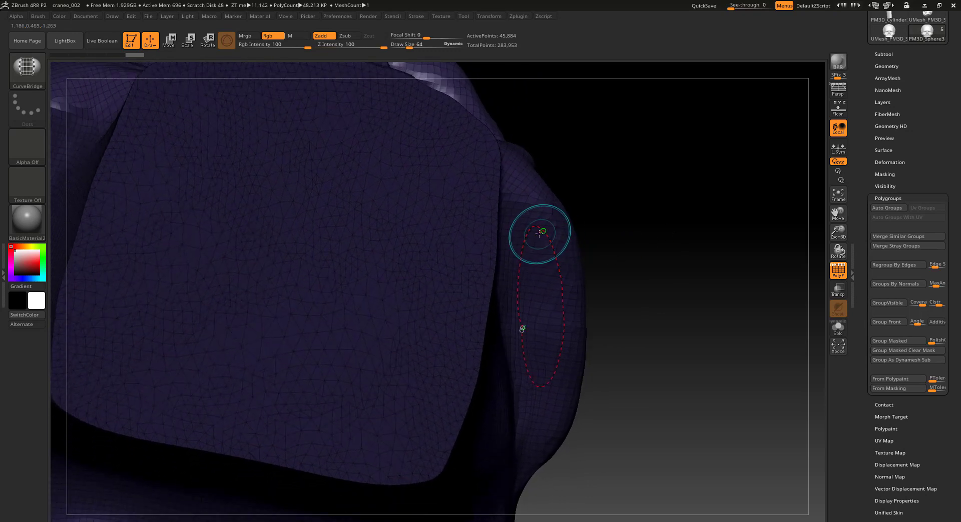
pyautogui.moveTo(626, 235); pyautogui.dragTo(625, 202)
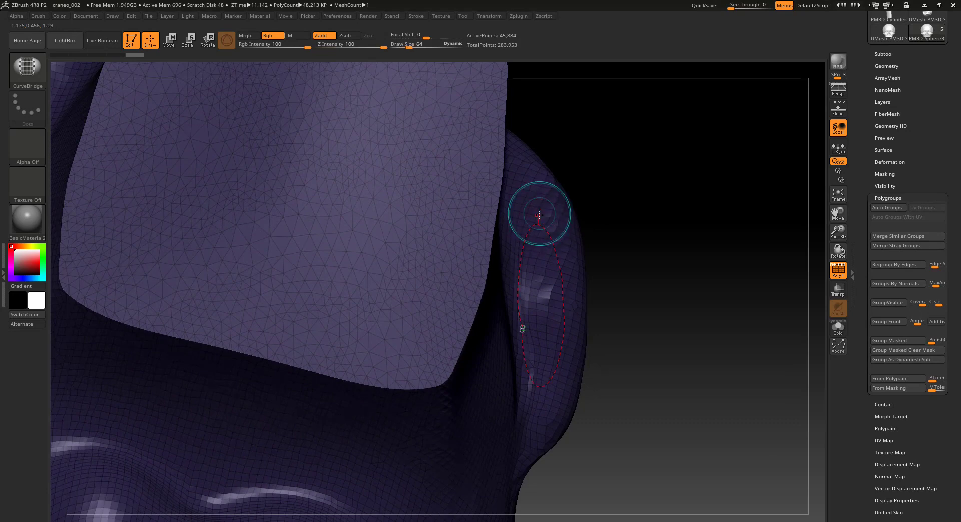
pyautogui.moveTo(622, 208); pyautogui.dragTo(611, 190)
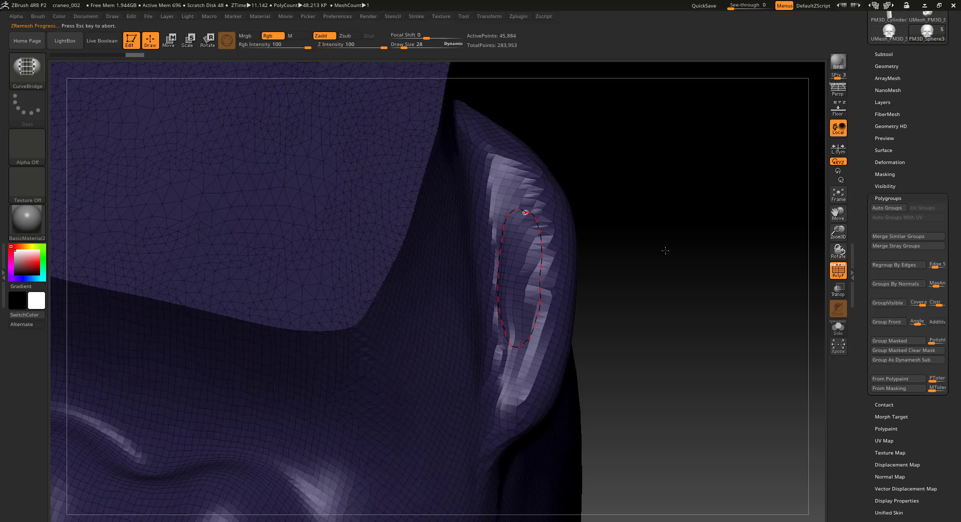
# Clear the mask and bridge across the traced temple curve.
pyautogui.moveTo(675, 249); pyautogui.dragTo(575, 270)
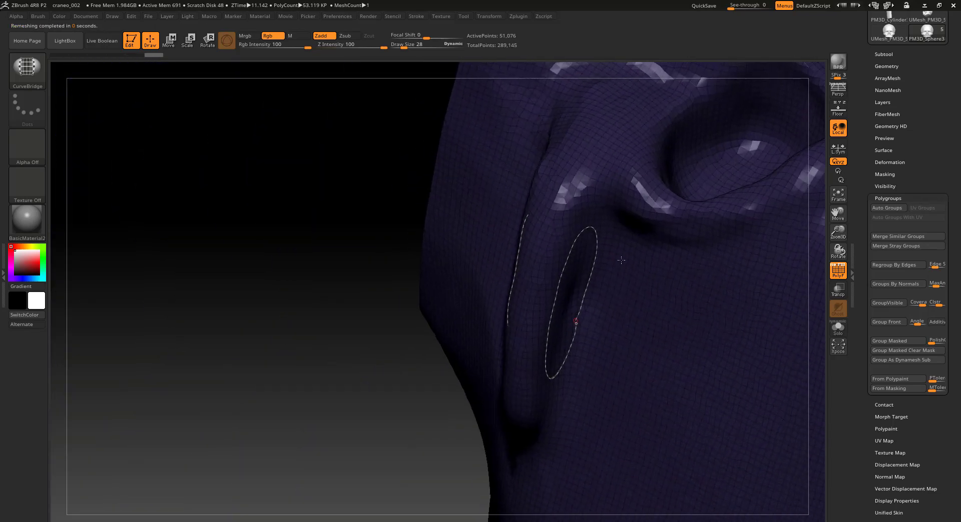
pyautogui.press('ctrl')
pyautogui.keyDown('ctrl'); pyautogui.moveTo(255, 254); pyautogui.dragTo(352, 370); pyautogui.keyUp('ctrl')
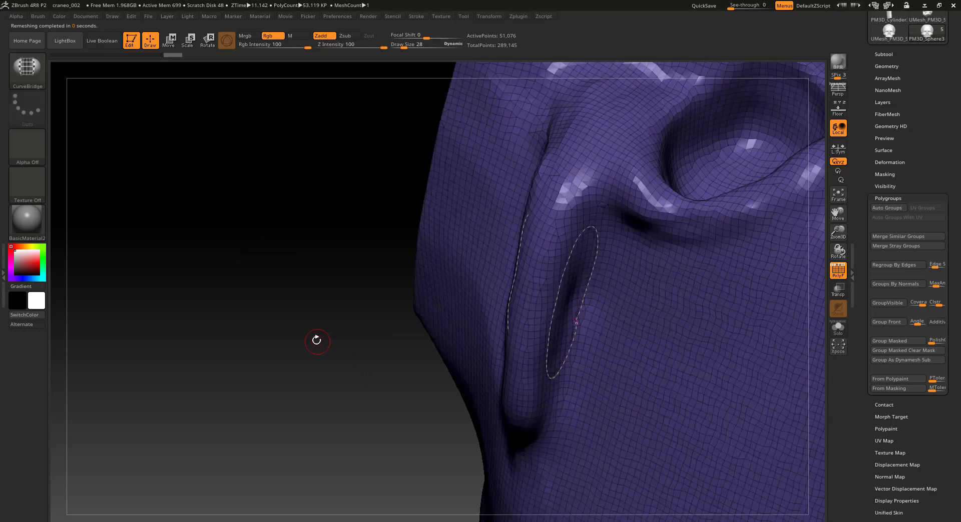
pyautogui.moveTo(299, 334); pyautogui.dragTo(276, 289)
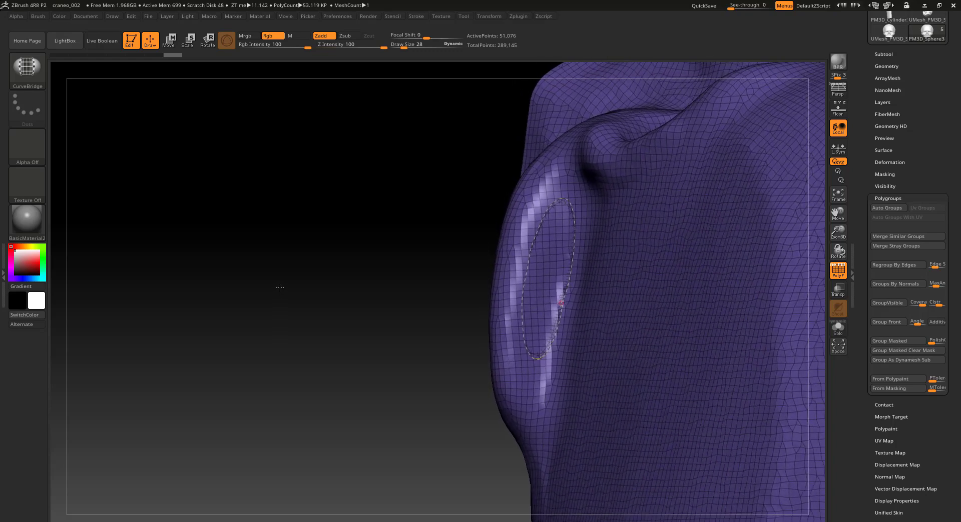
pyautogui.moveTo(276, 289); pyautogui.dragTo(218, 271)
pyautogui.press('b')
pyautogui.click(300, 305)
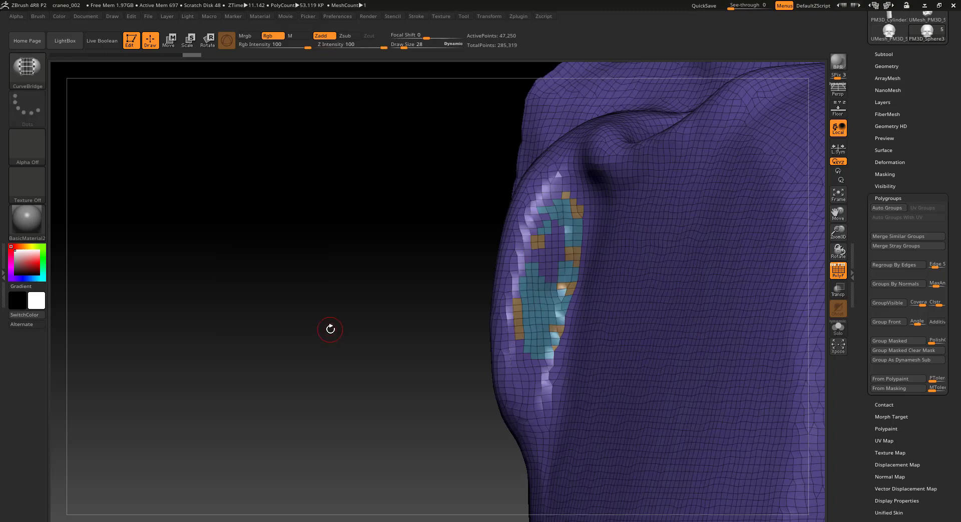
pyautogui.moveTo(326, 327); pyautogui.dragTo(418, 338)
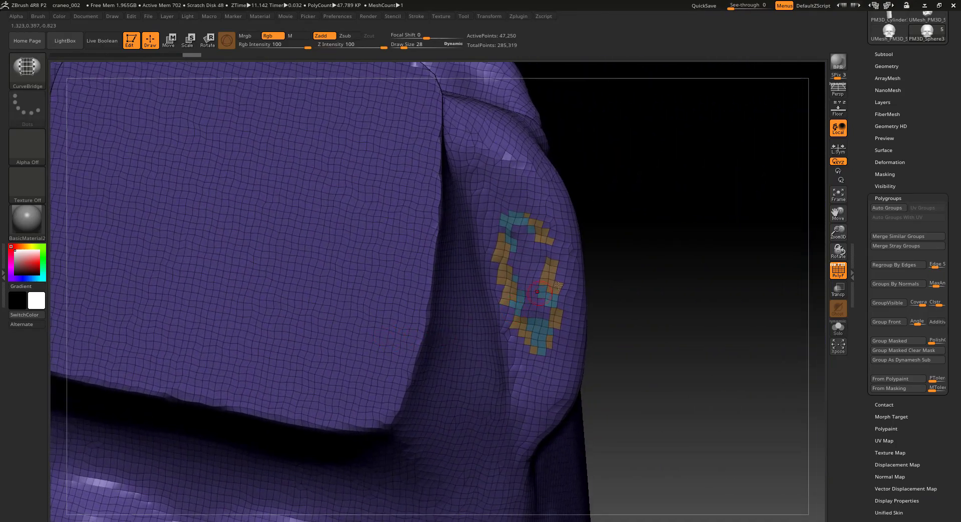
# Undo the failed bridge patch, reverting the mesh to before the bridge.
pyautogui.hotkey('ctrl', 'z')
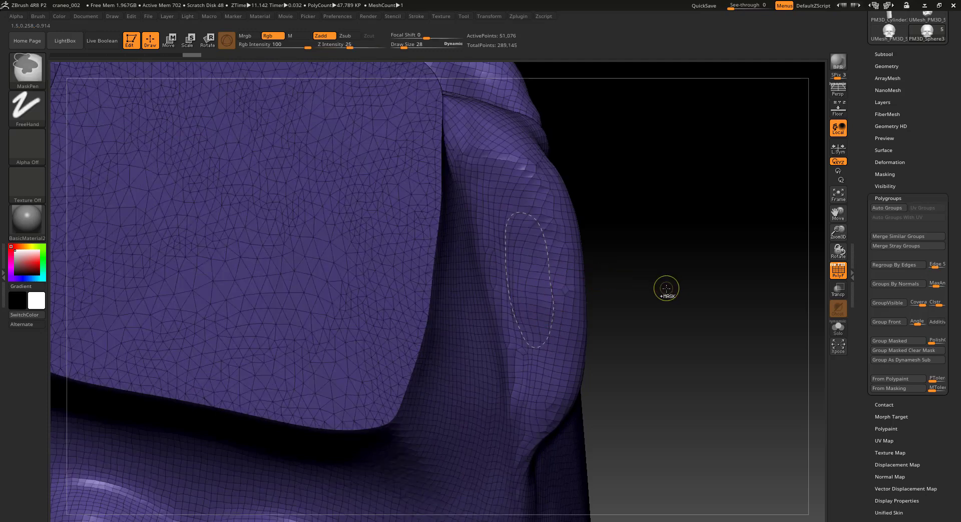
pyautogui.keyDown('ctrl'); pyautogui.click(668, 288); pyautogui.keyUp('ctrl')
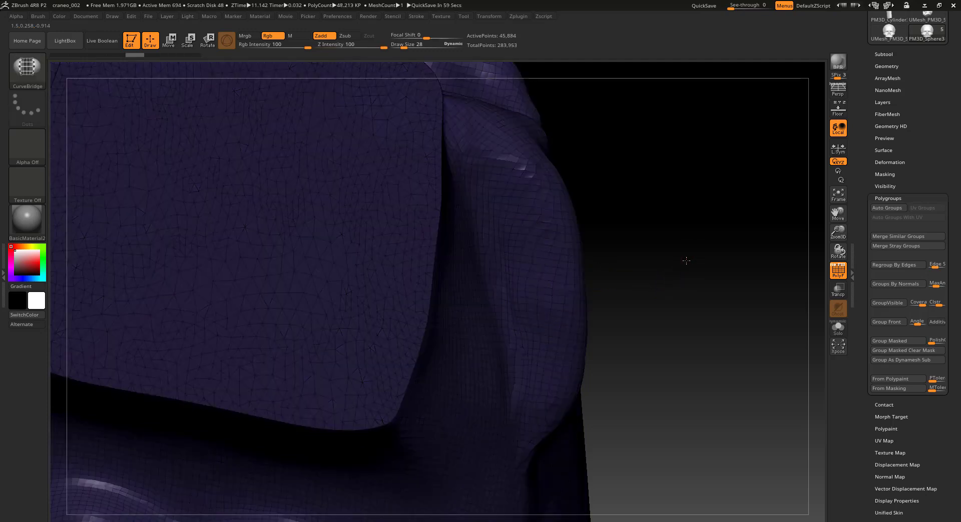
pyautogui.hotkey('ctrl', 'z')
pyautogui.hotkey('ctrl', 'z')
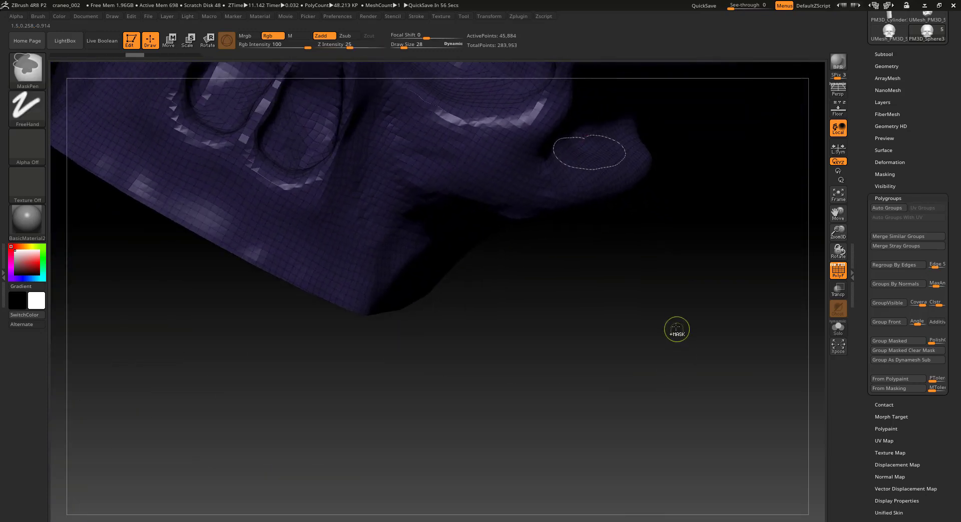
pyautogui.keyDown('ctrl'); pyautogui.moveTo(676, 331); pyautogui.dragTo(675, 297); pyautogui.keyUp('ctrl')
pyautogui.moveTo(686, 251); pyautogui.dragTo(662, 294)
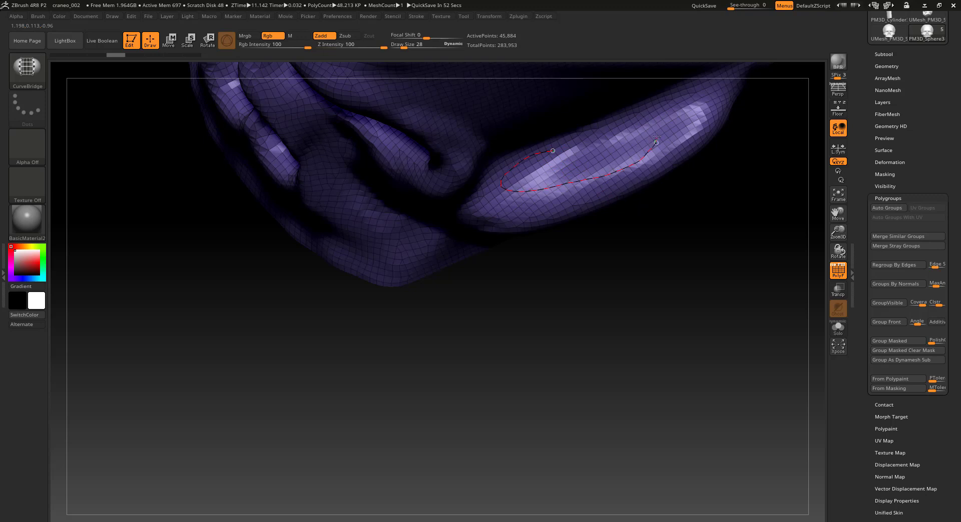
# Redraw the curve down the ear ridge at brush size 28 and build the bridge.
pyautogui.click(552, 150)
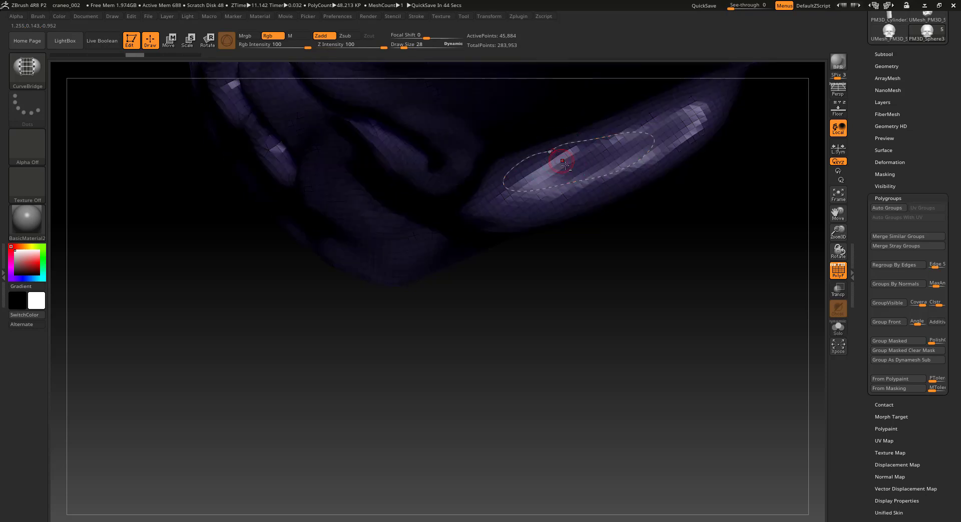
pyautogui.moveTo(599, 283)
pyautogui.mouseDown()
pyautogui.moveTo(629, 231)
pyautogui.moveTo(645, 165)
pyautogui.moveTo(638, 129)
pyautogui.moveTo(611, 128)
pyautogui.mouseUp()
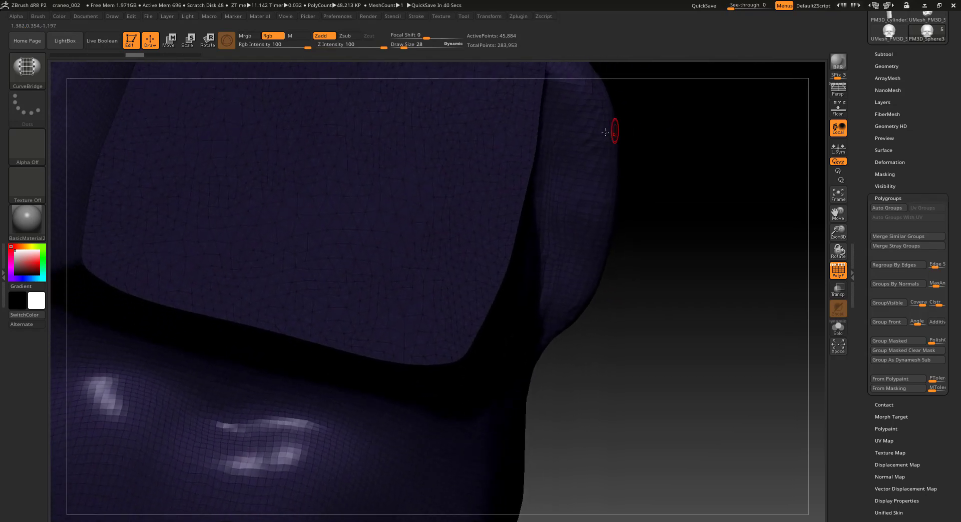
pyautogui.moveTo(671, 235); pyautogui.dragTo(665, 187)
pyautogui.press('[')
pyautogui.press('[')
pyautogui.press('[')
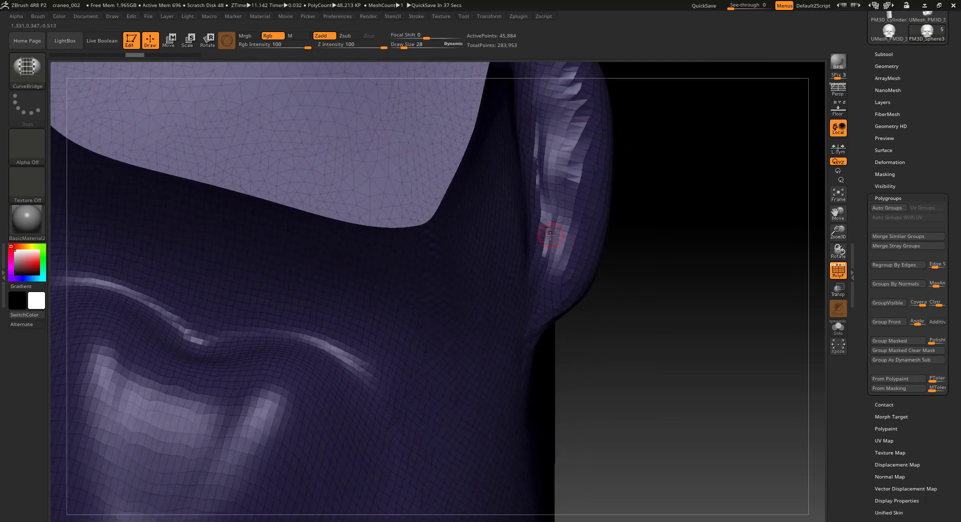
pyautogui.moveTo(553, 240); pyautogui.dragTo(565, 247)
pyautogui.click(563, 229)
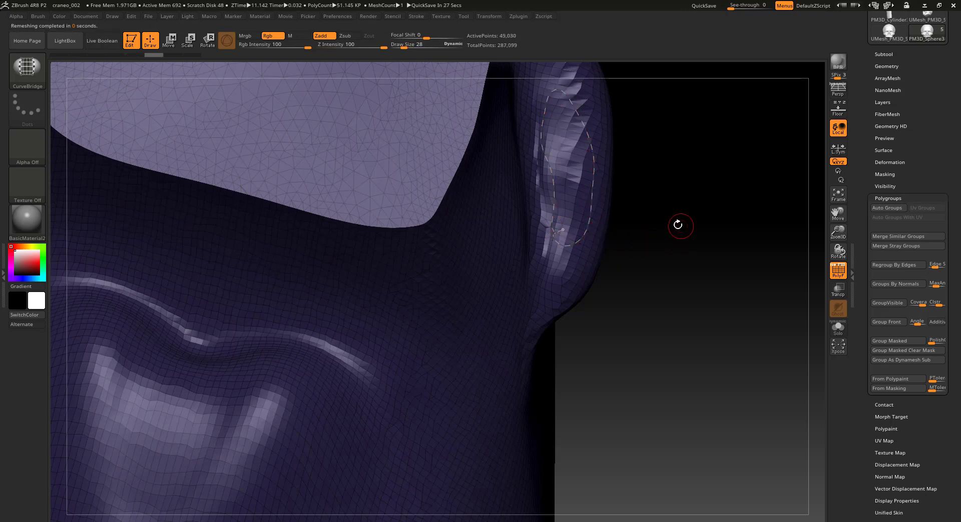
# Clear the mask, remesh, then step back through history to the unbridged mesh.
pyautogui.press('ctrl')
pyautogui.keyDown('ctrl'); pyautogui.moveTo(682, 213); pyautogui.dragTo(728, 337); pyautogui.keyUp('ctrl')
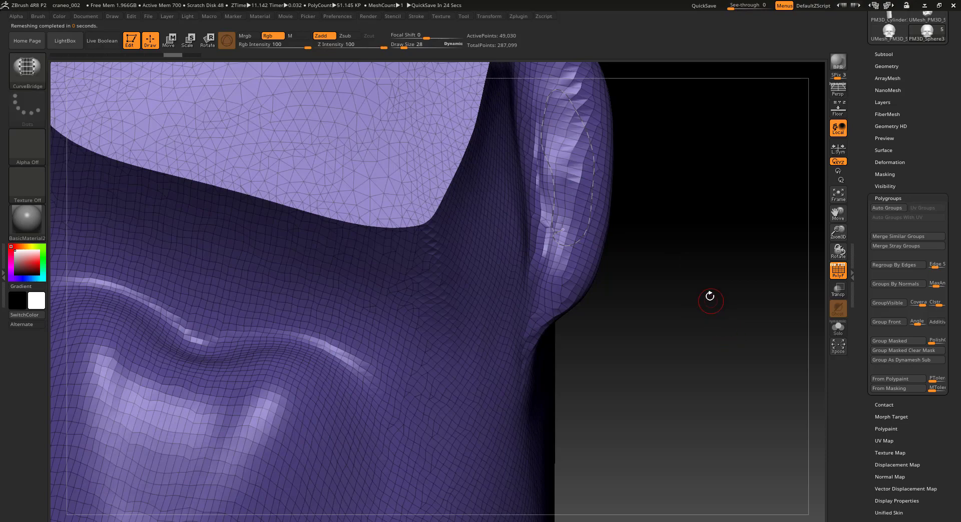
pyautogui.keyDown('ctrl'); pyautogui.moveTo(689, 272); pyautogui.dragTo(743, 374); pyautogui.keyUp('ctrl')
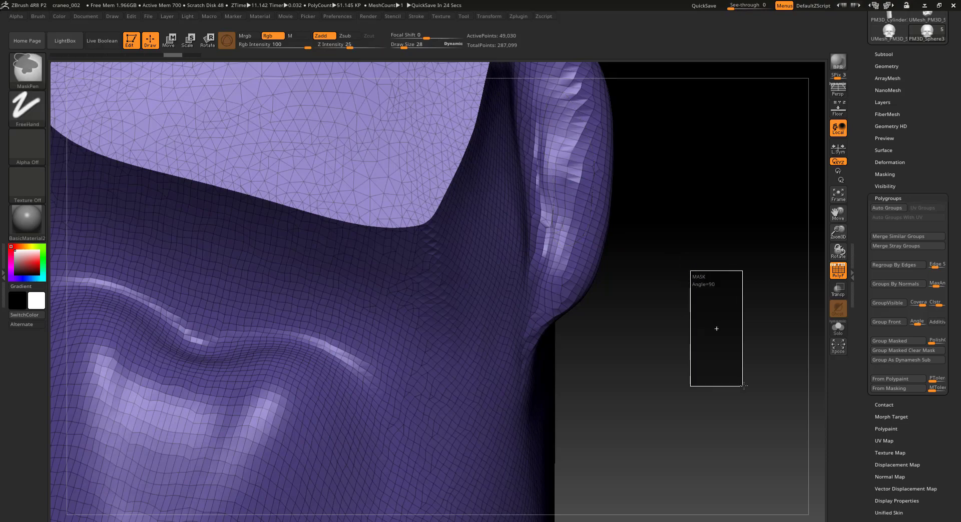
pyautogui.moveTo(723, 273); pyautogui.dragTo(615, 321)
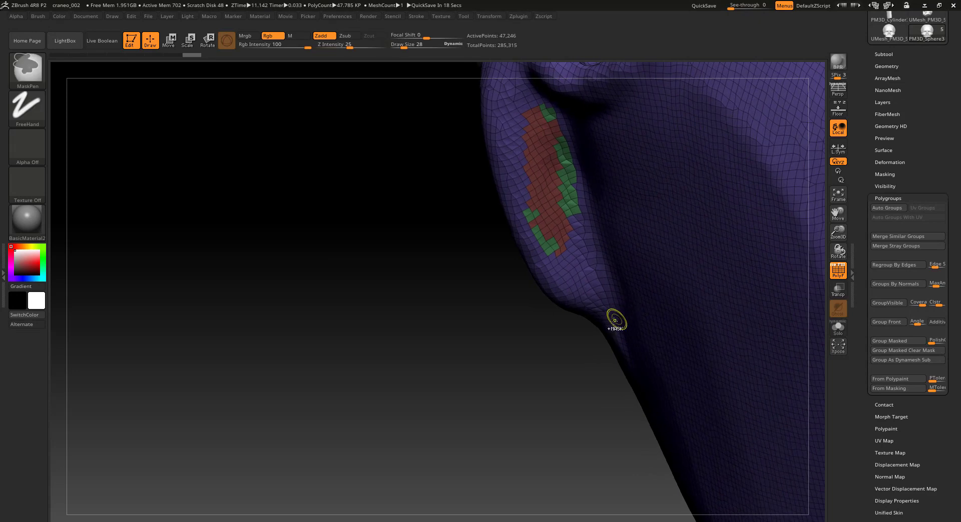
pyautogui.hotkey('ctrl', 'z')
pyautogui.keyDown('ctrl'); pyautogui.click(473, 345); pyautogui.keyUp('ctrl')
pyautogui.keyDown('ctrl'); pyautogui.moveTo(473, 345); pyautogui.dragTo(429, 302); pyautogui.keyUp('ctrl')
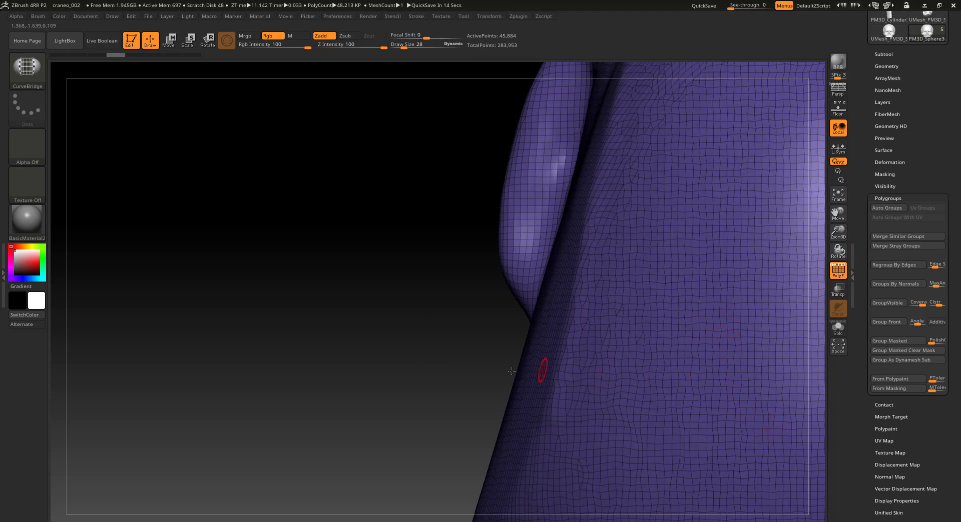
# Pause the screen recording from the system tray controls.
pyautogui.press('super')
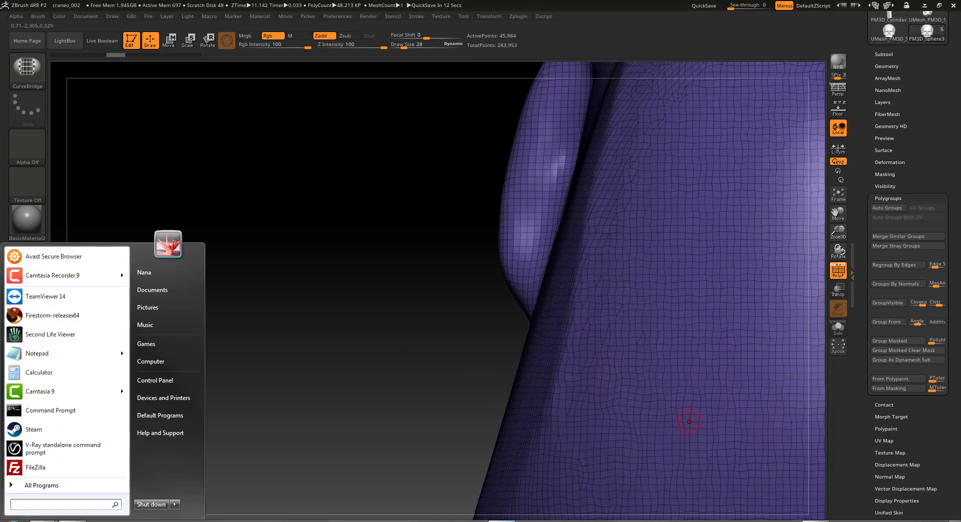
pyautogui.click(918, 521)
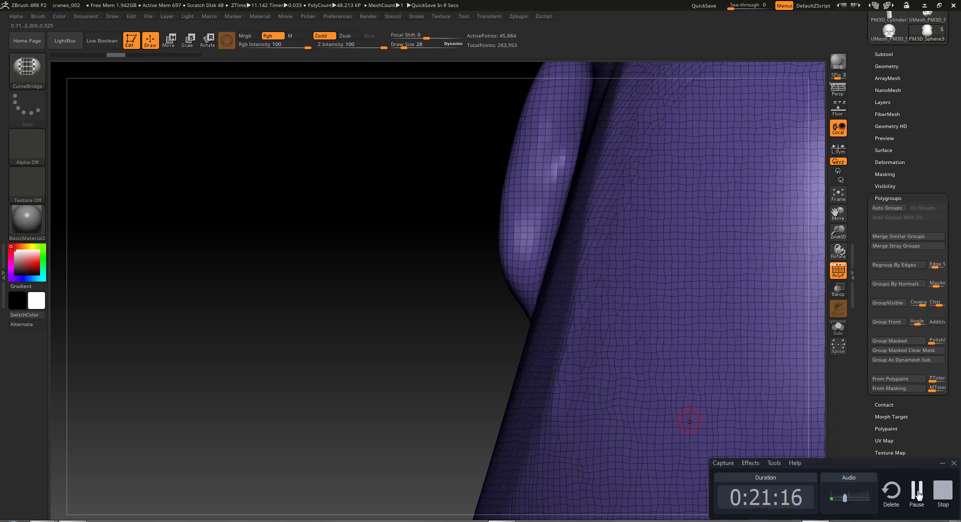
pyautogui.click(918, 493)
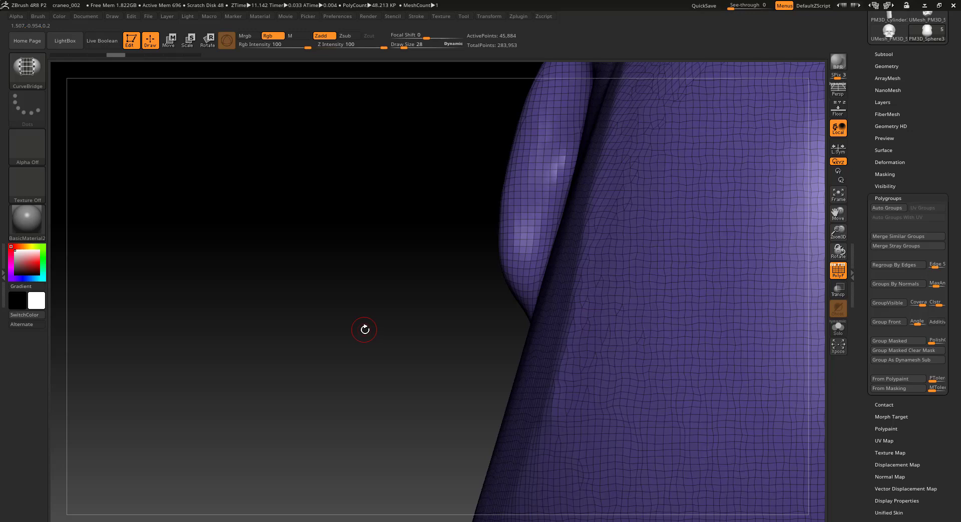
pyautogui.moveTo(346, 317)
pyautogui.mouseDown()
pyautogui.moveTo(360, 335)
pyautogui.moveTo(309, 392)
pyautogui.moveTo(317, 382)
pyautogui.moveTo(309, 360)
pyautogui.moveTo(336, 374)
pyautogui.moveTo(601, 325)
pyautogui.mouseUp()
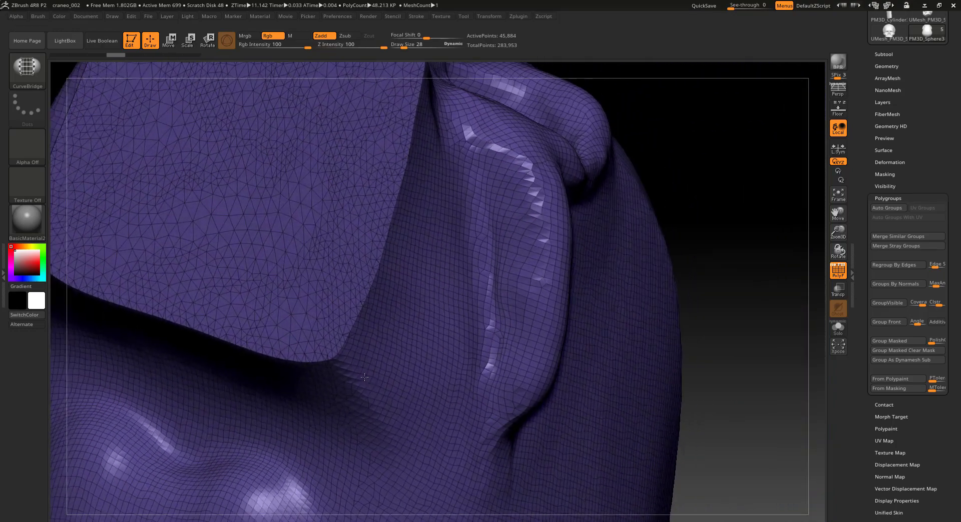
# Paint a mirrored mask stroke on the skull's side, then clear all masking from the mesh.
pyautogui.moveTo(658, 284)
pyautogui.mouseDown()
pyautogui.moveTo(691, 336)
pyautogui.moveTo(682, 293)
pyautogui.moveTo(720, 294)
pyautogui.moveTo(721, 280)
pyautogui.mouseUp()
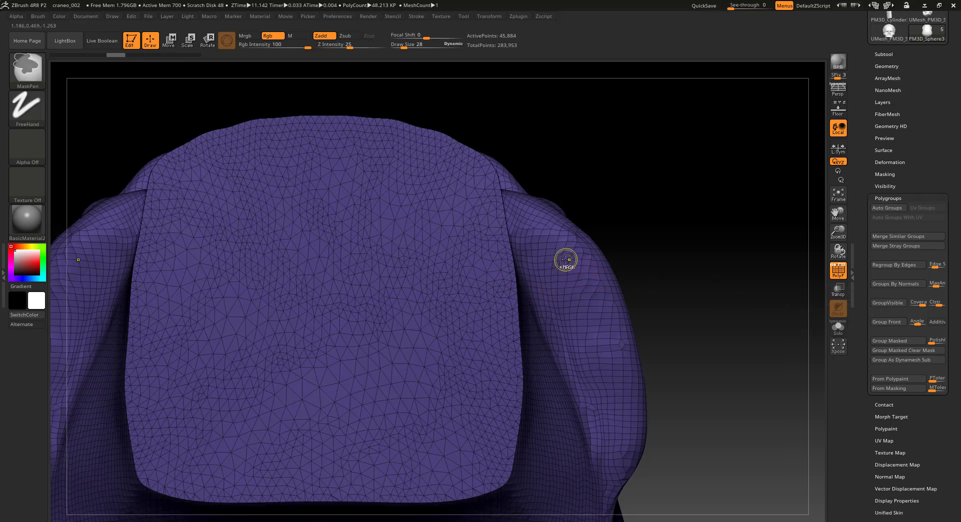
pyautogui.moveTo(566, 257)
pyautogui.keyDown('ctrl'); pyautogui.mouseDown()
pyautogui.moveTo(557, 254)
pyautogui.moveTo(571, 351)
pyautogui.moveTo(593, 398)
pyautogui.moveTo(612, 405)
pyautogui.moveTo(566, 263)
pyautogui.moveTo(600, 398)
pyautogui.moveTo(587, 295)
pyautogui.mouseUp(); pyautogui.keyUp('ctrl')
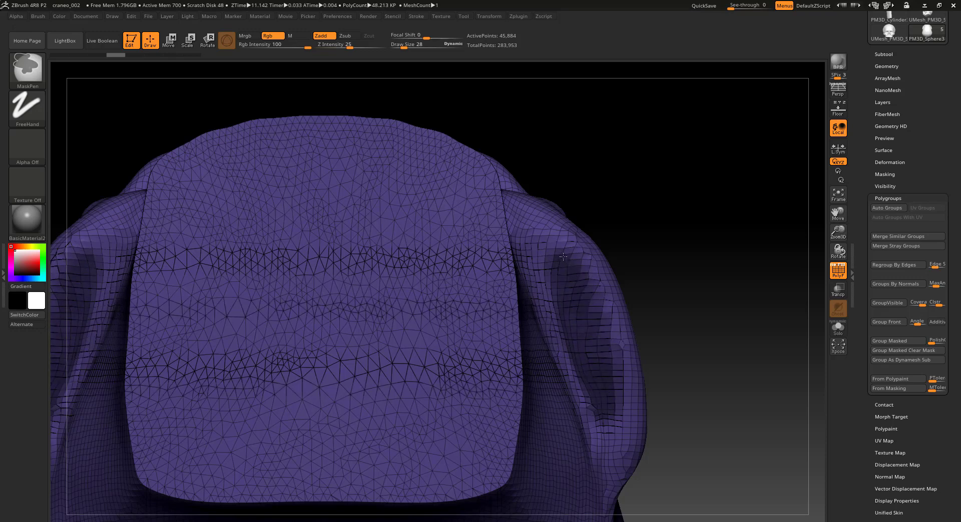
pyautogui.moveTo(562, 256)
pyautogui.keyDown('ctrl'); pyautogui.mouseDown()
pyautogui.moveTo(543, 243)
pyautogui.moveTo(555, 285)
pyautogui.mouseUp(); pyautogui.keyUp('ctrl')
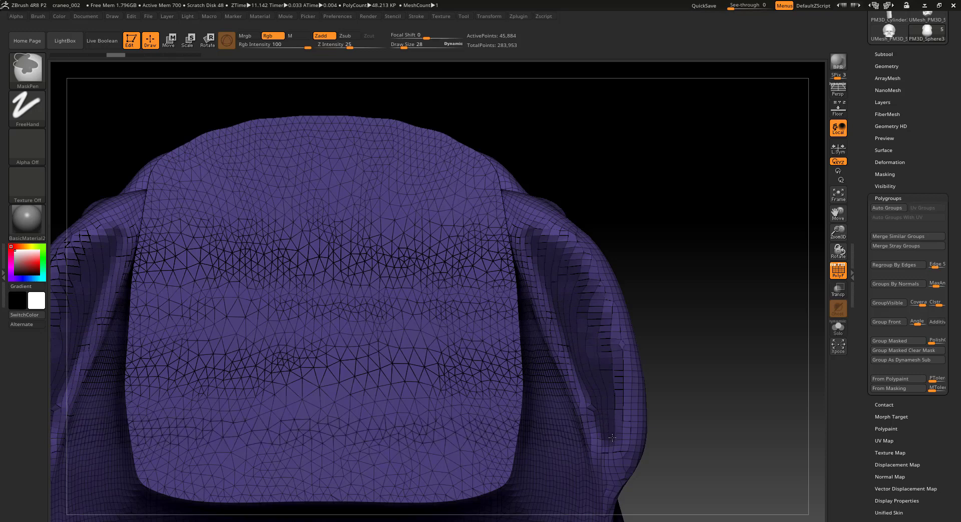
pyautogui.press('ctrl')
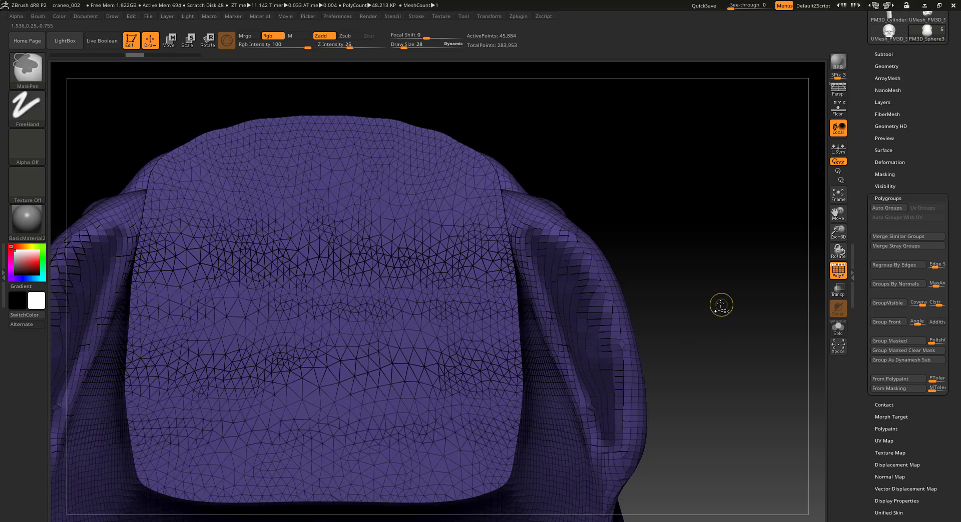
pyautogui.keyDown('ctrl'); pyautogui.moveTo(720, 306); pyautogui.dragTo(748, 354); pyautogui.keyUp('ctrl')
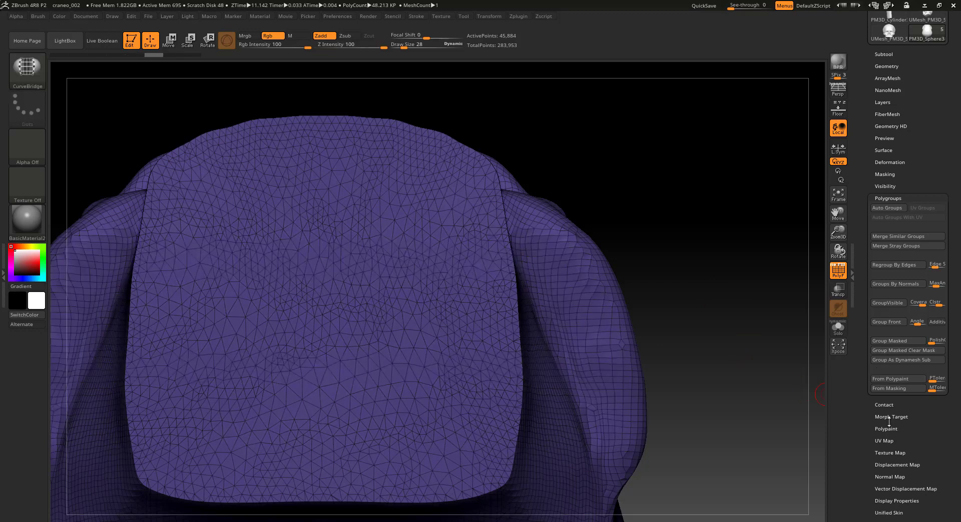
# Set the DynaMesh resolution to 512 in the Geometry settings and clear any mask.
pyautogui.scroll(-2, 867, 454)
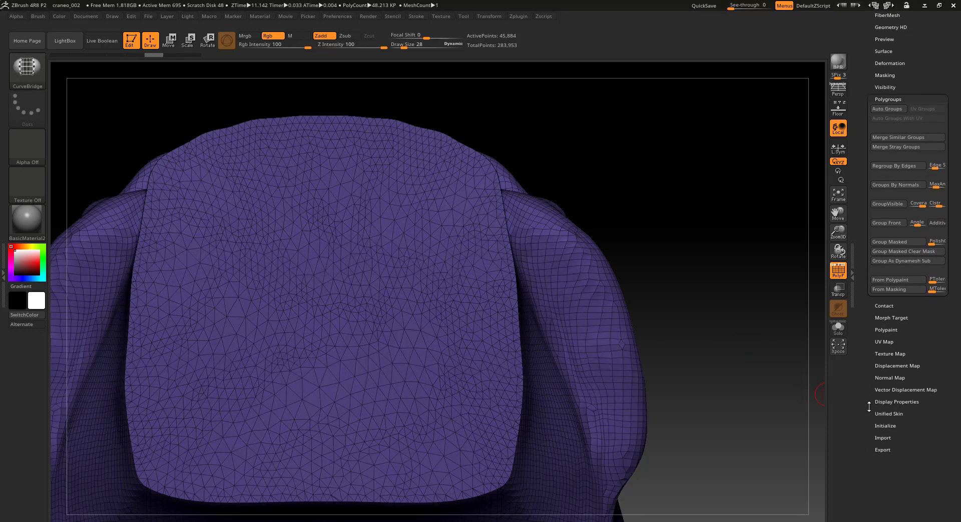
pyautogui.scroll(3, 864, 265)
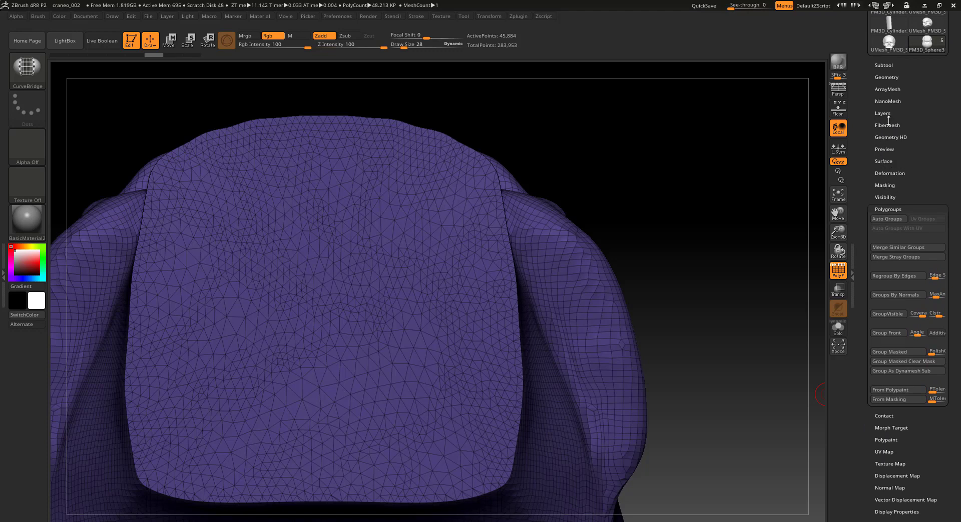
pyautogui.scroll(2, 884, 102)
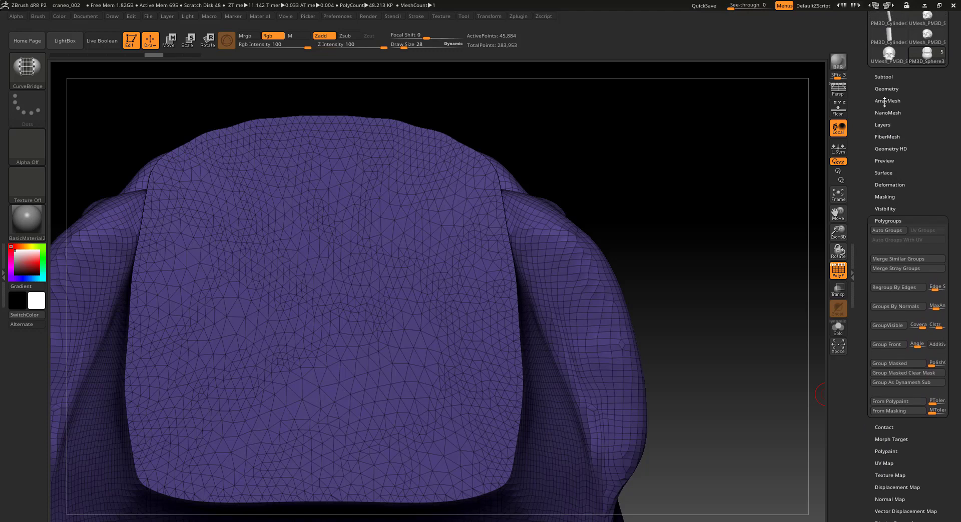
pyautogui.click(884, 88)
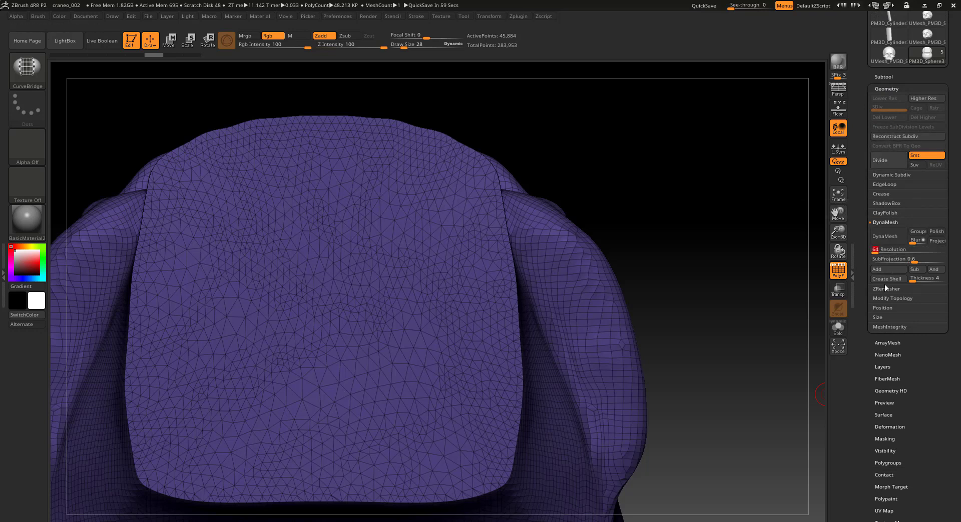
pyautogui.write('51')
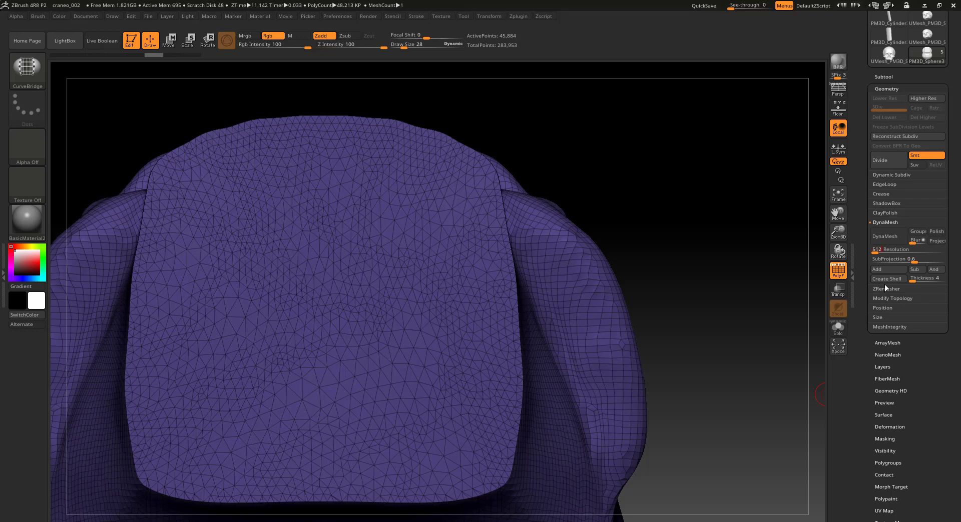
pyautogui.write('2')
pyautogui.press('Return')
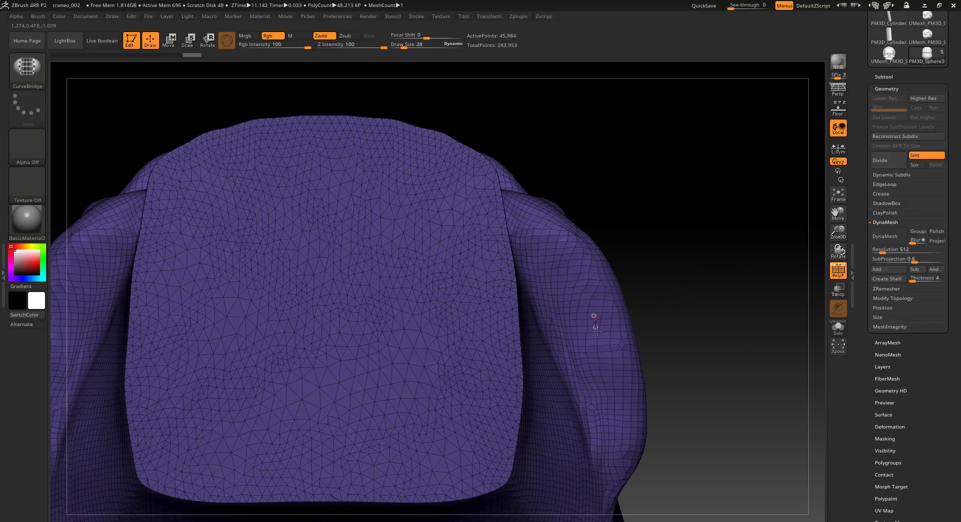
pyautogui.keyDown('ctrl'); pyautogui.click(595, 328); pyautogui.keyUp('ctrl')
pyautogui.keyDown('ctrl'); pyautogui.click(672, 316); pyautogui.keyUp('ctrl')
# Select the ClayBuildup brush with the B, C, B shortcut.
pyautogui.press('b')
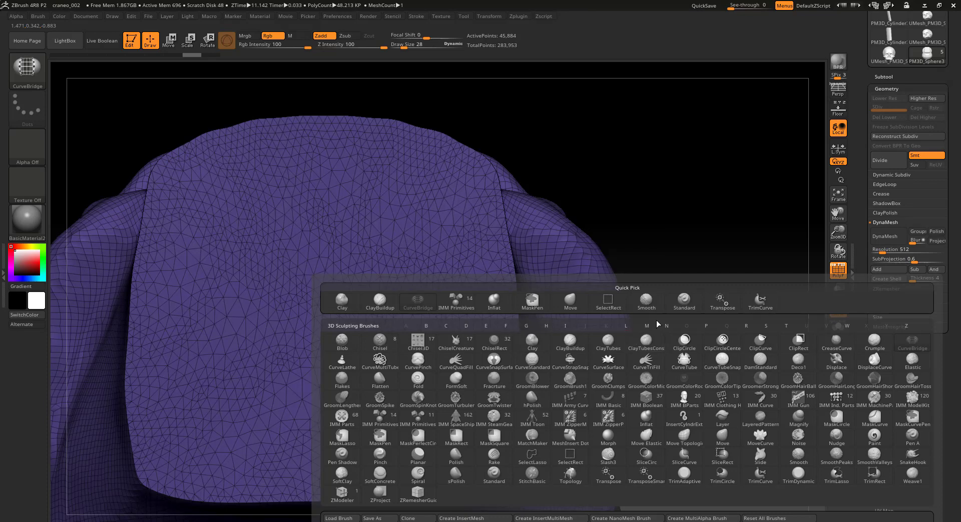
pyautogui.press('c')
pyautogui.press('b')
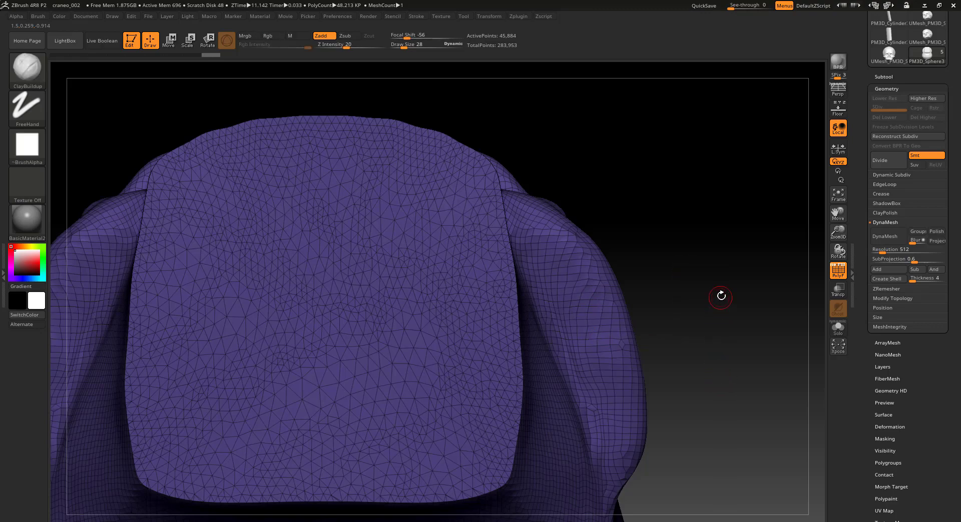
pyautogui.moveTo(721, 296)
pyautogui.mouseDown()
pyautogui.moveTo(689, 380)
pyautogui.moveTo(679, 367)
pyautogui.moveTo(759, 301)
pyautogui.mouseUp()
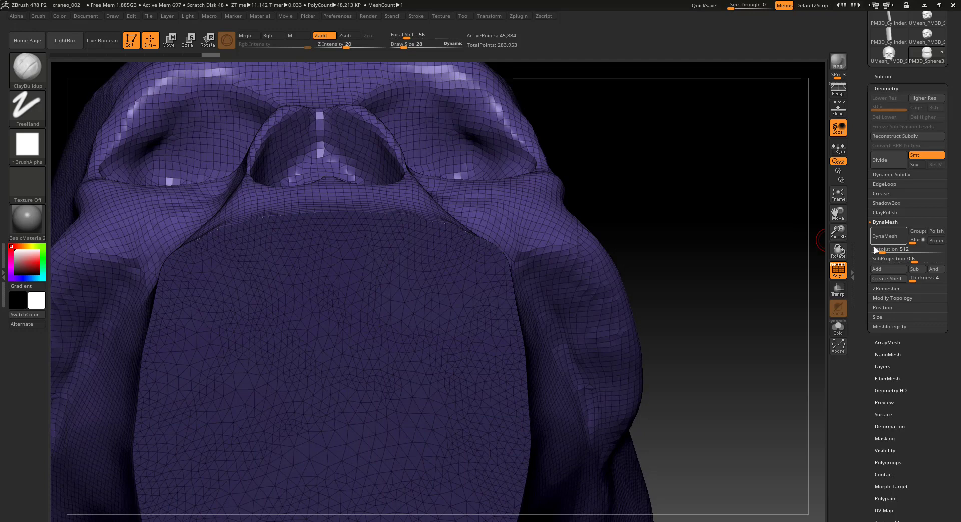
# Remesh the skull with DynaMesh to 3.01 million points and turn off the wireframe.
pyautogui.click(880, 237)
pyautogui.moveTo(729, 285); pyautogui.dragTo(722, 255)
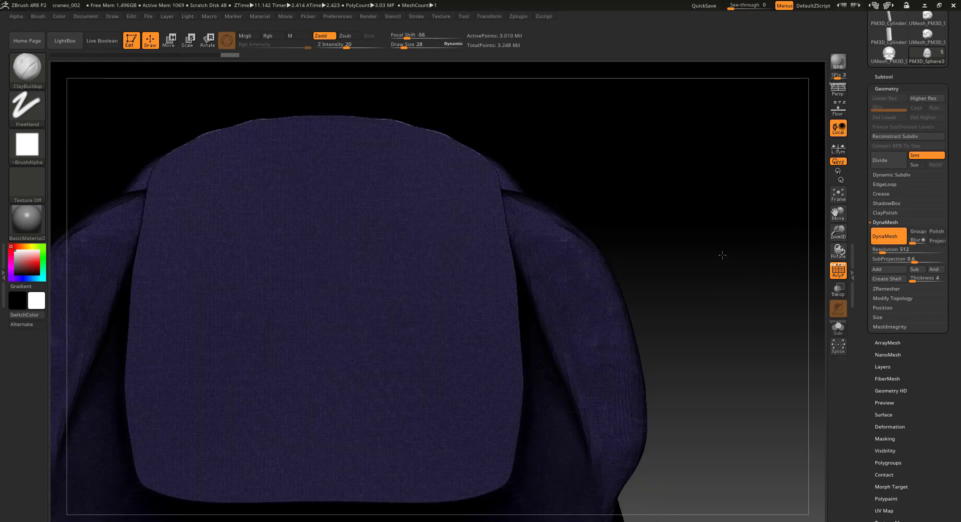
pyautogui.keyDown('ctrl'); pyautogui.moveTo(705, 315); pyautogui.dragTo(725, 382); pyautogui.keyUp('ctrl')
pyautogui.click(836, 274)
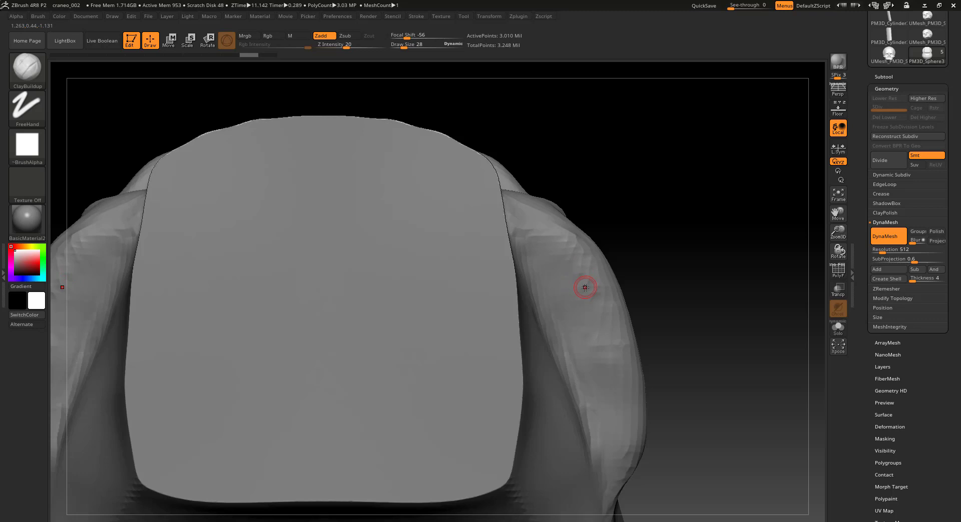
# Switch to the Standard brush with the B, S, T shortcut.
pyautogui.press('b')
pyautogui.press('s')
pyautogui.press('t')
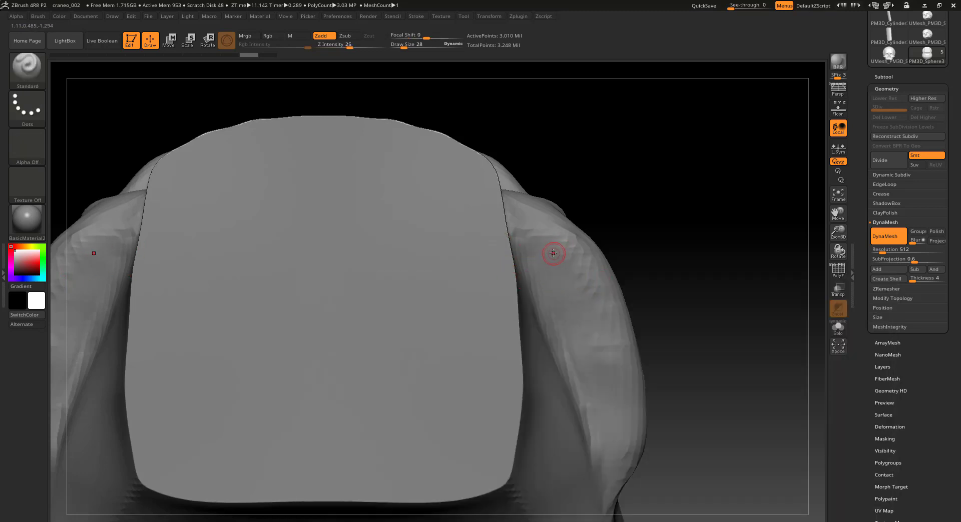
# Paint mirrored MaskPen strokes covering both temple regions from their top to bottom tips.
pyautogui.press('ctrl')
pyautogui.moveTo(547, 251)
pyautogui.keyDown('ctrl'); pyautogui.mouseDown()
pyautogui.moveTo(547, 291)
pyautogui.moveTo(582, 388)
pyautogui.moveTo(612, 422)
pyautogui.moveTo(595, 318)
pyautogui.moveTo(548, 250)
pyautogui.moveTo(581, 336)
pyautogui.moveTo(576, 301)
pyautogui.mouseUp(); pyautogui.keyUp('ctrl')
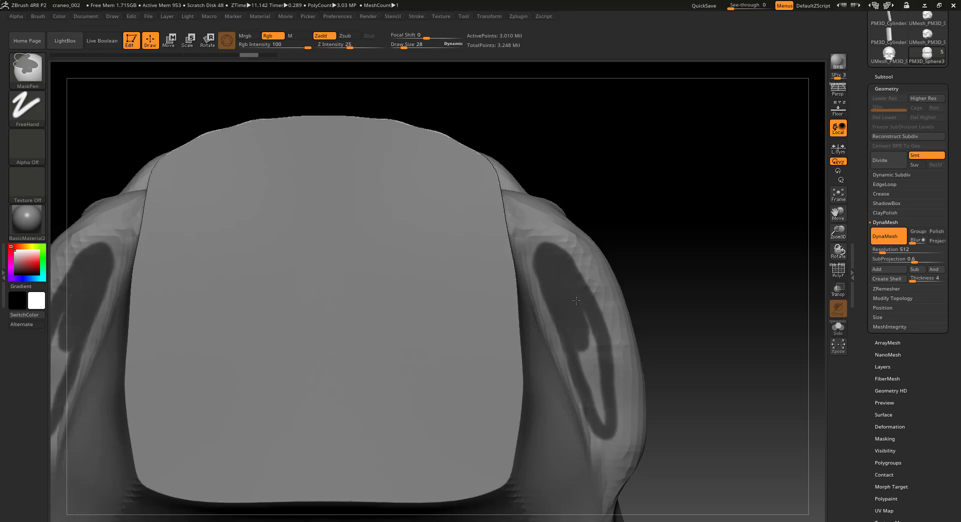
pyautogui.keyDown('ctrl'); pyautogui.moveTo(588, 332); pyautogui.dragTo(590, 393); pyautogui.keyUp('ctrl')
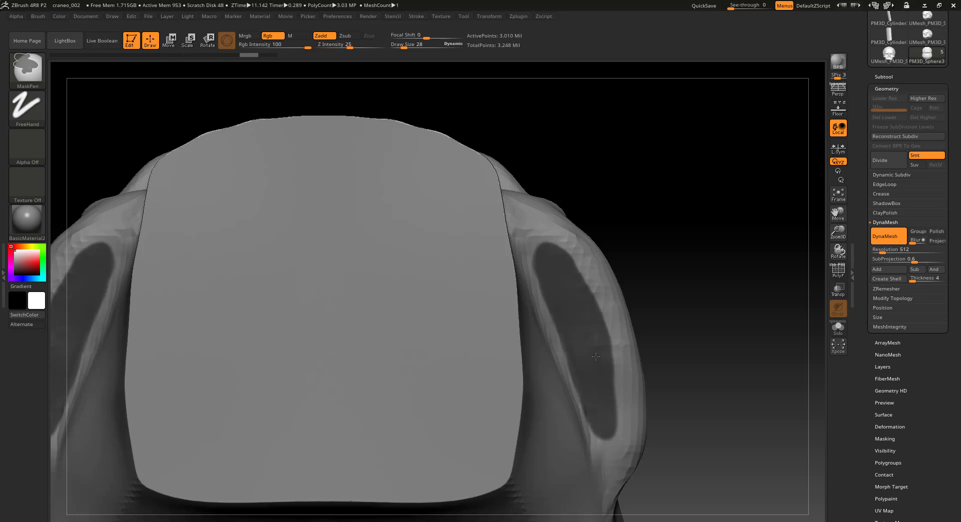
pyautogui.moveTo(554, 263)
pyautogui.keyDown('ctrl'); pyautogui.mouseDown()
pyautogui.moveTo(530, 234)
pyautogui.moveTo(539, 265)
pyautogui.moveTo(543, 240)
pyautogui.moveTo(526, 230)
pyautogui.mouseUp(); pyautogui.keyUp('ctrl')
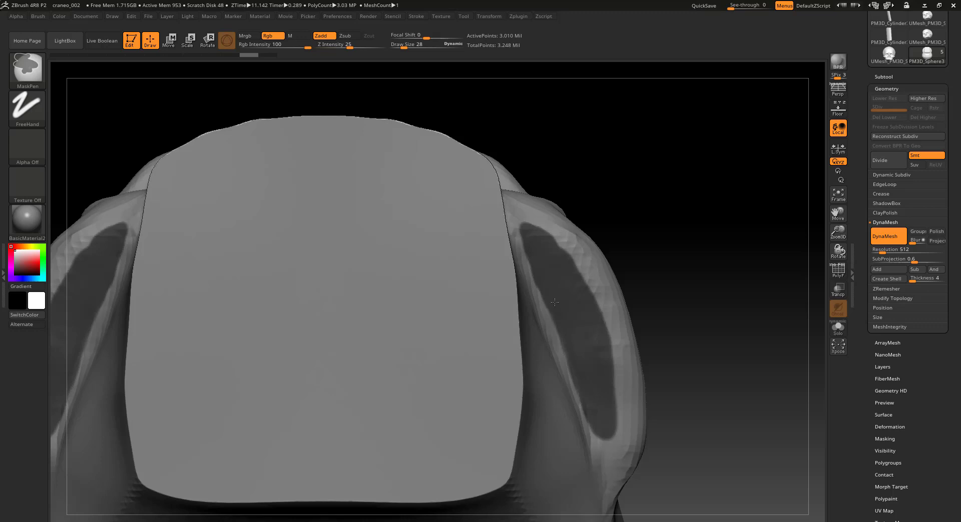
pyautogui.keyDown('ctrl'); pyautogui.moveTo(550, 243); pyautogui.dragTo(560, 258); pyautogui.keyUp('ctrl')
pyautogui.keyDown('ctrl'); pyautogui.moveTo(526, 229); pyautogui.dragTo(523, 227); pyautogui.keyUp('ctrl')
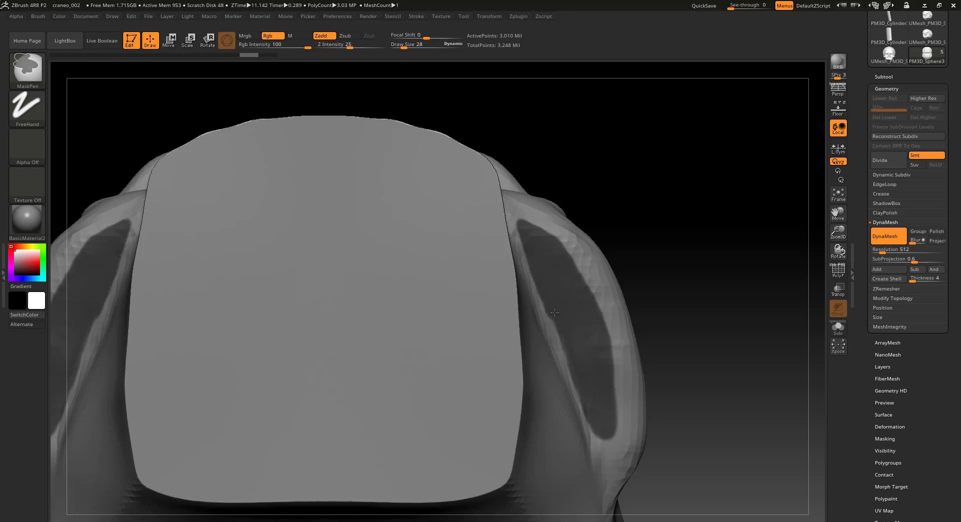
pyautogui.keyDown('ctrl'); pyautogui.moveTo(564, 336); pyautogui.dragTo(569, 353); pyautogui.keyUp('ctrl')
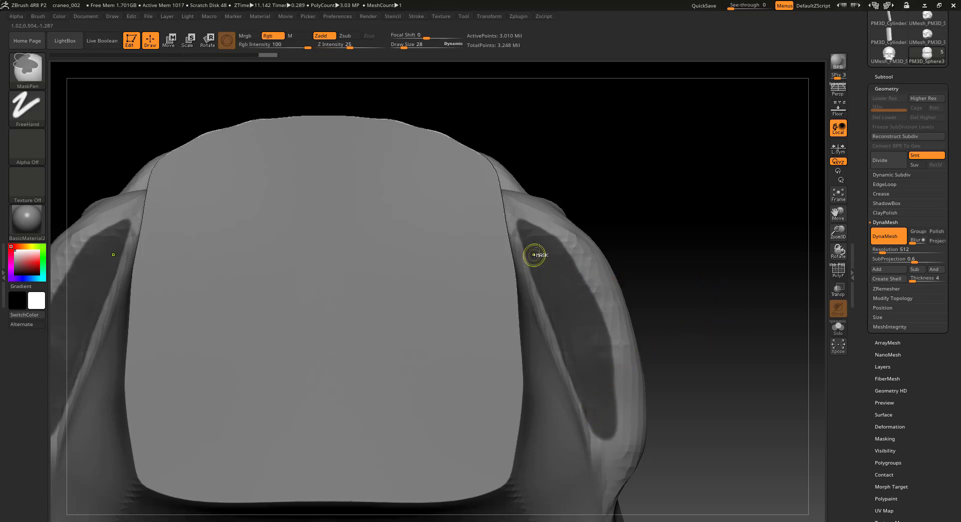
pyautogui.keyDown('ctrl'); pyautogui.moveTo(518, 225); pyautogui.dragTo(544, 312); pyautogui.keyUp('ctrl')
pyautogui.keyDown('ctrl'); pyautogui.moveTo(557, 343); pyautogui.dragTo(555, 339); pyautogui.keyUp('ctrl')
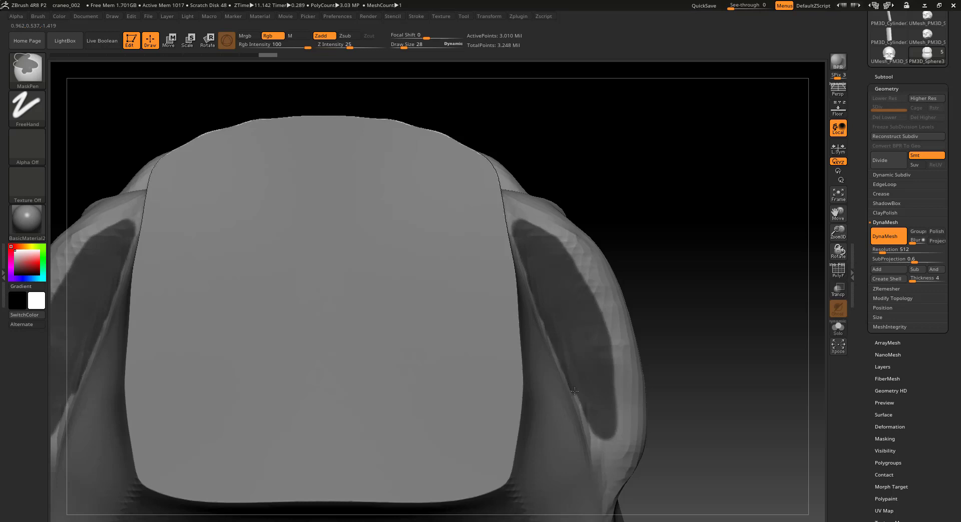
pyautogui.keyDown('ctrl'); pyautogui.moveTo(580, 404); pyautogui.dragTo(587, 416); pyautogui.keyUp('ctrl')
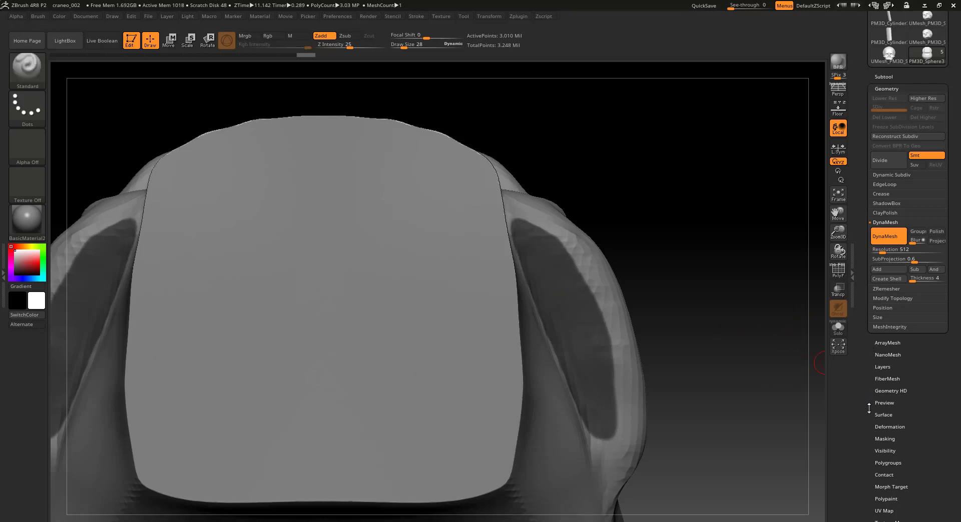
pyautogui.moveTo(868, 408)
pyautogui.mouseDown()
pyautogui.moveTo(876, 362)
pyautogui.moveTo(864, 411)
pyautogui.mouseUp()
# Use Group Masked to make the temple areas a new polygroup, then view the groups with PolyF.
pyautogui.click(884, 373)
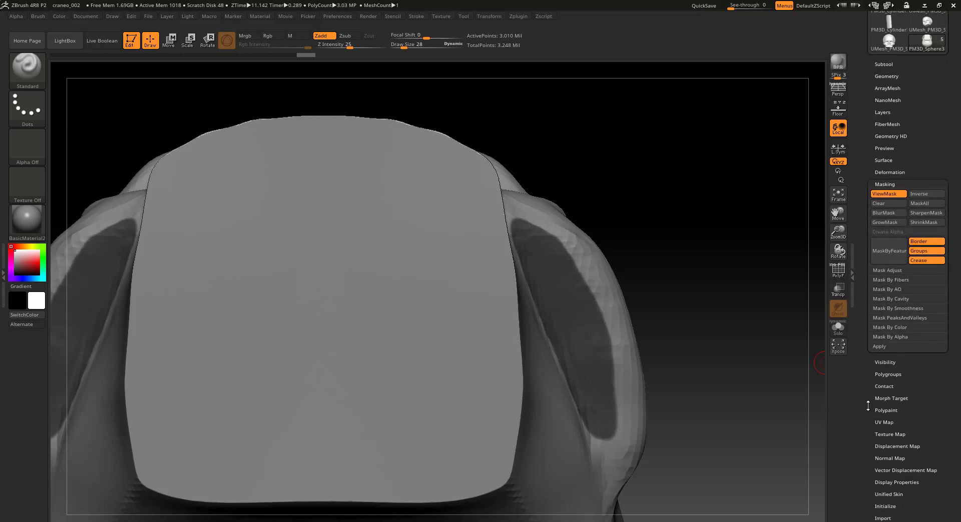
pyautogui.click(884, 374)
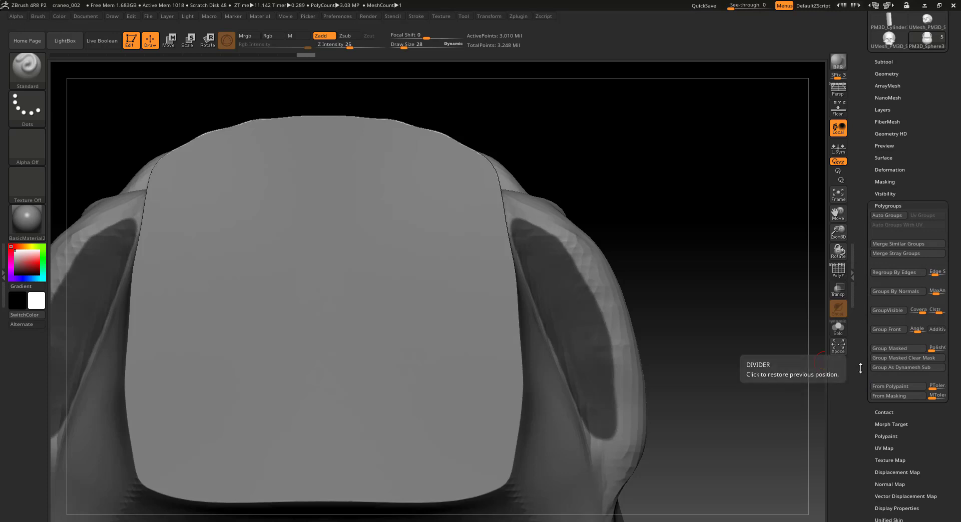
pyautogui.click(890, 347)
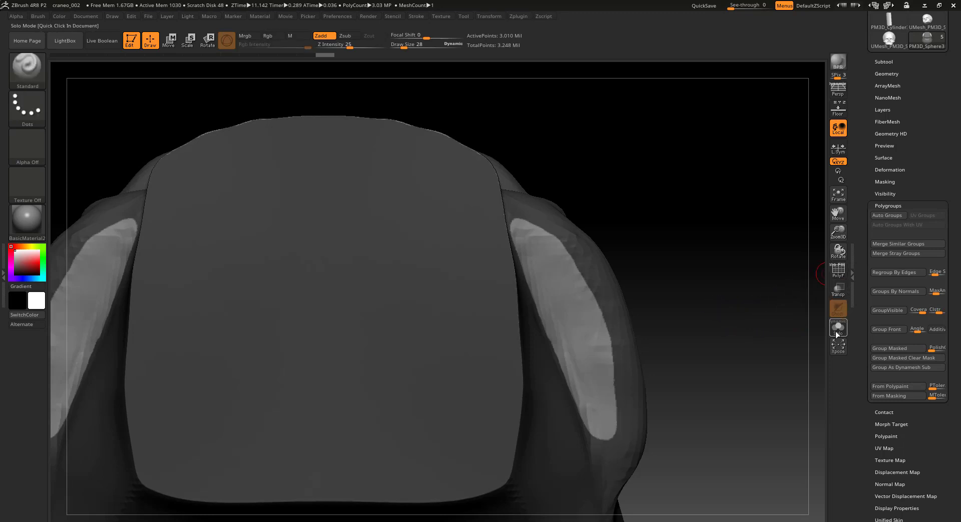
pyautogui.click(839, 273)
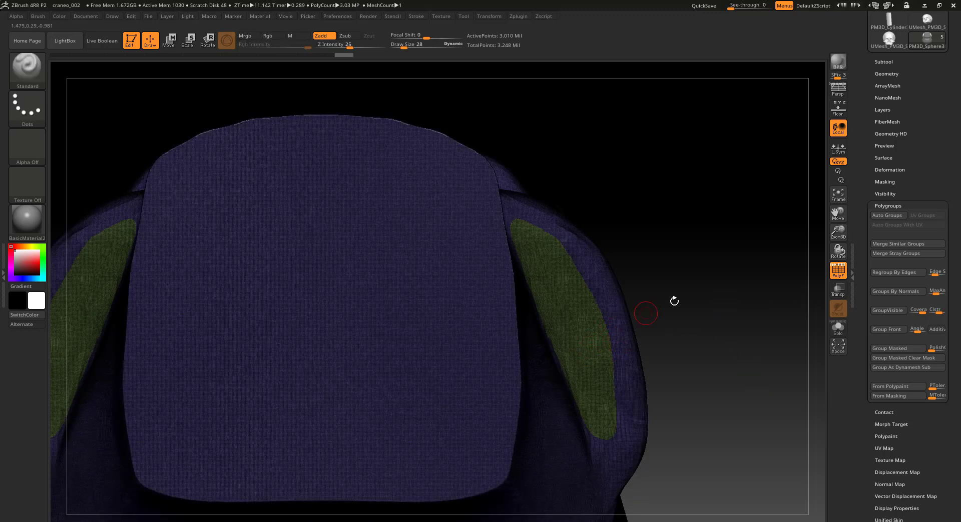
pyautogui.moveTo(714, 278)
pyautogui.mouseDown()
pyautogui.moveTo(698, 393)
pyautogui.moveTo(661, 423)
pyautogui.moveTo(650, 415)
pyautogui.mouseUp()
pyautogui.moveTo(592, 444); pyautogui.dragTo(601, 393)
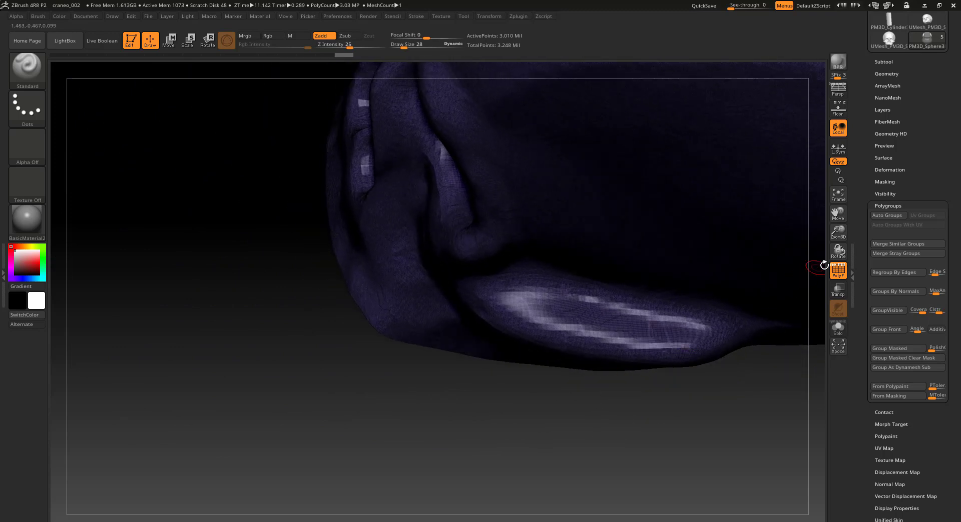
# Turn off PolyF, mask a strip along the jaw, and group it as its own polygroup.
pyautogui.click(838, 271)
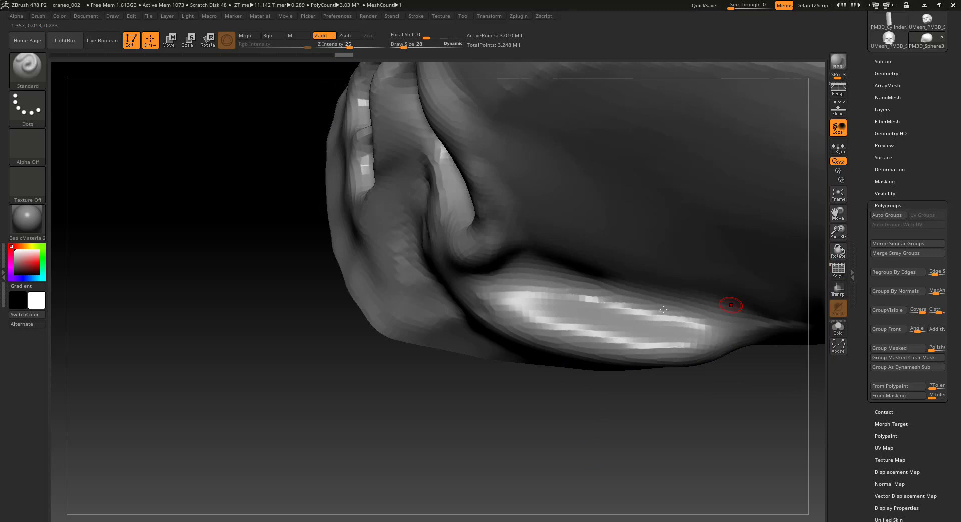
pyautogui.click(522, 281)
pyautogui.moveTo(498, 283)
pyautogui.keyDown('ctrl'); pyautogui.mouseDown()
pyautogui.moveTo(496, 294)
pyautogui.moveTo(513, 305)
pyautogui.moveTo(574, 327)
pyautogui.moveTo(653, 335)
pyautogui.moveTo(690, 326)
pyautogui.moveTo(524, 282)
pyautogui.moveTo(548, 305)
pyautogui.moveTo(533, 295)
pyautogui.moveTo(583, 313)
pyautogui.moveTo(571, 314)
pyautogui.moveTo(697, 326)
pyautogui.mouseUp(); pyautogui.keyUp('ctrl')
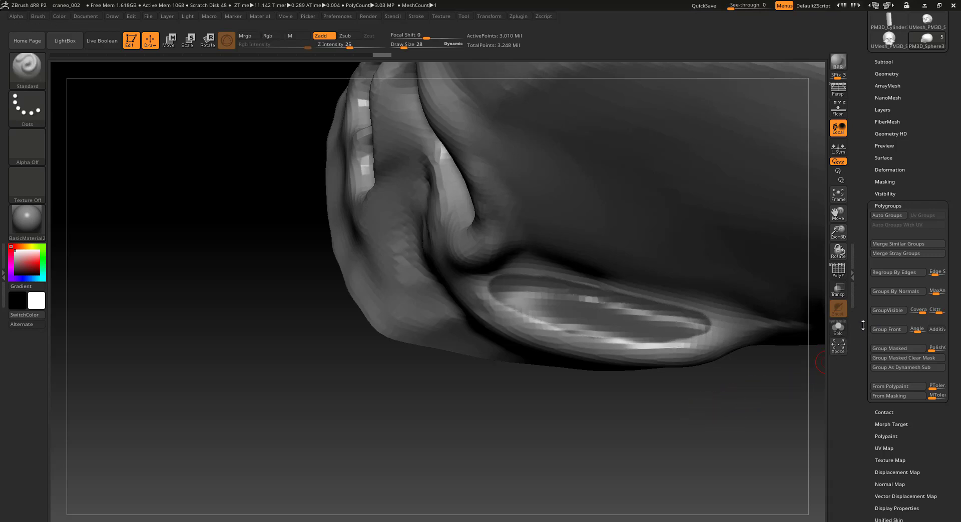
pyautogui.click(883, 347)
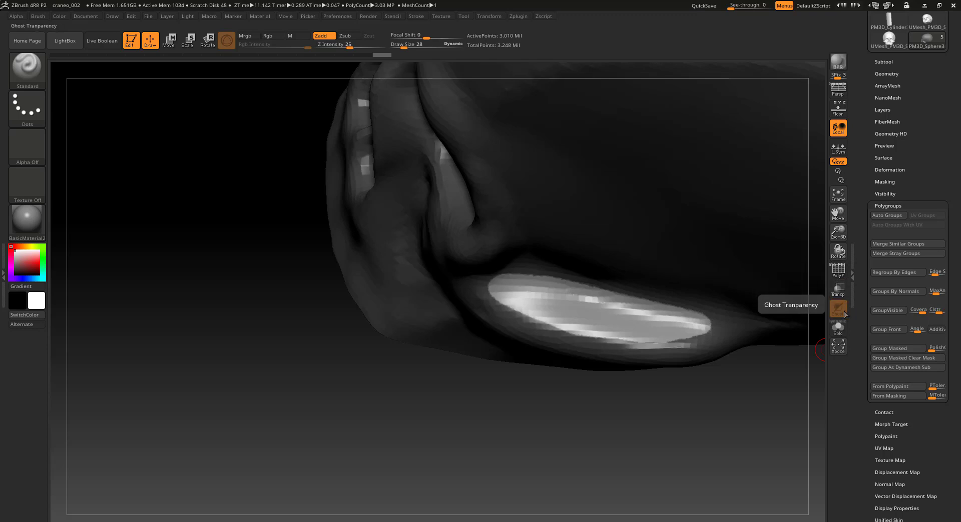
# Turn on the PolyF overlay and orbit close to the green temple patch.
pyautogui.click(839, 276)
pyautogui.moveTo(686, 424); pyautogui.dragTo(734, 347)
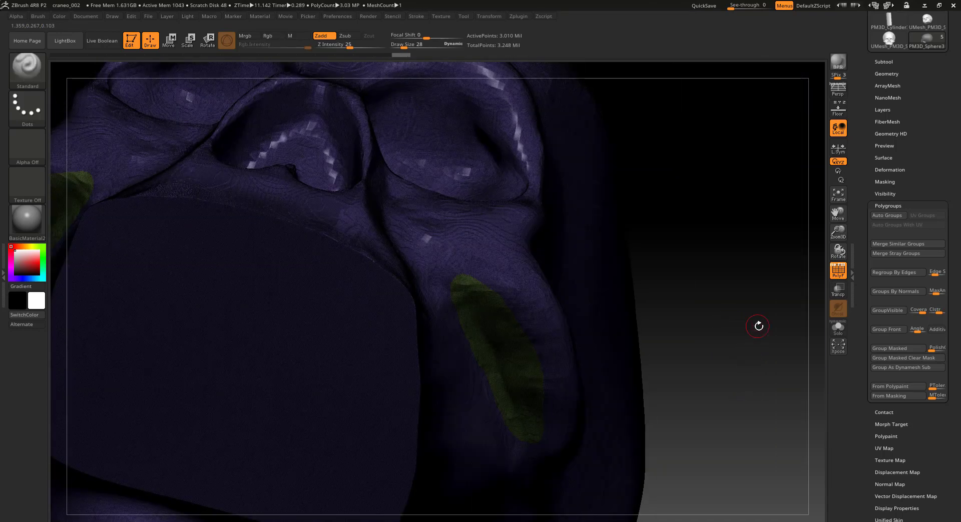
pyautogui.moveTo(759, 326); pyautogui.dragTo(590, 371)
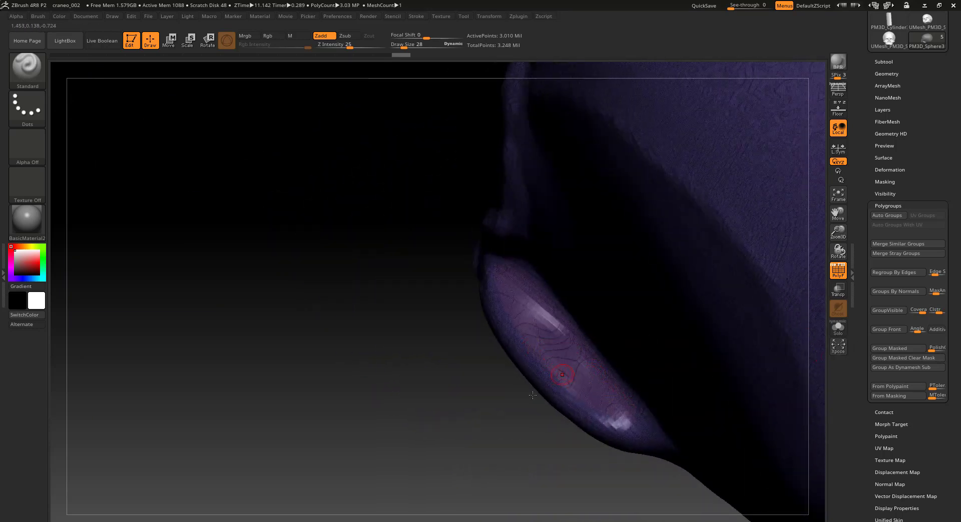
pyautogui.moveTo(533, 395); pyautogui.dragTo(518, 370)
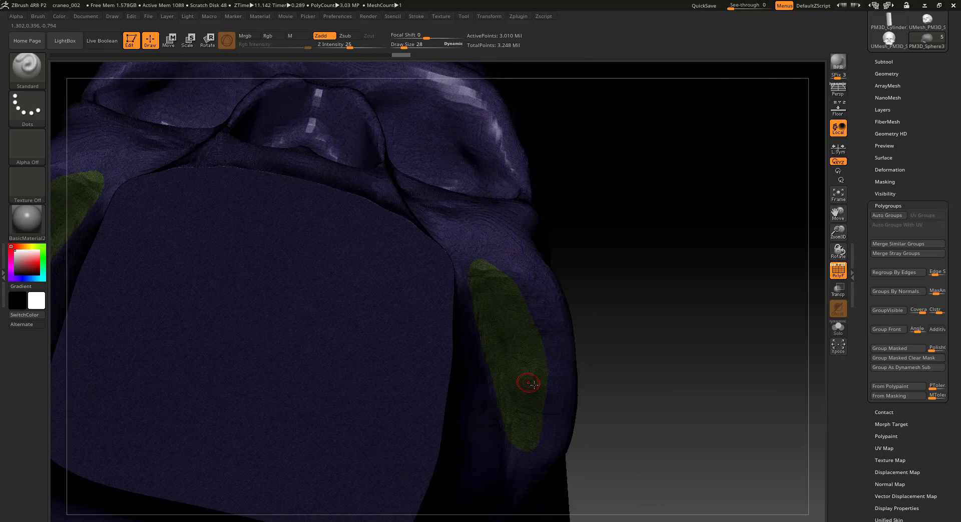
pyautogui.moveTo(686, 323); pyautogui.dragTo(699, 305)
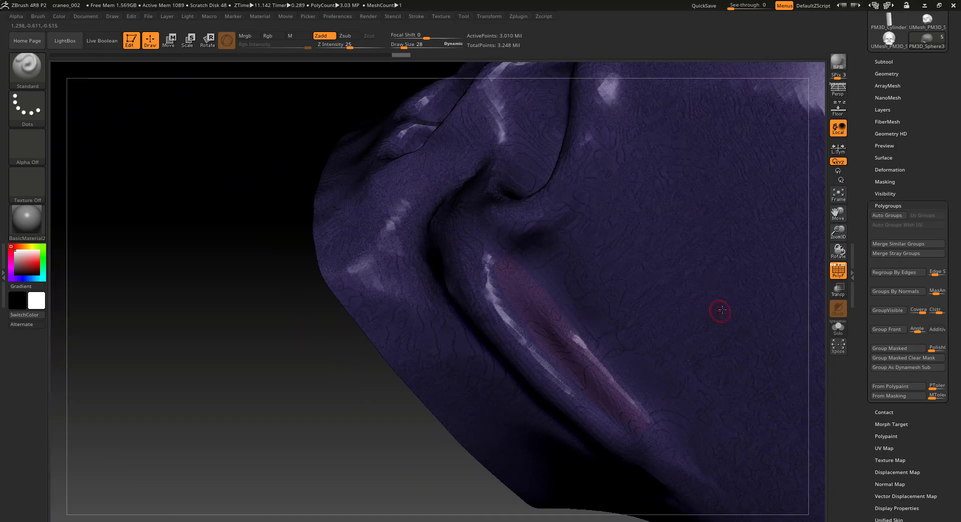
pyautogui.moveTo(285, 425); pyautogui.dragTo(648, 264)
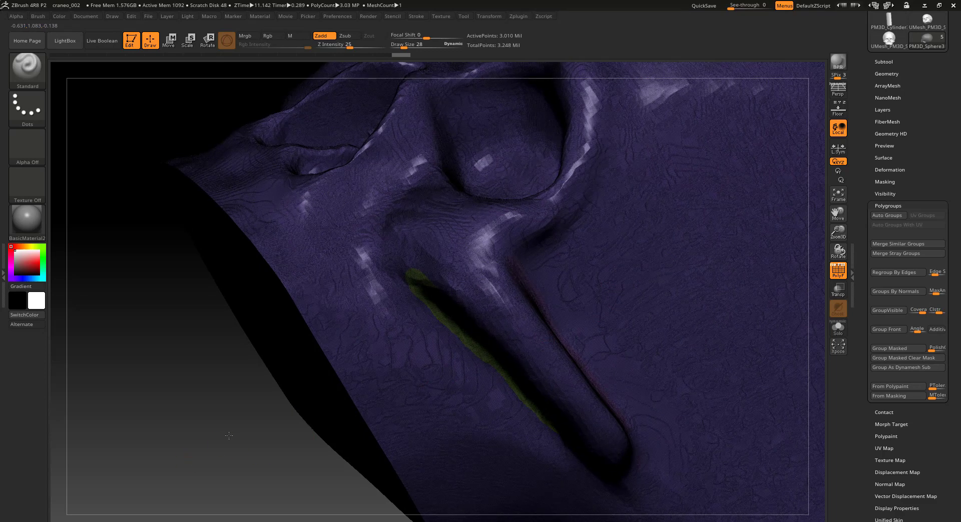
pyautogui.moveTo(229, 436); pyautogui.dragTo(236, 419)
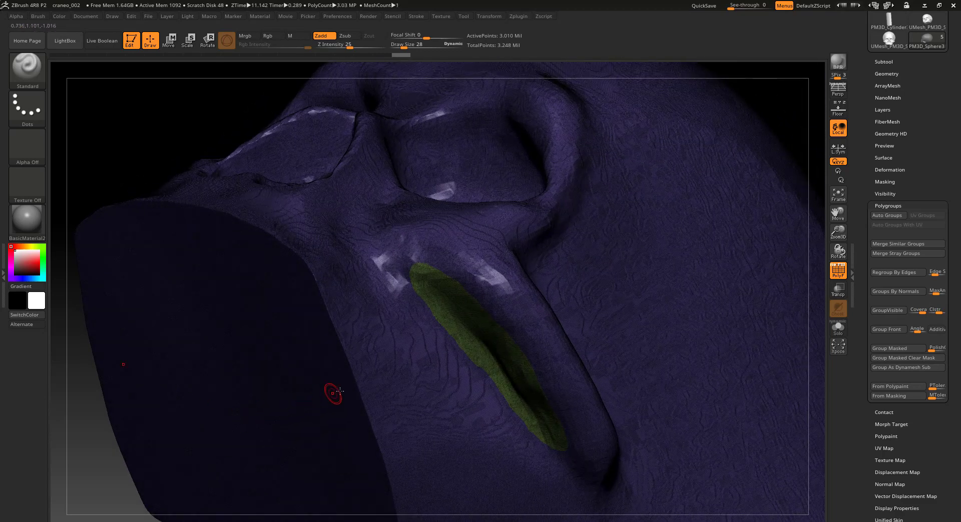
# Ctrl+Shift-click the green temple polygroup to isolate it, then invert to hide it.
pyautogui.hotkey('ctrl', 'shift')
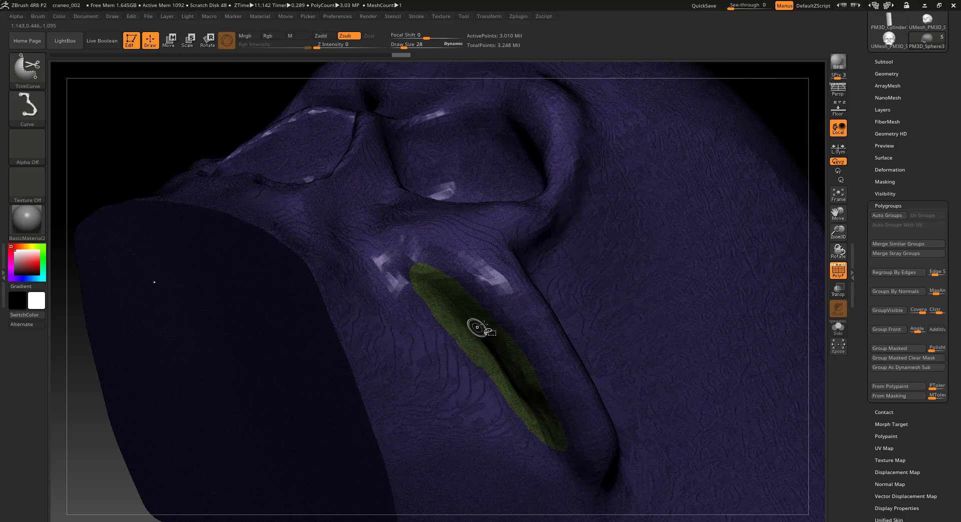
pyautogui.keyDown('ctrl'); pyautogui.keyDown('shift'); pyautogui.click(475, 323); pyautogui.keyUp('shift'); pyautogui.keyUp('ctrl')
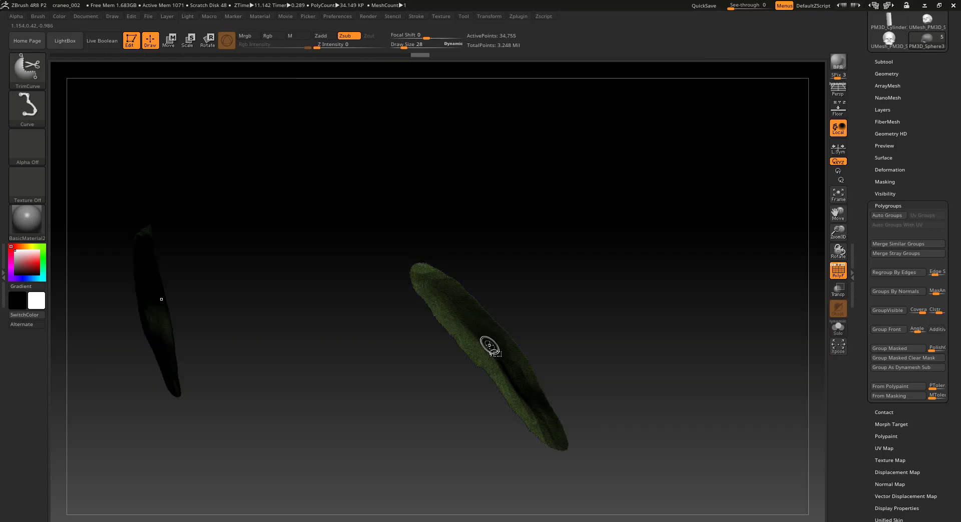
pyautogui.keyDown('ctrl'); pyautogui.keyDown('shift'); pyautogui.click(694, 317); pyautogui.keyUp('shift'); pyautogui.keyUp('ctrl')
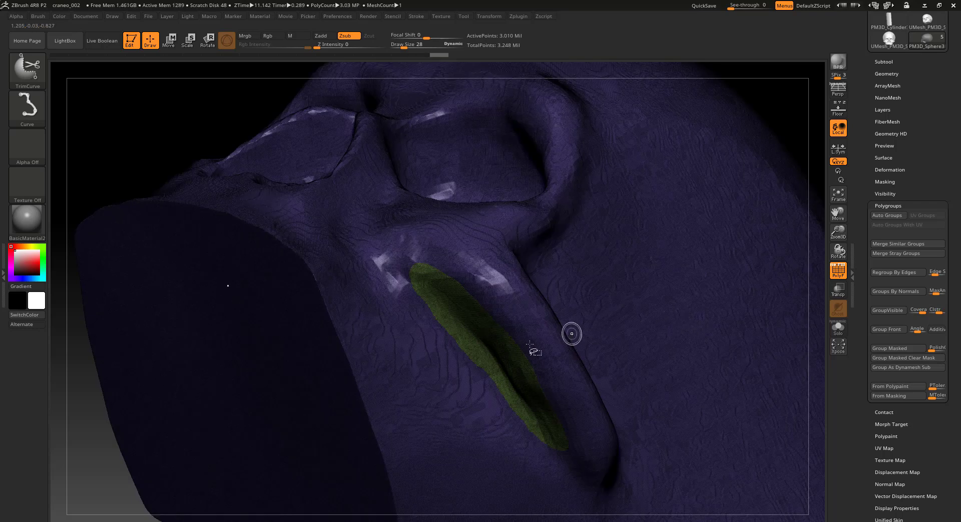
pyautogui.keyDown('ctrl'); pyautogui.keyDown('shift'); pyautogui.click(476, 331); pyautogui.keyUp('shift'); pyautogui.keyUp('ctrl')
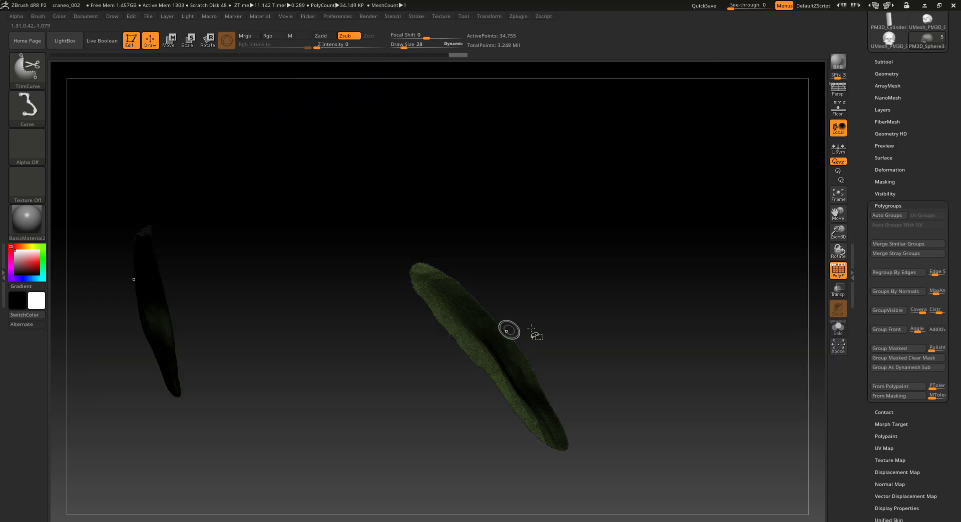
pyautogui.keyDown('ctrl'); pyautogui.keyDown('shift'); pyautogui.click(616, 314); pyautogui.keyUp('shift'); pyautogui.keyUp('ctrl')
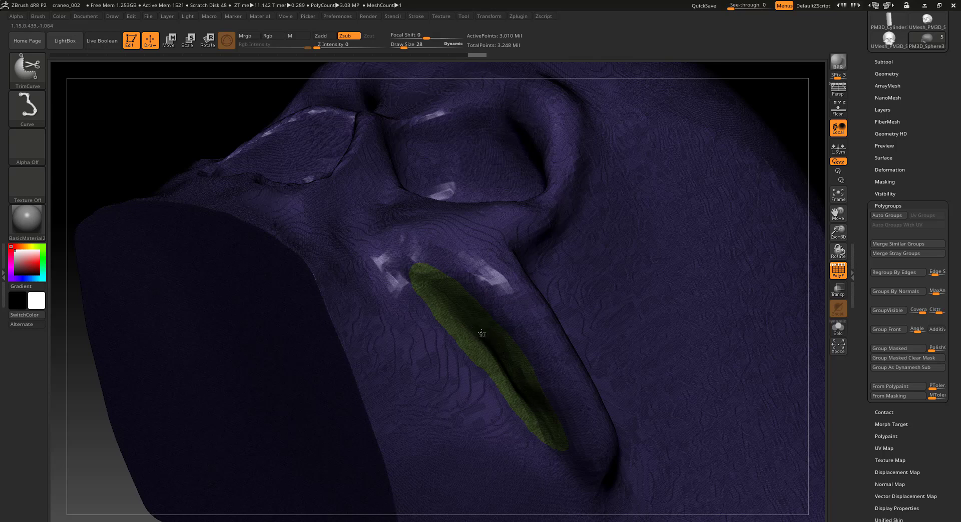
pyautogui.keyDown('ctrl'); pyautogui.keyDown('shift'); pyautogui.click(482, 334); pyautogui.keyUp('shift'); pyautogui.keyUp('ctrl')
pyautogui.keyDown('ctrl'); pyautogui.keyDown('shift'); pyautogui.click(482, 334); pyautogui.keyUp('shift'); pyautogui.keyUp('ctrl')
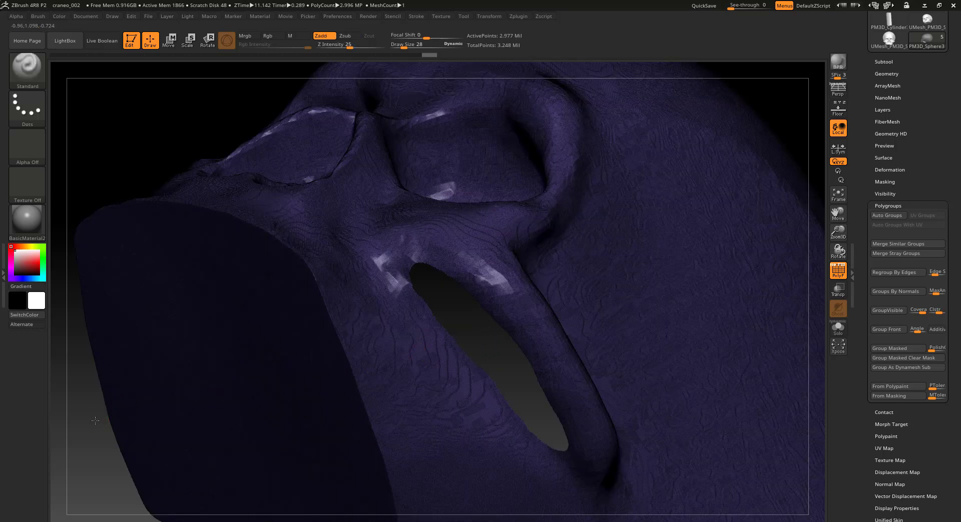
# Hide the other temple's polygroup the same way, leaving an open hole.
pyautogui.moveTo(100, 417); pyautogui.dragTo(73, 433)
pyautogui.hotkey('ctrl', 'shift')
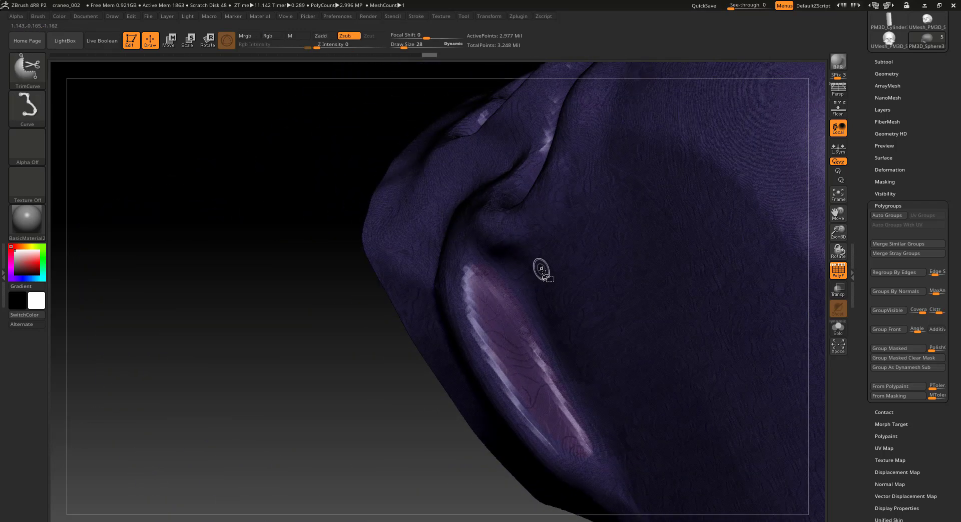
pyautogui.keyDown('ctrl'); pyautogui.keyDown('shift'); pyautogui.click(505, 324); pyautogui.keyUp('shift'); pyautogui.keyUp('ctrl')
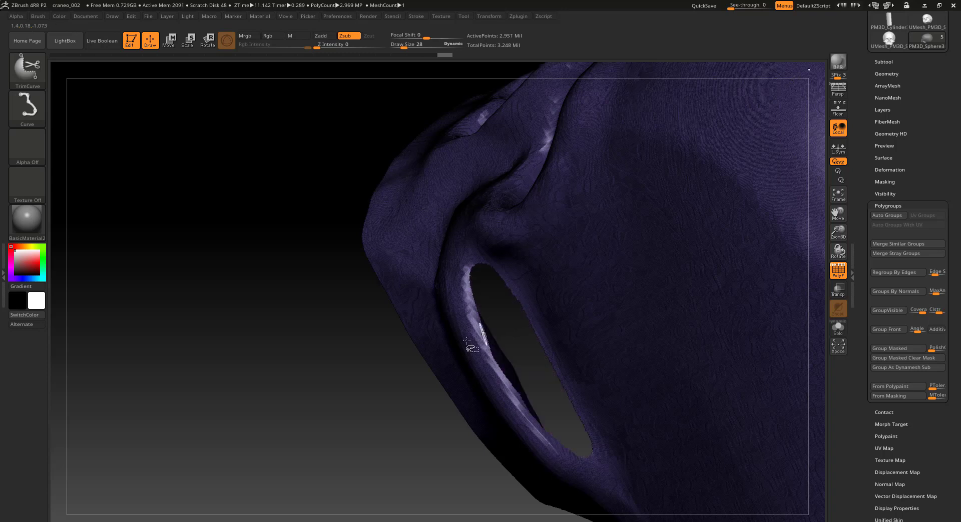
pyautogui.moveTo(289, 389)
pyautogui.mouseDown()
pyautogui.moveTo(273, 395)
pyautogui.moveTo(268, 382)
pyautogui.moveTo(298, 386)
pyautogui.moveTo(364, 355)
pyautogui.moveTo(273, 389)
pyautogui.moveTo(283, 393)
pyautogui.mouseUp()
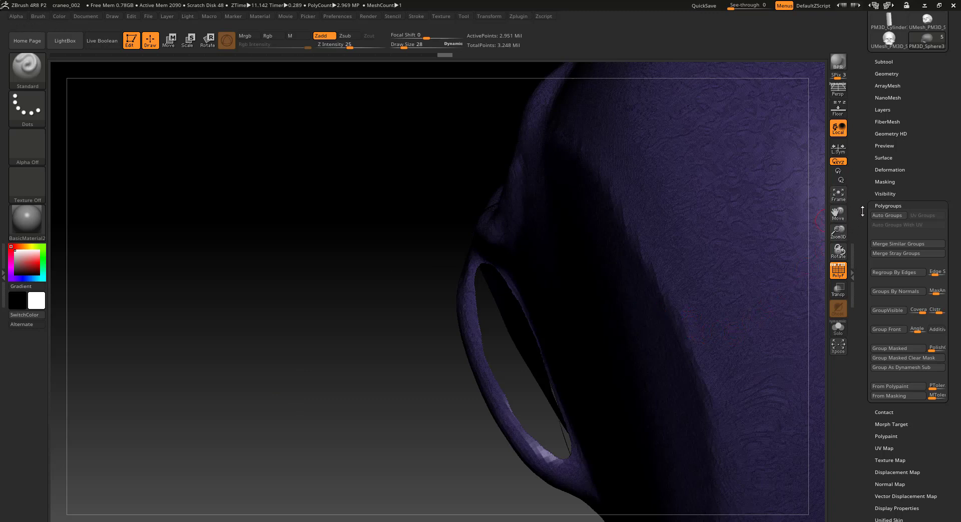
# Delete the hidden temple geometry with Geometry > Modify Topology > Del Hidden, then orbit to check the holes.
pyautogui.scroll(3, 866, 251)
pyautogui.scroll(1, 868, 248)
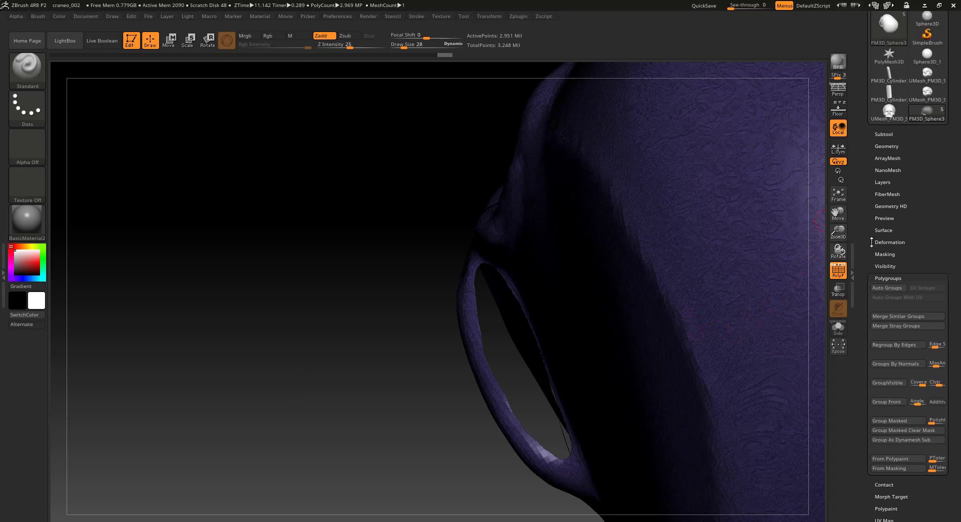
pyautogui.click(885, 146)
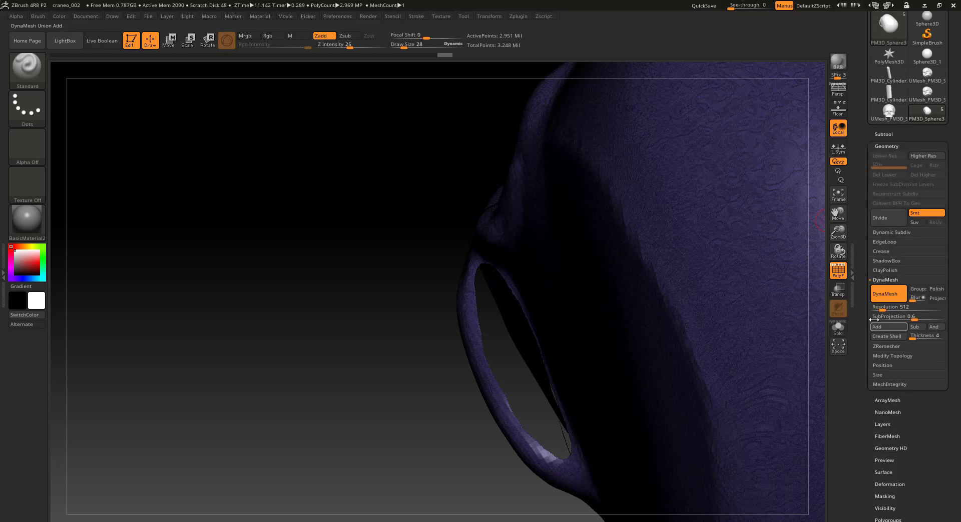
pyautogui.click(878, 353)
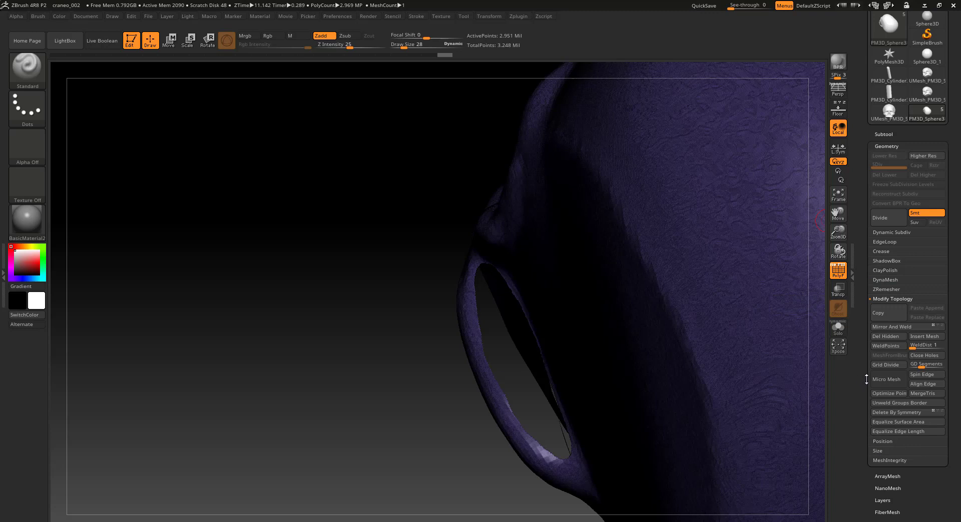
pyautogui.click(886, 336)
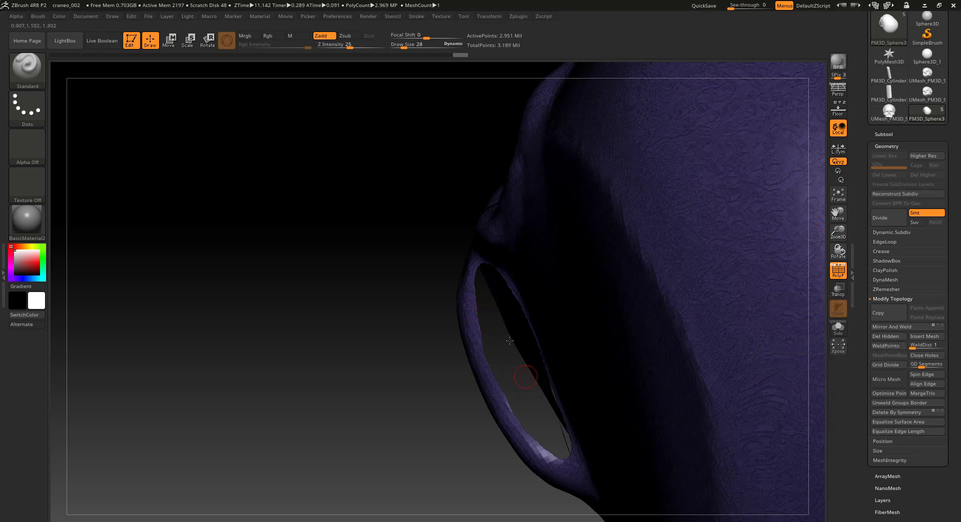
pyautogui.moveTo(328, 374); pyautogui.dragTo(471, 326)
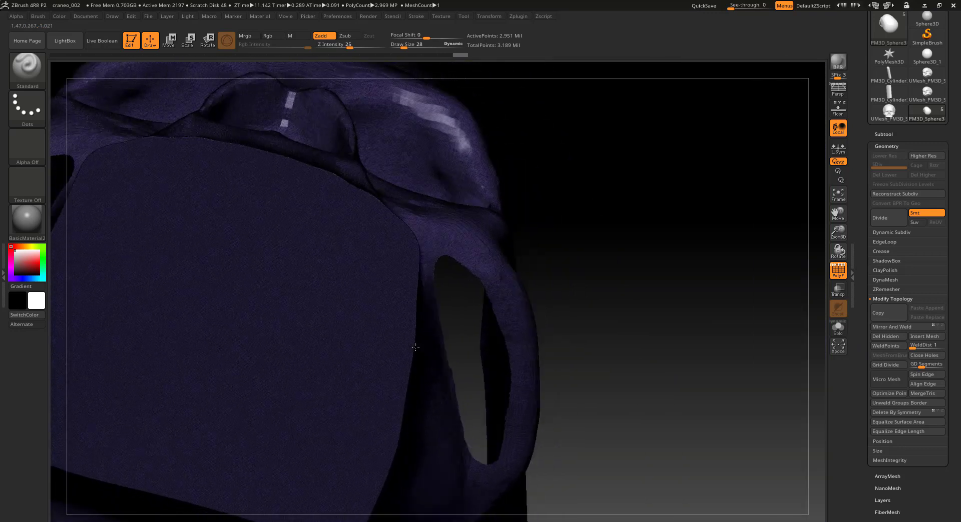
pyautogui.moveTo(600, 270)
pyautogui.mouseDown()
pyautogui.moveTo(541, 343)
pyautogui.moveTo(369, 317)
pyautogui.mouseUp()
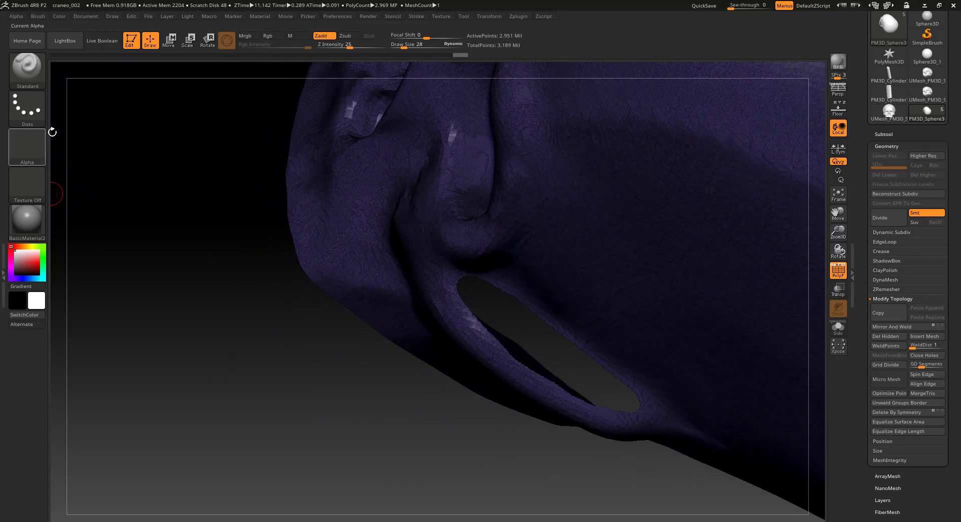
pyautogui.click(28, 71)
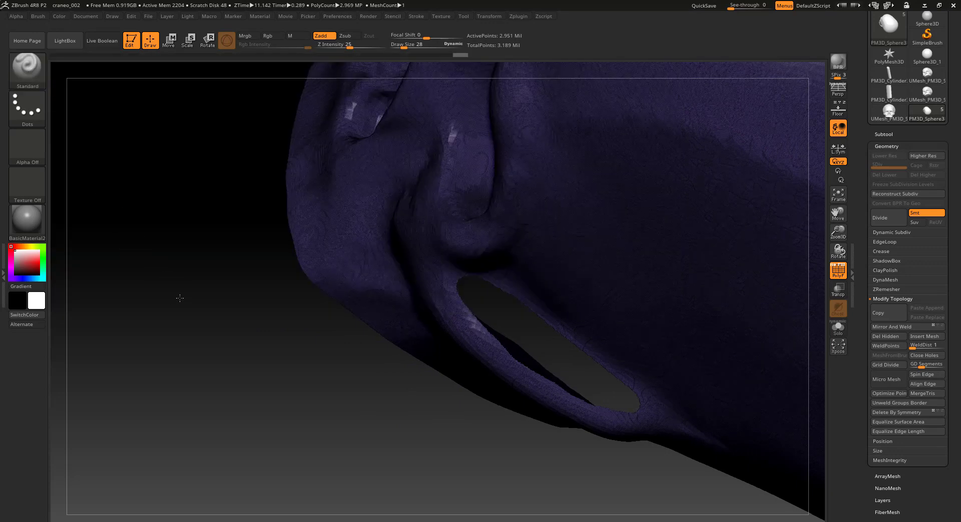
# Select the CurveBridge brush from the brush picker and orbit to the hole's edge.
pyautogui.press('b')
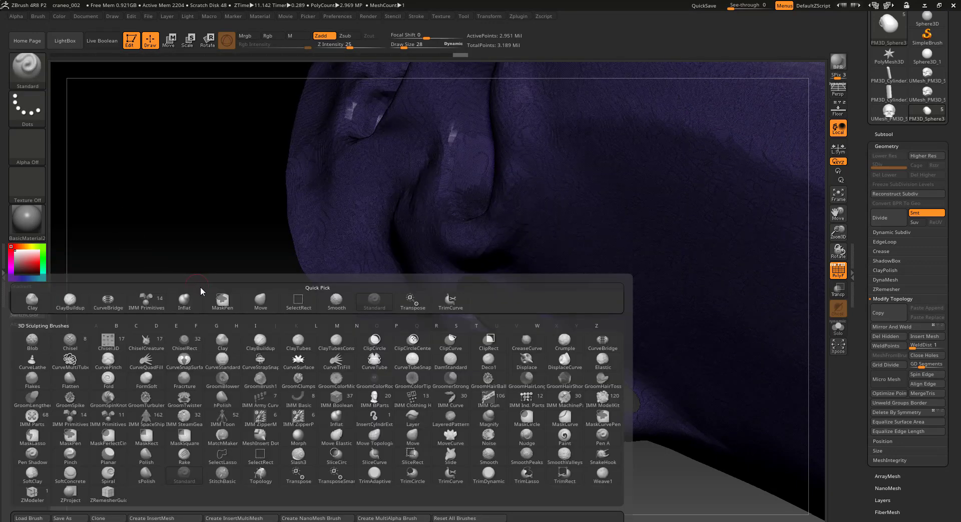
pyautogui.press('c')
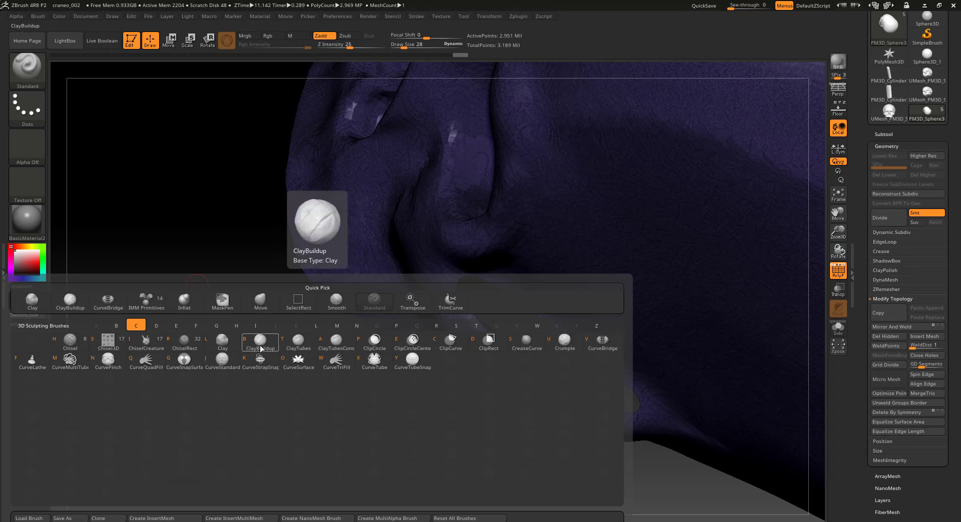
pyautogui.click(603, 342)
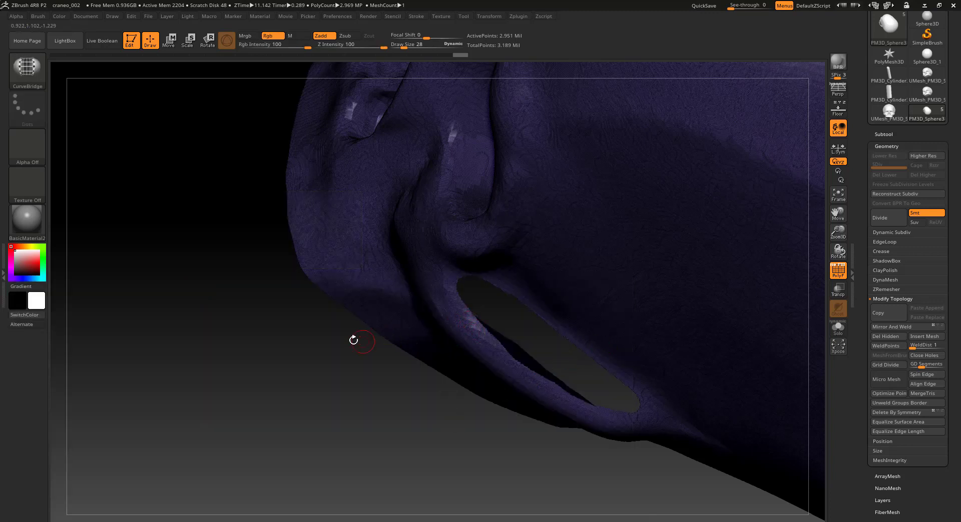
pyautogui.moveTo(316, 340); pyautogui.dragTo(467, 272)
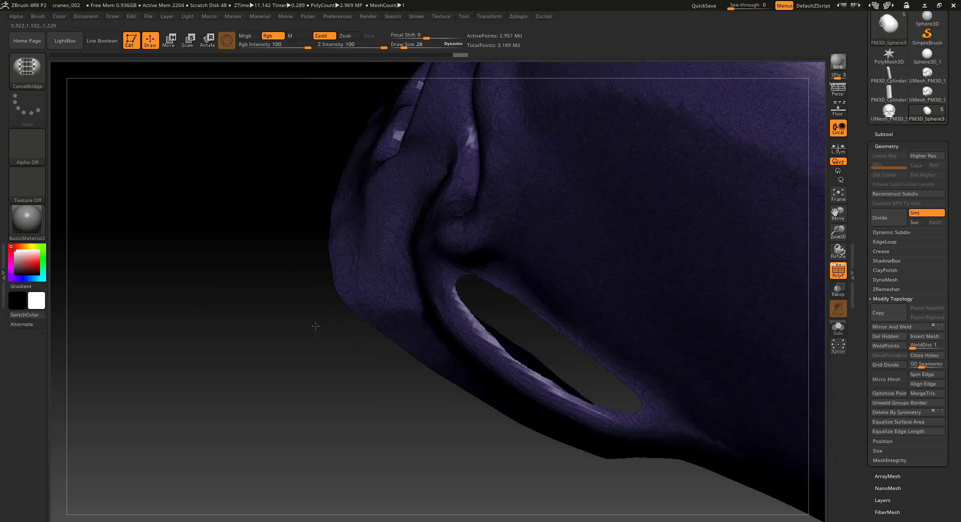
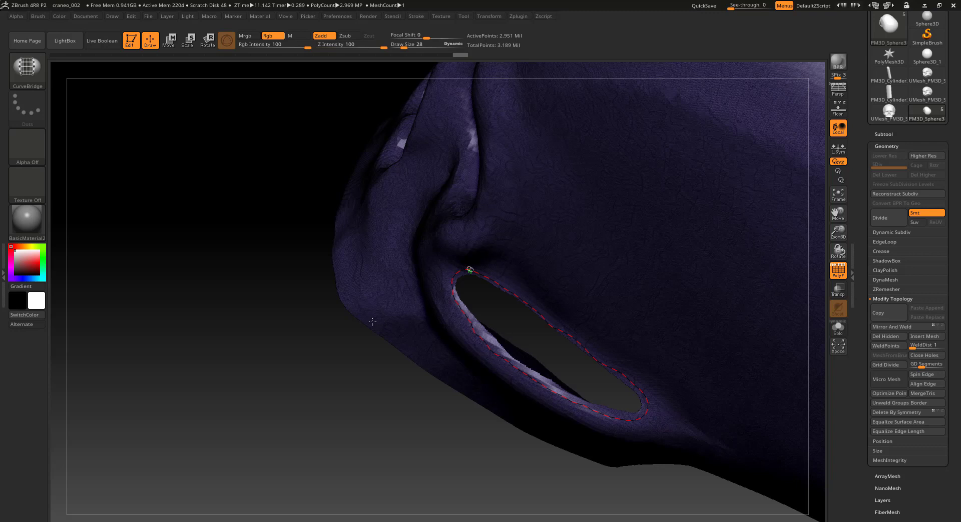
# Bridge the hole's border loop with CurveBridge, raising active points to 3.048 million.
pyautogui.click(345, 337)
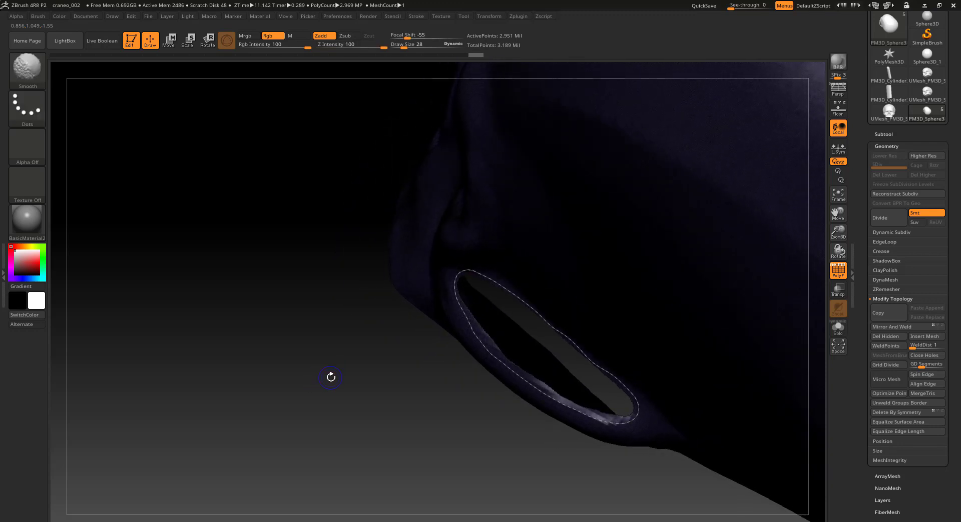
pyautogui.press('ctrl')
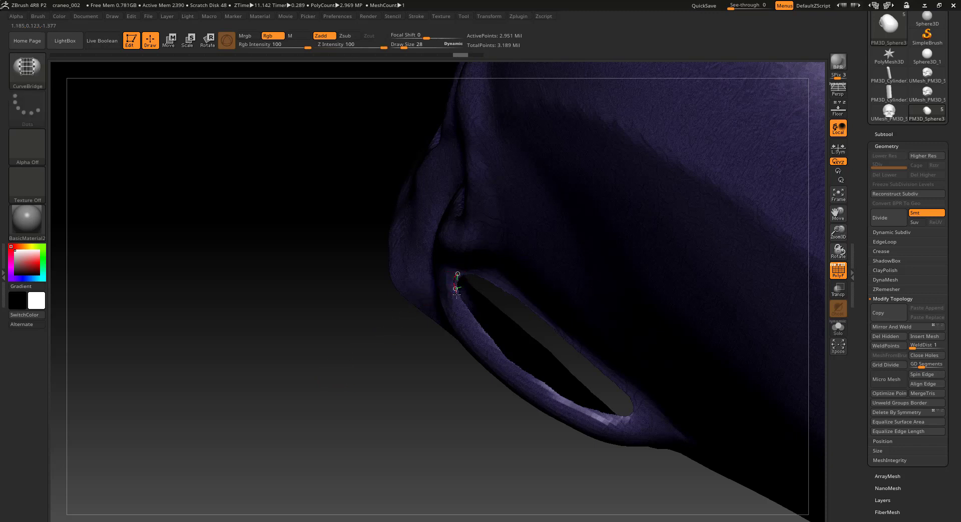
pyautogui.moveTo(463, 309); pyautogui.dragTo(469, 320)
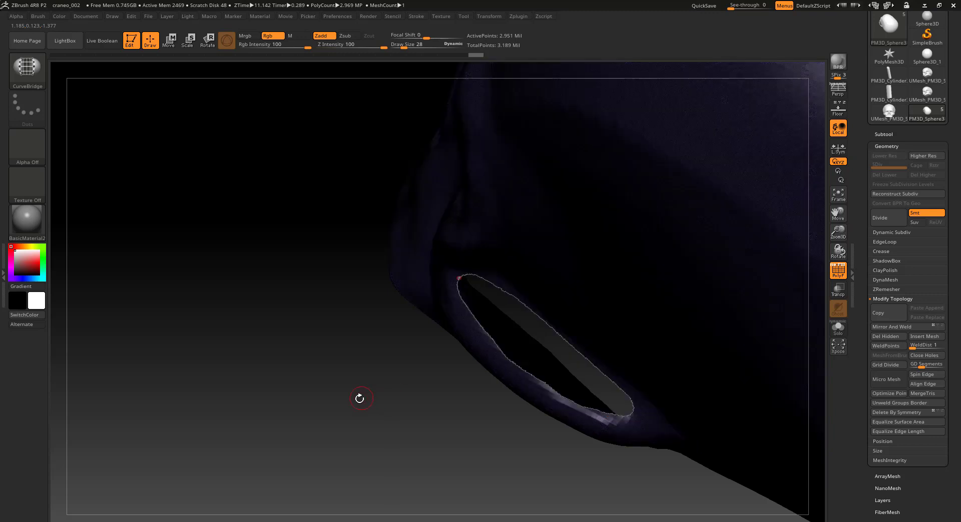
pyautogui.moveTo(355, 402); pyautogui.dragTo(448, 323)
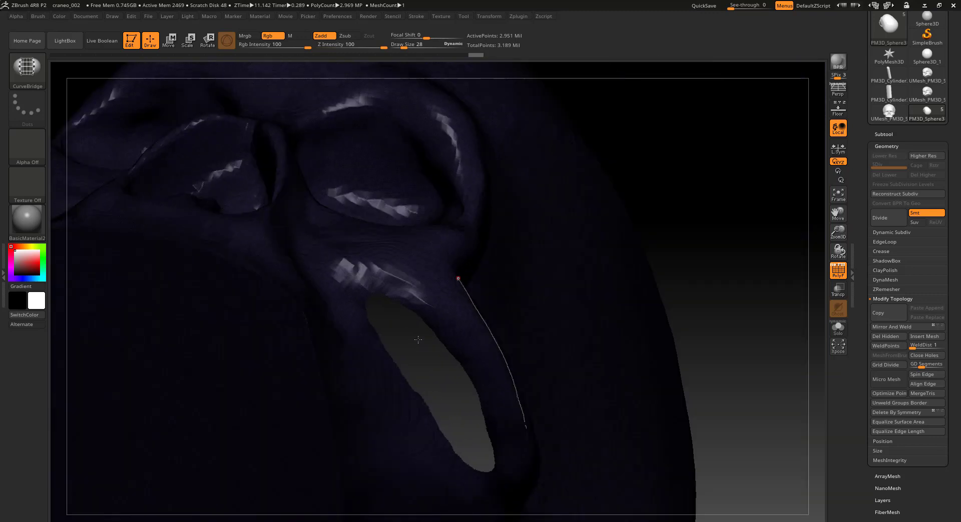
pyautogui.press('shift')
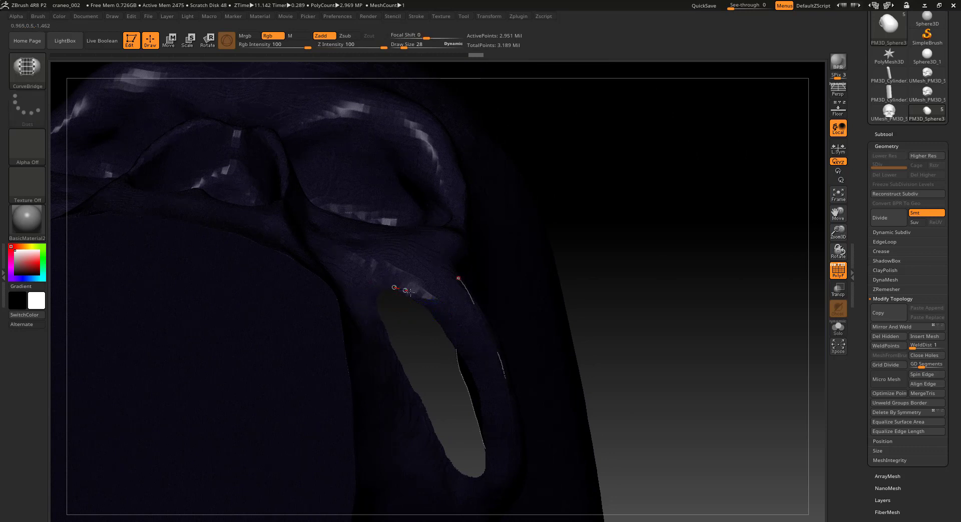
pyautogui.click(438, 320)
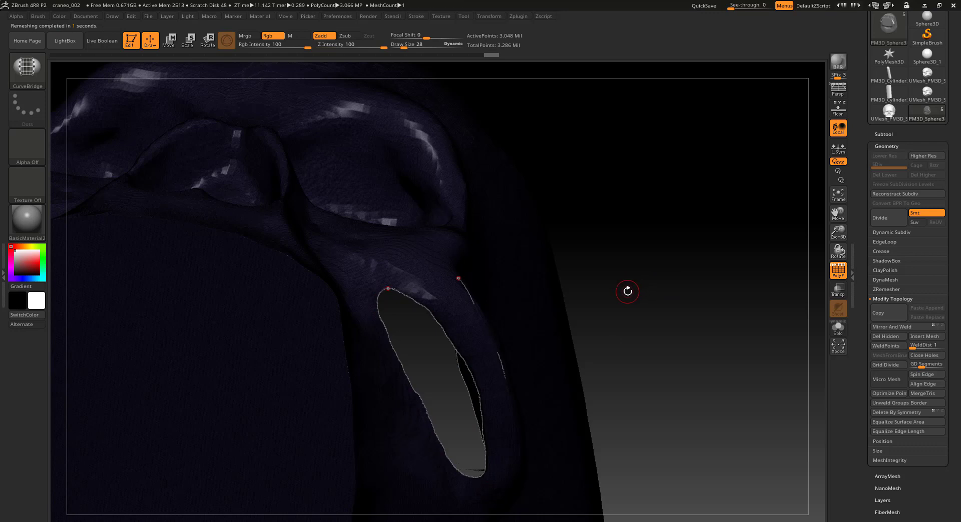
pyautogui.moveTo(627, 293); pyautogui.dragTo(606, 273)
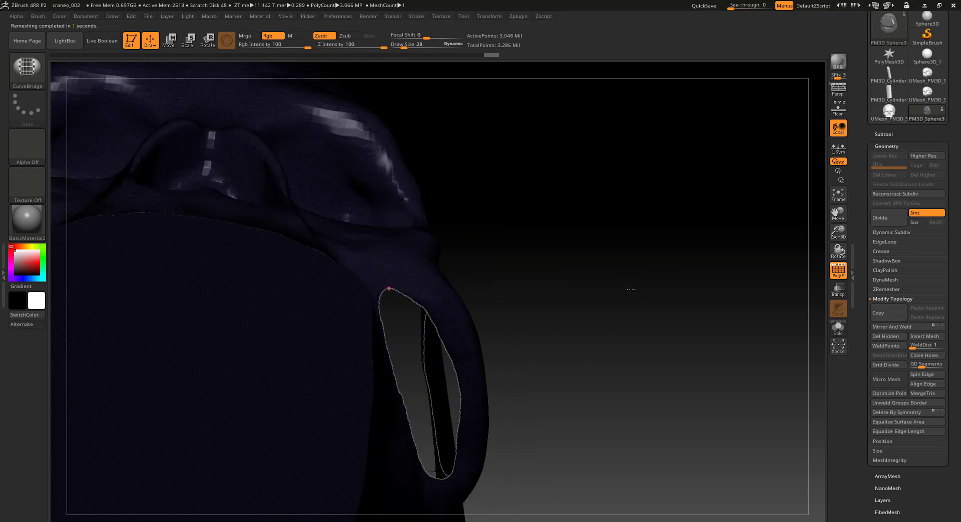
# Clear the mask from the whole mesh and rotate around the elongated hole.
pyautogui.press('ctrl')
pyautogui.keyDown('ctrl'); pyautogui.moveTo(597, 263); pyautogui.dragTo(673, 356); pyautogui.keyUp('ctrl')
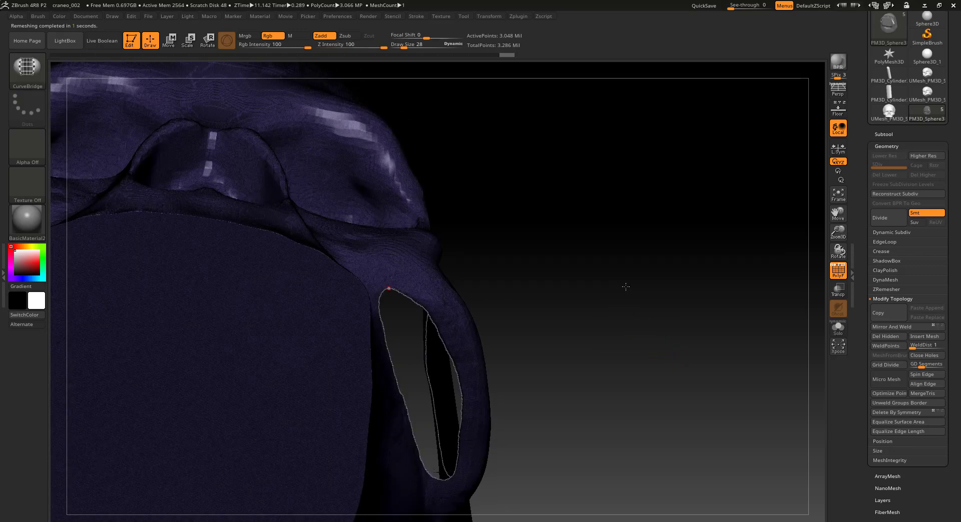
pyautogui.moveTo(625, 283)
pyautogui.mouseDown()
pyautogui.moveTo(566, 321)
pyautogui.moveTo(555, 324)
pyautogui.moveTo(552, 311)
pyautogui.mouseUp()
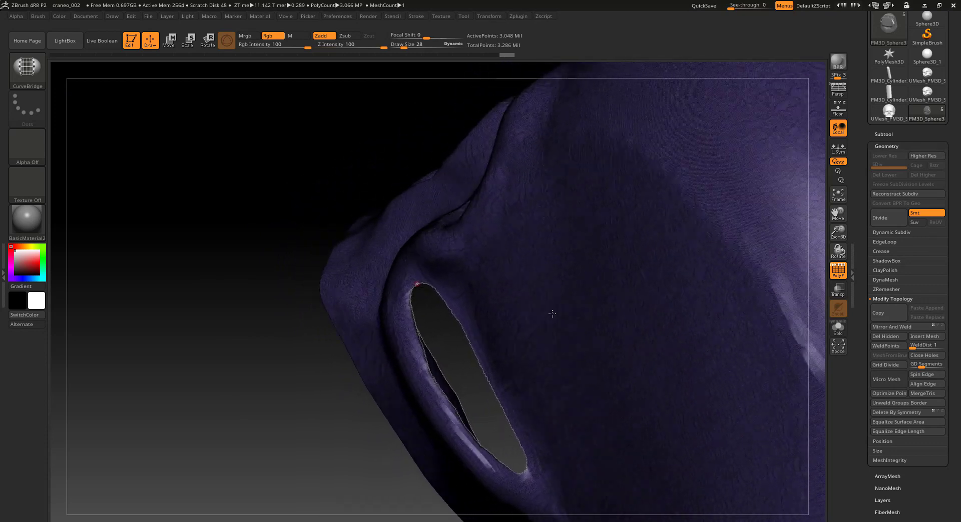
pyautogui.moveTo(300, 392)
pyautogui.mouseDown()
pyautogui.moveTo(191, 389)
pyautogui.moveTo(150, 326)
pyautogui.moveTo(146, 346)
pyautogui.moveTo(156, 350)
pyautogui.mouseUp()
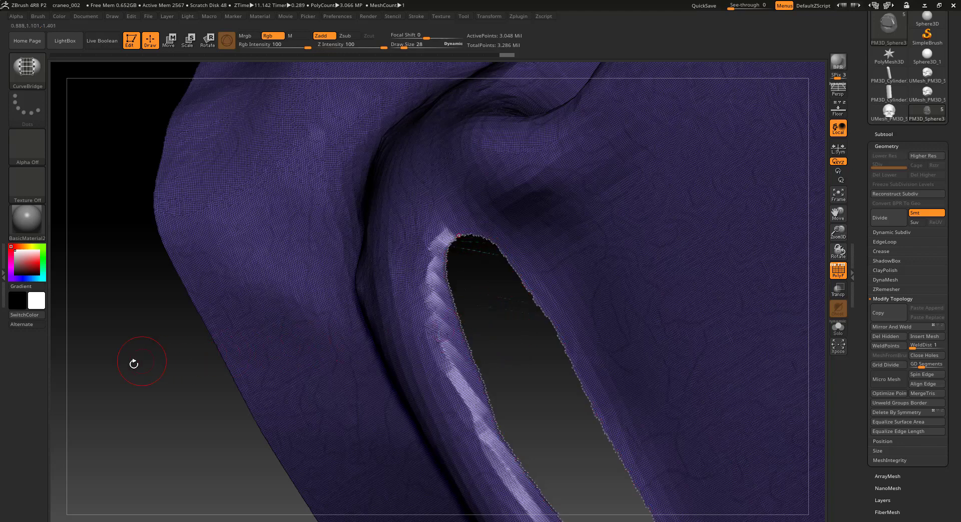
pyautogui.moveTo(133, 364); pyautogui.dragTo(563, 255)
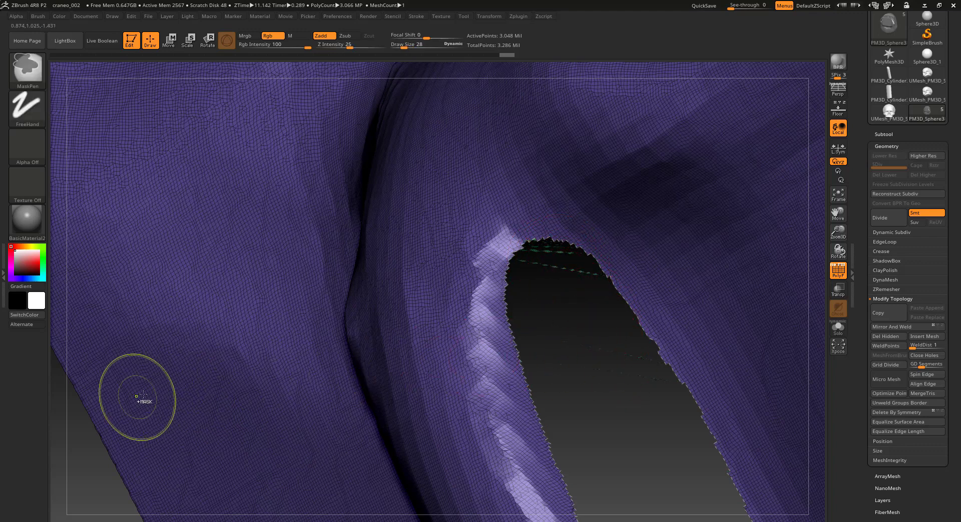
# Mask the entire mesh and remove the bridged strip, returning to 2.951 million points.
pyautogui.hotkey('ctrl', 'a')
pyautogui.press('b')
pyautogui.press('c')
pyautogui.press('b')
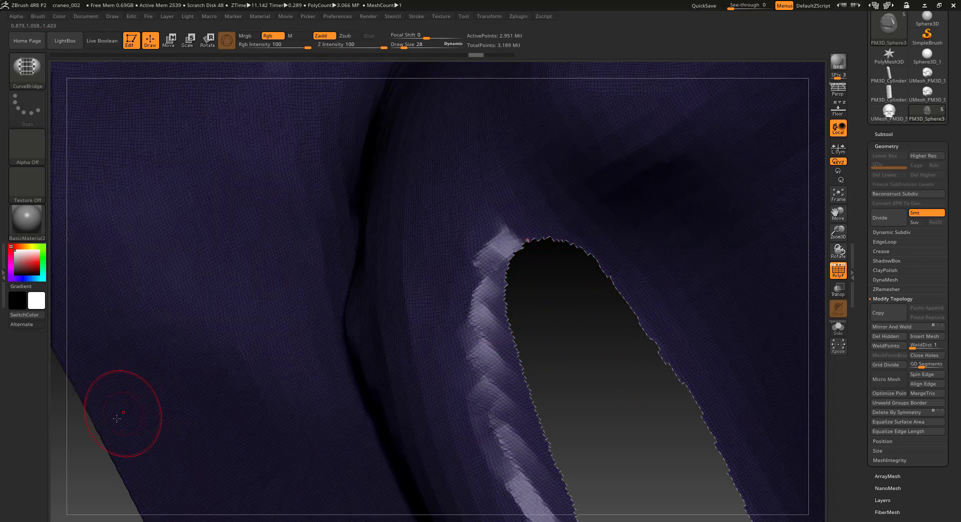
pyautogui.moveTo(86, 448); pyautogui.dragTo(435, 268)
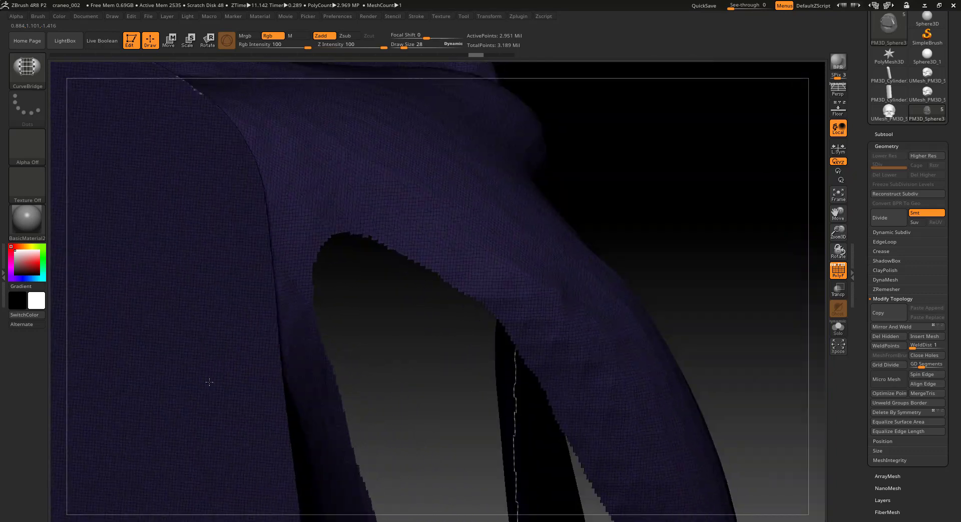
pyautogui.press('shift')
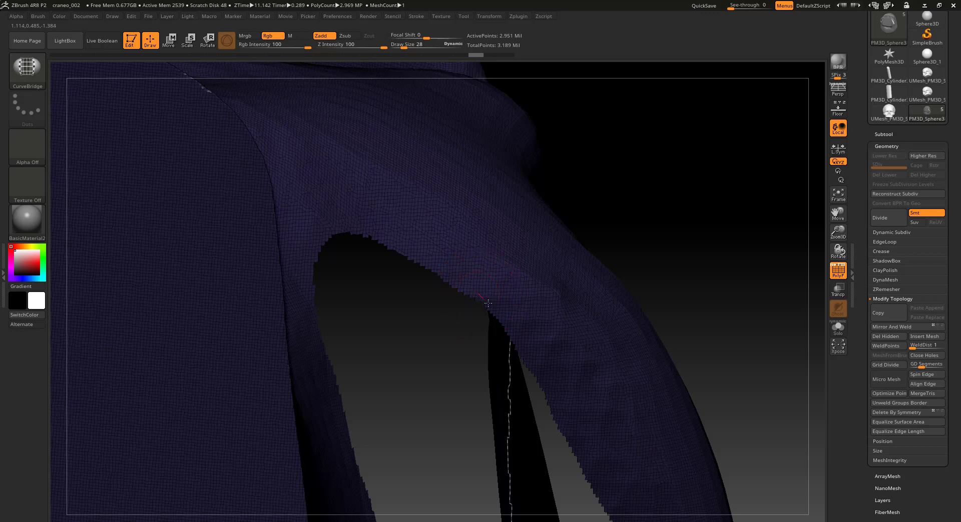
# Pick the hole's open border and bridge new geometry across it, reaching 3.031 million points.
pyautogui.click(541, 387)
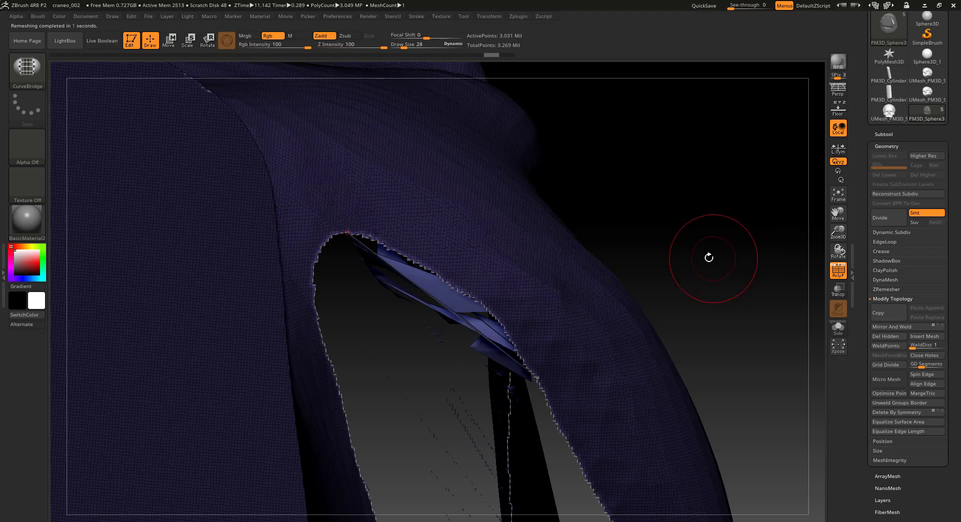
pyautogui.moveTo(701, 258)
pyautogui.keyDown('alt'); pyautogui.mouseDown()
pyautogui.moveTo(623, 286)
pyautogui.moveTo(606, 244)
pyautogui.mouseUp(); pyautogui.keyUp('alt')
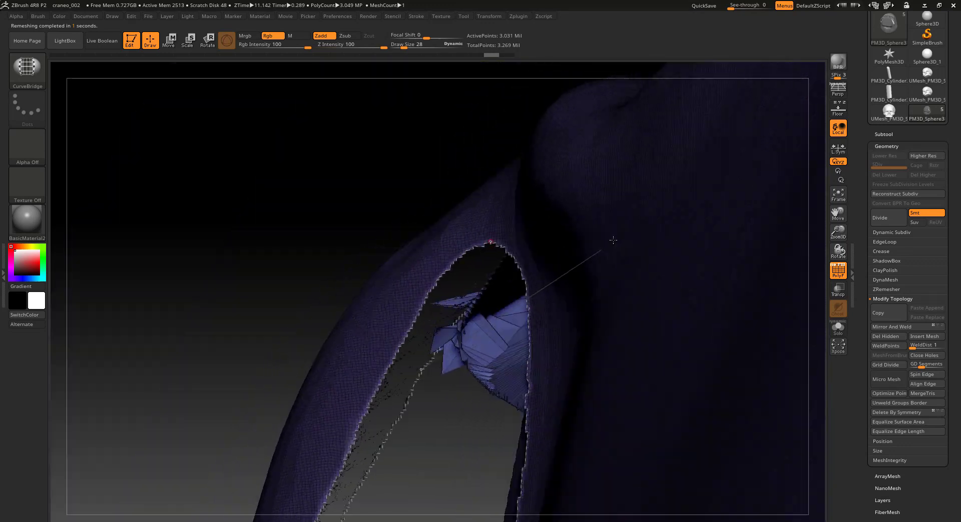
pyautogui.moveTo(613, 240)
pyautogui.mouseDown()
pyautogui.moveTo(624, 133)
pyautogui.moveTo(632, 157)
pyautogui.mouseUp()
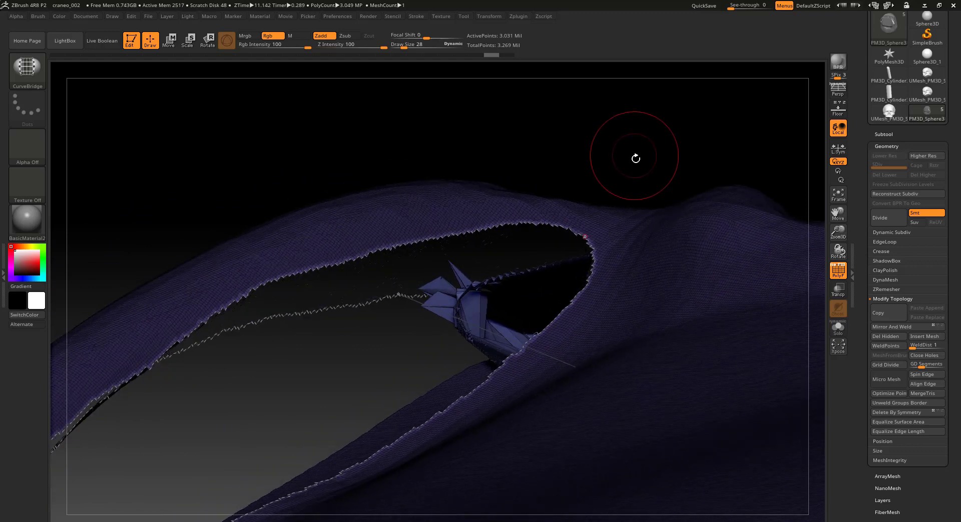
# Clear the mask from the mesh and bring up the brush picker.
pyautogui.press('ctrl')
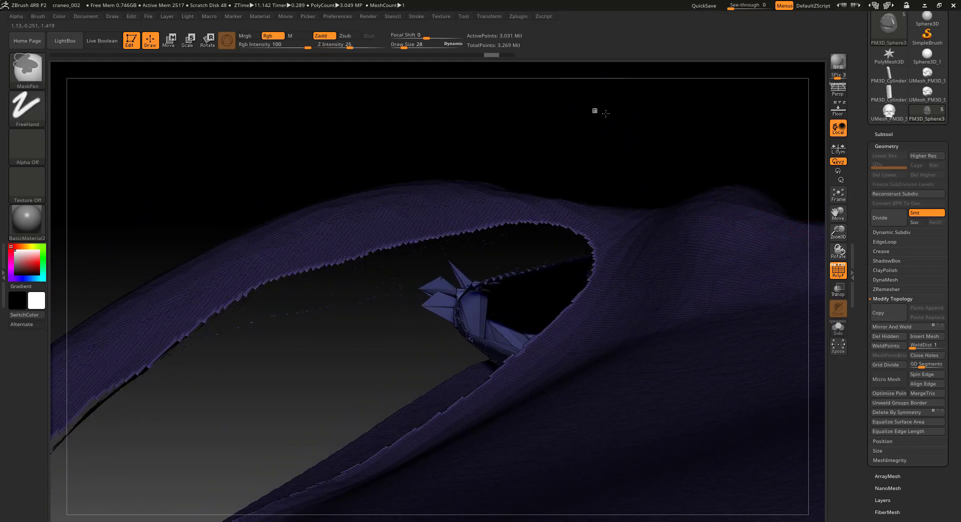
pyautogui.keyDown('ctrl'); pyautogui.moveTo(595, 110); pyautogui.dragTo(671, 163); pyautogui.keyUp('ctrl')
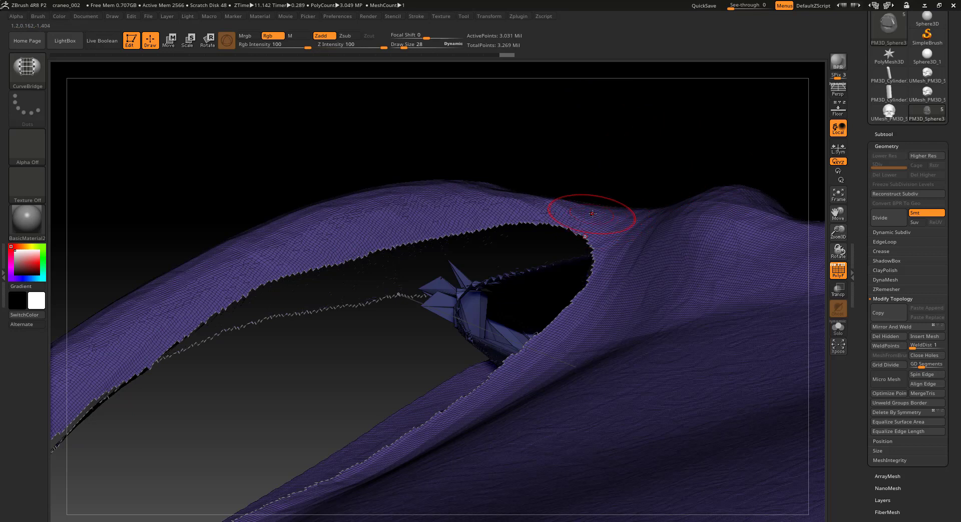
pyautogui.press('c')
pyautogui.press('b')
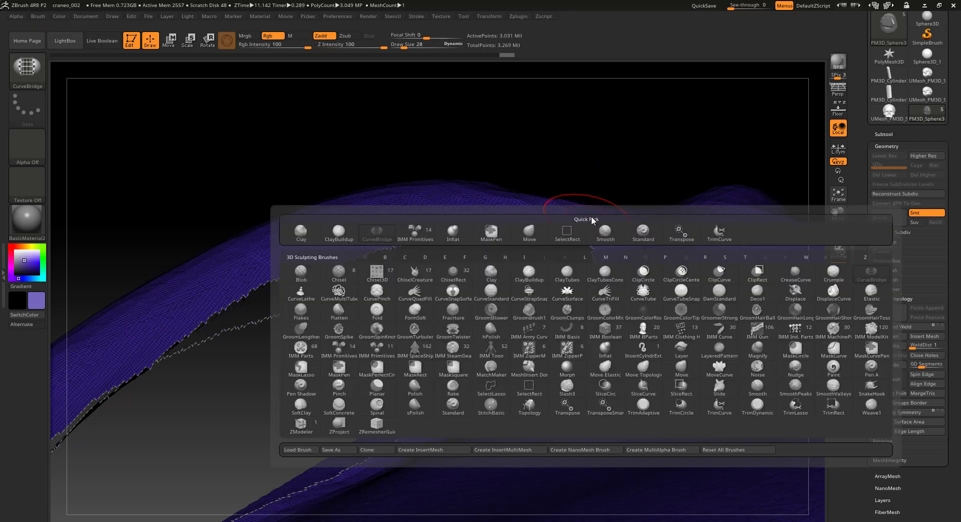
# Choose a build-up brush, sculpt small marks on the ridge above the hole, then undo.
pyautogui.press('b')
pyautogui.press('b')
pyautogui.press('b')
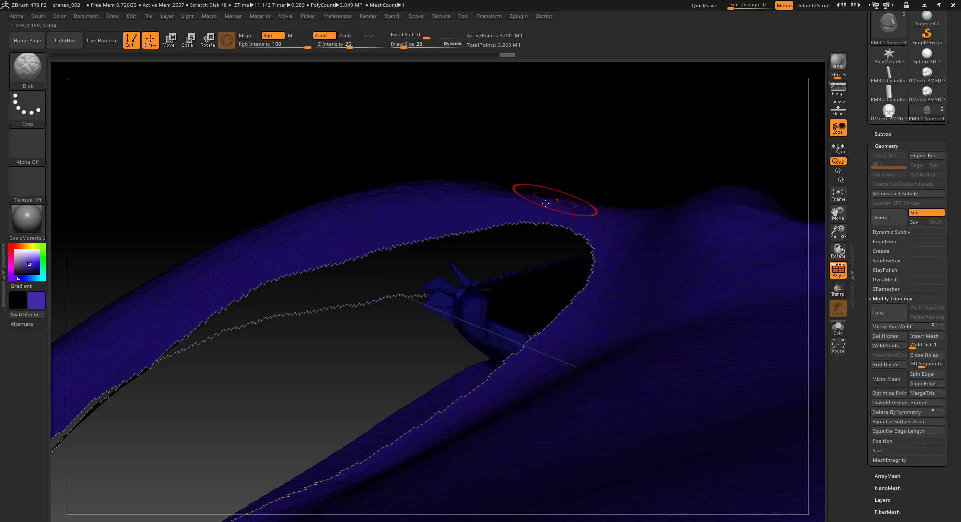
pyautogui.moveTo(480, 204)
pyautogui.mouseDown()
pyautogui.moveTo(501, 215)
pyautogui.moveTo(465, 199)
pyautogui.mouseUp()
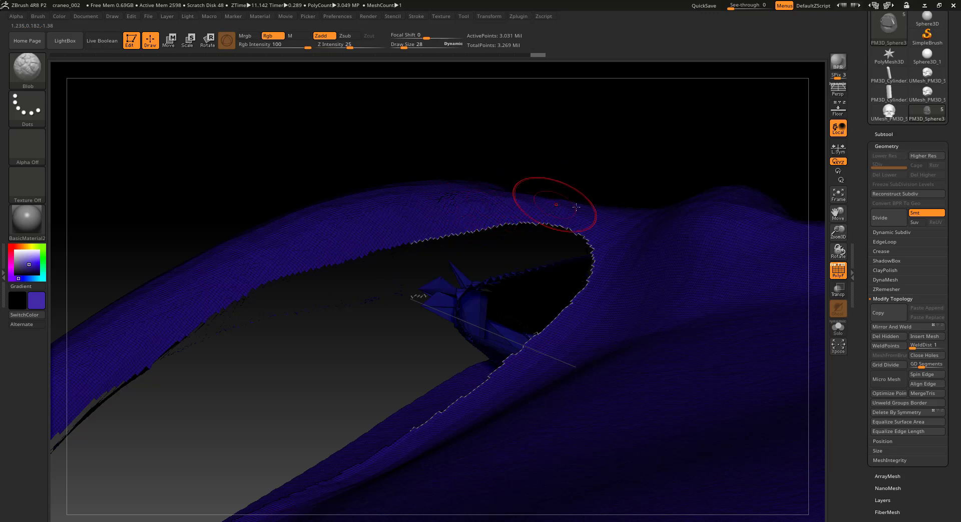
pyautogui.keyDown('ctrl'); pyautogui.moveTo(652, 244); pyautogui.dragTo(651, 164); pyautogui.keyUp('ctrl')
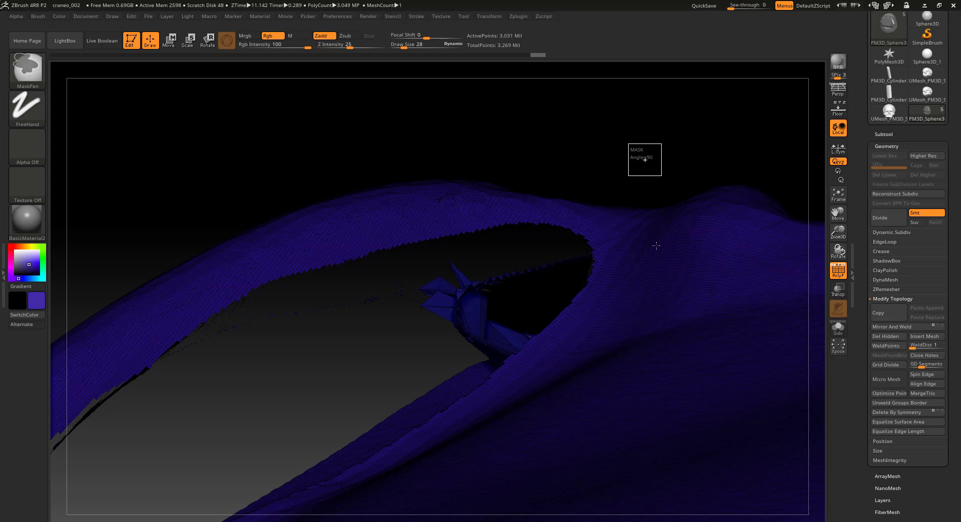
pyautogui.hotkey('ctrl', 'z')
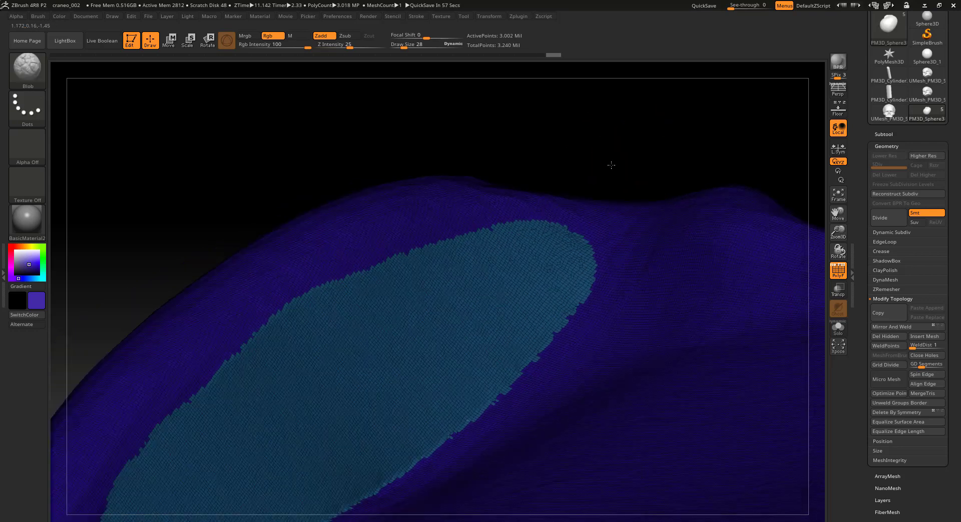
# Isolate the cyan polygroup patches, then hide them to show the rest.
pyautogui.moveTo(611, 165)
pyautogui.mouseDown()
pyautogui.moveTo(632, 197)
pyautogui.moveTo(575, 250)
pyautogui.mouseUp()
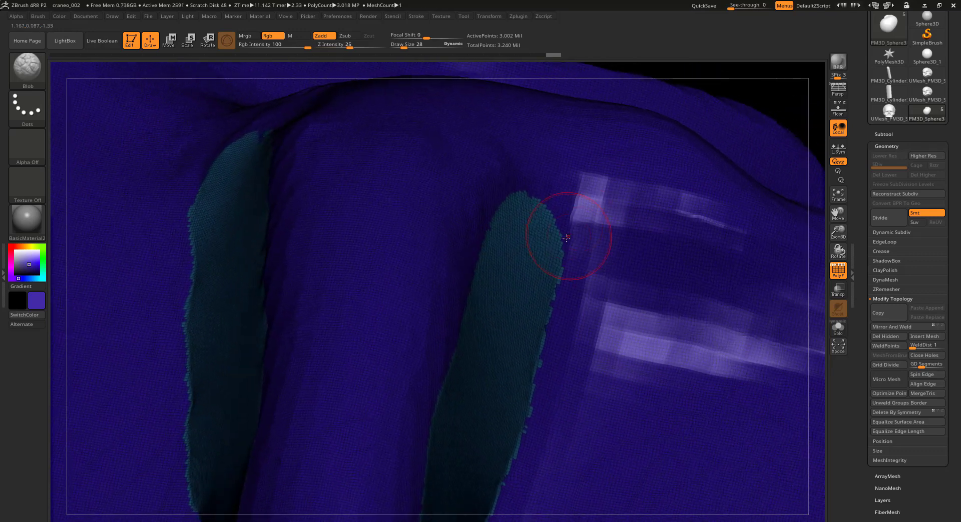
pyautogui.keyDown('ctrl'); pyautogui.keyDown('shift'); pyautogui.click(528, 263); pyautogui.keyUp('shift'); pyautogui.keyUp('ctrl')
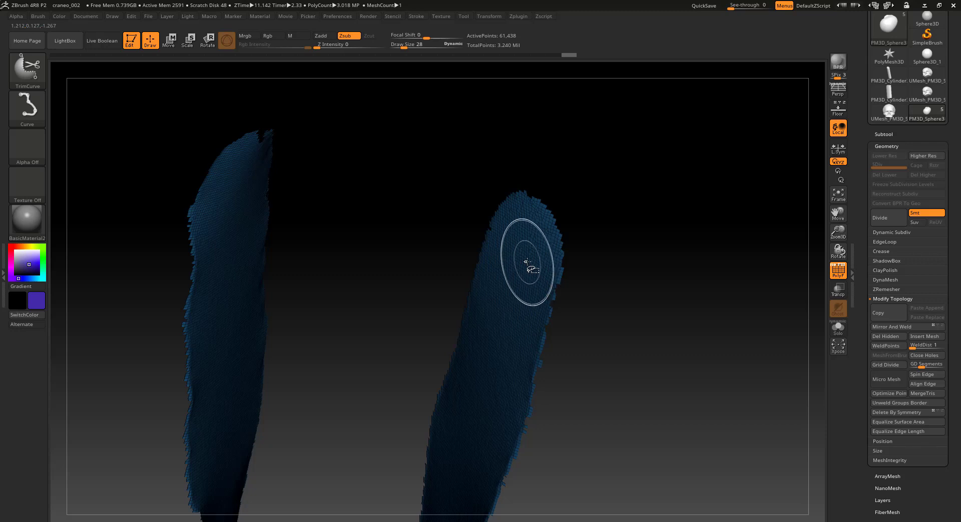
pyautogui.keyDown('ctrl'); pyautogui.keyDown('shift'); pyautogui.click(526, 261); pyautogui.keyUp('shift'); pyautogui.keyUp('ctrl')
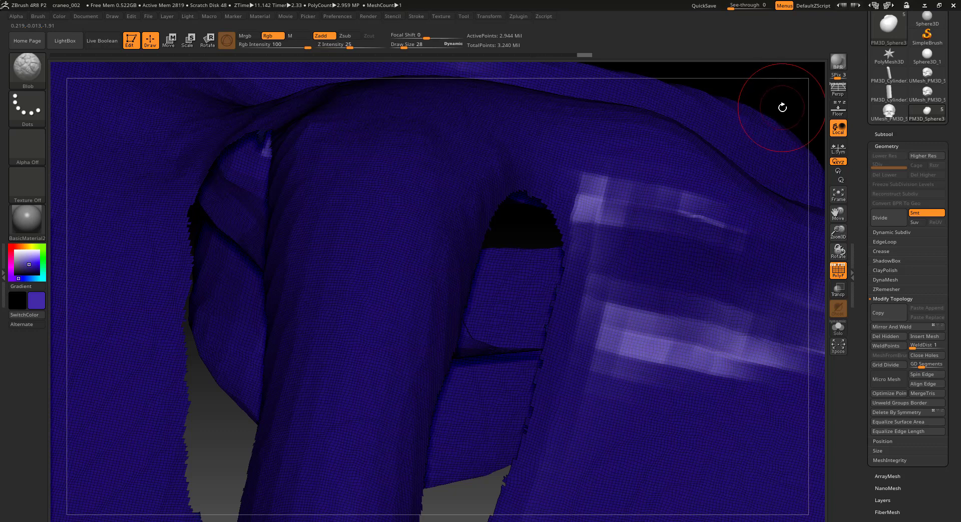
# Turn off the PolyF wireframe overlay and set the main colour to white.
pyautogui.moveTo(783, 105)
pyautogui.mouseDown()
pyautogui.moveTo(774, 132)
pyautogui.moveTo(810, 251)
pyautogui.mouseUp()
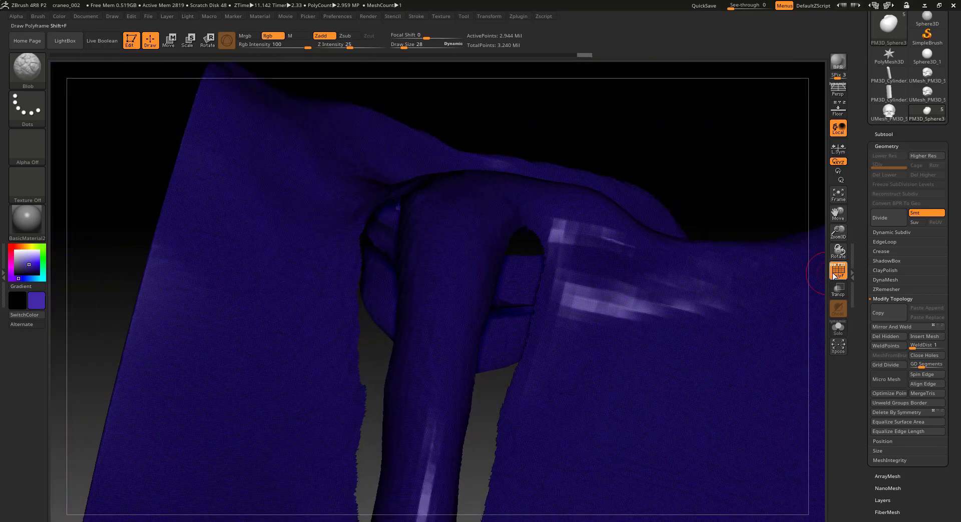
pyautogui.click(834, 274)
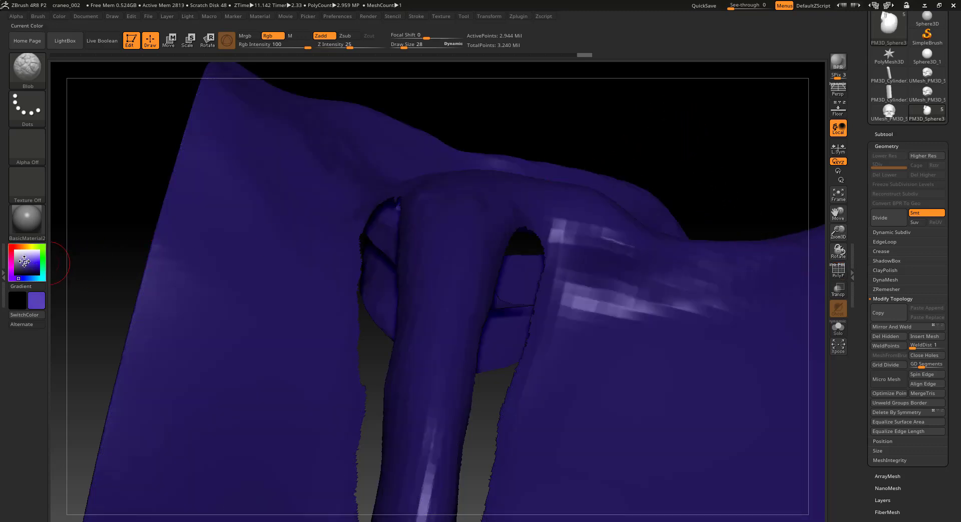
pyautogui.moveTo(24, 261); pyautogui.dragTo(16, 250)
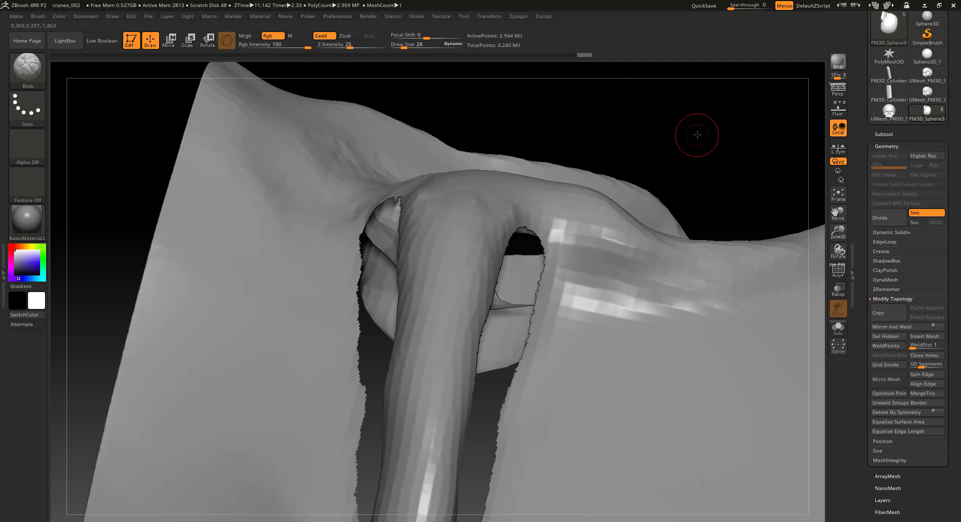
# Look into the gap and briefly isolate the interior strip, then show everything again.
pyautogui.moveTo(696, 135)
pyautogui.mouseDown()
pyautogui.moveTo(692, 121)
pyautogui.moveTo(727, 167)
pyautogui.moveTo(716, 173)
pyautogui.mouseUp()
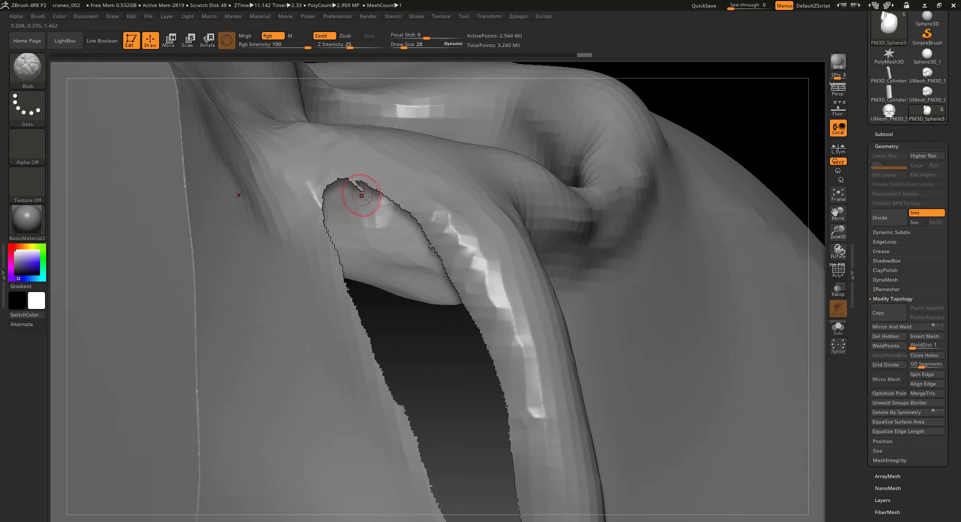
pyautogui.moveTo(755, 132)
pyautogui.mouseDown()
pyautogui.moveTo(782, 125)
pyautogui.moveTo(775, 193)
pyautogui.mouseUp()
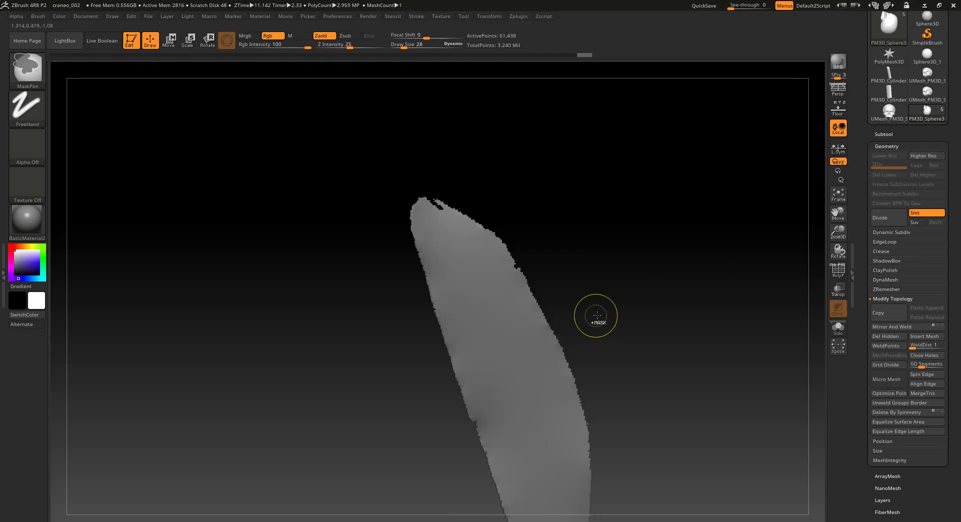
pyautogui.keyDown('ctrl'); pyautogui.keyDown('shift'); pyautogui.click(595, 318); pyautogui.keyUp('shift'); pyautogui.keyUp('ctrl')
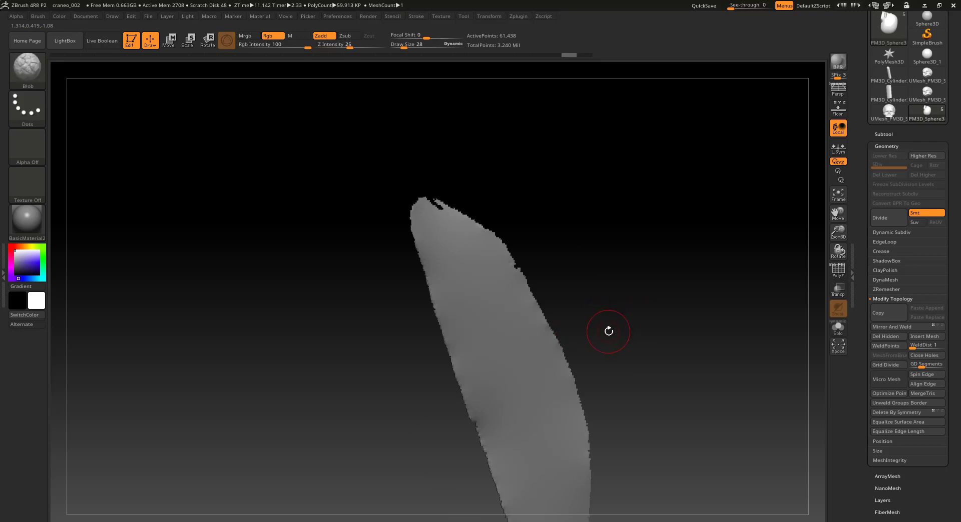
pyautogui.keyDown('ctrl'); pyautogui.keyDown('shift'); pyautogui.click(640, 335); pyautogui.keyUp('shift'); pyautogui.keyUp('ctrl')
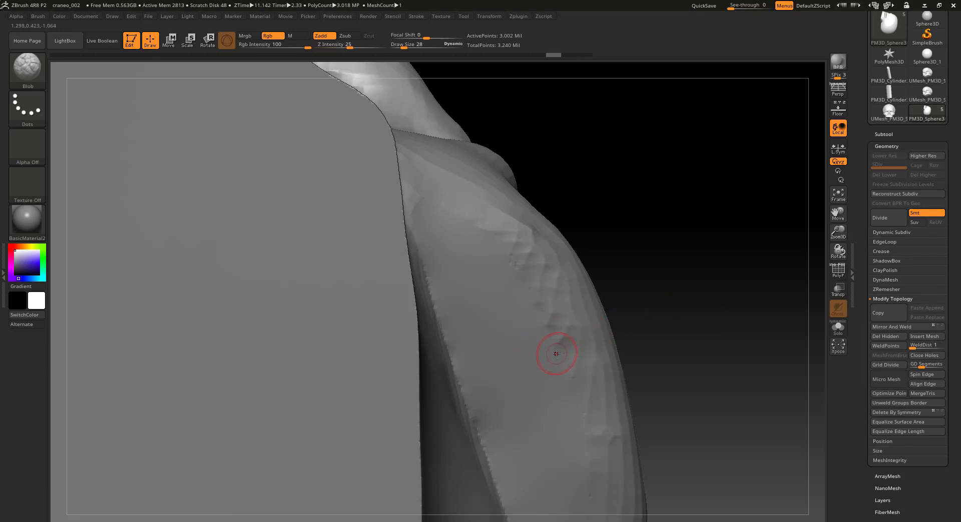
# Mask the entire mesh, isolate the narrow inner strip, and clear its mask.
pyautogui.hotkey('ctrl', 'shift')
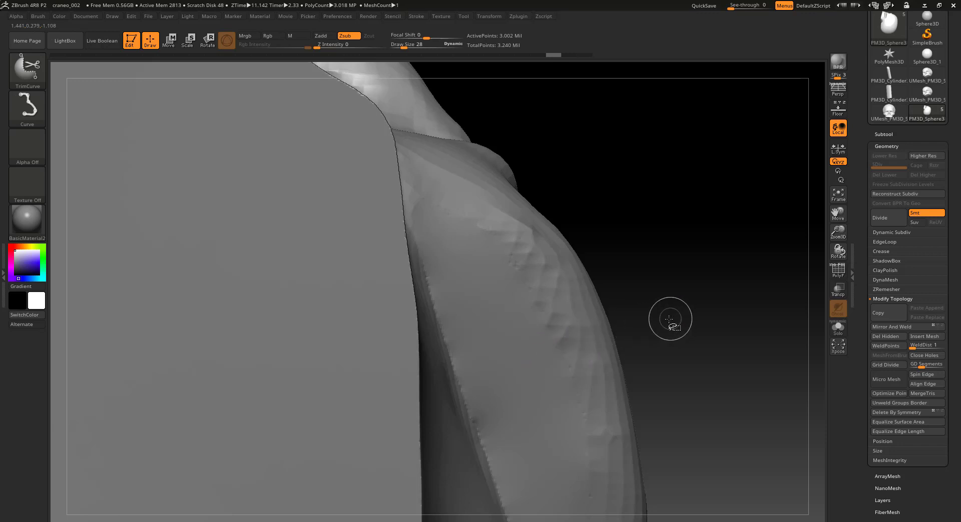
pyautogui.press('ctrl')
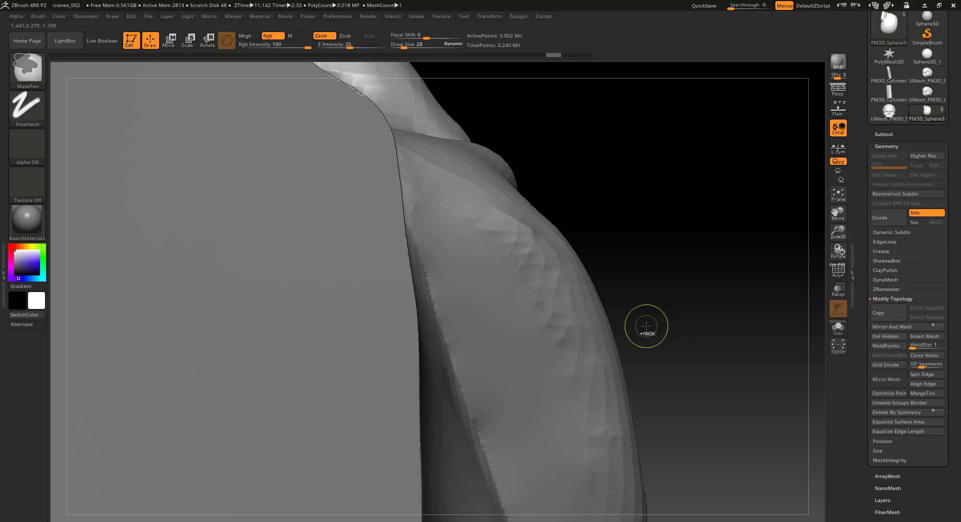
pyautogui.keyDown('ctrl'); pyautogui.click(661, 319); pyautogui.keyUp('ctrl')
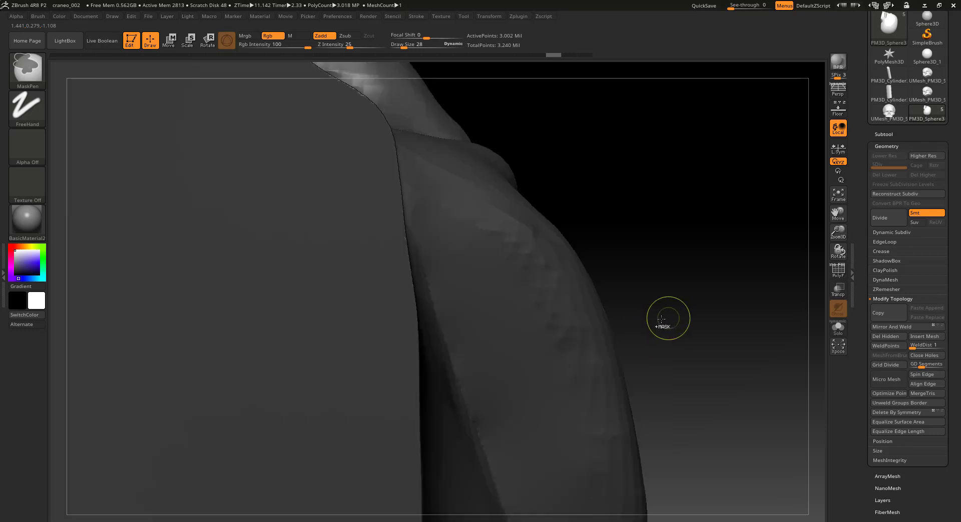
pyautogui.keyDown('ctrl'); pyautogui.keyDown('shift'); pyautogui.click(533, 348); pyautogui.keyUp('shift'); pyautogui.keyUp('ctrl')
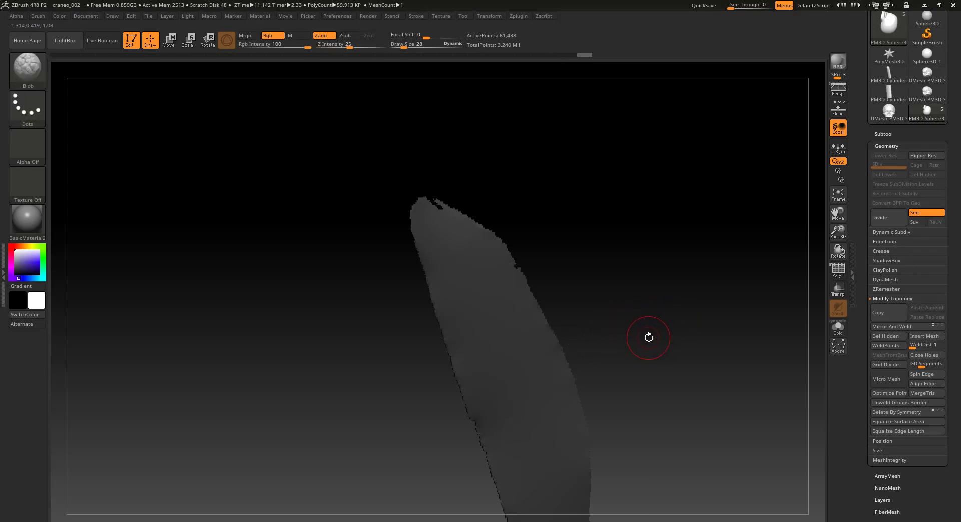
pyautogui.moveTo(659, 344)
pyautogui.mouseDown()
pyautogui.moveTo(639, 279)
pyautogui.moveTo(641, 247)
pyautogui.moveTo(659, 288)
pyautogui.mouseUp()
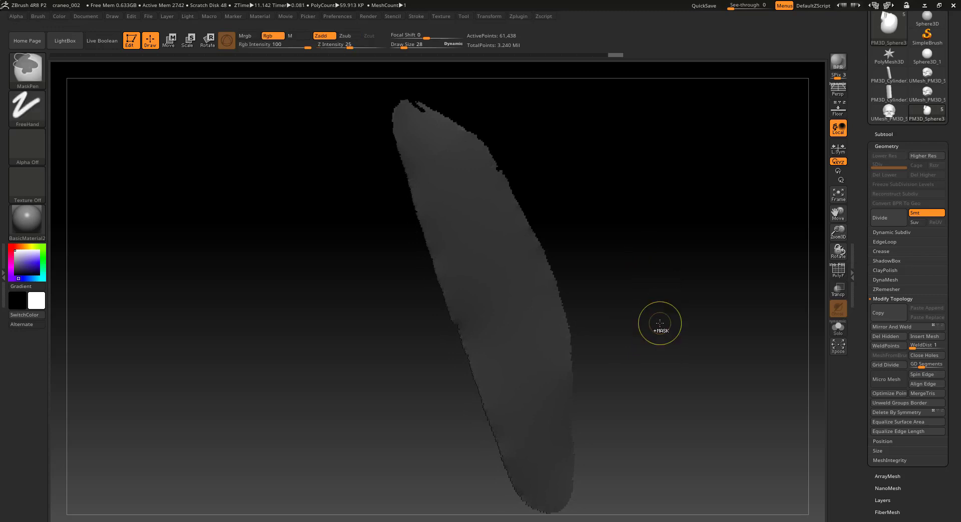
pyautogui.keyDown('ctrl'); pyautogui.click(660, 323); pyautogui.keyUp('ctrl')
# Show the whole skull again, leaving only the inner strip unmasked.
pyautogui.hotkey('ctrl', 'shift')
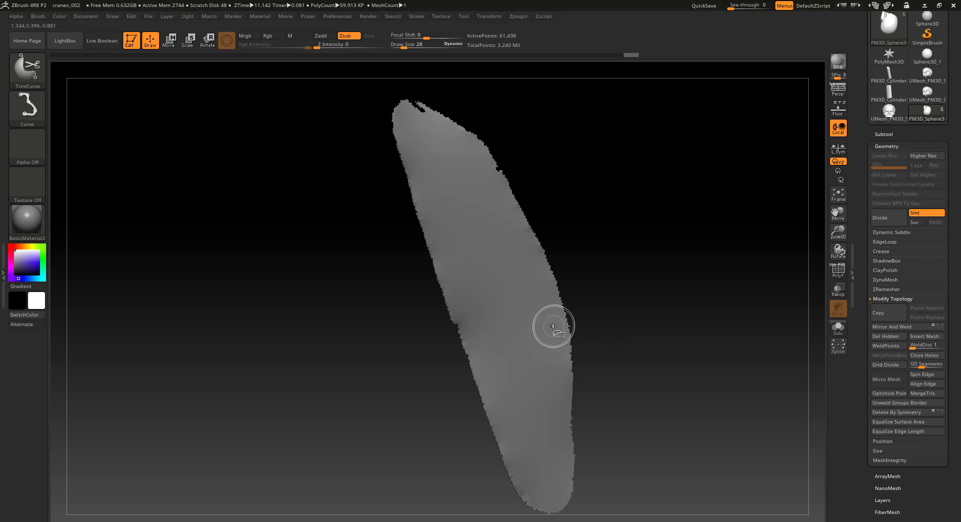
pyautogui.keyDown('ctrl'); pyautogui.keyDown('shift'); pyautogui.click(545, 330); pyautogui.keyUp('shift'); pyautogui.keyUp('ctrl')
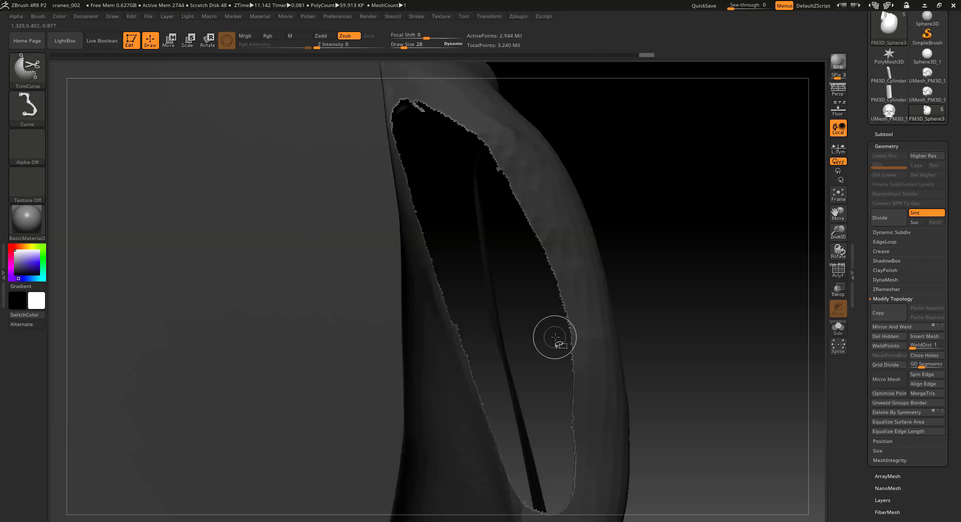
pyautogui.keyDown('ctrl'); pyautogui.keyDown('shift'); pyautogui.click(683, 316); pyautogui.keyUp('shift'); pyautogui.keyUp('ctrl')
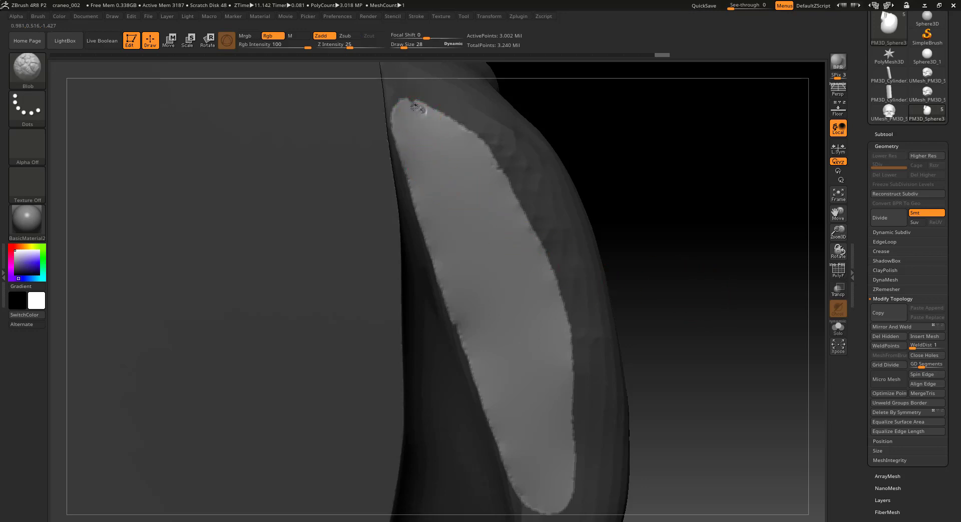
pyautogui.press('ctrl')
pyautogui.press('ctrl')
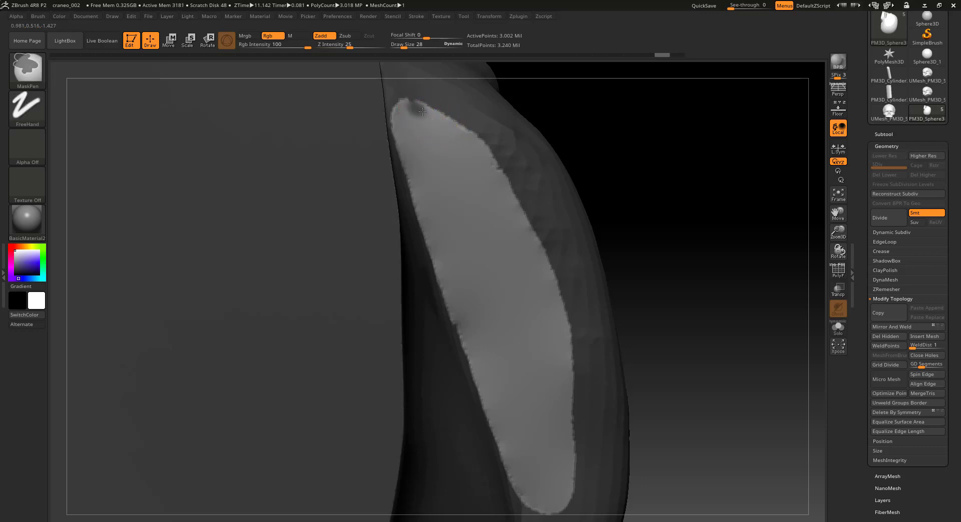
pyautogui.press('ctrl')
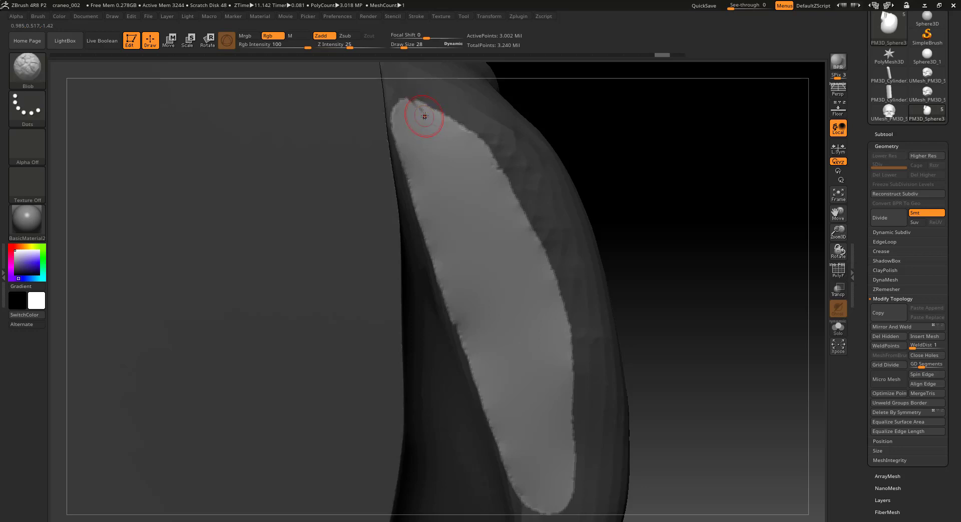
pyautogui.press('ctrl')
pyautogui.press('ctrl')
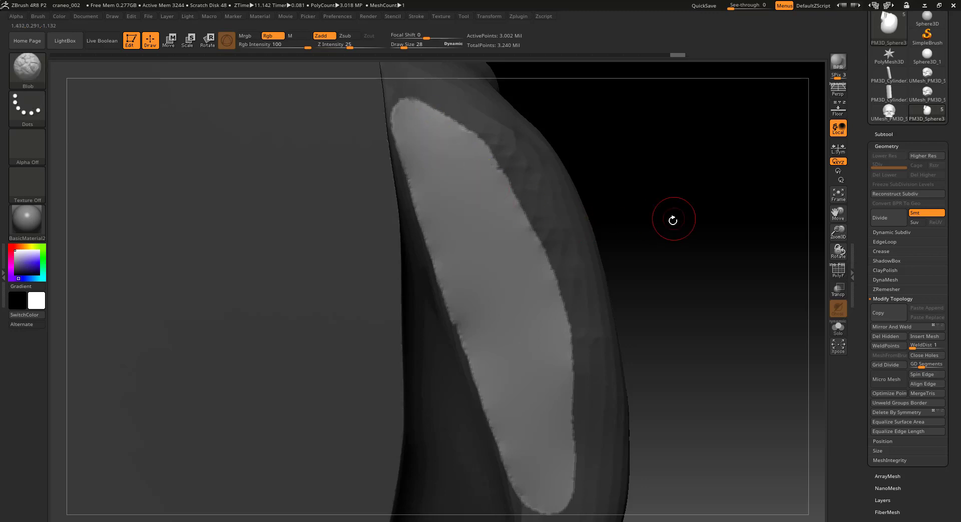
pyautogui.keyDown('alt'); pyautogui.moveTo(690, 232); pyautogui.dragTo(689, 249); pyautogui.keyUp('alt')
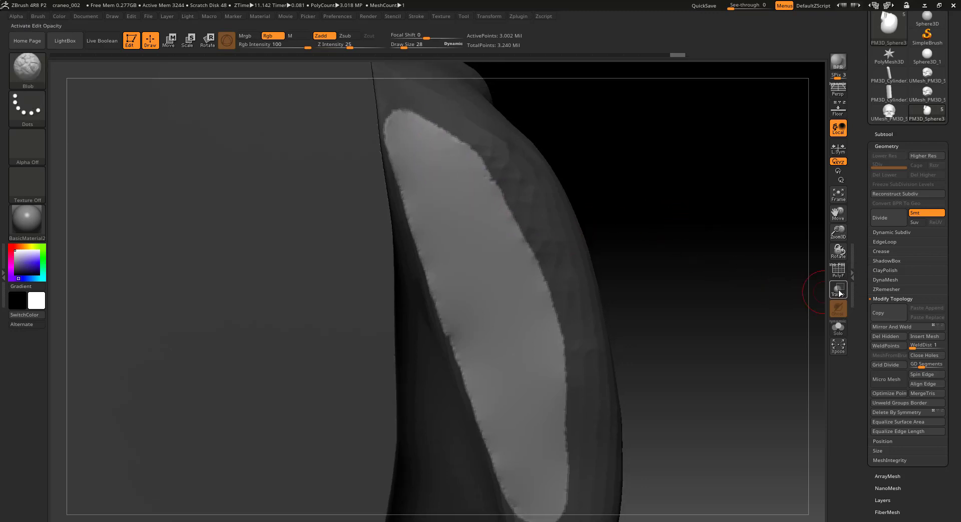
# Turn on polygroup colouring, unmask the strip's upper tip, and briefly isolate the teal polygroup.
pyautogui.click(839, 272)
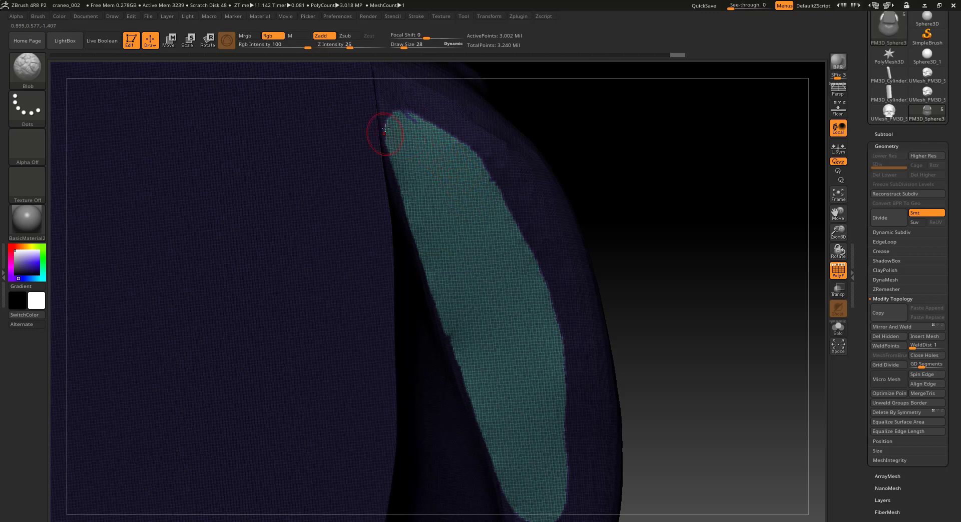
pyautogui.keyDown('ctrl'); pyautogui.keyDown('alt'); pyautogui.moveTo(408, 124); pyautogui.dragTo(416, 126); pyautogui.keyUp('alt'); pyautogui.keyUp('ctrl')
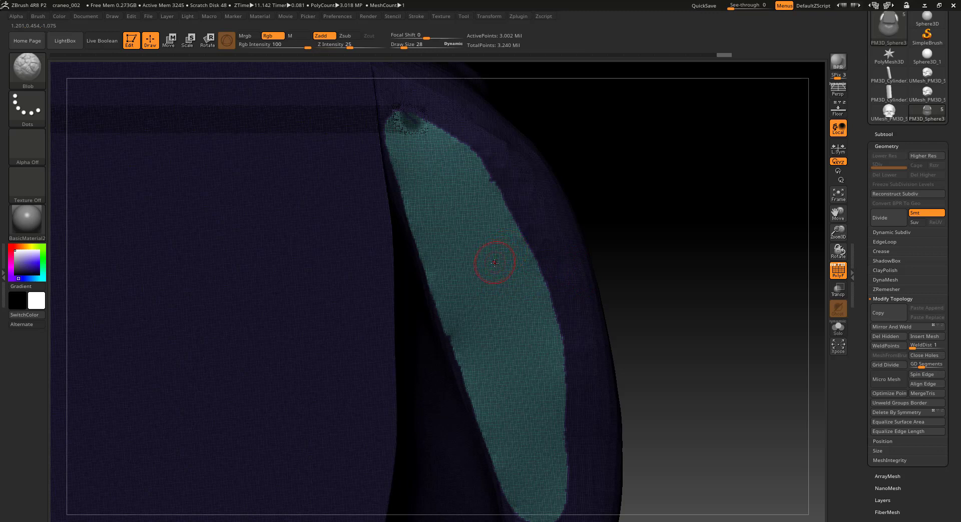
pyautogui.hotkey('ctrl', 'shift')
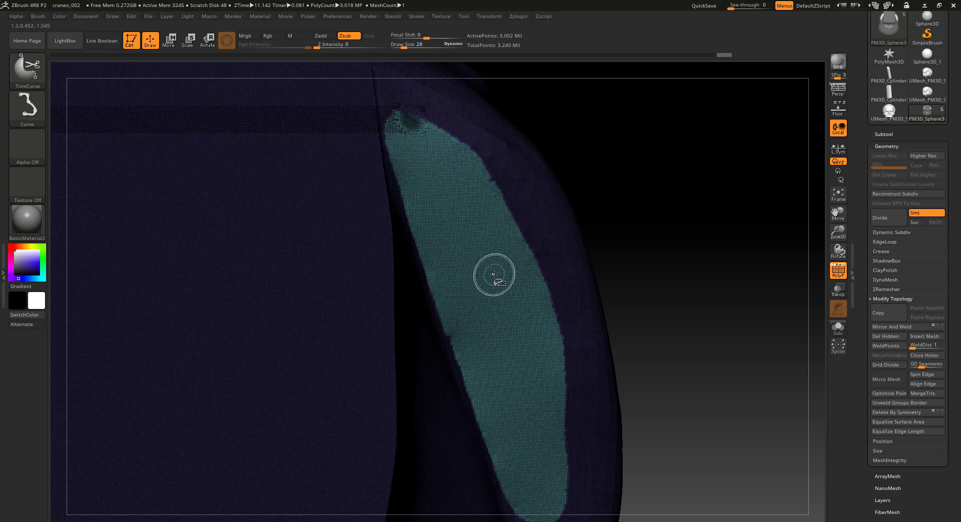
pyautogui.keyDown('ctrl'); pyautogui.keyDown('shift'); pyautogui.click(494, 274); pyautogui.keyUp('shift'); pyautogui.keyUp('ctrl')
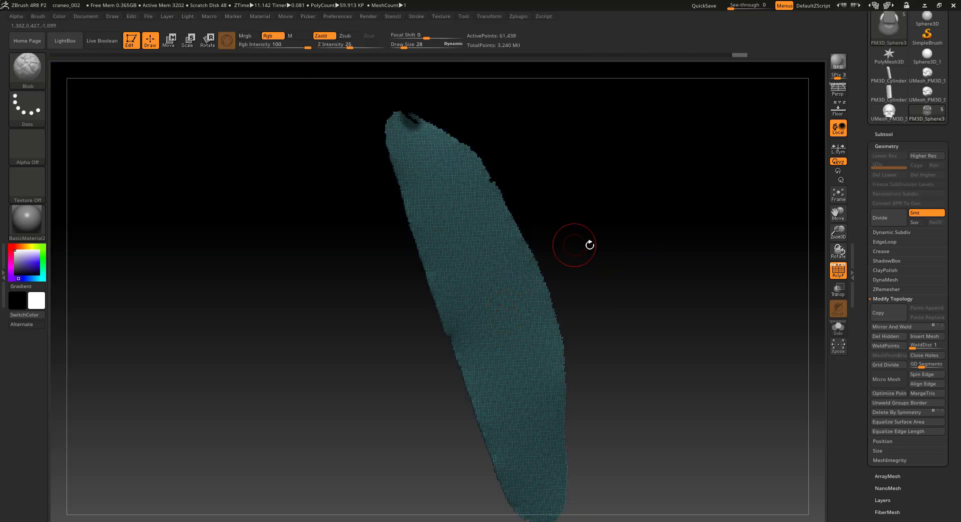
pyautogui.keyDown('ctrl'); pyautogui.keyDown('shift'); pyautogui.click(611, 257); pyautogui.keyUp('shift'); pyautogui.keyUp('ctrl')
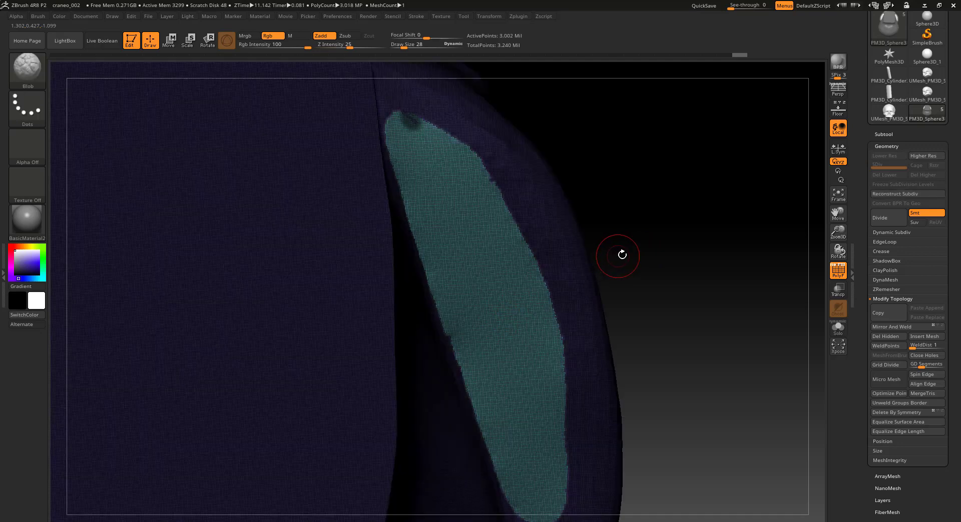
pyautogui.moveTo(680, 247)
pyautogui.mouseDown()
pyautogui.moveTo(593, 274)
pyautogui.moveTo(672, 265)
pyautogui.mouseUp()
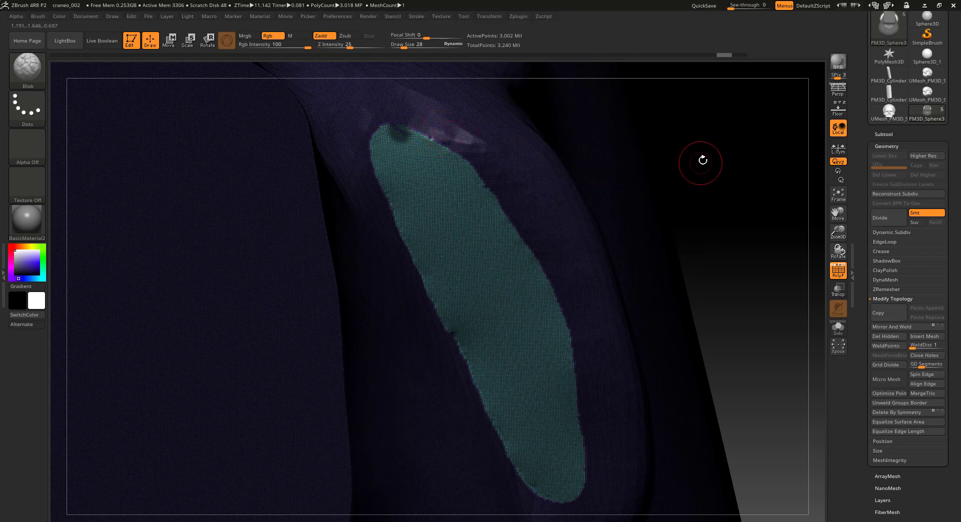
pyautogui.moveTo(701, 160); pyautogui.dragTo(494, 155)
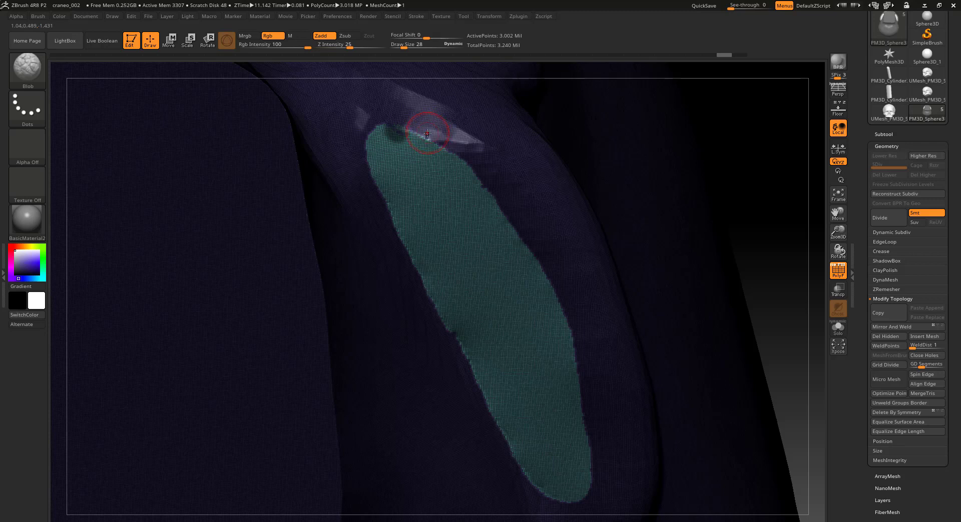
# Paint the mask along the strip's top edge to tidy the oval's upper border.
pyautogui.press('ctrl')
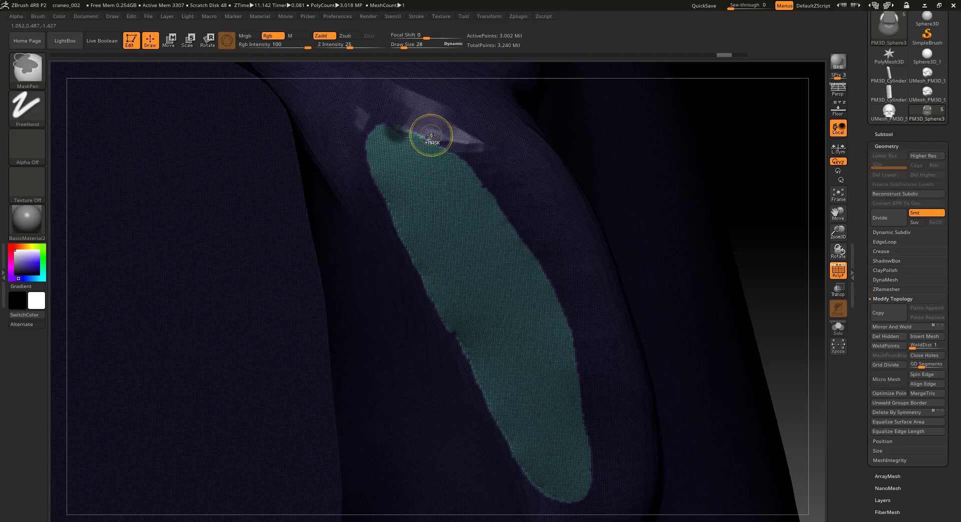
pyautogui.keyDown('ctrl'); pyautogui.moveTo(381, 127); pyautogui.dragTo(440, 142); pyautogui.keyUp('ctrl')
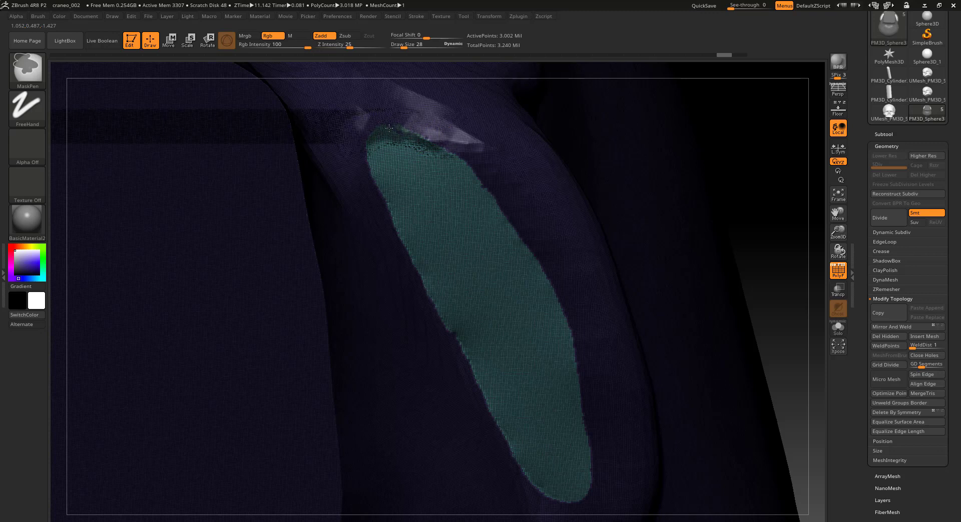
pyautogui.keyDown('ctrl'); pyautogui.moveTo(383, 128); pyautogui.dragTo(466, 170); pyautogui.keyUp('ctrl')
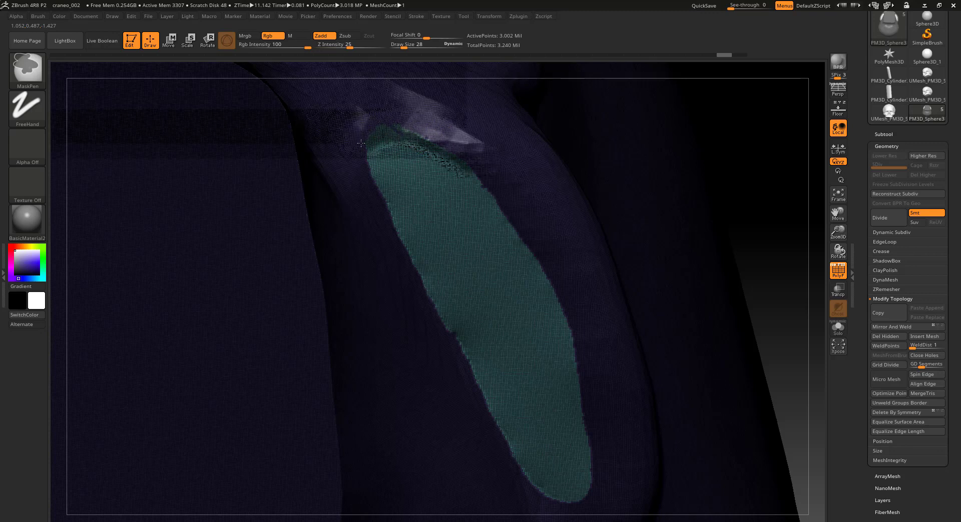
pyautogui.keyDown('ctrl'); pyautogui.moveTo(355, 177); pyautogui.dragTo(390, 130); pyautogui.keyUp('ctrl')
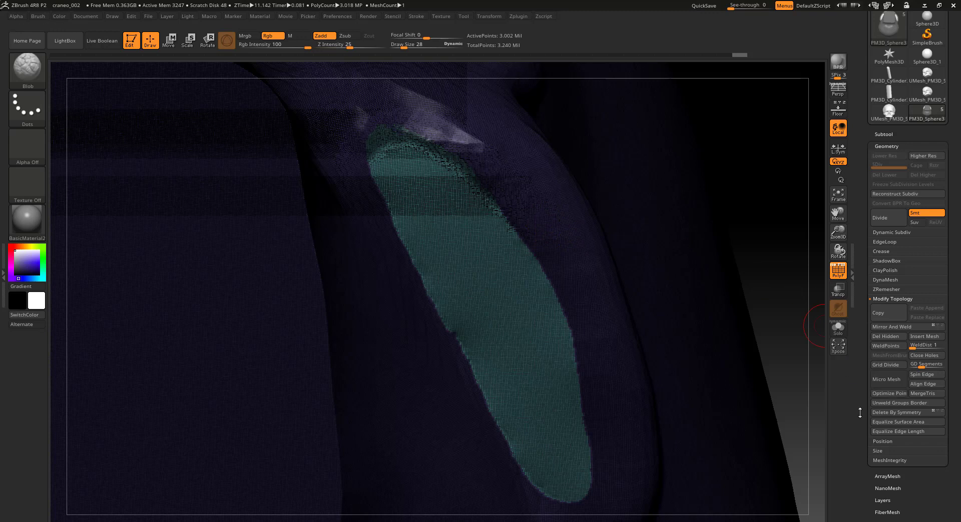
# Turn the masked oval into its own polygroup with Group Masked.
pyautogui.scroll(-5, 881, 410)
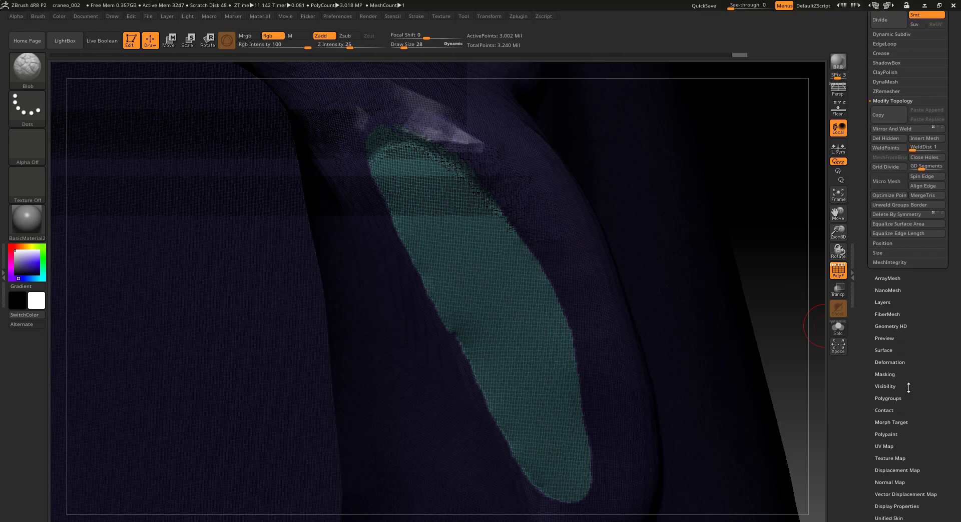
pyautogui.click(889, 398)
pyautogui.scroll(3, 880, 430)
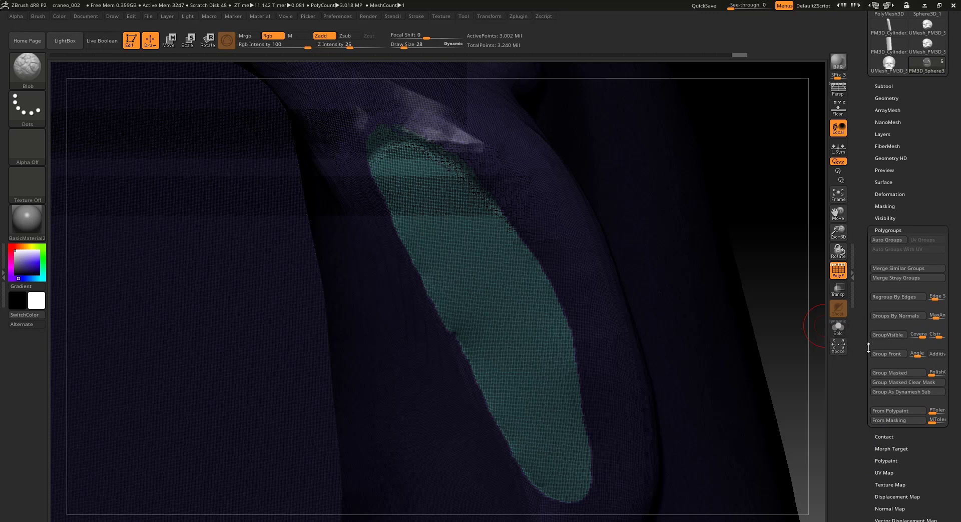
pyautogui.click(881, 373)
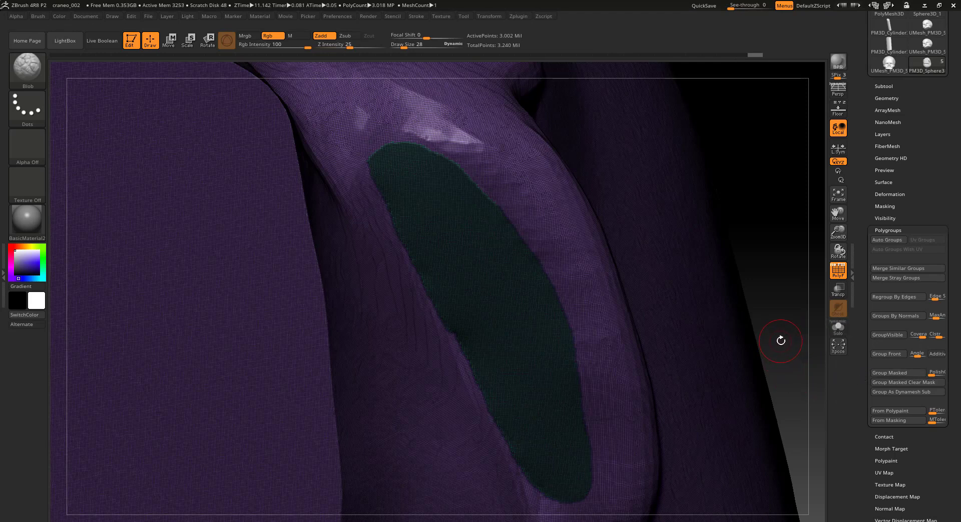
pyautogui.moveTo(782, 333)
pyautogui.mouseDown()
pyautogui.moveTo(734, 358)
pyautogui.moveTo(779, 350)
pyautogui.moveTo(771, 281)
pyautogui.mouseUp()
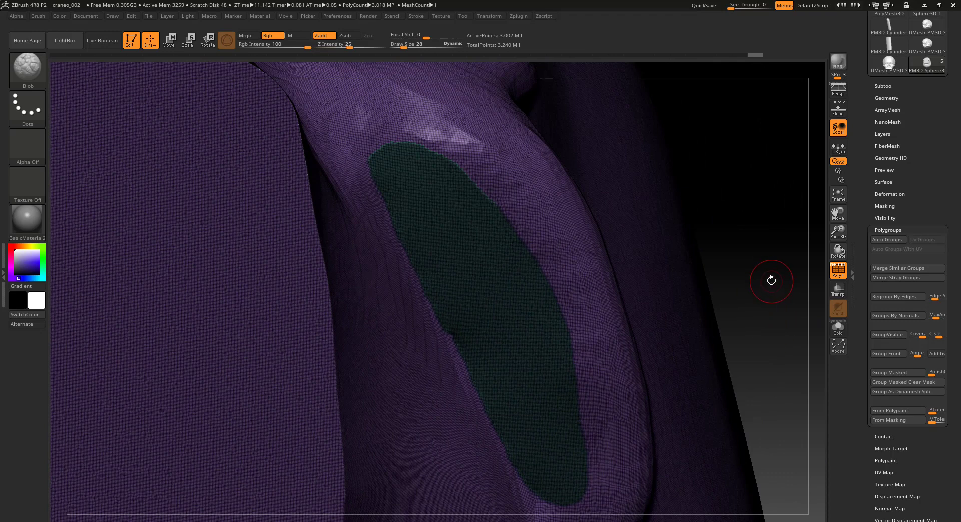
# Invert the mask so only the oval stays unmasked, and frame it in view.
pyautogui.keyDown('ctrl'); pyautogui.click(759, 284); pyautogui.keyUp('ctrl')
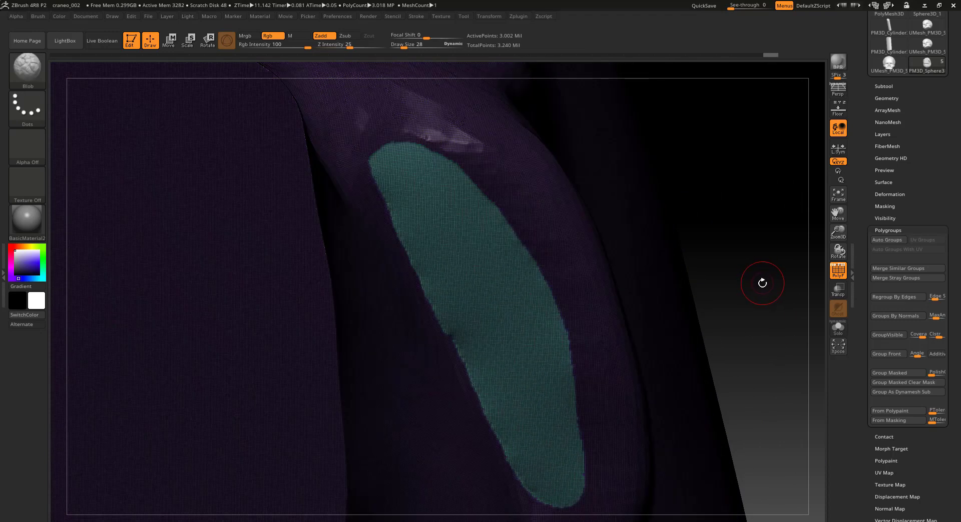
pyautogui.moveTo(762, 283)
pyautogui.mouseDown()
pyautogui.moveTo(709, 296)
pyautogui.moveTo(676, 317)
pyautogui.mouseUp()
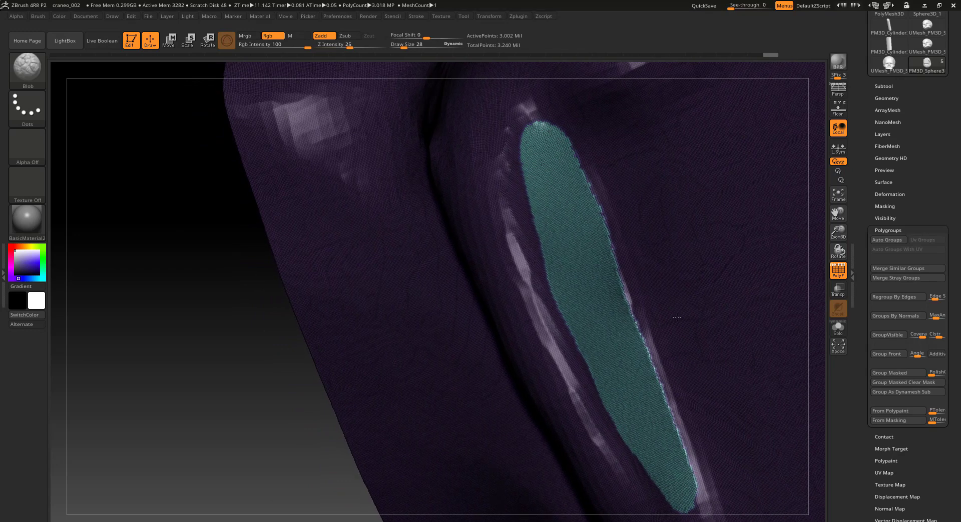
pyautogui.moveTo(231, 407); pyautogui.dragTo(235, 413)
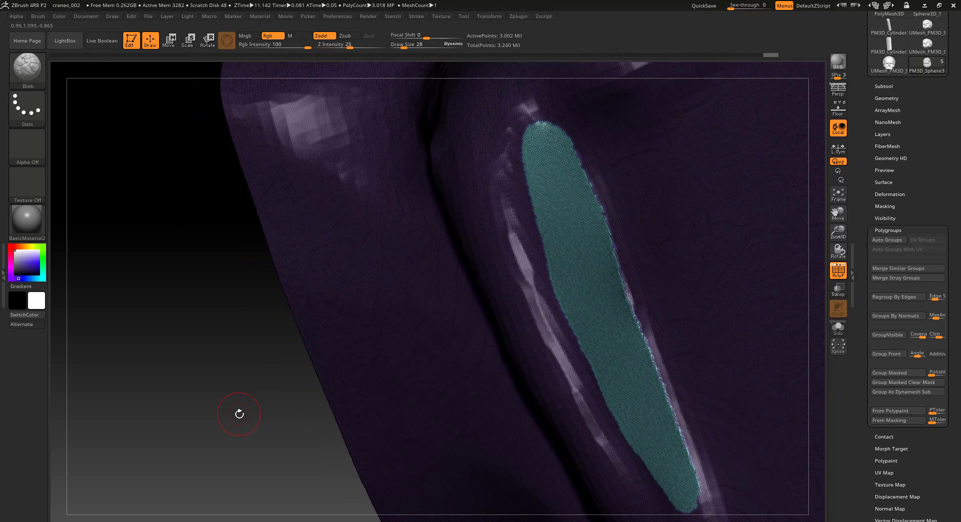
pyautogui.moveTo(207, 408); pyautogui.dragTo(475, 313)
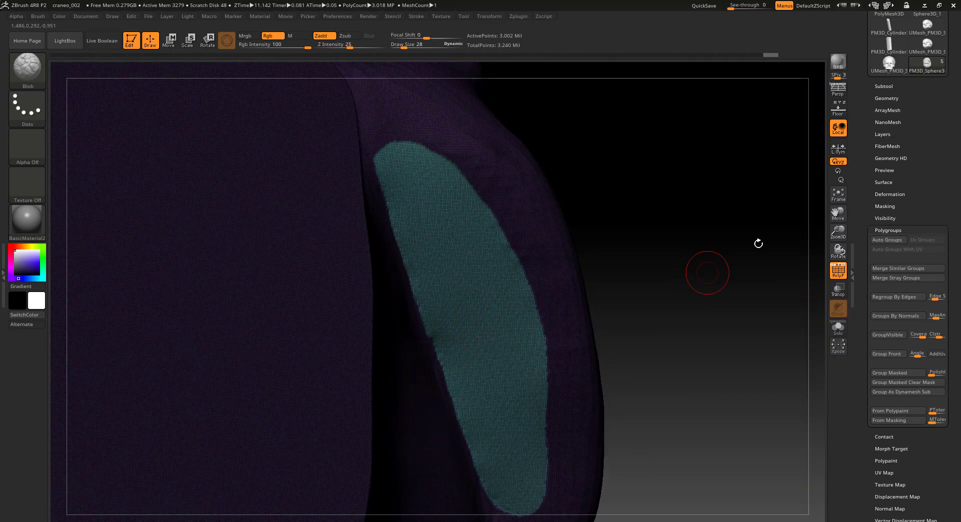
pyautogui.scroll(1, 878, 174)
pyautogui.scroll(1, 885, 169)
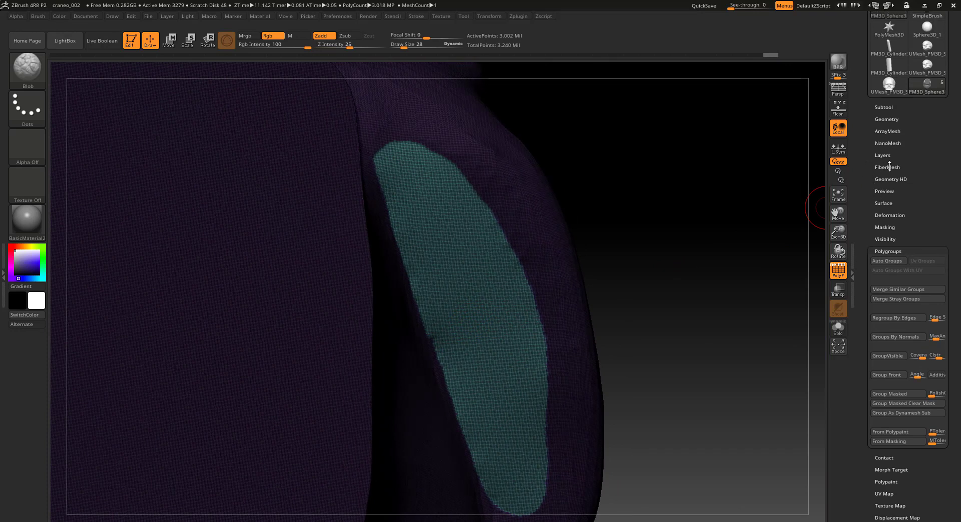
# Run GroupsLoops with Loops at 2 and Triangle off, lifting active points to 3.015 million.
pyautogui.click(886, 120)
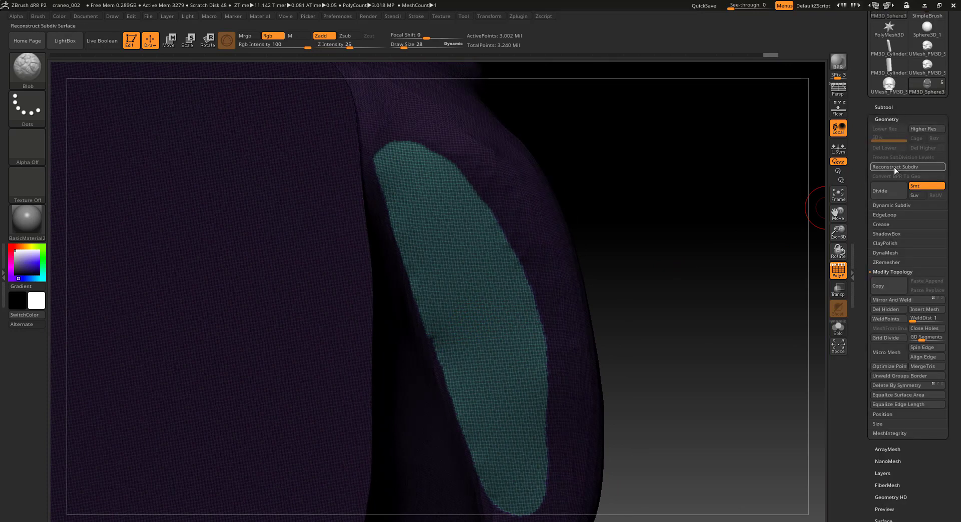
pyautogui.click(885, 214)
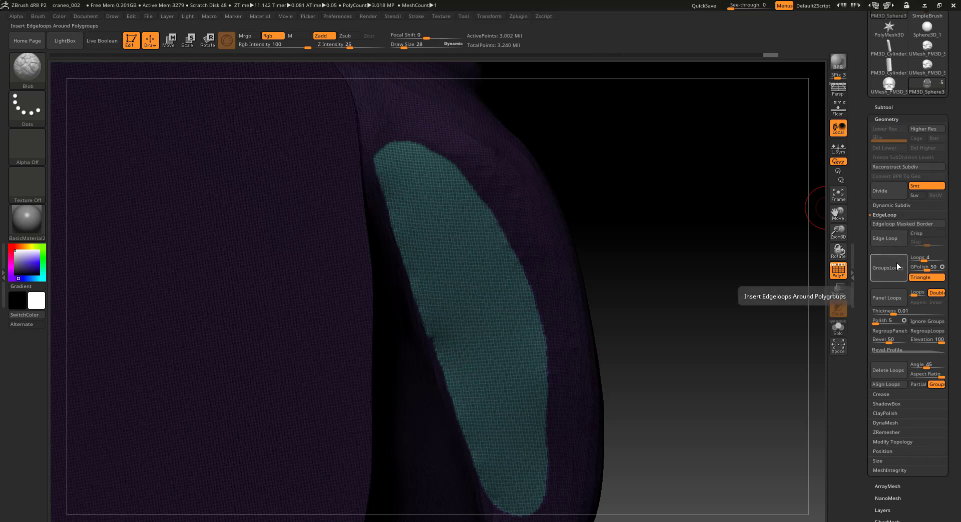
pyautogui.moveTo(924, 260); pyautogui.dragTo(920, 261)
pyautogui.write('2')
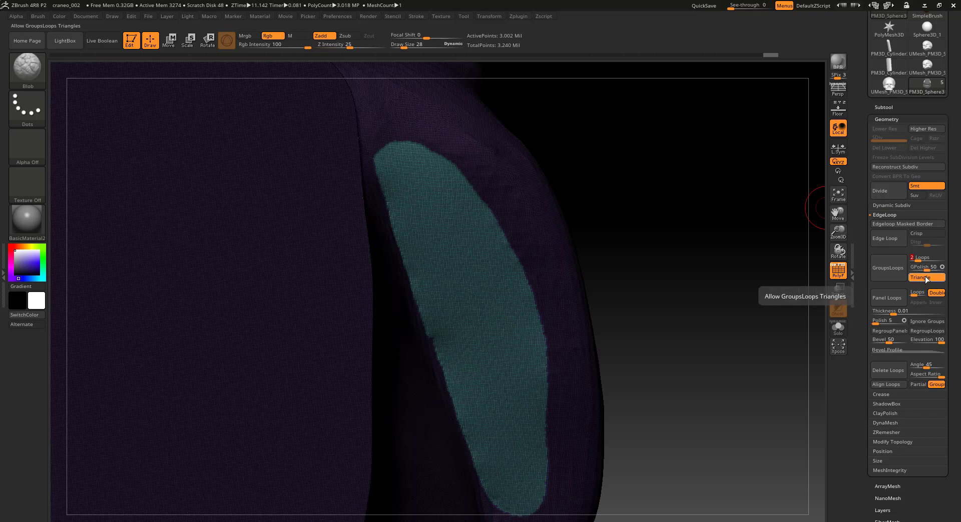
pyautogui.click(926, 279)
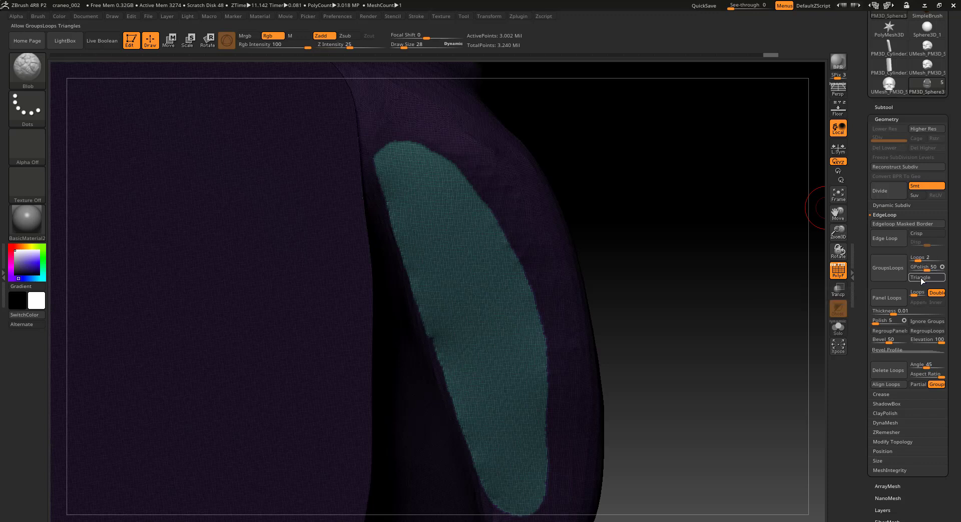
pyautogui.click(893, 267)
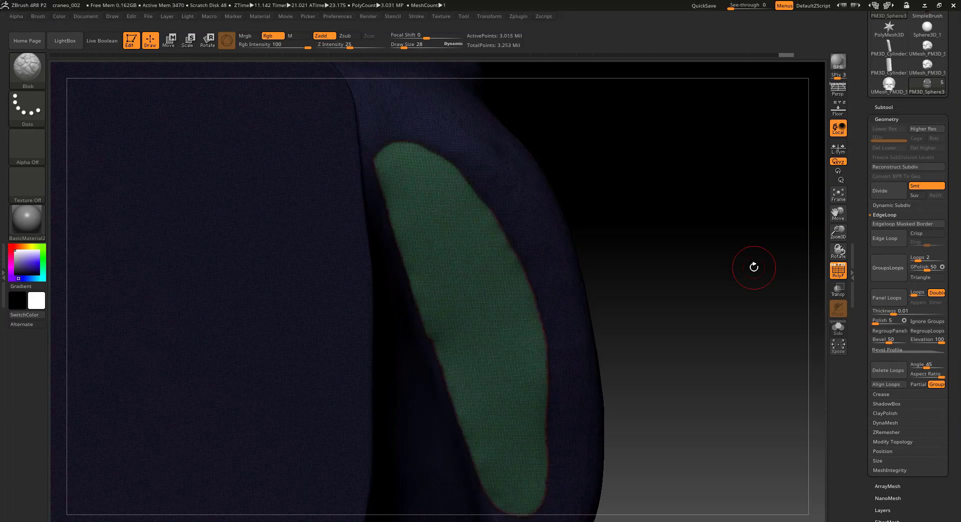
# Clear the mask from the whole model.
pyautogui.moveTo(747, 270)
pyautogui.mouseDown()
pyautogui.moveTo(730, 248)
pyautogui.moveTo(734, 265)
pyautogui.mouseUp()
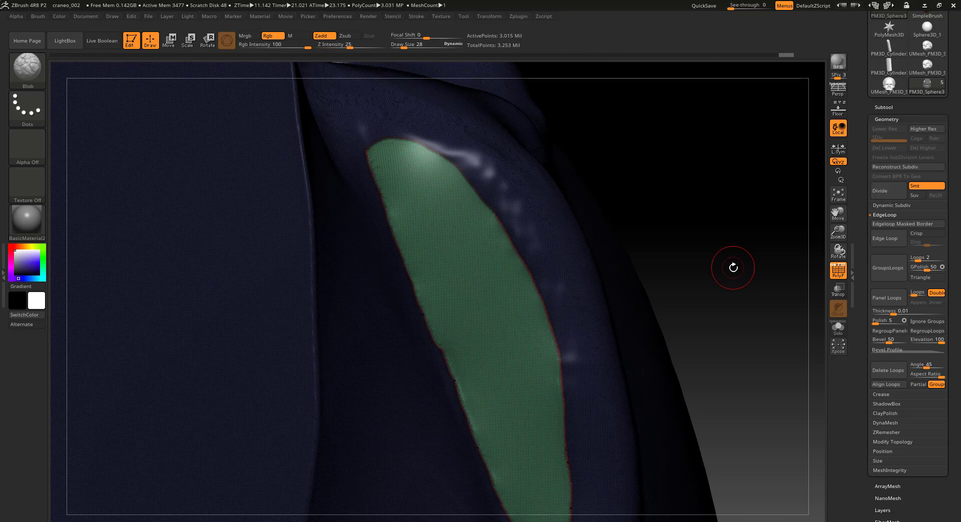
pyautogui.press('ctrl')
pyautogui.keyDown('ctrl'); pyautogui.moveTo(749, 278); pyautogui.dragTo(762, 310); pyautogui.keyUp('ctrl')
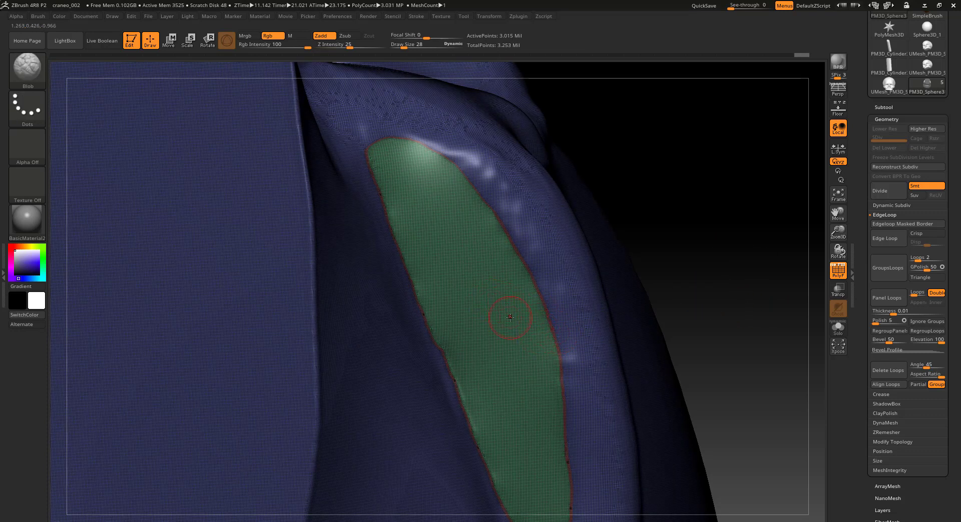
# Hide the green oval polygroup, leaving an opening through the arch at 2.954 million points.
pyautogui.hotkey('ctrl', 'shift')
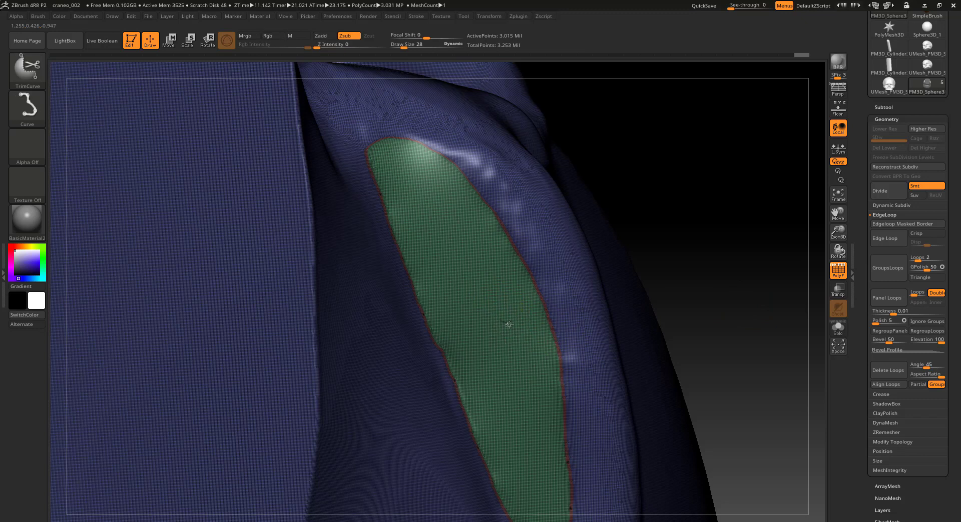
pyautogui.keyDown('ctrl'); pyautogui.keyDown('shift'); pyautogui.click(572, 311); pyautogui.keyUp('shift'); pyautogui.keyUp('ctrl')
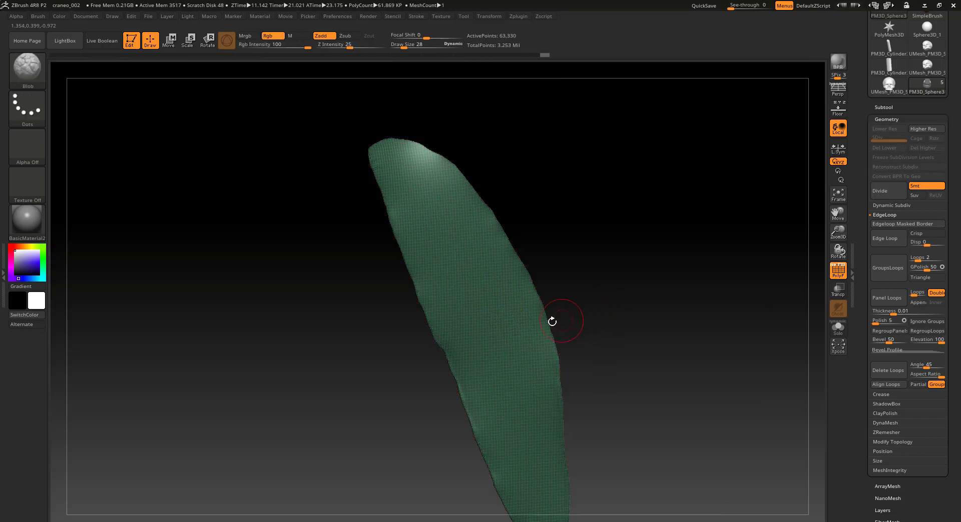
pyautogui.keyDown('ctrl'); pyautogui.keyDown('shift'); pyautogui.click(539, 332); pyautogui.keyUp('shift'); pyautogui.keyUp('ctrl')
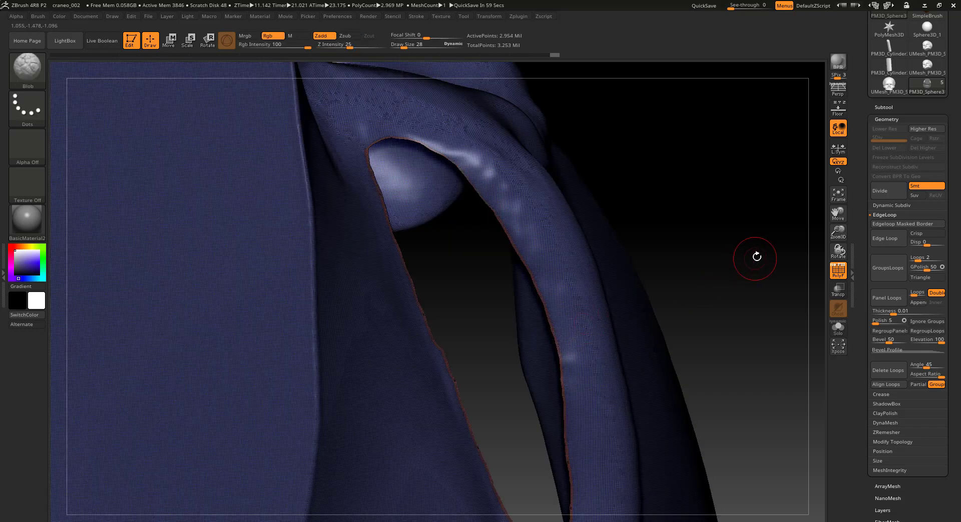
pyautogui.moveTo(731, 262)
pyautogui.mouseDown(button='right')
pyautogui.moveTo(673, 272)
pyautogui.moveTo(724, 277)
pyautogui.moveTo(752, 242)
pyautogui.mouseUp(button='right')
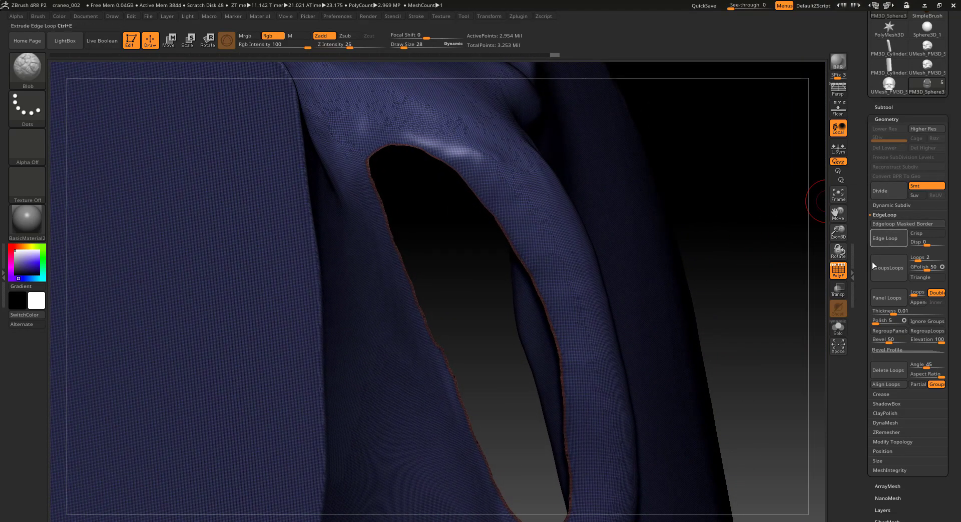
pyautogui.scroll(-3, 867, 264)
# Delete the hidden oval polygons with Del Hidden, cutting total points to 3.192 million.
pyautogui.scroll(-2, 867, 263)
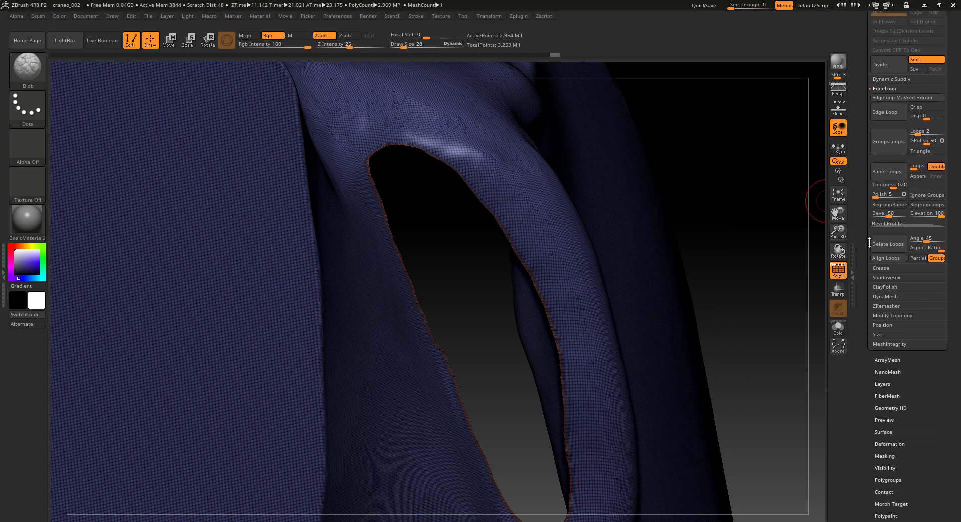
pyautogui.scroll(-2, 868, 255)
pyautogui.scroll(-2, 868, 248)
pyautogui.scroll(-1, 868, 240)
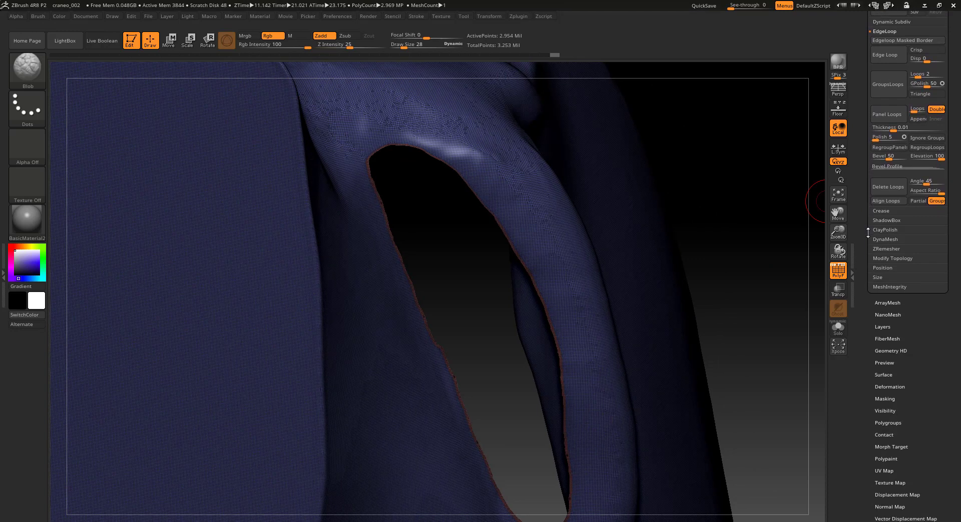
pyautogui.click(881, 259)
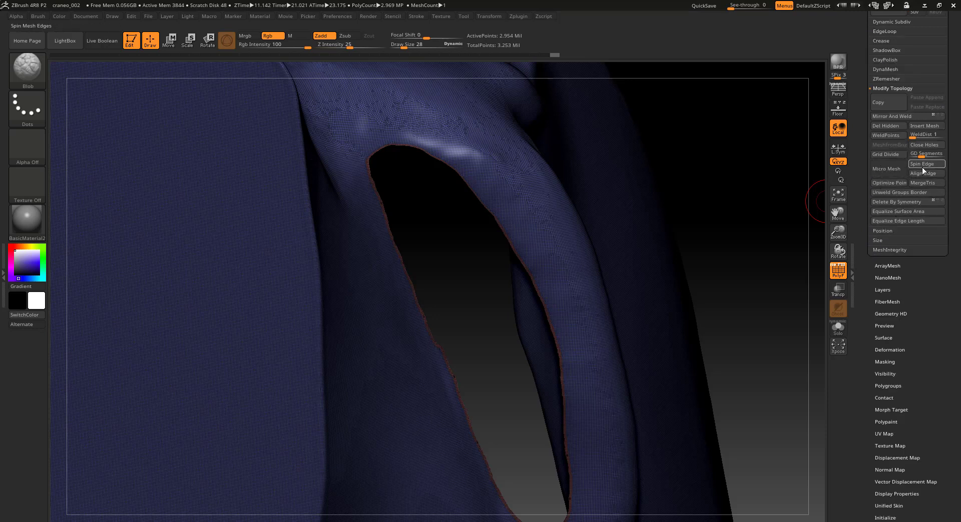
pyautogui.click(883, 128)
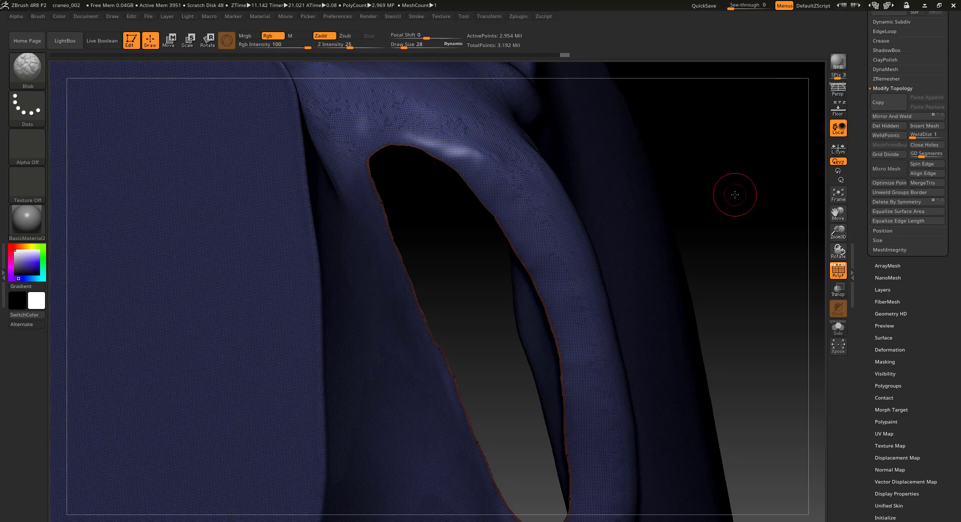
pyautogui.moveTo(735, 195); pyautogui.dragTo(322, 215)
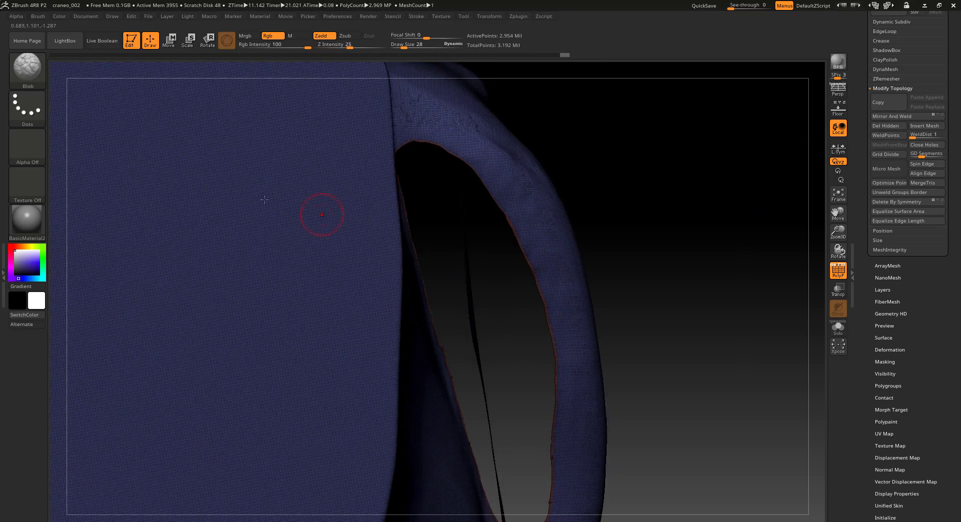
pyautogui.click(27, 70)
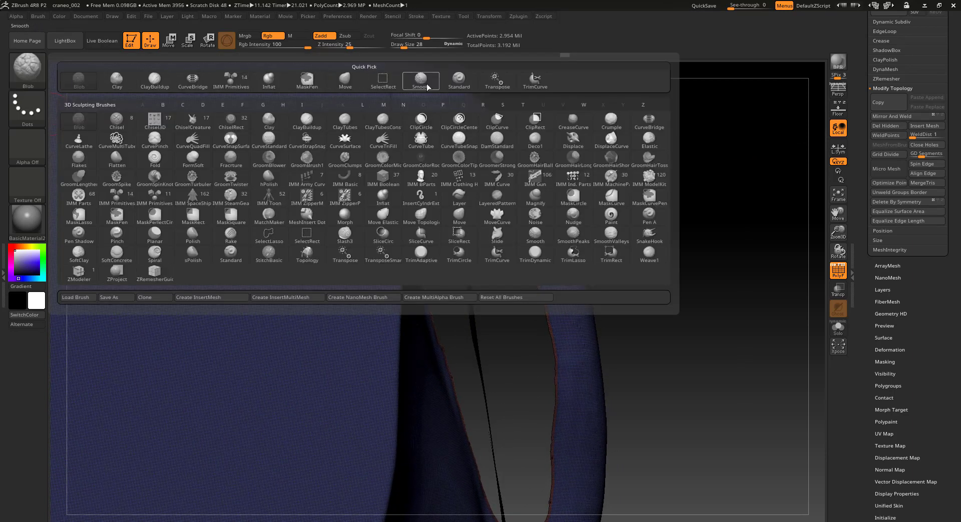
pyautogui.click(650, 122)
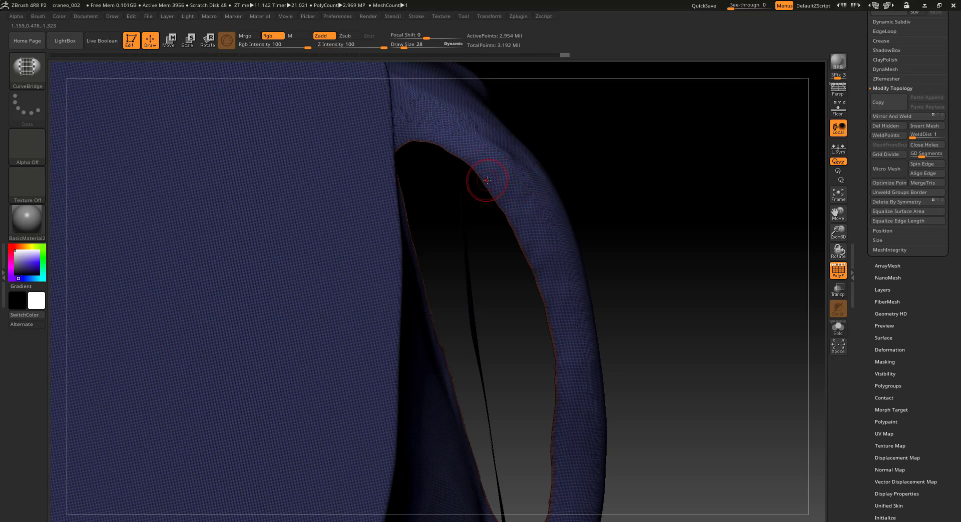
pyautogui.moveTo(486, 179); pyautogui.dragTo(496, 192)
pyautogui.moveTo(521, 239); pyautogui.dragTo(522, 248)
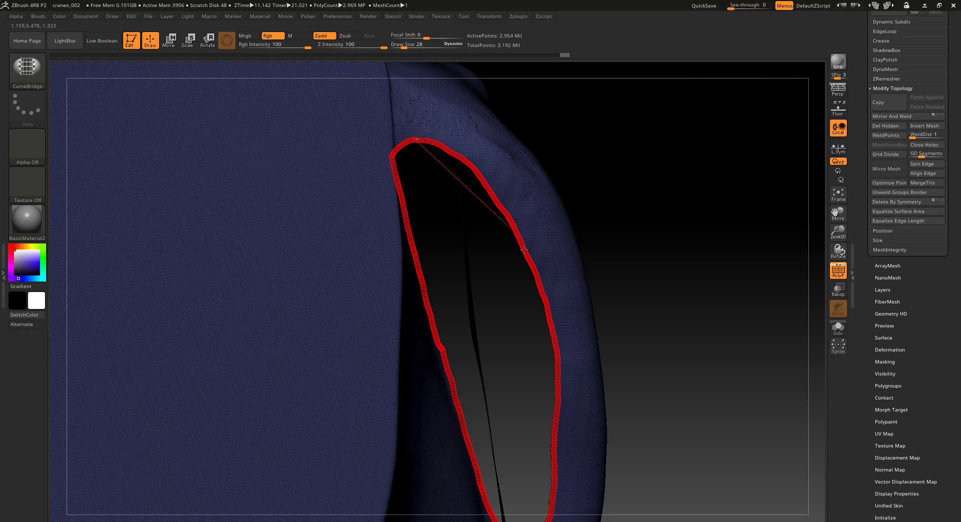
pyautogui.click(678, 238)
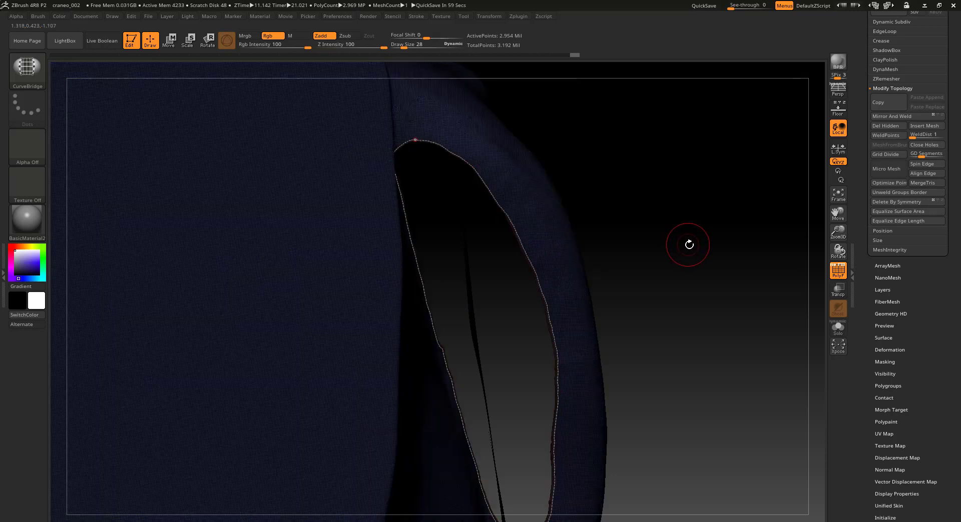
pyautogui.moveTo(681, 251)
pyautogui.mouseDown()
pyautogui.moveTo(608, 280)
pyautogui.moveTo(613, 253)
pyautogui.mouseUp()
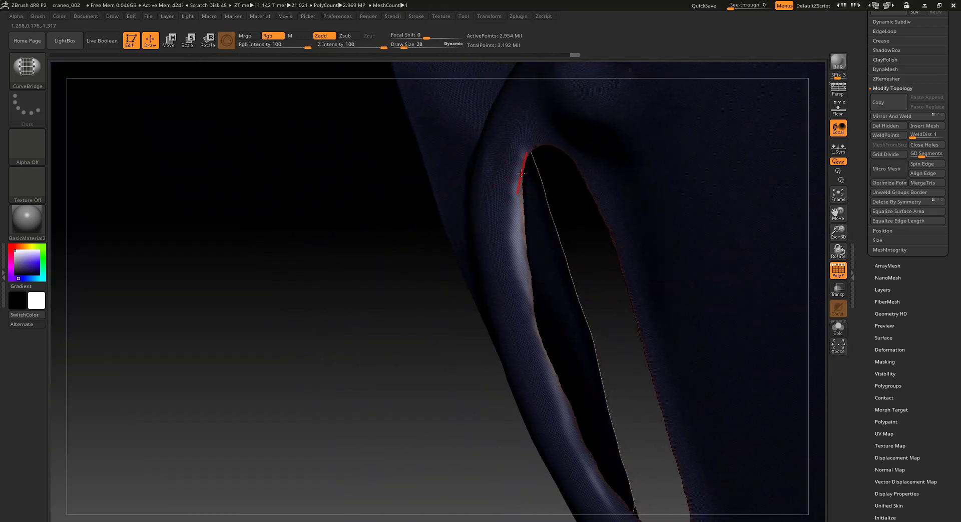
pyautogui.moveTo(522, 242); pyautogui.dragTo(523, 263)
pyautogui.moveTo(533, 314); pyautogui.dragTo(534, 323)
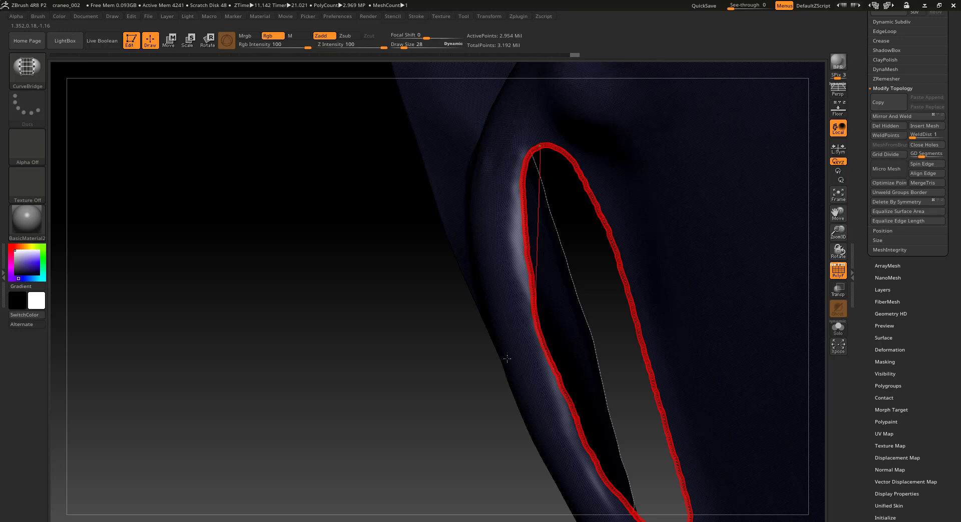
pyautogui.click(278, 399)
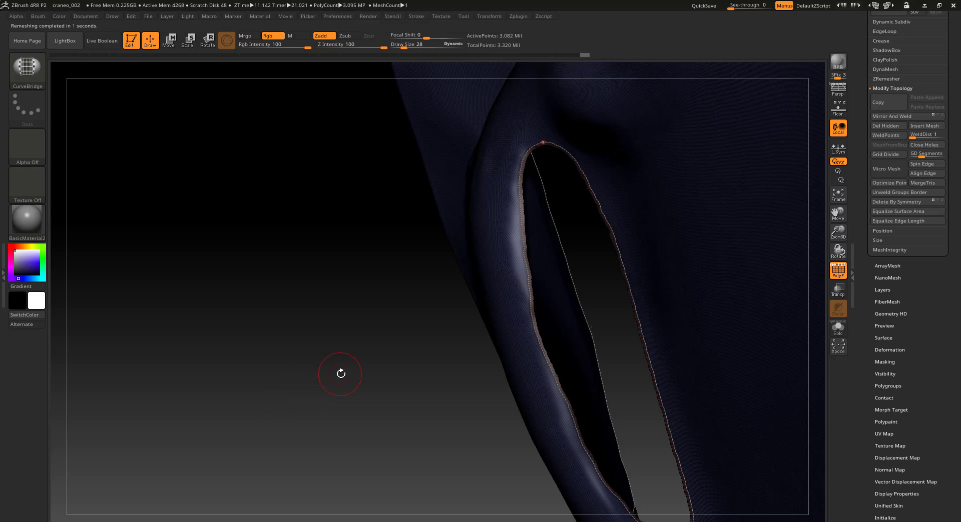
pyautogui.hotkey('ctrl', 'z')
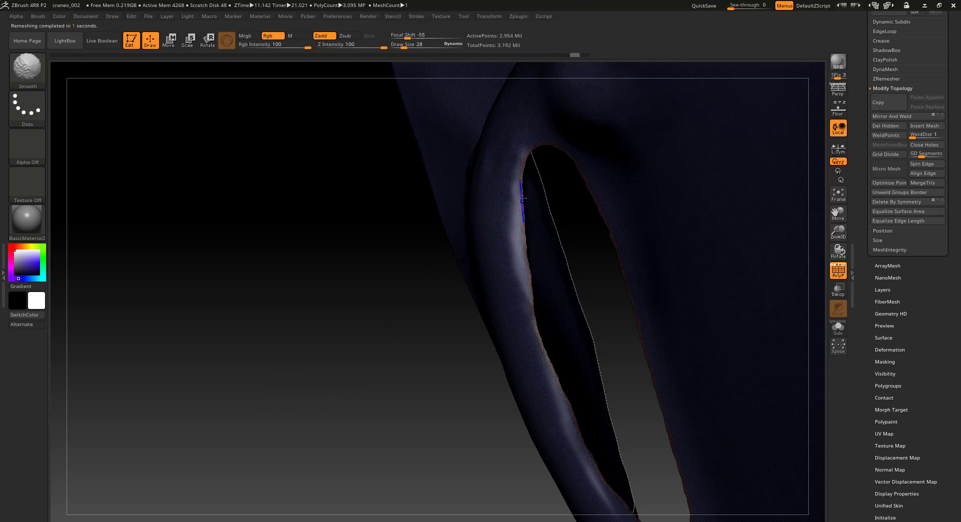
pyautogui.moveTo(484, 211); pyautogui.dragTo(441, 249)
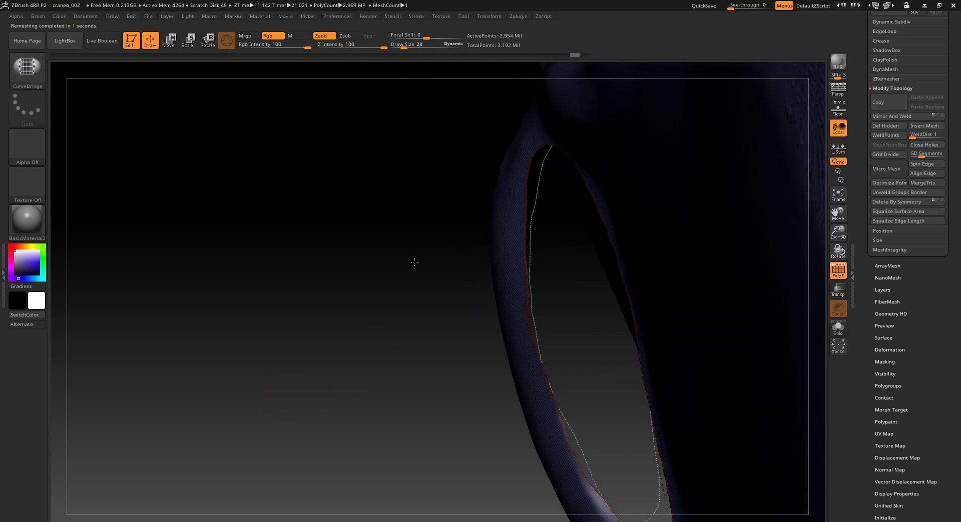
pyautogui.press('ctrl')
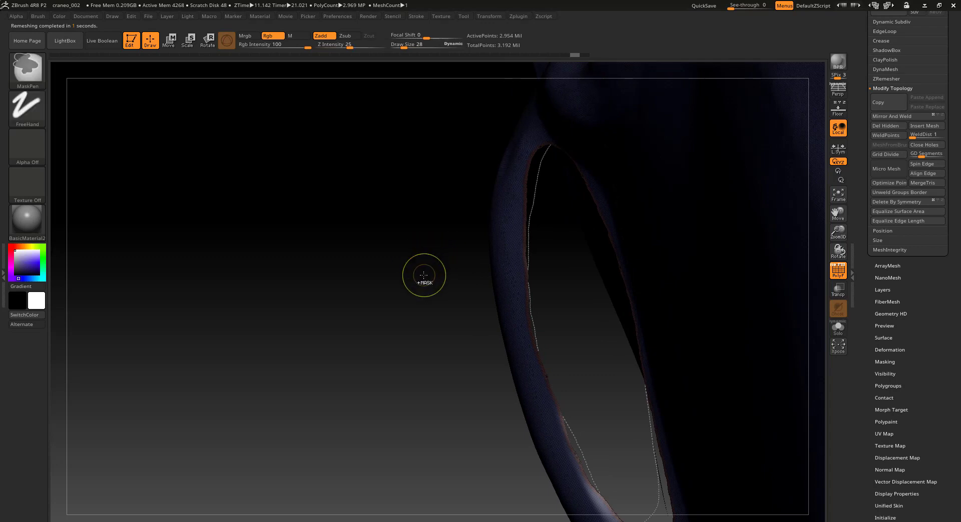
pyautogui.moveTo(430, 272)
pyautogui.mouseDown()
pyautogui.moveTo(415, 301)
pyautogui.moveTo(328, 227)
pyautogui.mouseUp()
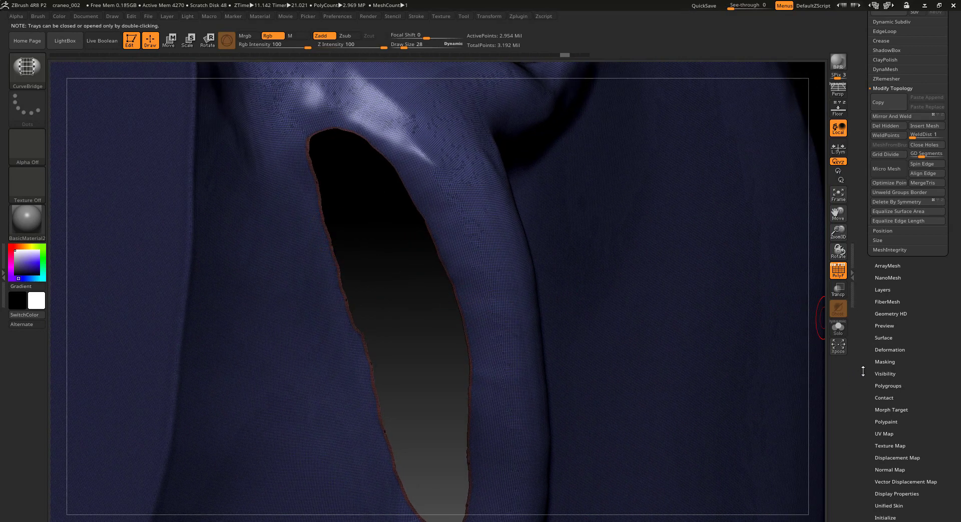
# Select the opening's border loop with CurveBridge and bridge it with new geometry.
pyautogui.moveTo(867, 375); pyautogui.dragTo(869, 346)
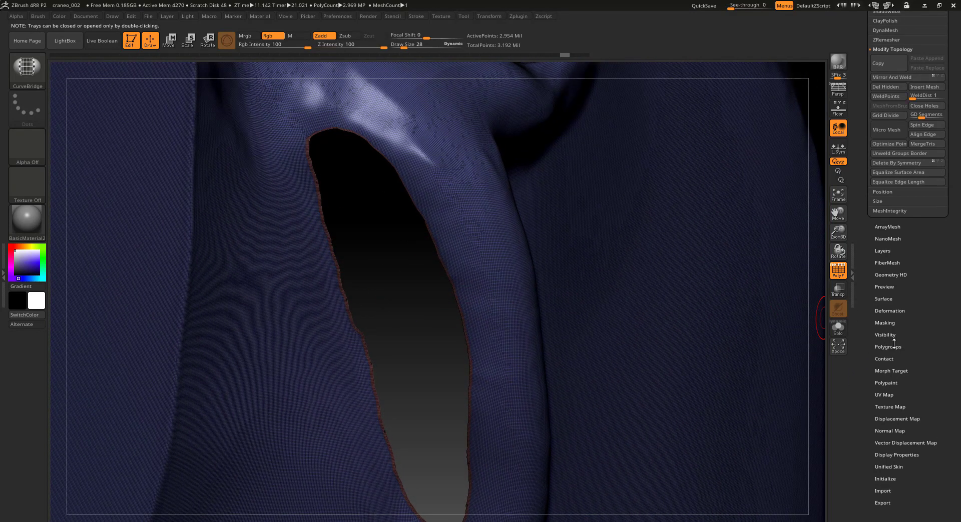
pyautogui.click(888, 346)
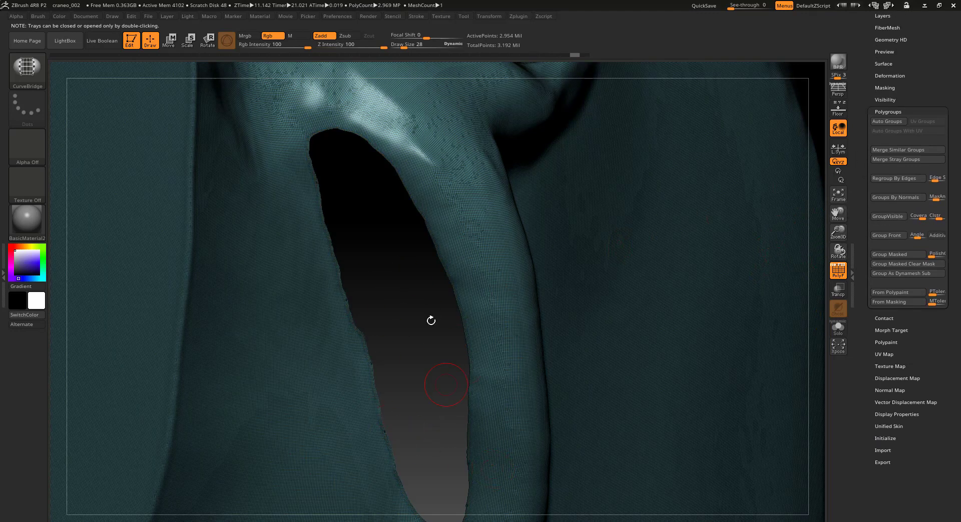
pyautogui.click(888, 112)
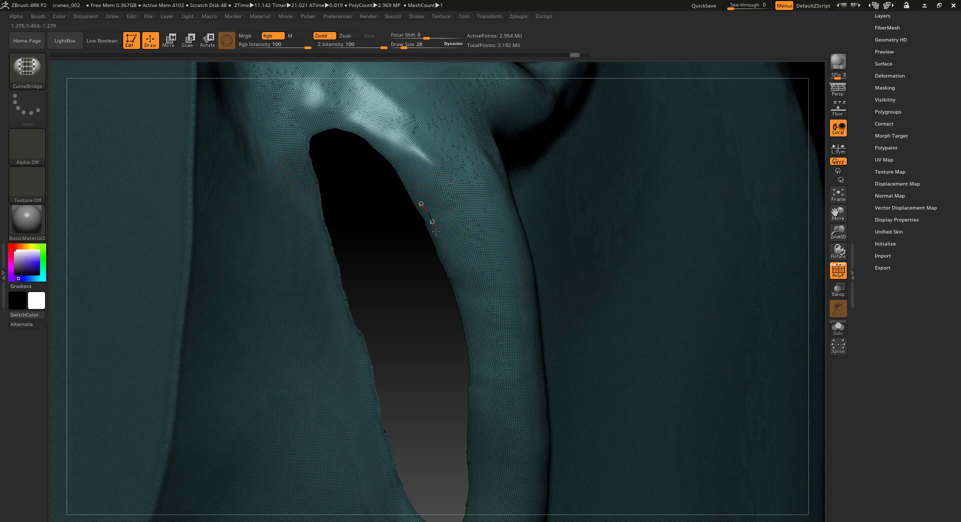
pyautogui.click(452, 271)
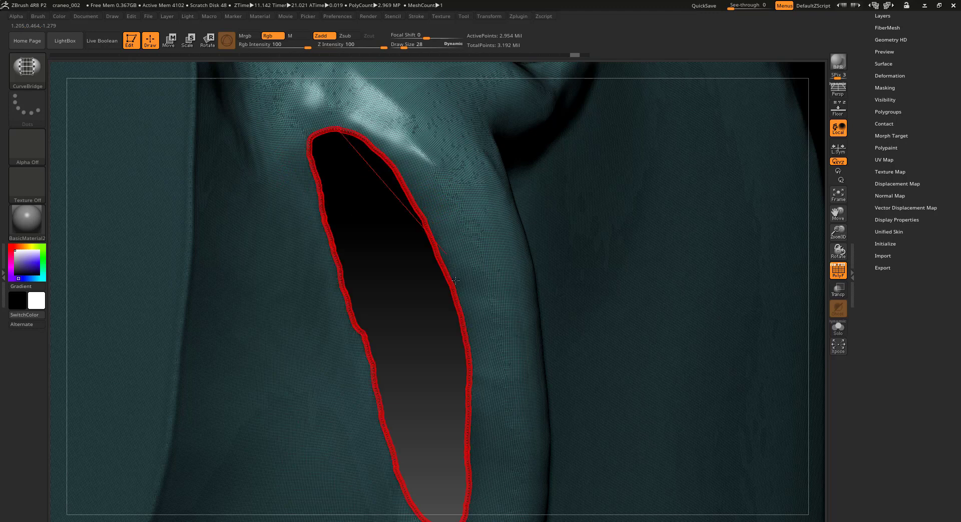
pyautogui.click(386, 378)
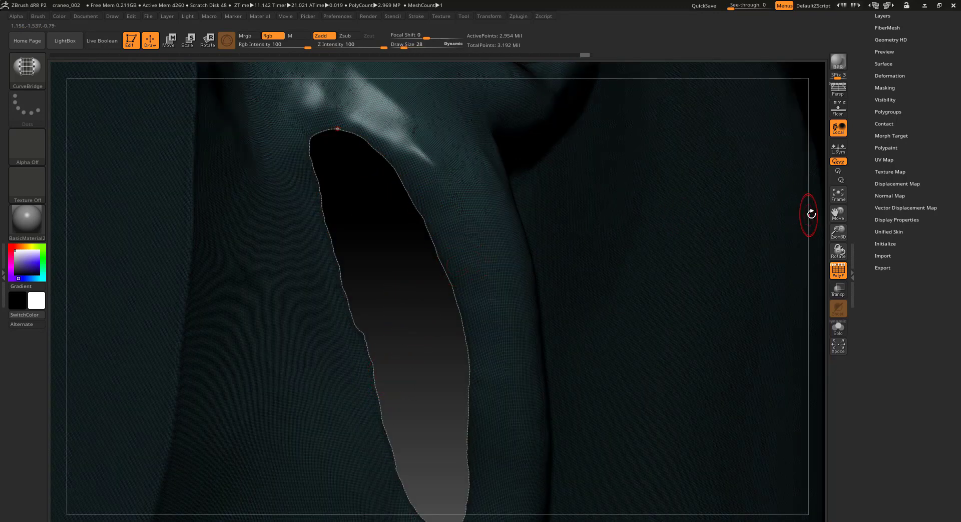
# From another angle, clear the leftover curve and trace a new bridge curve around the hole border.
pyautogui.moveTo(817, 212); pyautogui.dragTo(650, 247)
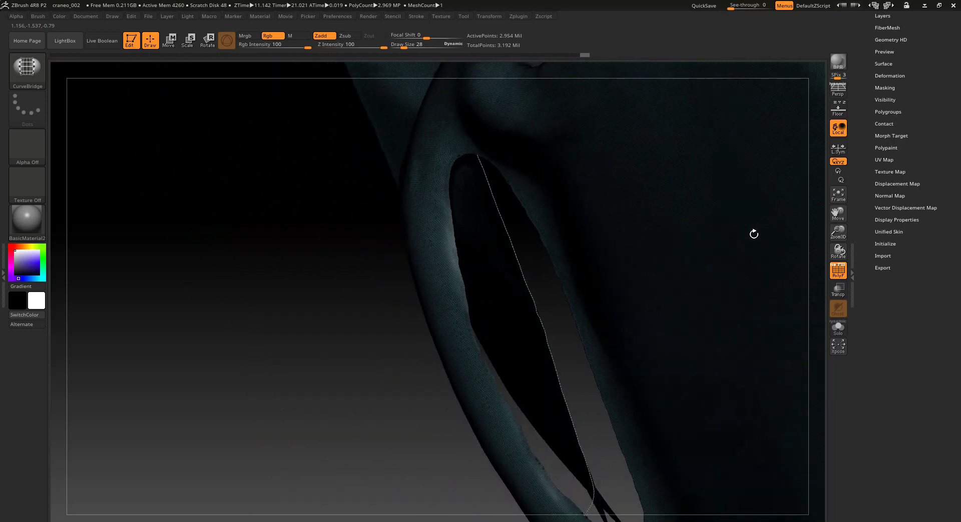
pyautogui.press('shift')
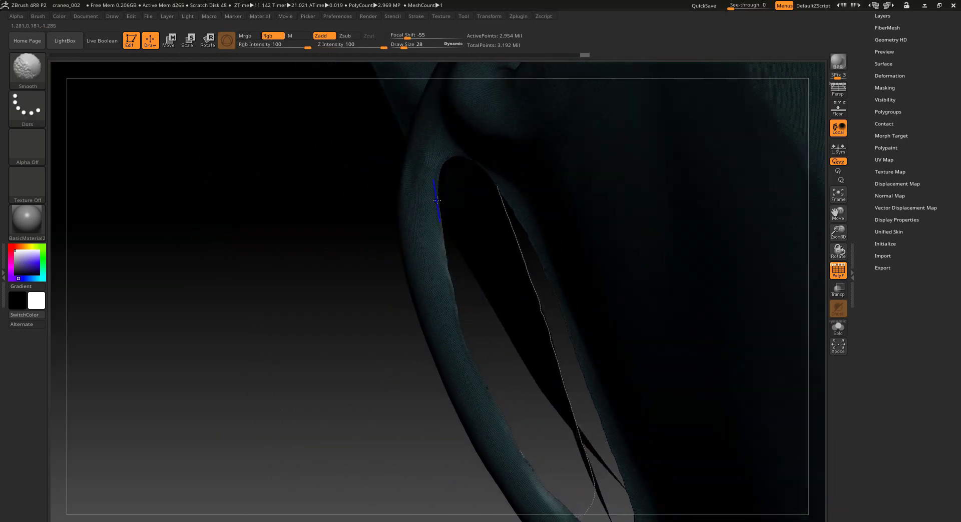
pyautogui.keyDown('shift'); pyautogui.click(436, 200); pyautogui.keyUp('shift')
pyautogui.keyDown('shift'); pyautogui.click(438, 205); pyautogui.keyUp('shift')
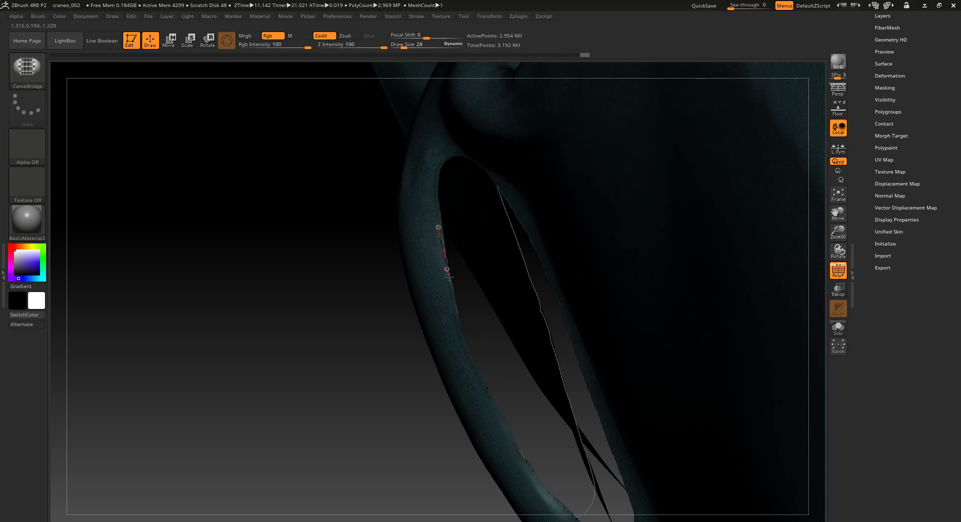
pyautogui.moveTo(454, 303); pyautogui.dragTo(456, 313)
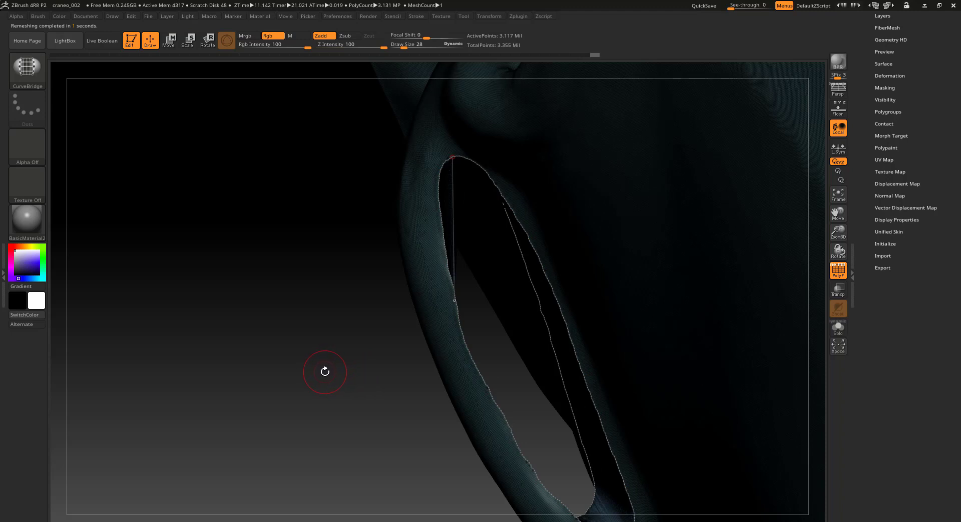
pyautogui.moveTo(325, 372)
pyautogui.mouseDown()
pyautogui.moveTo(303, 315)
pyautogui.moveTo(328, 310)
pyautogui.moveTo(314, 310)
pyautogui.moveTo(312, 322)
pyautogui.mouseUp()
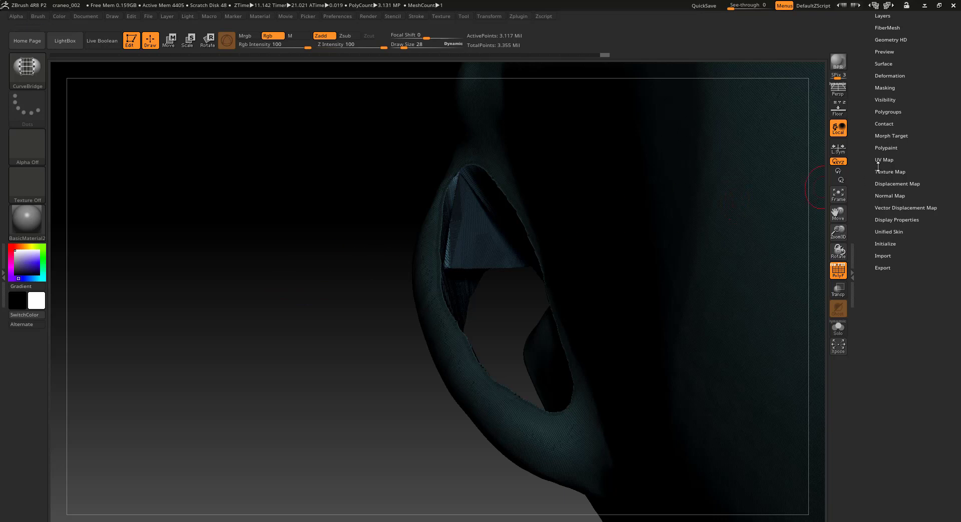
pyautogui.scroll(2, 878, 180)
pyautogui.scroll(3, 877, 215)
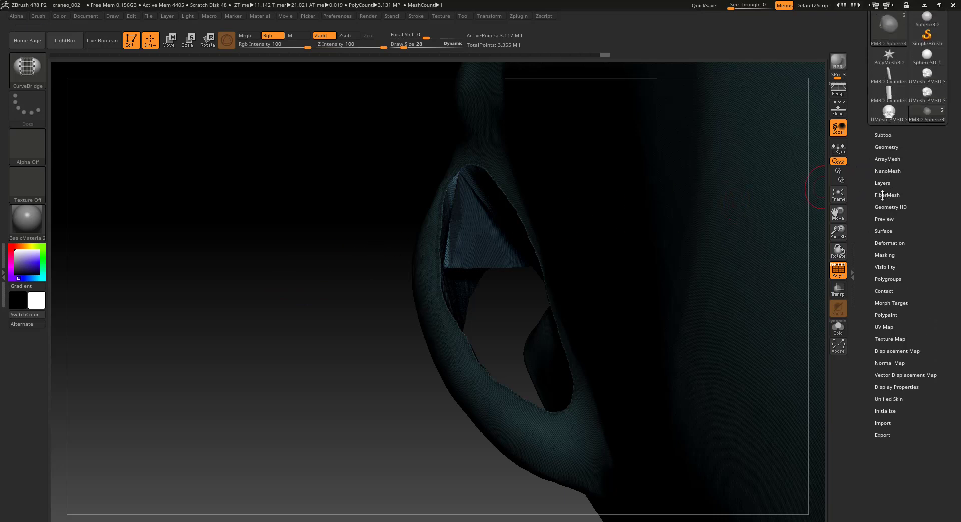
# Turn on DynaMesh in Tool > Geometry at resolution 128 and clear the skull's mask.
pyautogui.scroll(1, 888, 183)
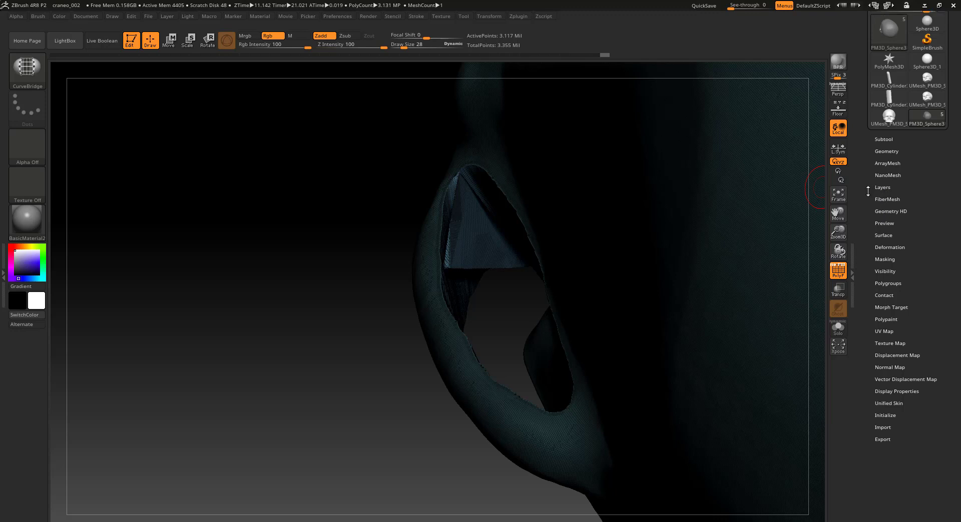
pyautogui.scroll(1, 885, 175)
pyautogui.click(884, 163)
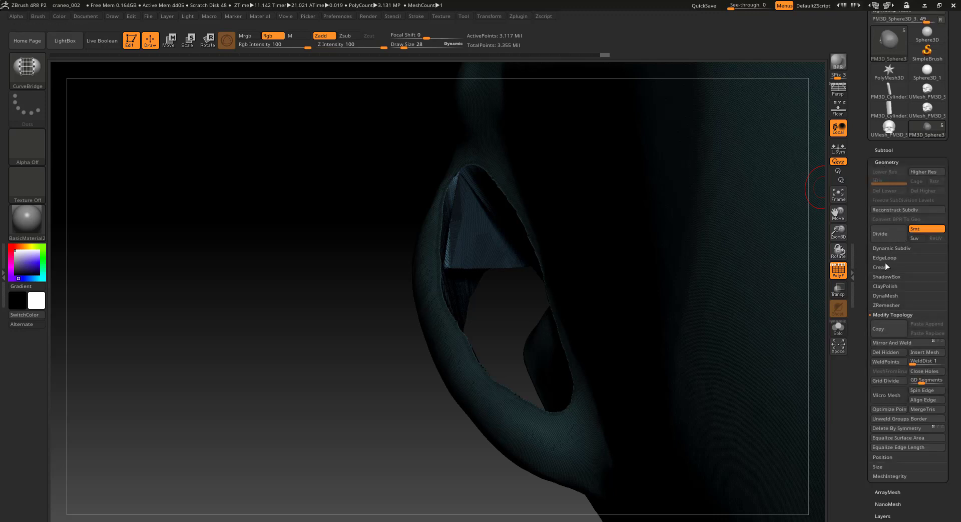
pyautogui.click(886, 296)
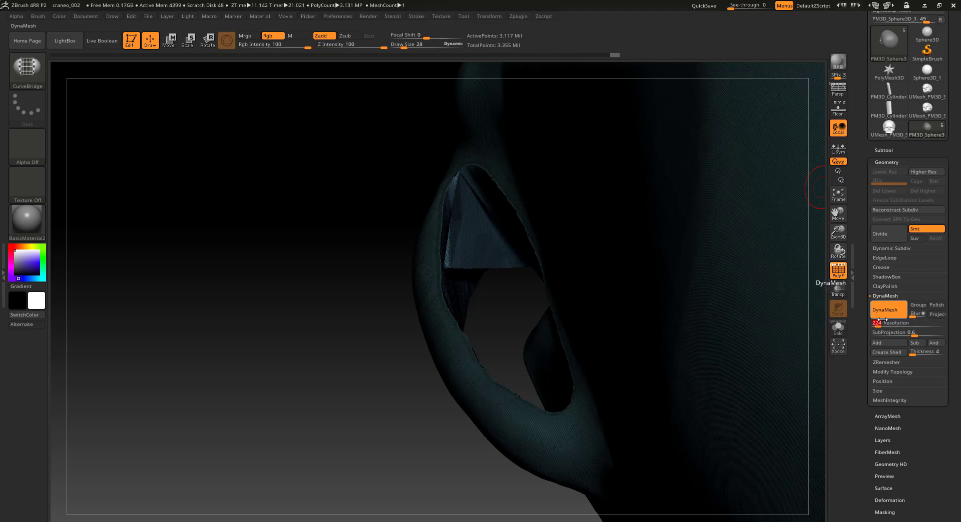
pyautogui.write('224')
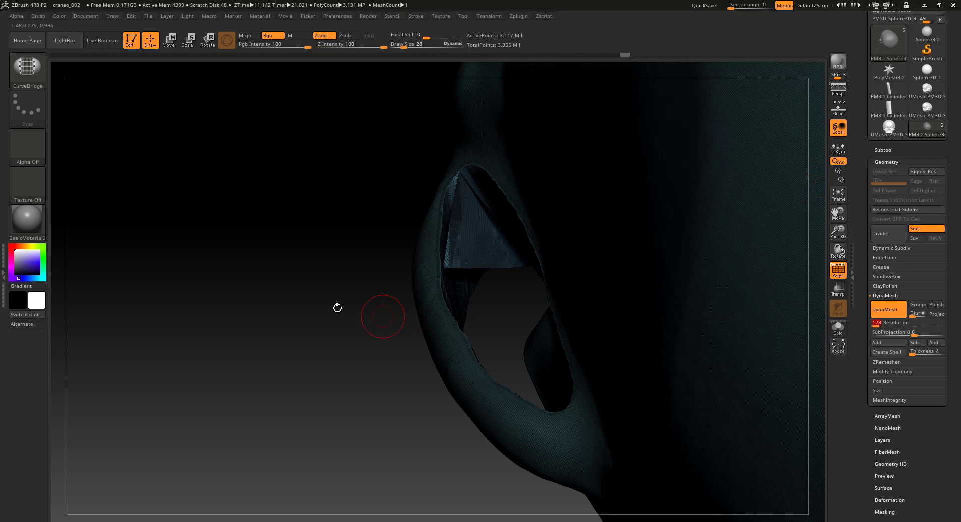
pyautogui.press('ctrl')
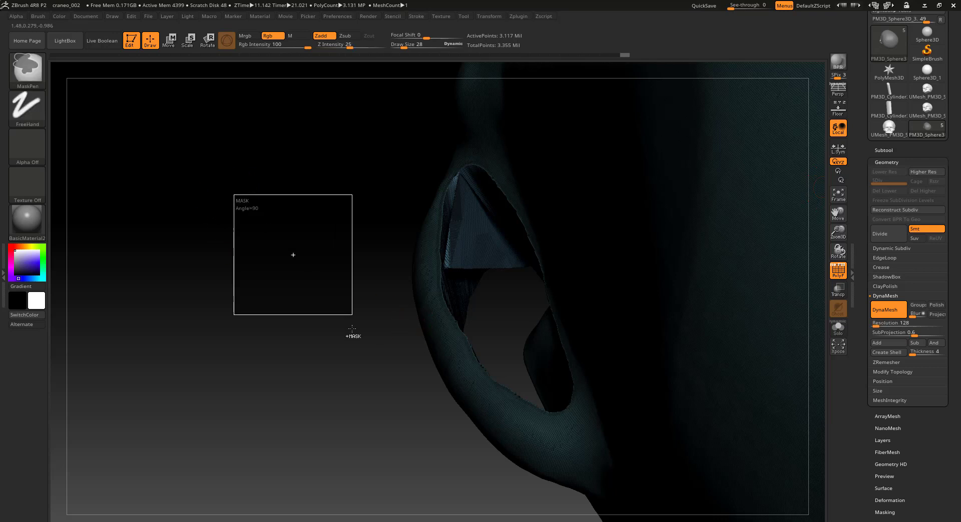
pyautogui.keyDown('ctrl'); pyautogui.moveTo(283, 244); pyautogui.dragTo(353, 318); pyautogui.keyUp('ctrl')
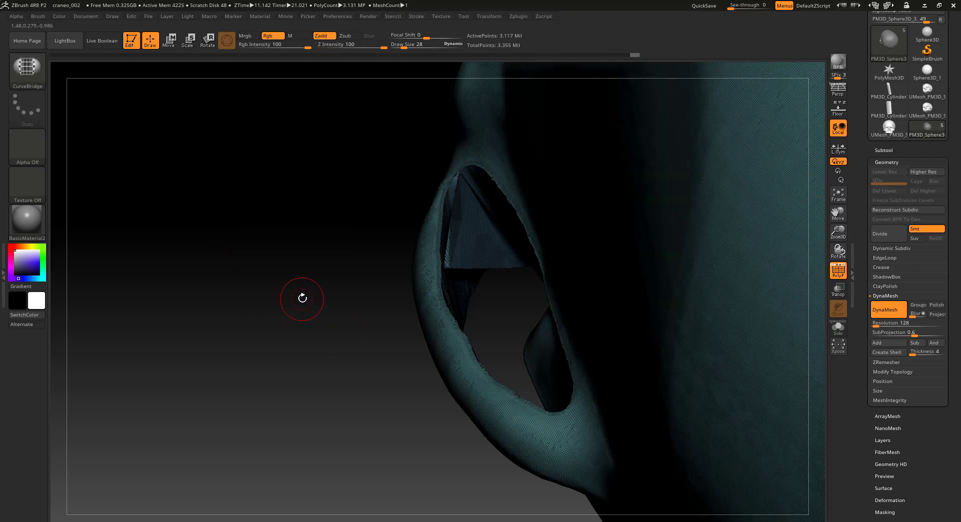
pyautogui.moveTo(302, 299)
pyautogui.mouseDown()
pyautogui.moveTo(302, 276)
pyautogui.moveTo(369, 278)
pyautogui.mouseUp()
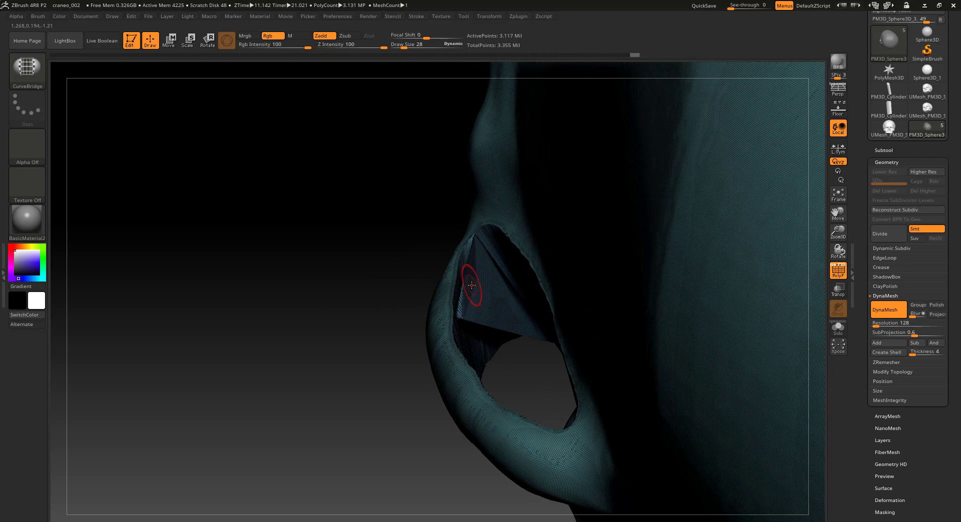
# Build up clay inside the nostril cavity with ClayBuildup, then re-DynaMesh to merge it.
pyautogui.press('b')
pyautogui.press('b')
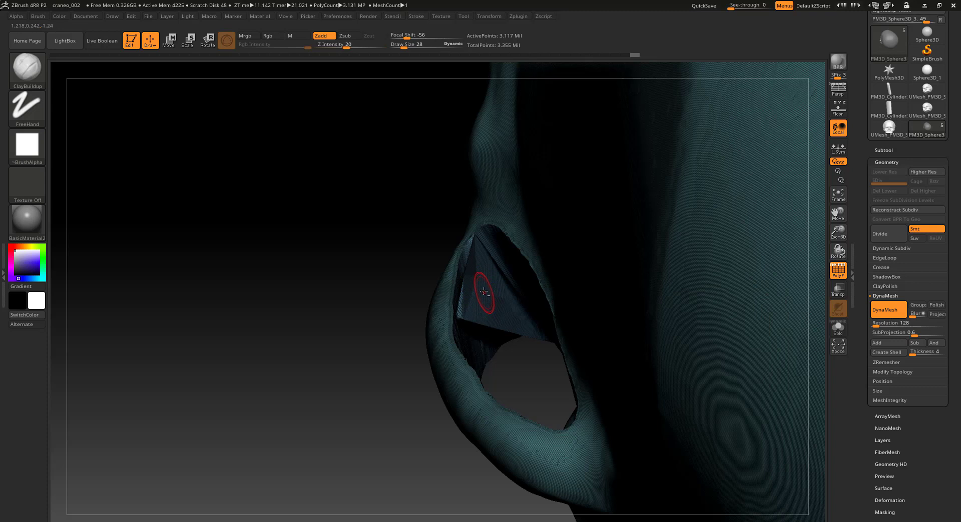
pyautogui.moveTo(483, 307)
pyautogui.mouseDown()
pyautogui.moveTo(476, 268)
pyautogui.moveTo(475, 307)
pyautogui.moveTo(501, 310)
pyautogui.moveTo(489, 331)
pyautogui.moveTo(502, 316)
pyautogui.moveTo(489, 298)
pyautogui.moveTo(500, 269)
pyautogui.moveTo(483, 256)
pyautogui.moveTo(510, 320)
pyautogui.moveTo(521, 324)
pyautogui.moveTo(476, 326)
pyautogui.moveTo(513, 288)
pyautogui.mouseUp()
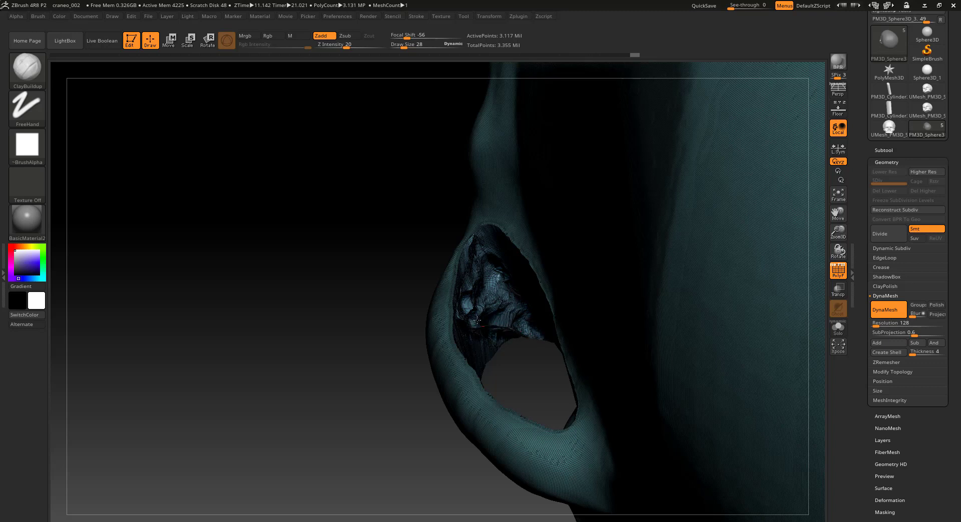
pyautogui.keyDown('ctrl'); pyautogui.moveTo(257, 251); pyautogui.dragTo(372, 355); pyautogui.keyUp('ctrl')
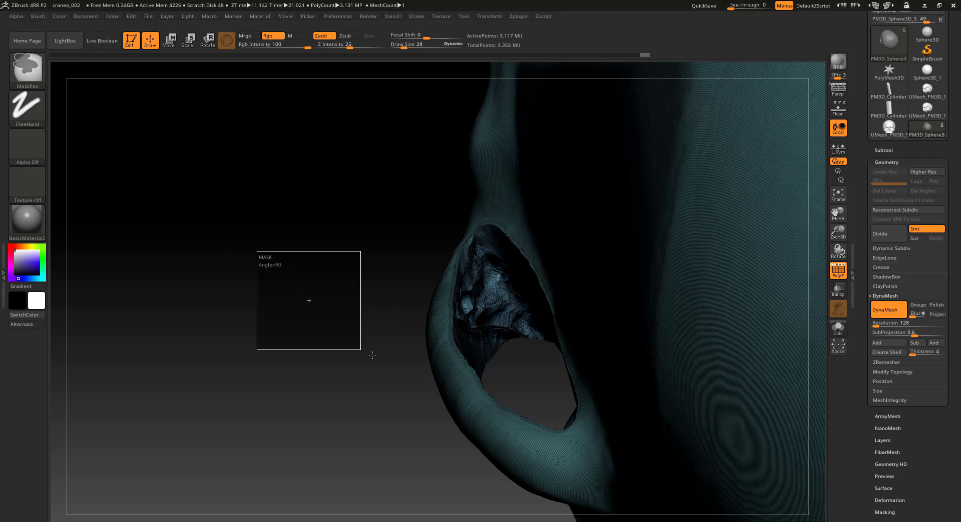
# Smooth the folds inside the nostril and re-DynaMesh, dropping to 188,357 active points.
pyautogui.moveTo(331, 348); pyautogui.dragTo(334, 331)
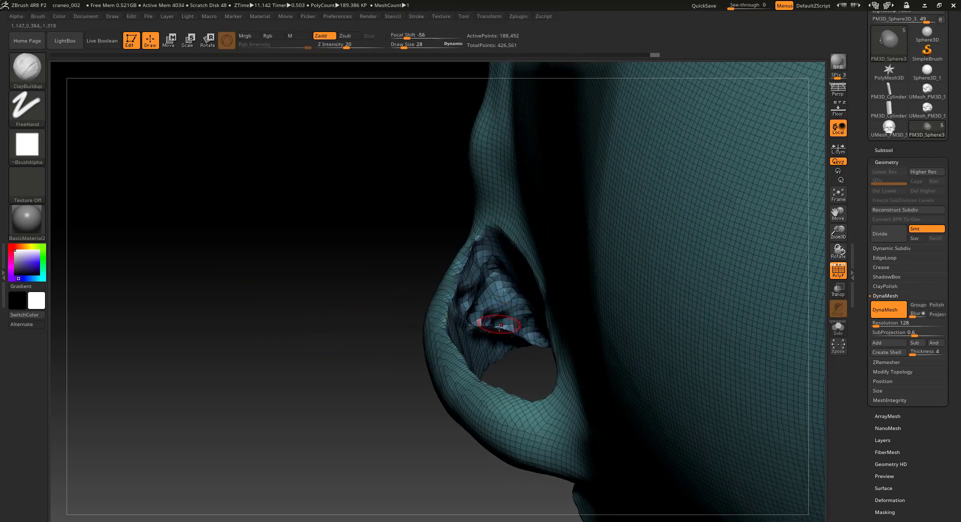
pyautogui.press('shift')
pyautogui.moveTo(489, 326)
pyautogui.keyDown('shift'); pyautogui.mouseDown()
pyautogui.moveTo(516, 330)
pyautogui.moveTo(513, 289)
pyautogui.moveTo(520, 335)
pyautogui.mouseUp(); pyautogui.keyUp('shift')
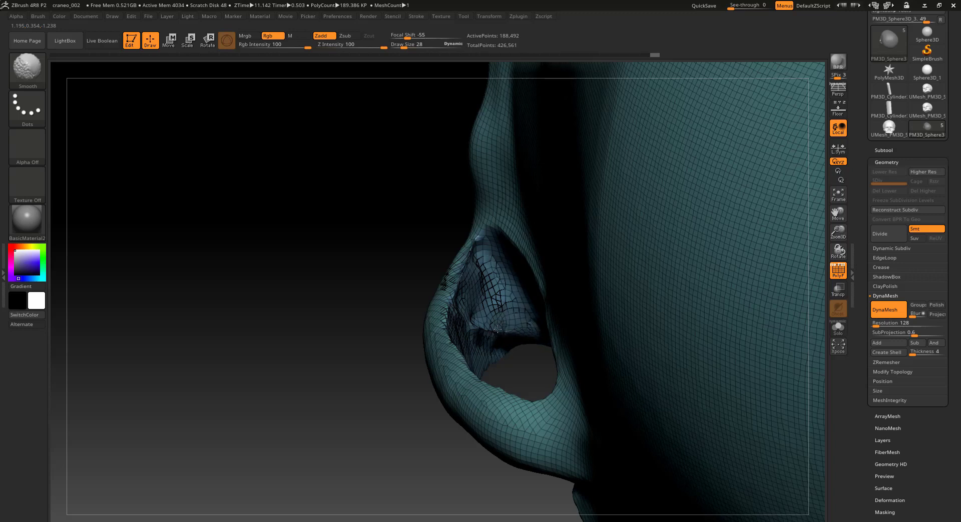
pyautogui.keyDown('ctrl'); pyautogui.moveTo(225, 307); pyautogui.dragTo(283, 337); pyautogui.keyUp('ctrl')
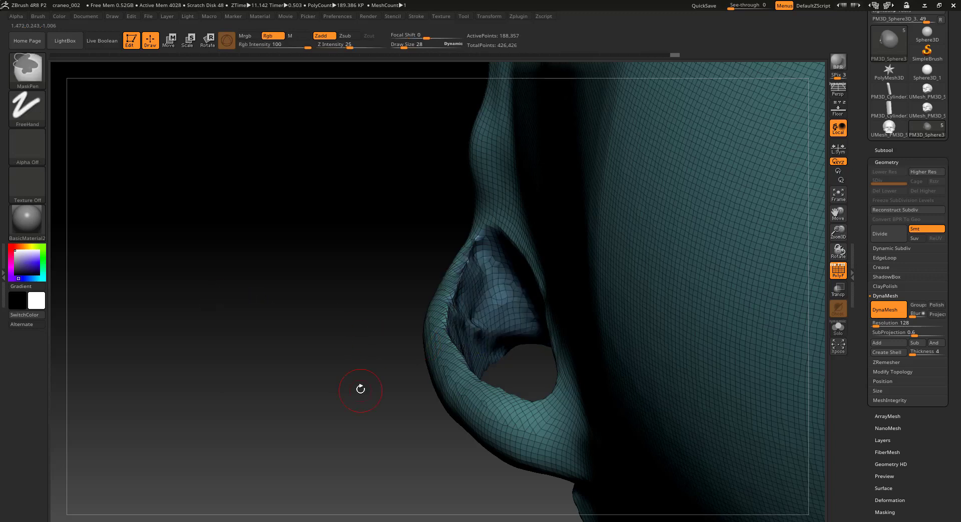
# Smooth the nostril's interior, inner rim and lower inside with repeated passes from two angles.
pyautogui.press('shift')
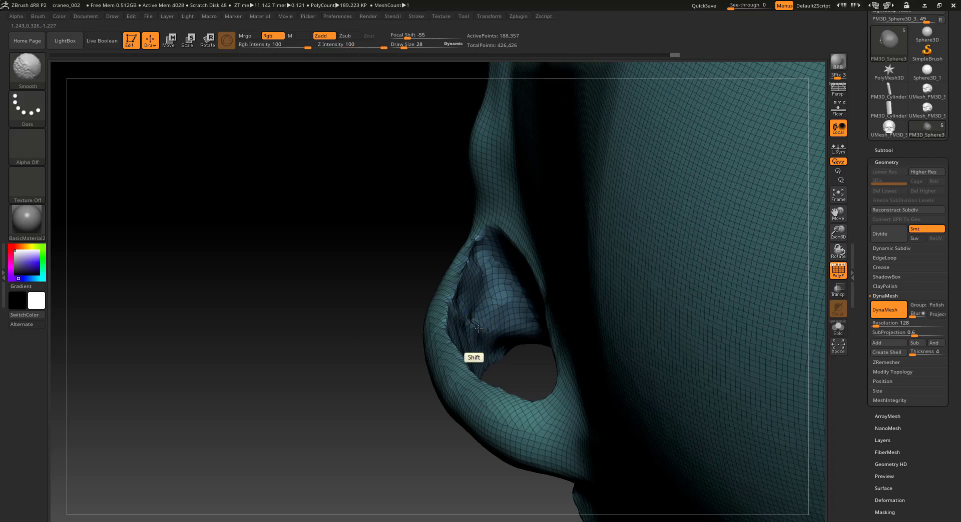
pyautogui.moveTo(470, 323)
pyautogui.keyDown('shift'); pyautogui.mouseDown()
pyautogui.moveTo(468, 267)
pyautogui.moveTo(506, 321)
pyautogui.mouseUp(); pyautogui.keyUp('shift')
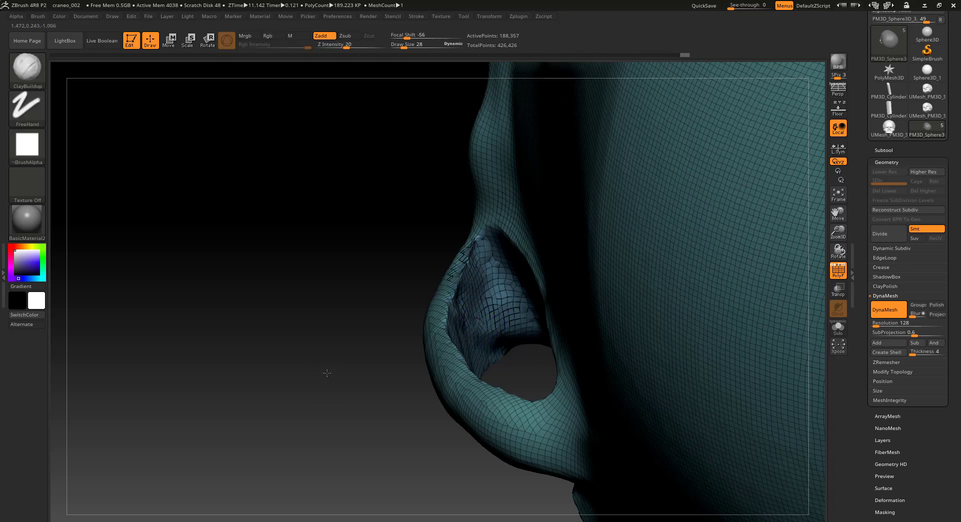
pyautogui.moveTo(327, 372); pyautogui.dragTo(333, 354)
pyautogui.press('shift')
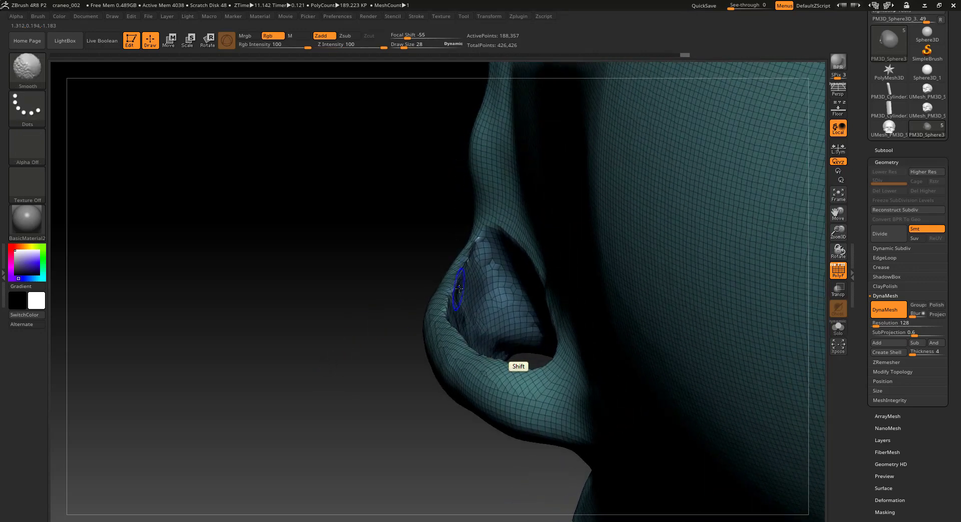
pyautogui.keyDown('shift'); pyautogui.moveTo(452, 305); pyautogui.dragTo(476, 248); pyautogui.keyUp('shift')
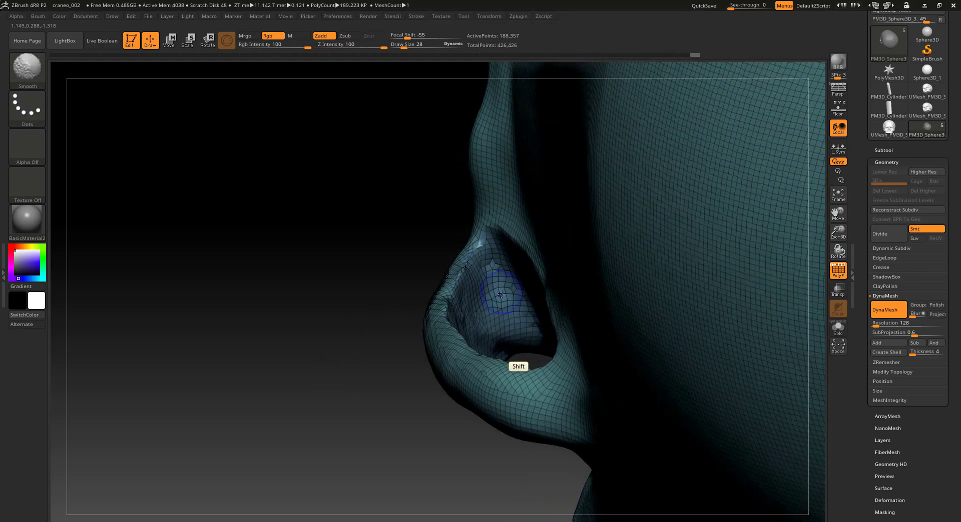
pyautogui.moveTo(500, 294)
pyautogui.keyDown('shift'); pyautogui.mouseDown()
pyautogui.moveTo(514, 331)
pyautogui.moveTo(485, 328)
pyautogui.moveTo(521, 328)
pyautogui.mouseUp(); pyautogui.keyUp('shift')
pyautogui.moveTo(329, 392)
pyautogui.mouseDown()
pyautogui.moveTo(343, 385)
pyautogui.moveTo(363, 319)
pyautogui.moveTo(354, 300)
pyautogui.moveTo(515, 368)
pyautogui.moveTo(568, 368)
pyautogui.mouseUp()
pyautogui.moveTo(317, 440)
pyautogui.mouseDown()
pyautogui.moveTo(345, 419)
pyautogui.moveTo(677, 321)
pyautogui.mouseUp()
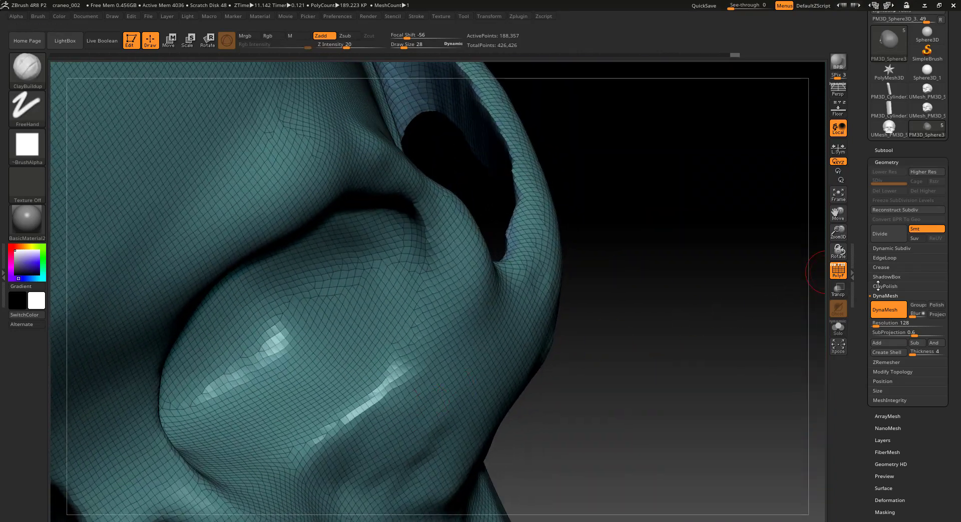
# Turn off PolyF and smooth along the nostril rim.
pyautogui.click(838, 270)
pyautogui.moveTo(678, 332)
pyautogui.mouseDown()
pyautogui.moveTo(671, 347)
pyautogui.moveTo(518, 367)
pyautogui.mouseUp()
pyautogui.moveTo(695, 359)
pyautogui.mouseDown()
pyautogui.moveTo(725, 354)
pyautogui.moveTo(708, 408)
pyautogui.moveTo(680, 345)
pyautogui.mouseUp()
pyautogui.press('shift')
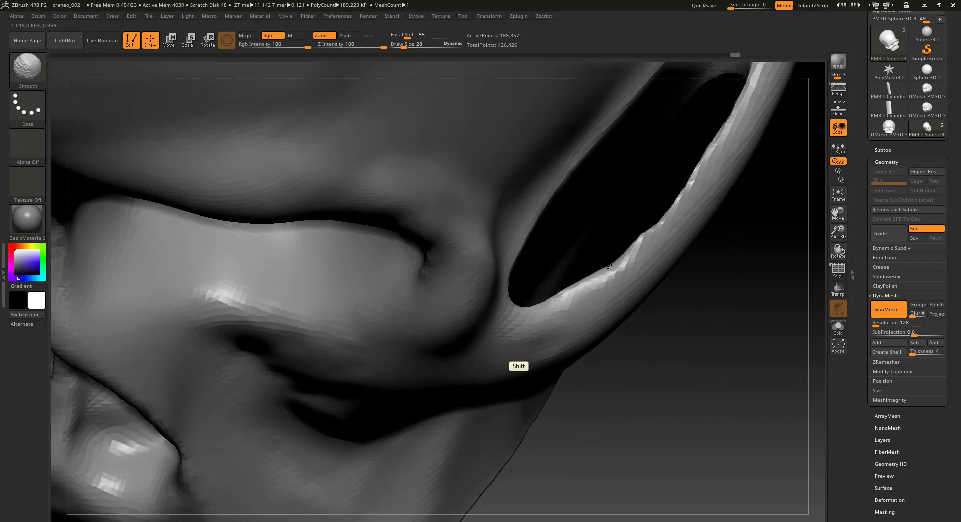
pyautogui.keyDown('shift'); pyautogui.moveTo(608, 266); pyautogui.dragTo(715, 122); pyautogui.keyUp('shift')
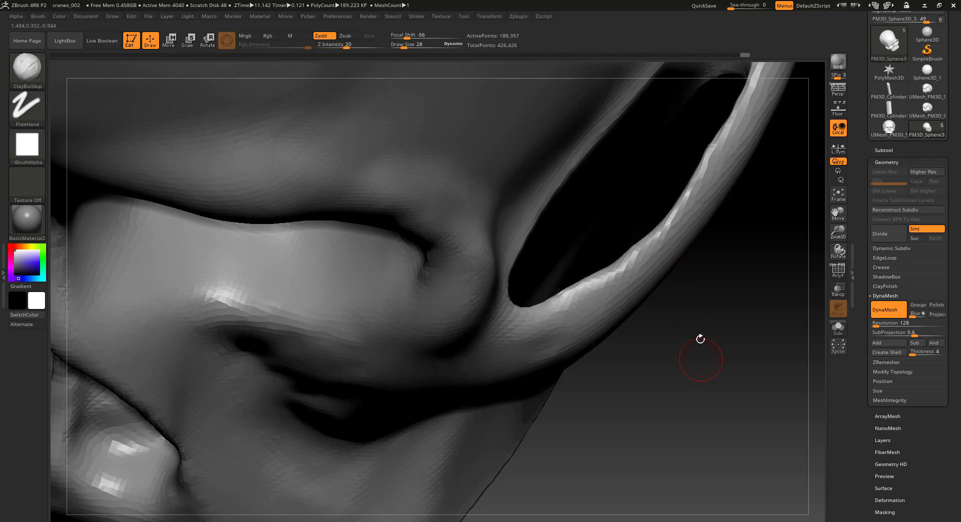
# Smooth the inner corner of the slot beside the cheekbone.
pyautogui.moveTo(674, 370)
pyautogui.mouseDown()
pyautogui.moveTo(688, 349)
pyautogui.moveTo(695, 385)
pyautogui.moveTo(658, 268)
pyautogui.moveTo(721, 277)
pyautogui.moveTo(689, 321)
pyautogui.moveTo(647, 289)
pyautogui.mouseUp()
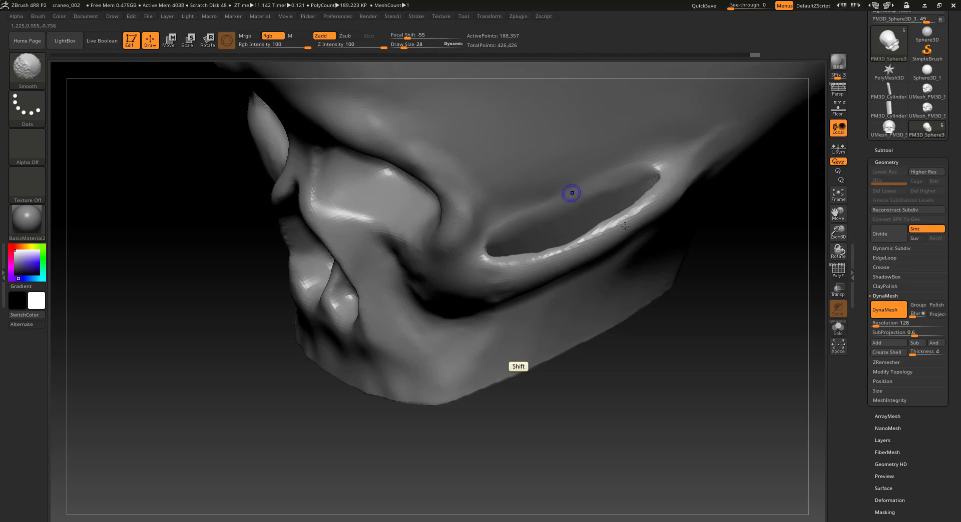
pyautogui.moveTo(571, 194); pyautogui.dragTo(559, 299)
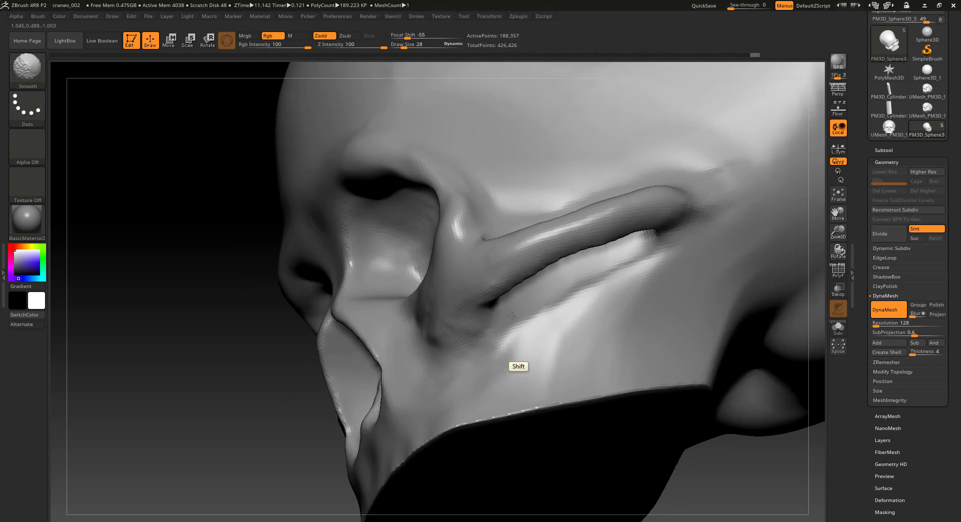
pyautogui.keyDown('shift'); pyautogui.moveTo(566, 297); pyautogui.dragTo(617, 266); pyautogui.keyUp('shift')
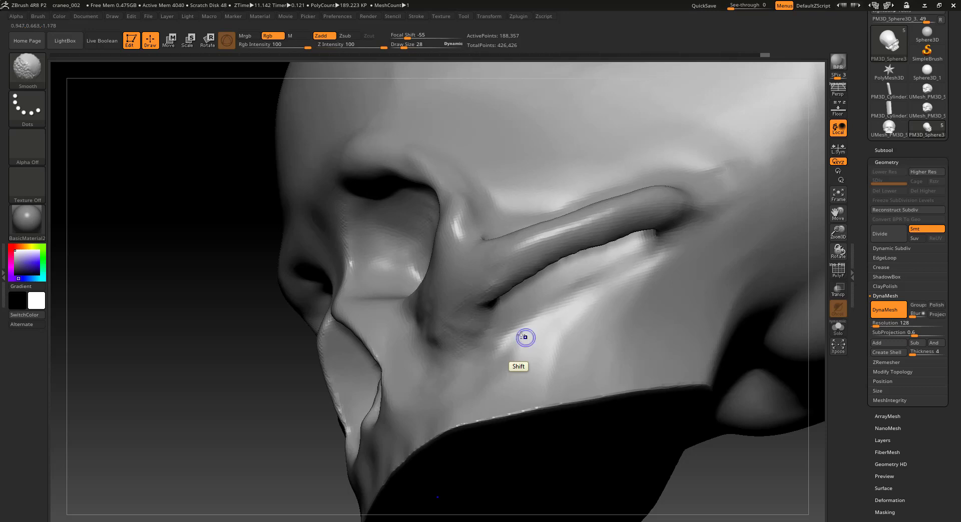
# Orbit the skull to inspect it from the front and underneath.
pyautogui.moveTo(150, 413)
pyautogui.mouseDown()
pyautogui.moveTo(214, 418)
pyautogui.moveTo(515, 364)
pyautogui.mouseUp()
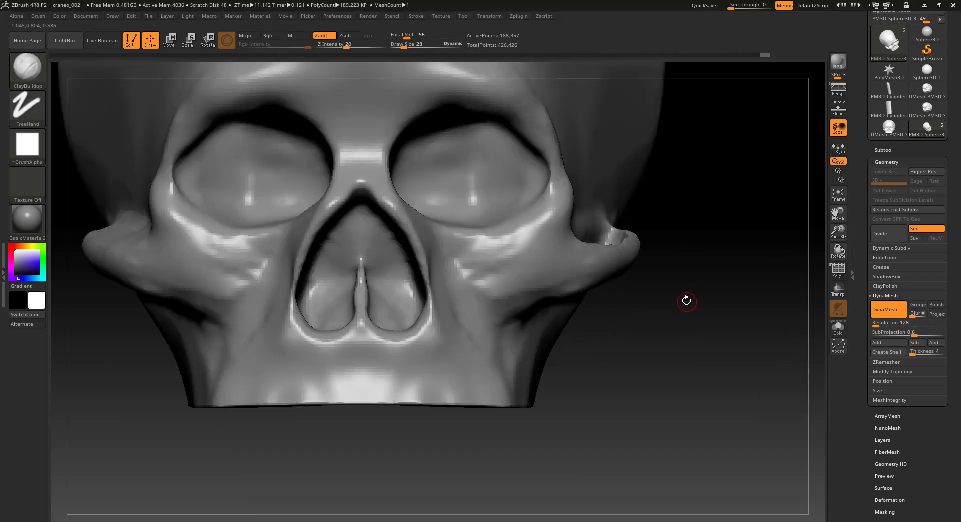
pyautogui.moveTo(696, 309)
pyautogui.keyDown('alt'); pyautogui.mouseDown()
pyautogui.moveTo(699, 254)
pyautogui.moveTo(615, 296)
pyautogui.mouseUp(); pyautogui.keyUp('alt')
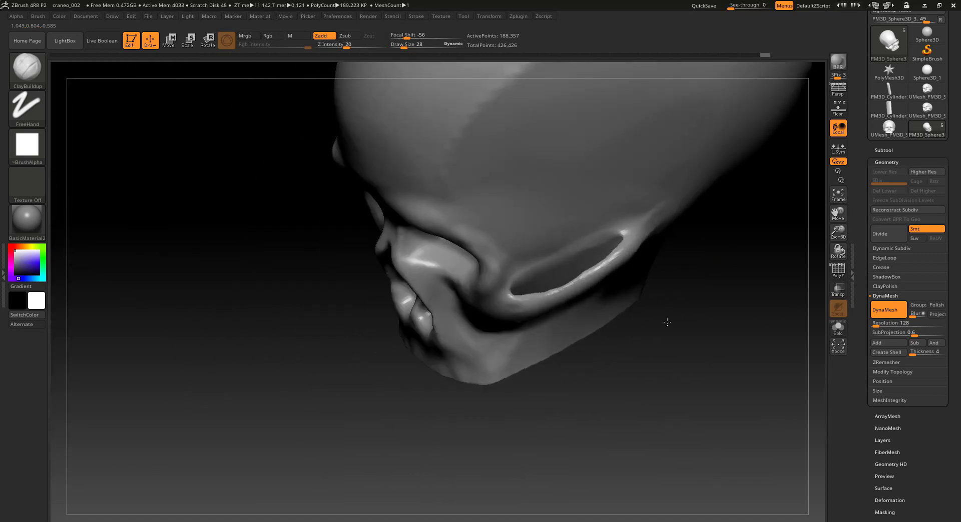
pyautogui.press('shift')
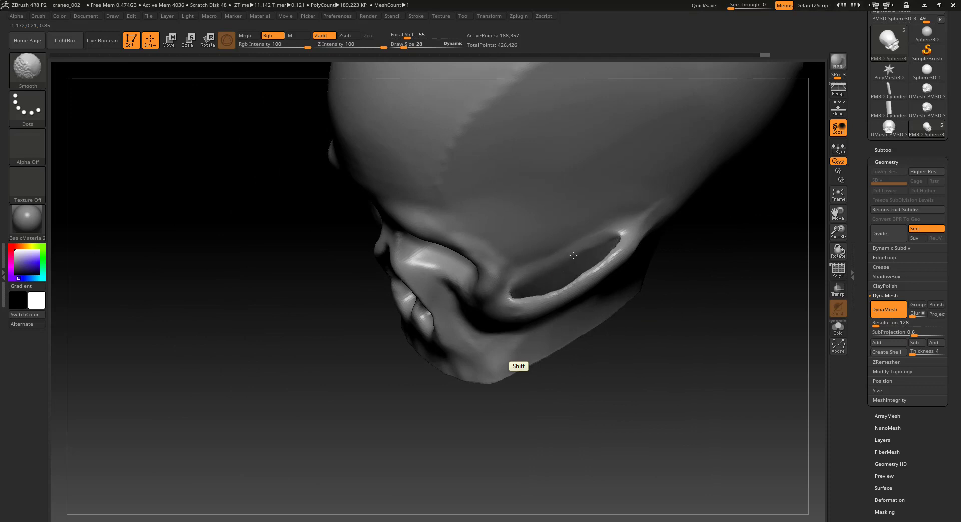
pyautogui.moveTo(675, 317); pyautogui.dragTo(667, 328)
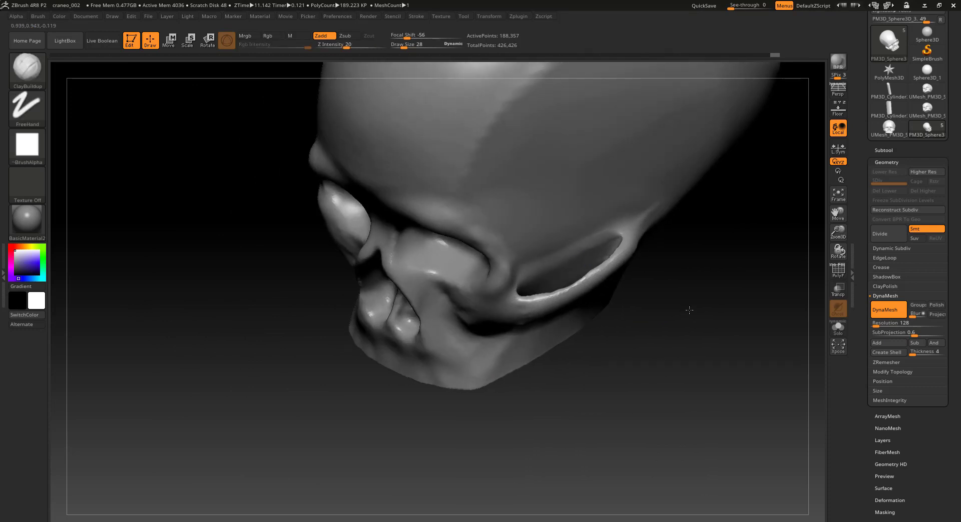
pyautogui.moveTo(600, 310)
pyautogui.mouseDown()
pyautogui.moveTo(679, 348)
pyautogui.moveTo(656, 326)
pyautogui.mouseUp()
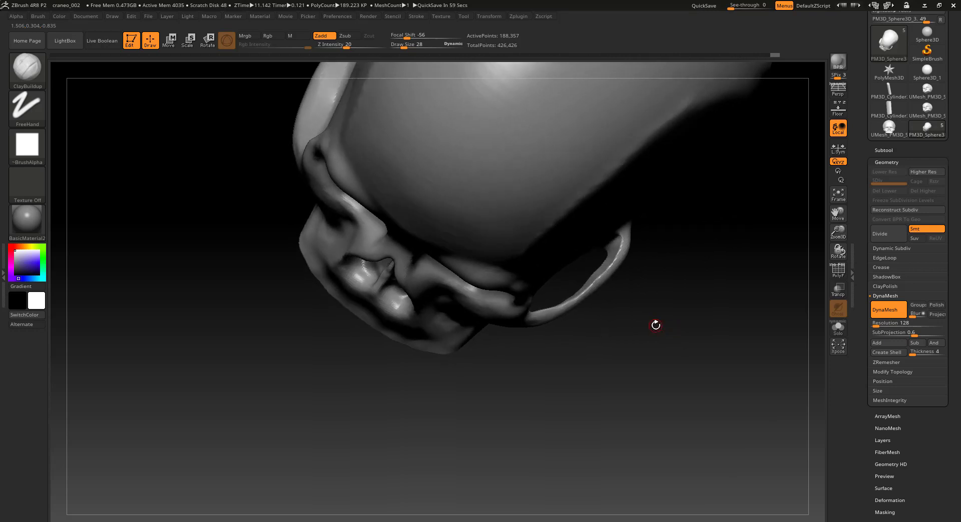
pyautogui.moveTo(636, 309); pyautogui.dragTo(672, 313)
pyautogui.moveTo(659, 298)
pyautogui.mouseDown()
pyautogui.moveTo(654, 307)
pyautogui.moveTo(685, 329)
pyautogui.moveTo(679, 315)
pyautogui.moveTo(642, 313)
pyautogui.mouseUp()
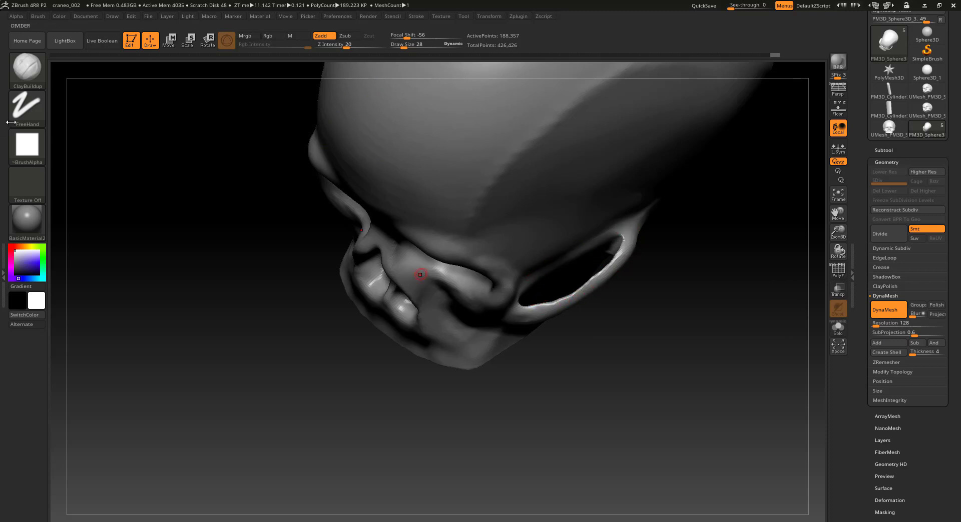
# Pick the ClayBuildup brush and turn the skull to a straight front view.
pyautogui.click(27, 70)
pyautogui.moveTo(657, 330); pyautogui.dragTo(629, 226)
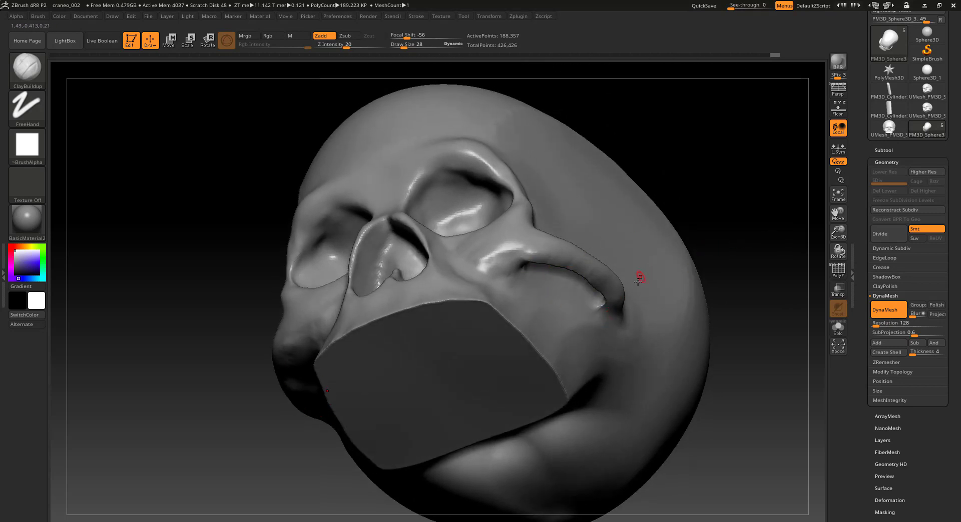
pyautogui.moveTo(798, 208); pyautogui.dragTo(731, 200)
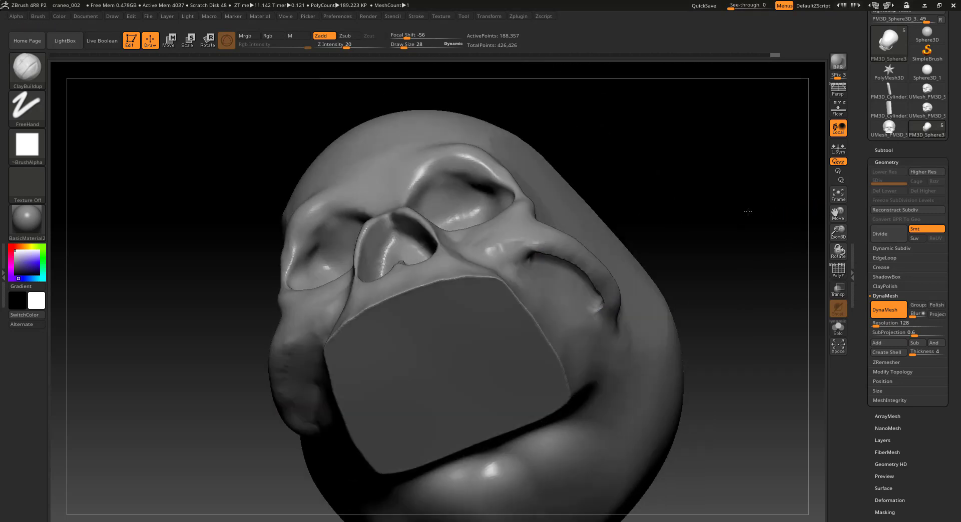
pyautogui.moveTo(640, 275)
pyautogui.mouseDown()
pyautogui.moveTo(649, 353)
pyautogui.moveTo(589, 263)
pyautogui.mouseUp()
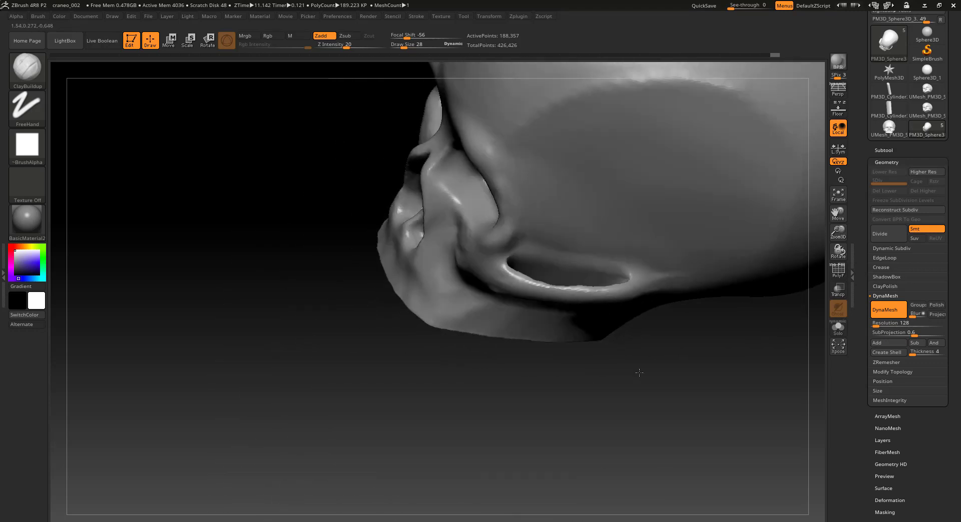
pyautogui.moveTo(671, 378)
pyautogui.mouseDown()
pyautogui.moveTo(647, 392)
pyautogui.moveTo(541, 377)
pyautogui.moveTo(502, 301)
pyautogui.mouseUp()
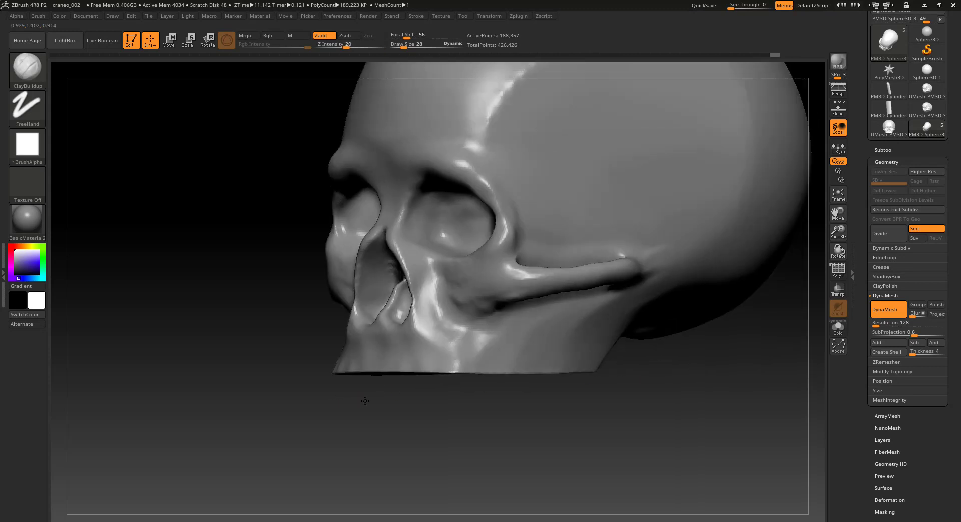
pyautogui.press('shift')
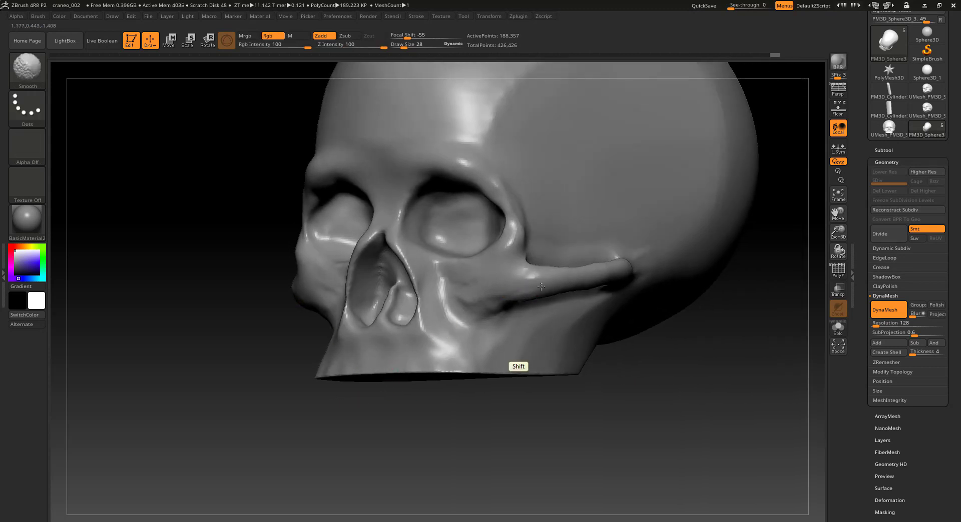
pyautogui.keyDown('shift'); pyautogui.moveTo(680, 358); pyautogui.dragTo(682, 359); pyautogui.keyUp('shift')
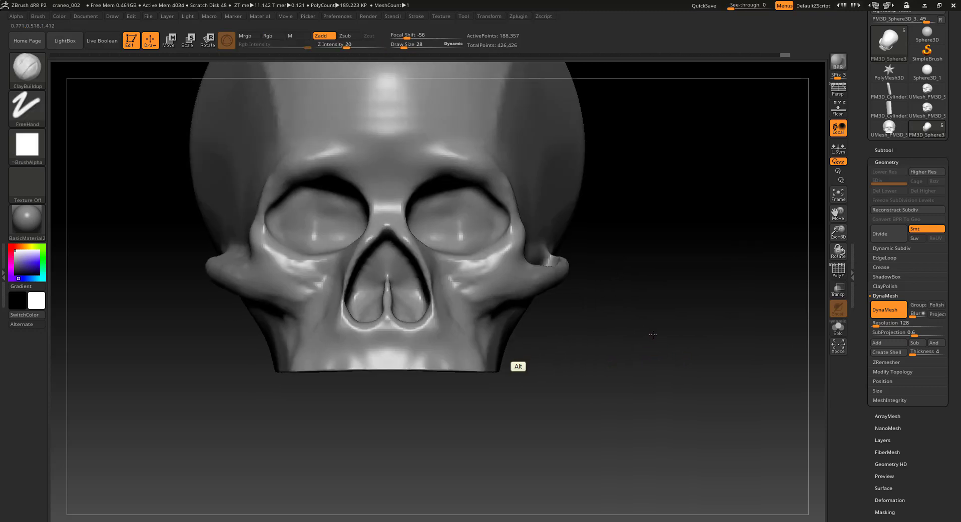
pyautogui.keyDown('alt'); pyautogui.moveTo(550, 260); pyautogui.dragTo(620, 289); pyautogui.keyUp('alt')
pyautogui.moveTo(672, 309); pyautogui.dragTo(654, 306)
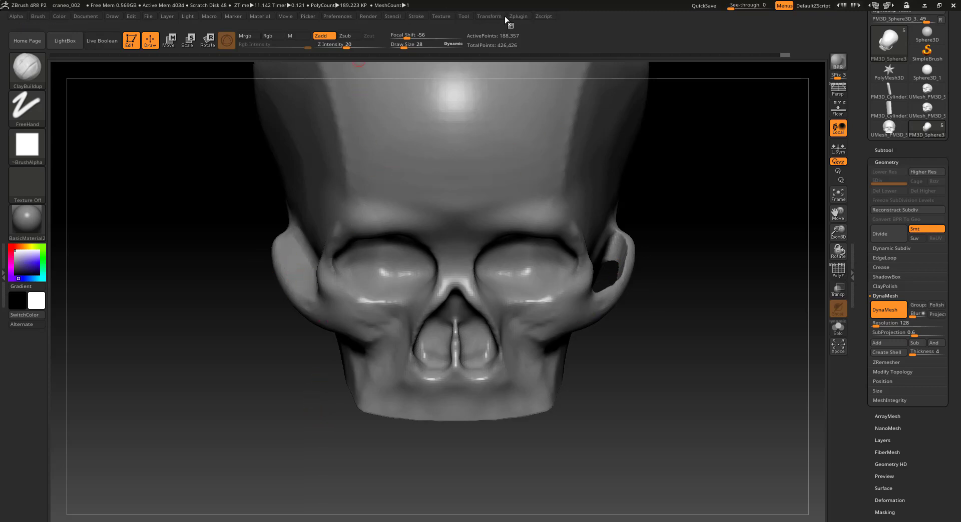
# Mirror the skull into one SubTool with SubTool Master, then undo it.
pyautogui.click(517, 18)
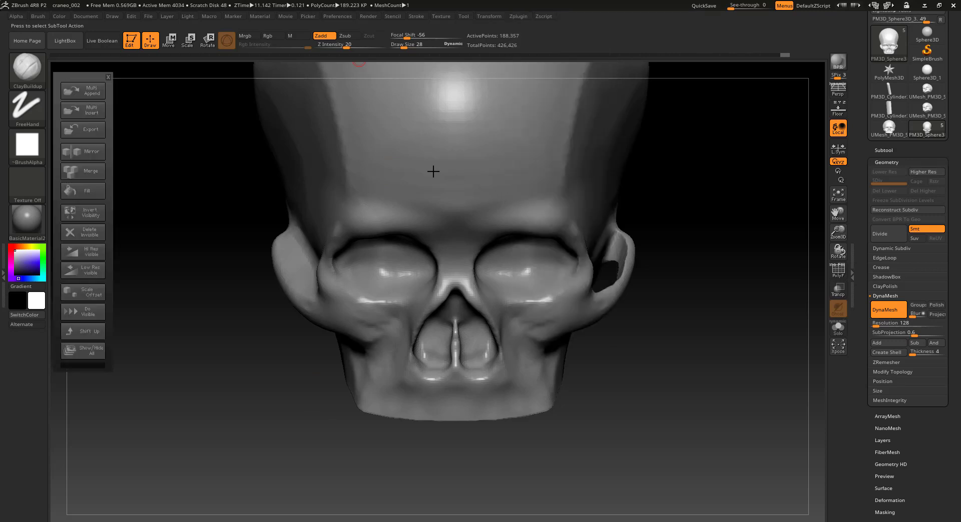
pyautogui.click(89, 152)
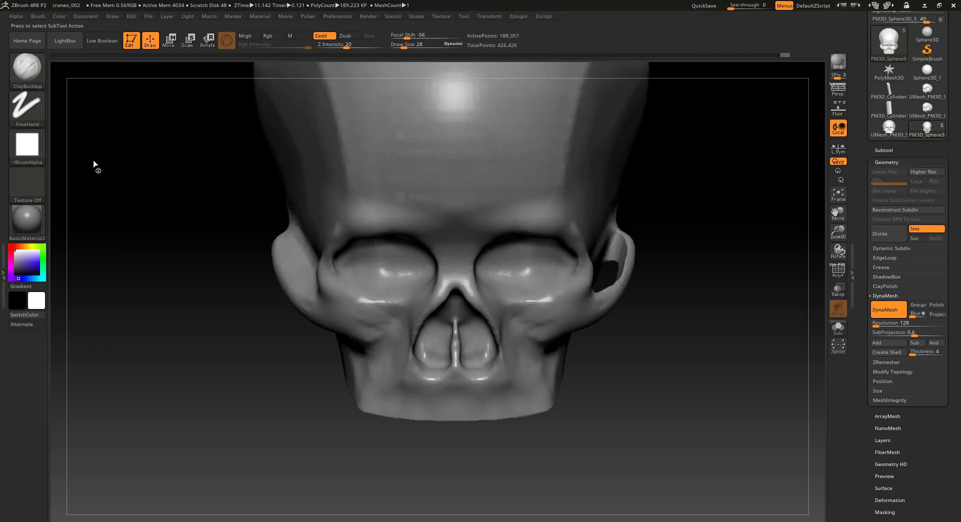
pyautogui.click(419, 255)
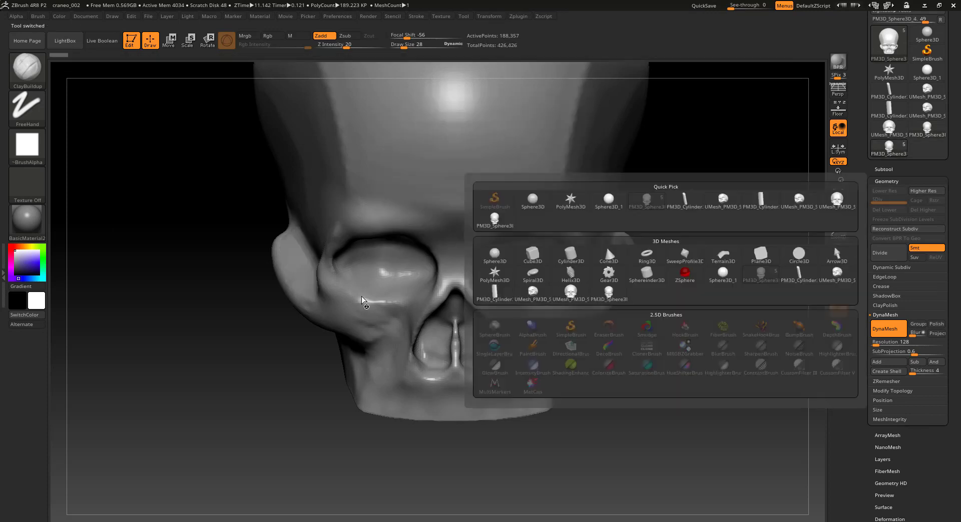
pyautogui.hotkey('ctrl', 'z')
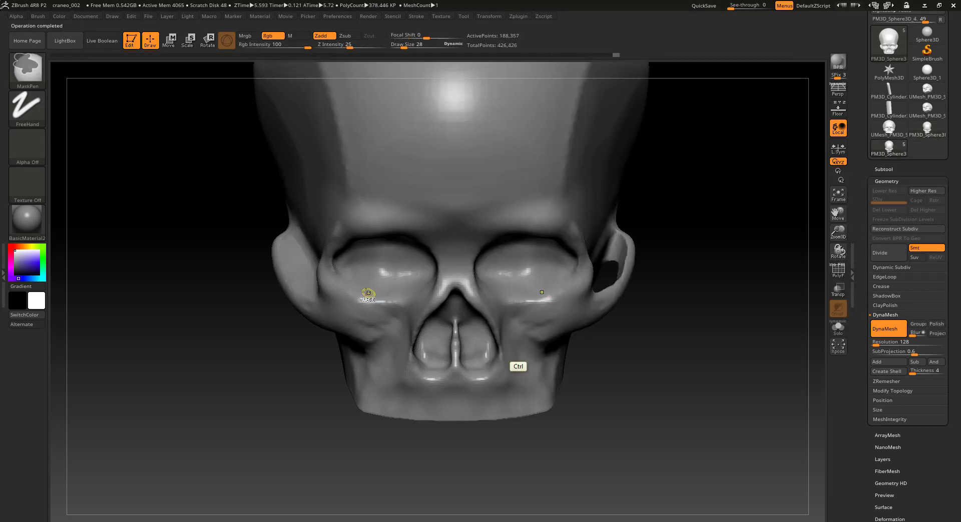
# Mirror the skull again across X merged into one SubTool, reaching 376,714 active points.
pyautogui.click(490, 18)
pyautogui.click(518, 17)
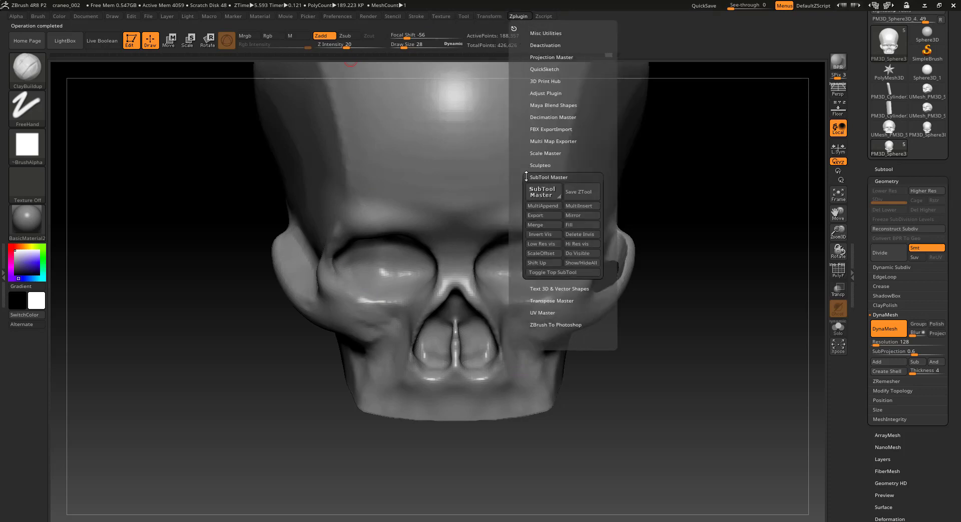
pyautogui.click(542, 192)
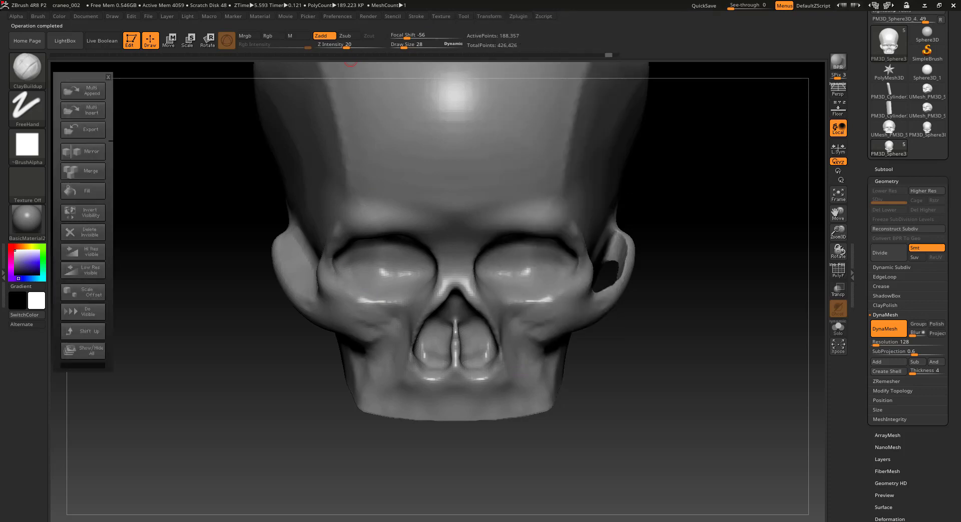
pyautogui.click(88, 152)
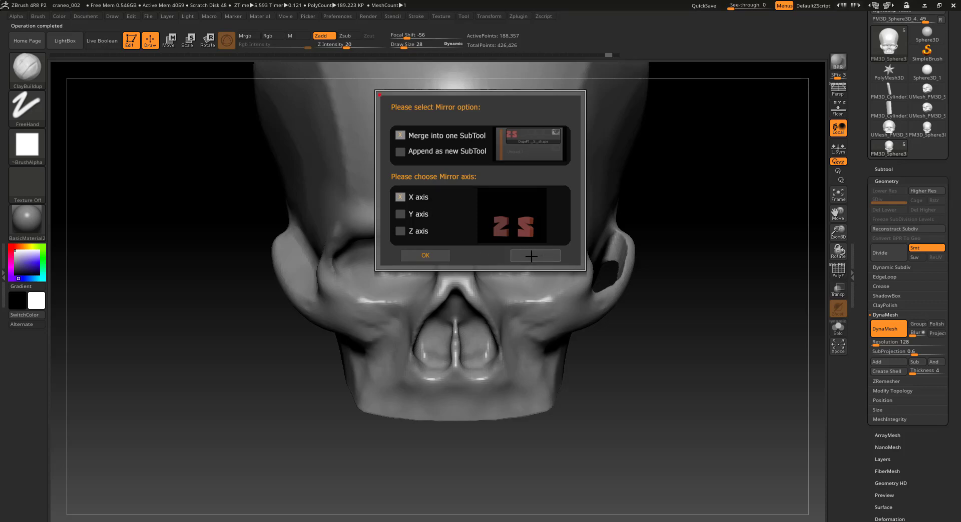
pyautogui.click(444, 253)
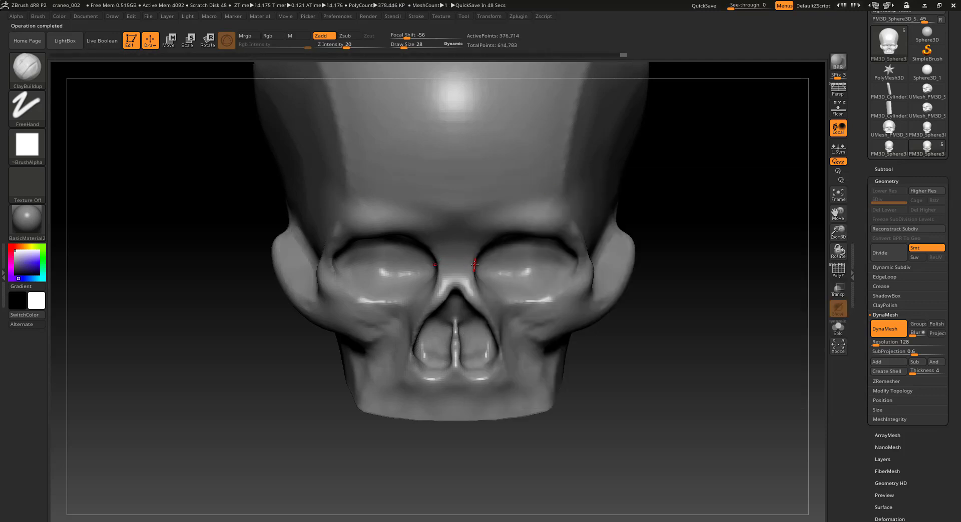
# Drop the mirrored half, returning to 188,357 active points, and view the skull from below.
pyautogui.keyDown('ctrl'); pyautogui.keyDown('shift'); pyautogui.click(497, 272); pyautogui.keyUp('shift'); pyautogui.keyUp('ctrl')
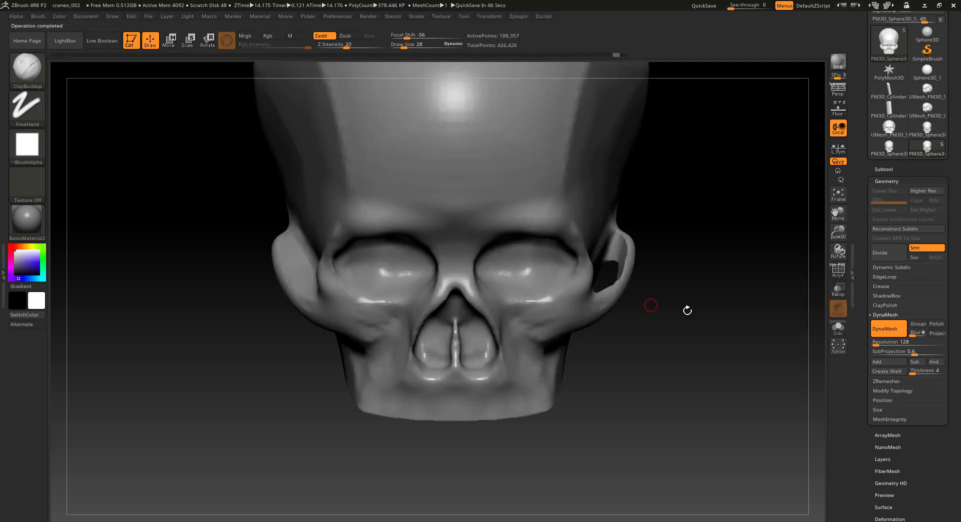
pyautogui.moveTo(724, 323); pyautogui.dragTo(423, 339)
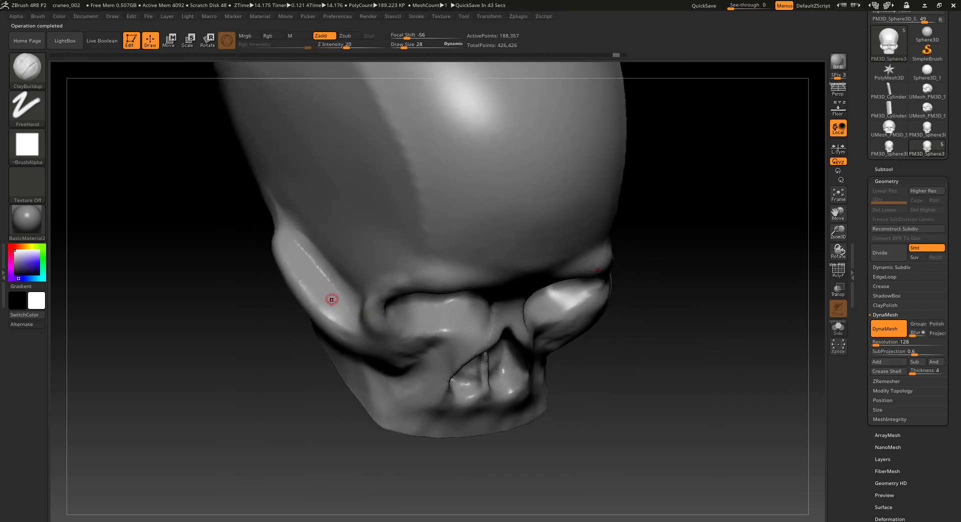
pyautogui.moveTo(639, 363)
pyautogui.keyDown('alt'); pyautogui.mouseDown()
pyautogui.moveTo(716, 368)
pyautogui.moveTo(668, 380)
pyautogui.mouseUp(); pyautogui.keyUp('alt')
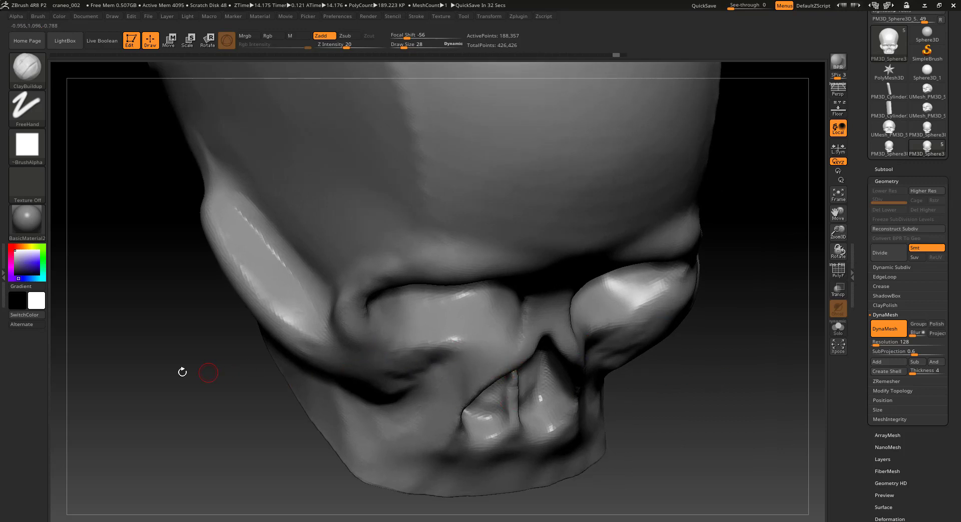
pyautogui.moveTo(182, 372); pyautogui.dragTo(517, 366)
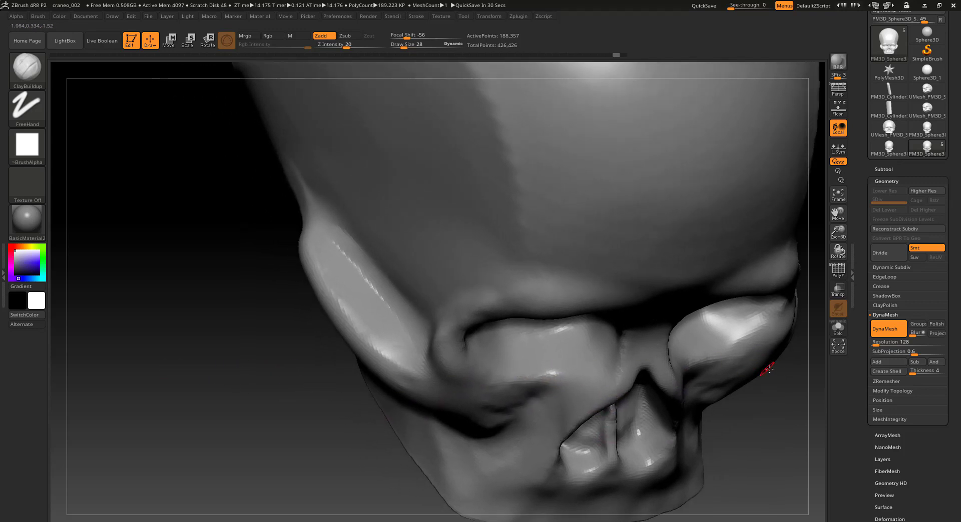
# Toggle PolyF on and off to check the wireframe, then turn the skull to face front.
pyautogui.click(837, 271)
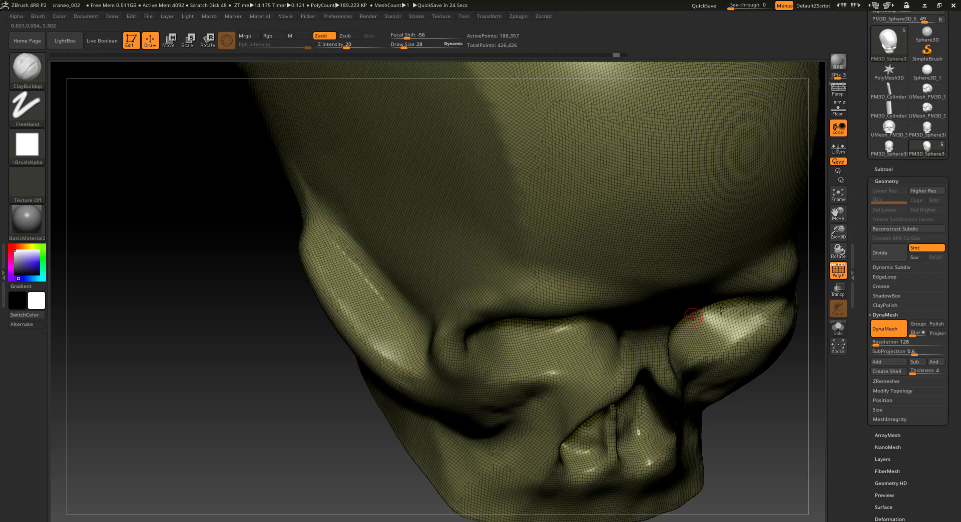
pyautogui.click(837, 271)
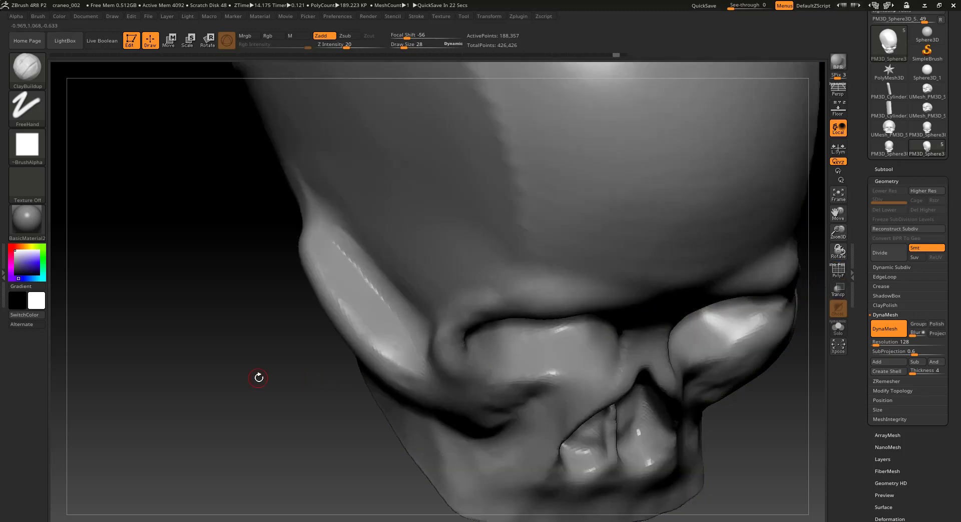
pyautogui.moveTo(257, 382)
pyautogui.mouseDown()
pyautogui.moveTo(307, 336)
pyautogui.moveTo(184, 410)
pyautogui.moveTo(218, 395)
pyautogui.moveTo(174, 387)
pyautogui.moveTo(225, 385)
pyautogui.mouseUp()
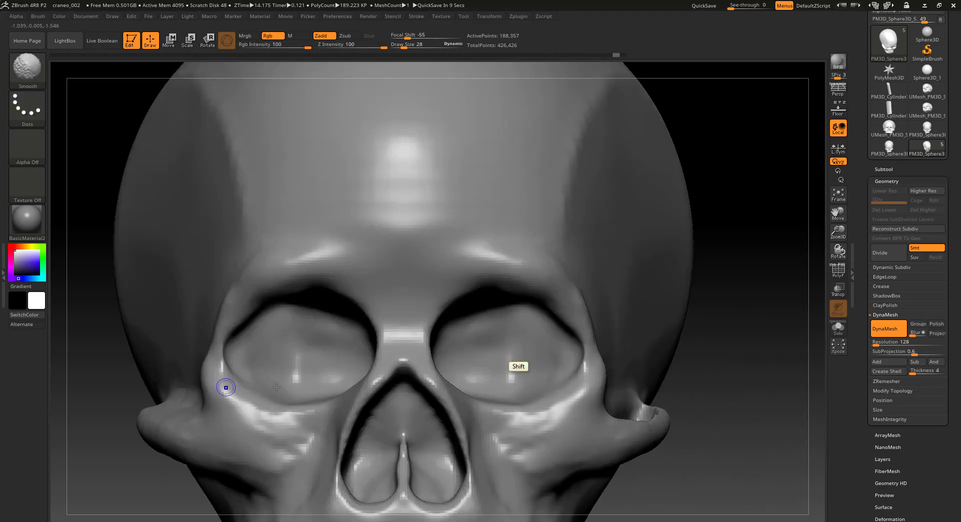
pyautogui.moveTo(716, 343)
pyautogui.keyDown('alt'); pyautogui.mouseDown()
pyautogui.moveTo(776, 296)
pyautogui.moveTo(750, 345)
pyautogui.mouseUp(); pyautogui.keyUp('alt')
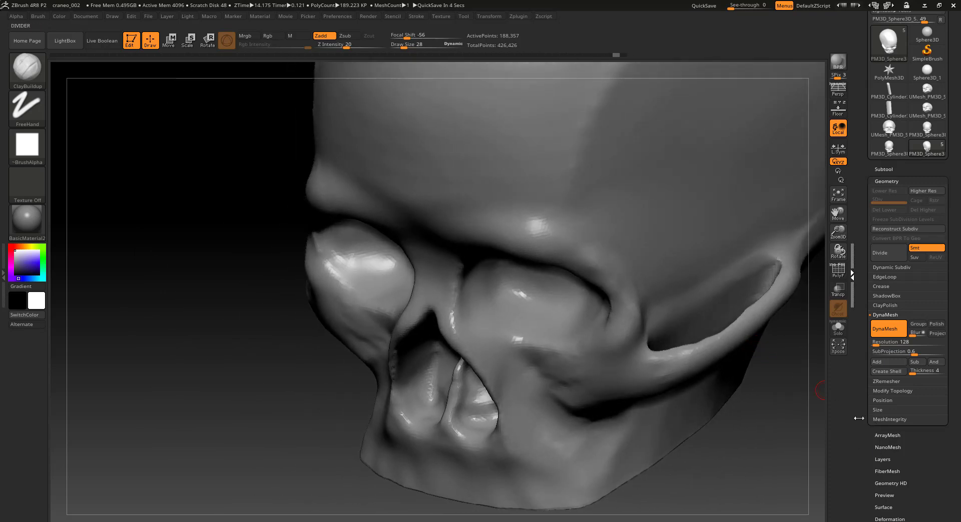
# Flip the skull across X with Tool > Deformation > Mirror and view the other side.
pyautogui.moveTo(859, 446)
pyautogui.mouseDown()
pyautogui.moveTo(863, 369)
pyautogui.moveTo(911, 266)
pyautogui.mouseUp()
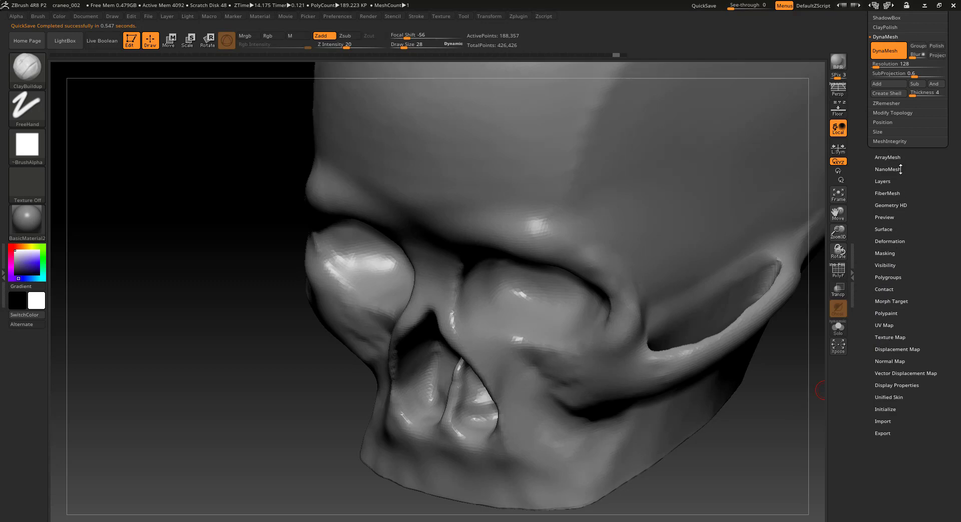
pyautogui.click(890, 241)
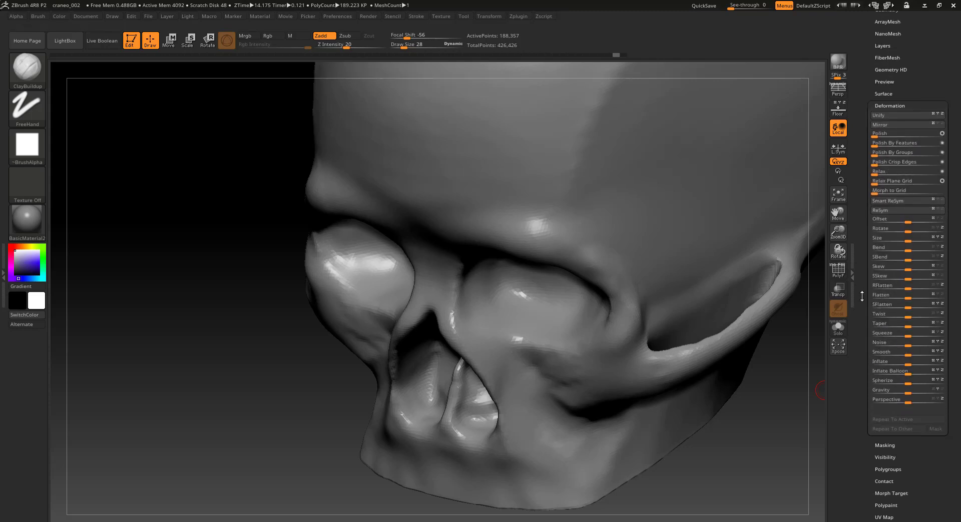
pyautogui.moveTo(862, 258); pyautogui.dragTo(863, 316)
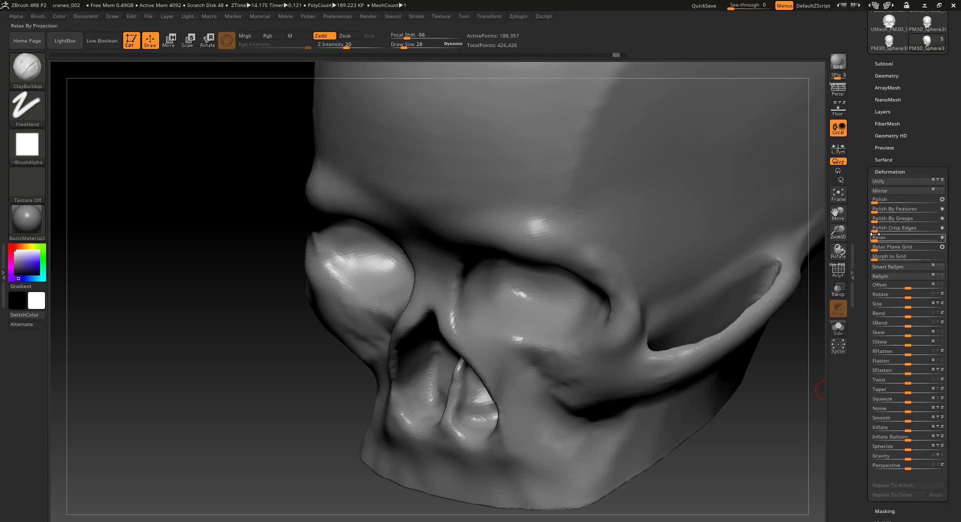
pyautogui.click(893, 190)
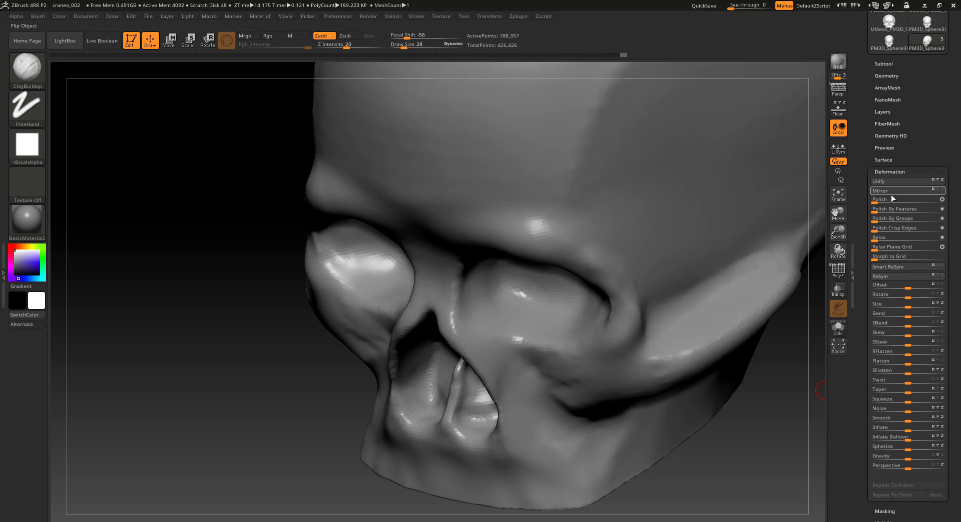
pyautogui.moveTo(184, 373)
pyautogui.mouseDown()
pyautogui.moveTo(207, 383)
pyautogui.moveTo(210, 349)
pyautogui.mouseUp()
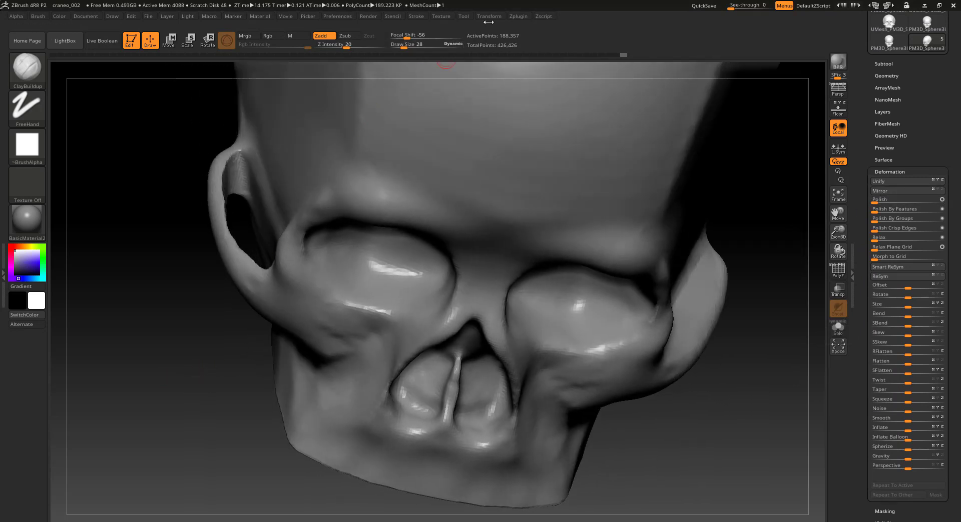
# Mirror the skull across X with SubTool Master, merged into one SubTool.
pyautogui.click(520, 21)
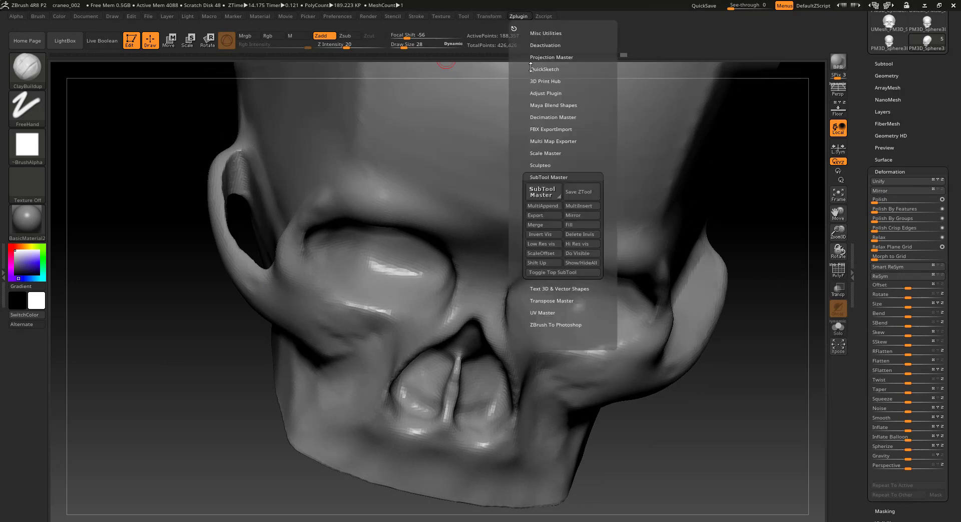
pyautogui.click(551, 191)
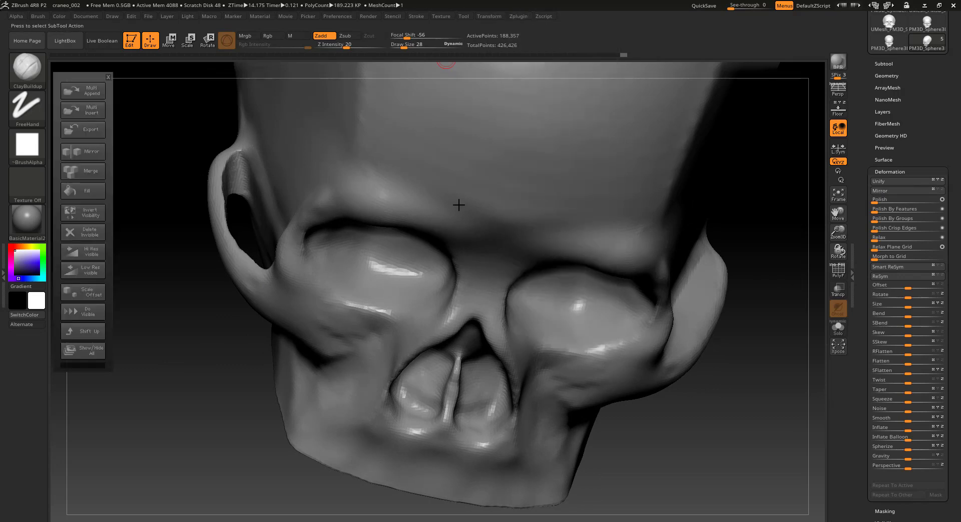
pyautogui.click(83, 151)
pyautogui.click(433, 255)
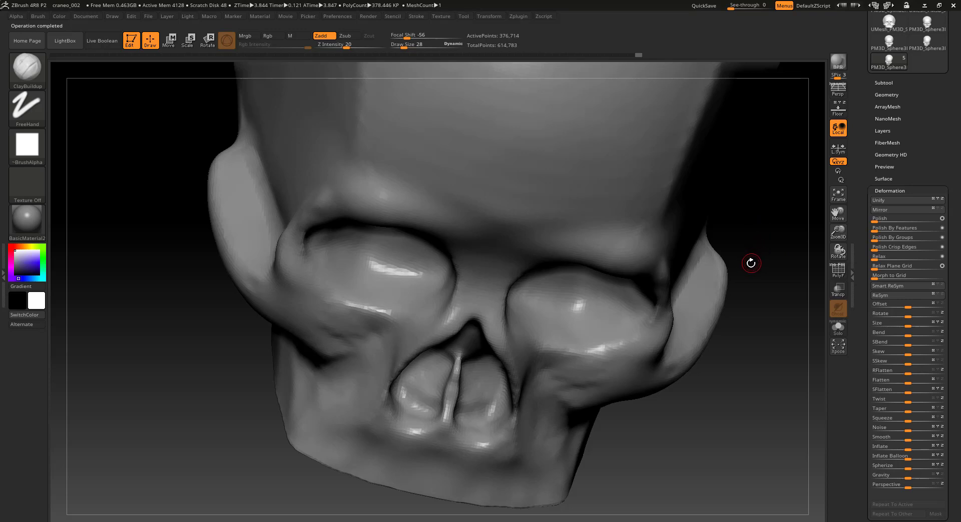
# Undo the mirror and flip, then run ReSym on the skull to check its 99.44% symmetry.
pyautogui.hotkey('ctrl', 'z')
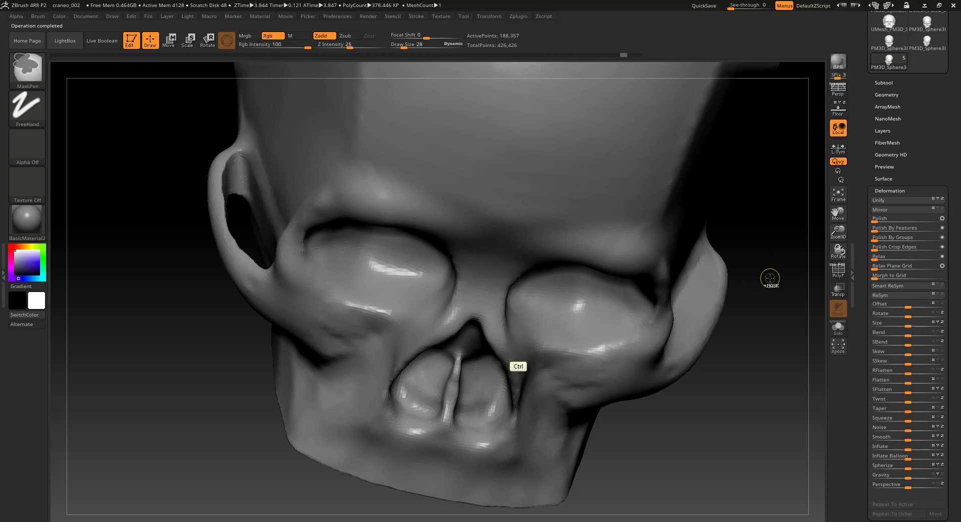
pyautogui.hotkey('ctrl', 'z')
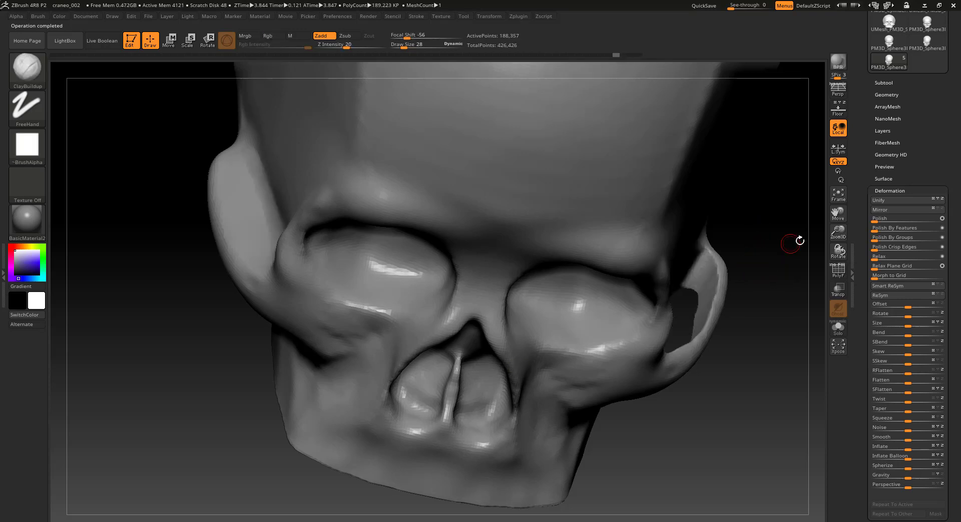
pyautogui.moveTo(797, 239)
pyautogui.mouseDown()
pyautogui.moveTo(788, 258)
pyautogui.moveTo(739, 273)
pyautogui.mouseUp()
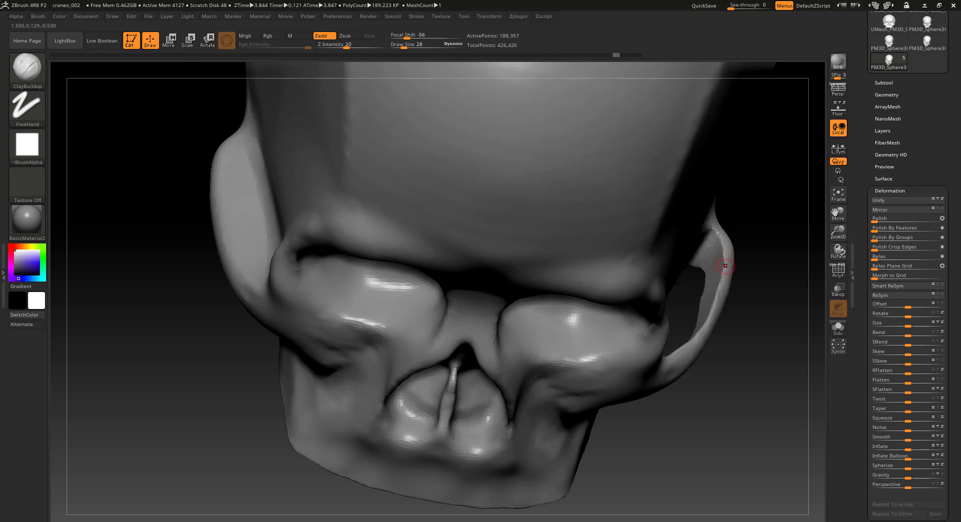
pyautogui.click(893, 286)
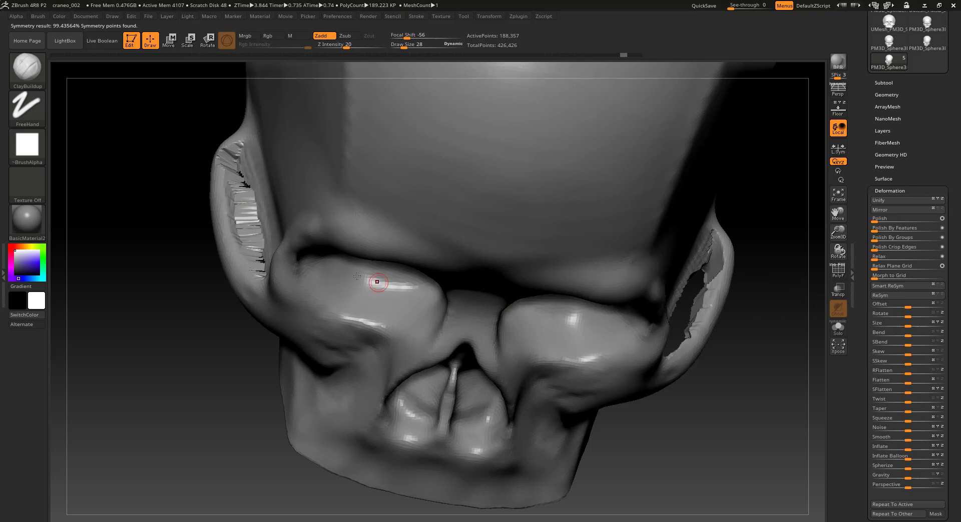
# Smooth away the jagged spikes on the skull's left cheekbone.
pyautogui.press('ctrl')
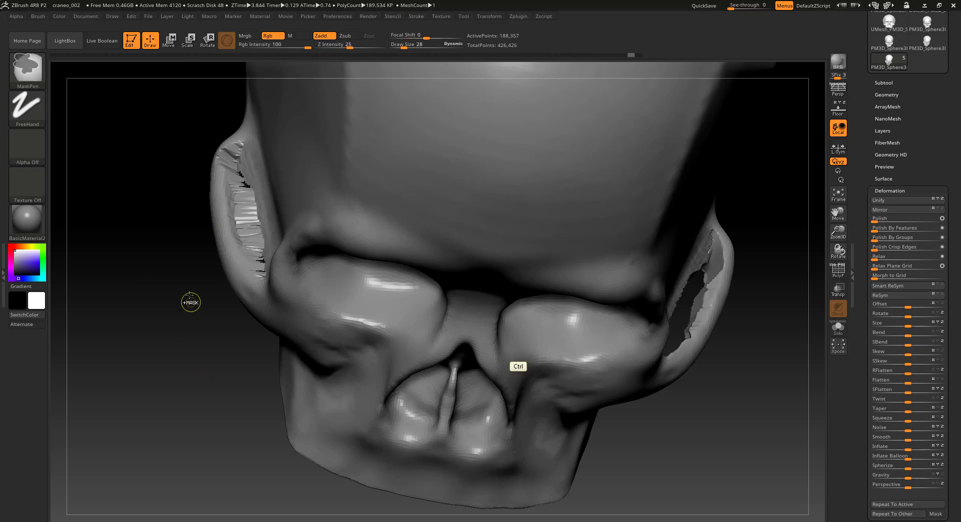
pyautogui.press('alt')
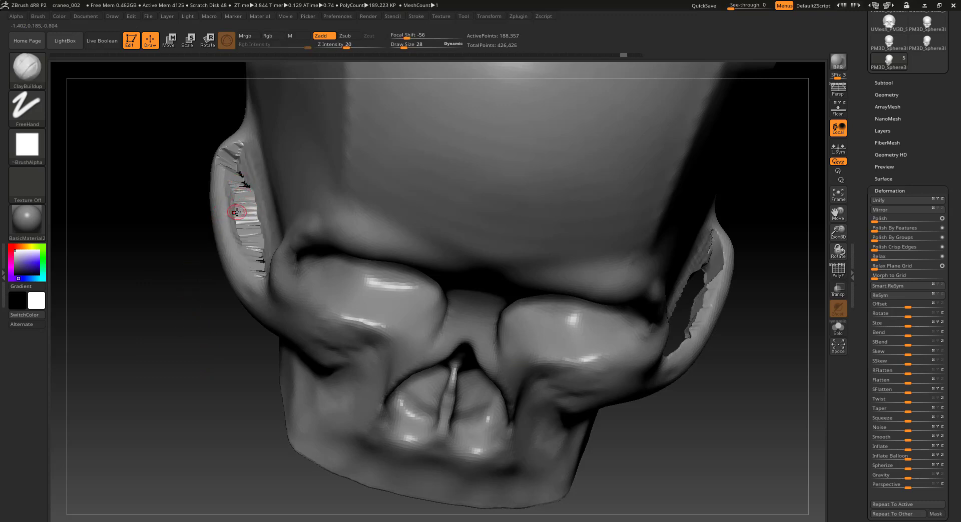
pyautogui.press('alt')
pyautogui.moveTo(165, 253); pyautogui.dragTo(168, 268)
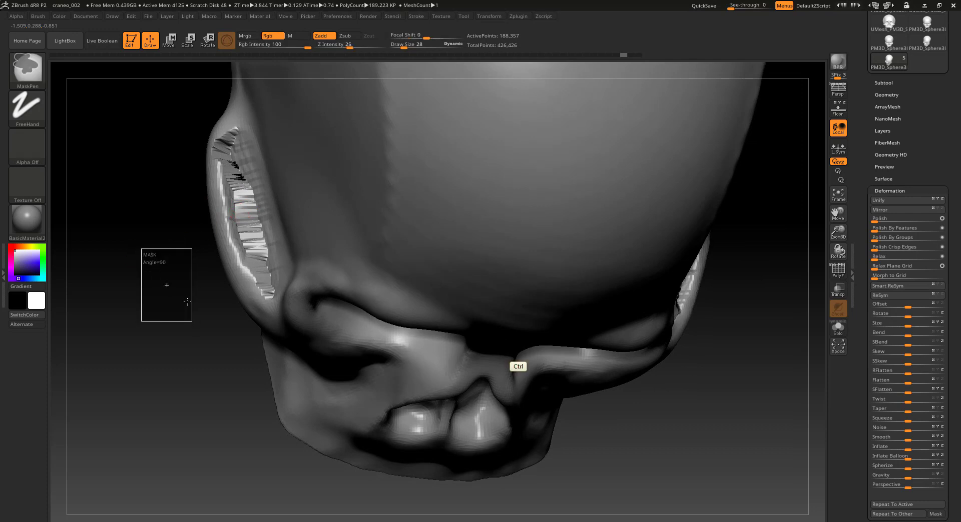
pyautogui.keyDown('shift'); pyautogui.moveTo(260, 280); pyautogui.dragTo(231, 224); pyautogui.keyUp('shift')
pyautogui.hotkey('ctrl', 'z')
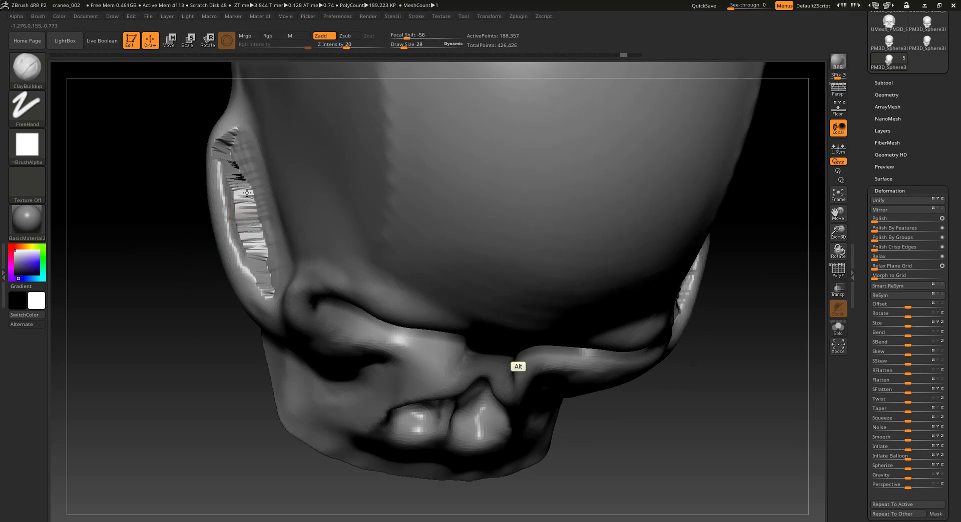
pyautogui.press('shift')
pyautogui.moveTo(246, 222)
pyautogui.keyDown('shift'); pyautogui.mouseDown()
pyautogui.moveTo(233, 166)
pyautogui.moveTo(266, 270)
pyautogui.moveTo(235, 149)
pyautogui.moveTo(253, 242)
pyautogui.mouseUp(); pyautogui.keyUp('shift')
# Carve and deepen a groove in the left cheekbone, then unhide all hidden geometry.
pyautogui.press('alt')
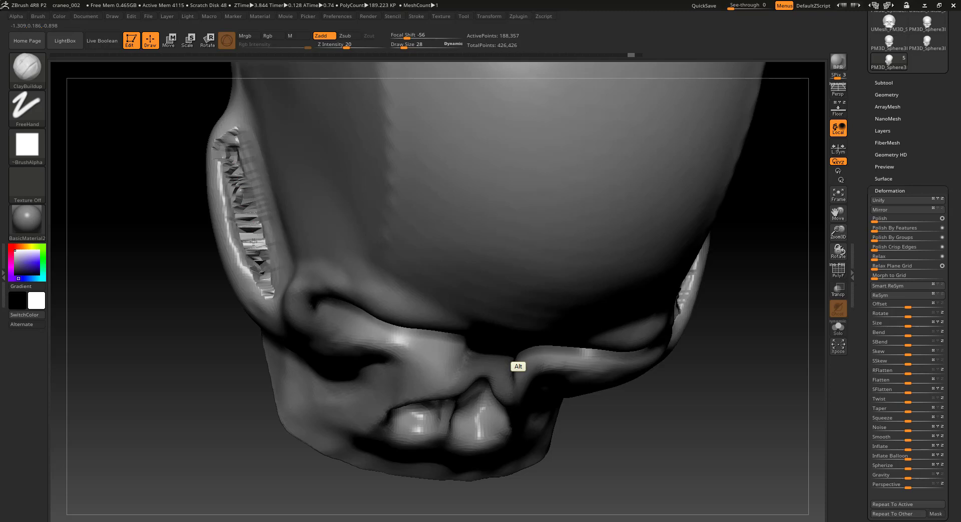
pyautogui.moveTo(254, 248)
pyautogui.keyDown('alt'); pyautogui.mouseDown()
pyautogui.moveTo(230, 160)
pyautogui.moveTo(250, 222)
pyautogui.mouseUp(); pyautogui.keyUp('alt')
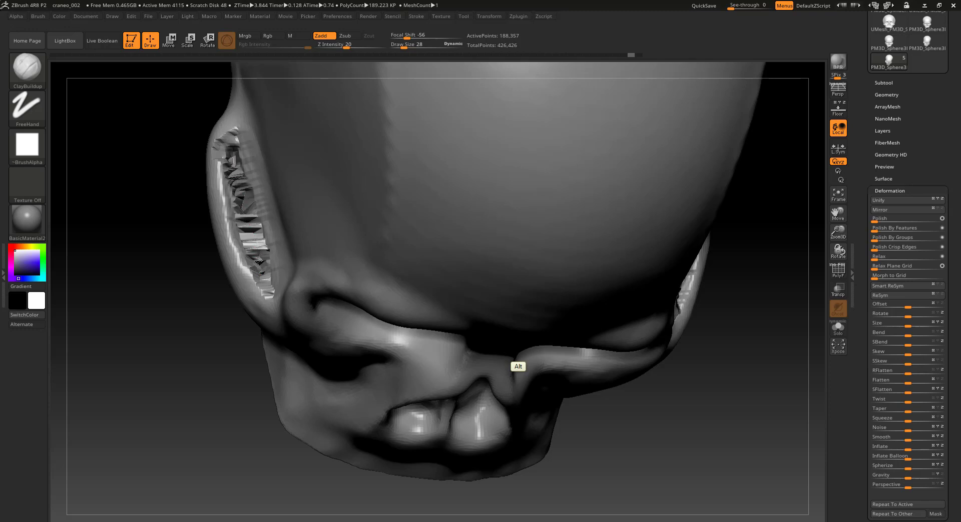
pyautogui.moveTo(258, 260)
pyautogui.keyDown('alt'); pyautogui.mouseDown()
pyautogui.moveTo(265, 282)
pyautogui.moveTo(258, 256)
pyautogui.mouseUp(); pyautogui.keyUp('alt')
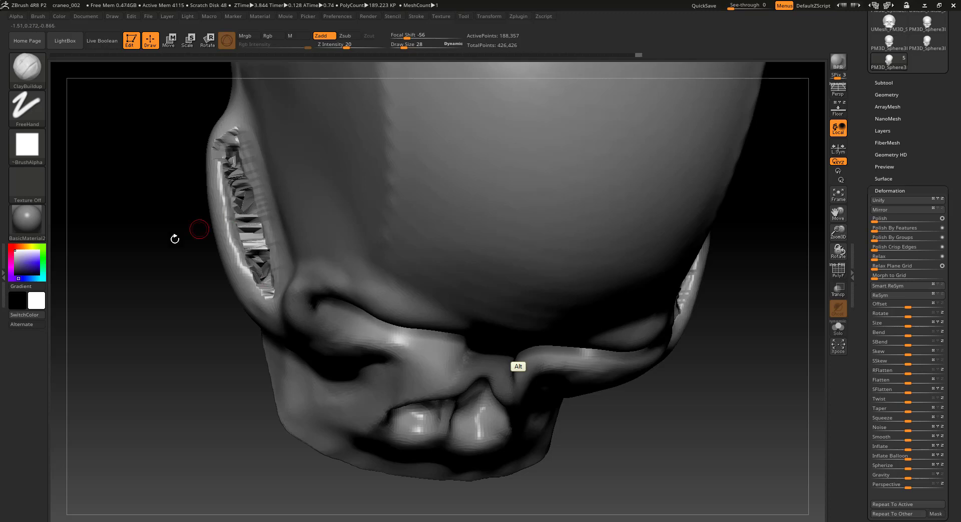
pyautogui.moveTo(125, 278)
pyautogui.keyDown('ctrl'); pyautogui.keyDown('shift'); pyautogui.mouseDown()
pyautogui.moveTo(201, 355)
pyautogui.moveTo(181, 348)
pyautogui.mouseUp(); pyautogui.keyUp('shift'); pyautogui.keyUp('ctrl')
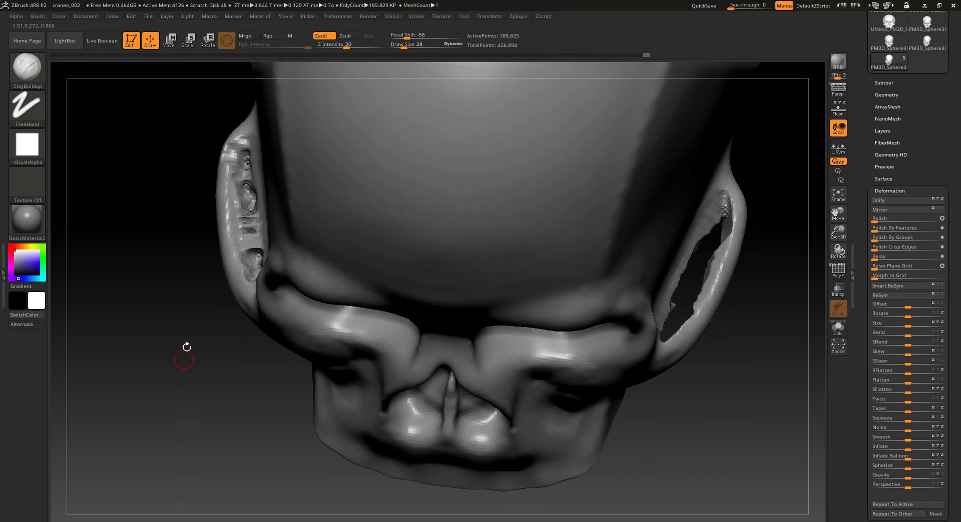
# Undo the recent cheekbone strokes to restore the earlier skull shape.
pyautogui.hotkey('ctrl', 'z')
pyautogui.hotkey('ctrl', 'z')
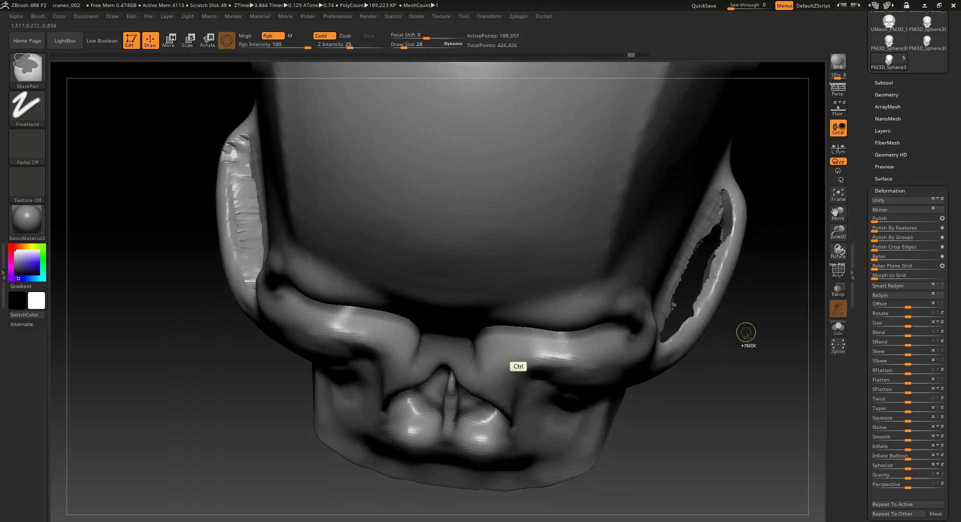
pyautogui.hotkey('ctrl', 'z')
pyautogui.hotkey('ctrl', 'z')
pyautogui.moveTo(707, 225); pyautogui.dragTo(704, 277)
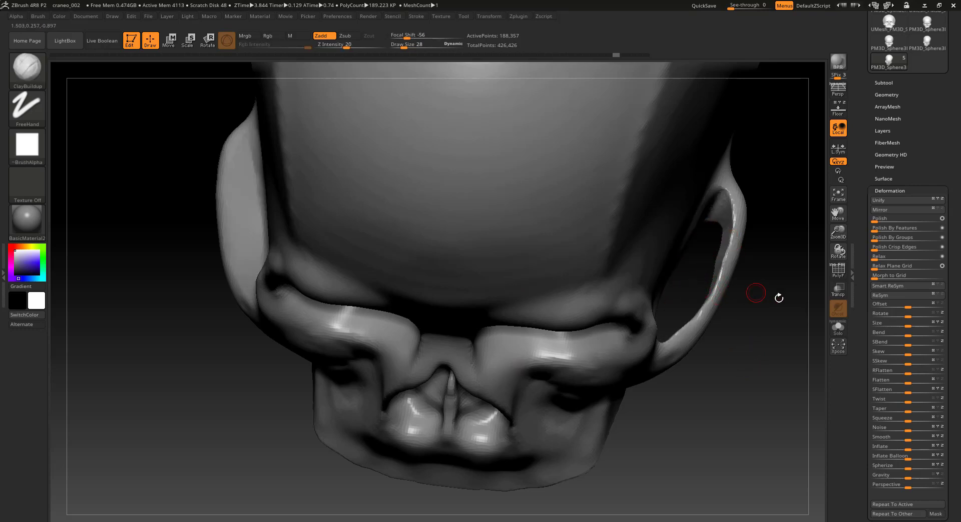
# Run ReSym and Smart ReSym across X, matching 99.43458% of symmetry points.
pyautogui.click(886, 296)
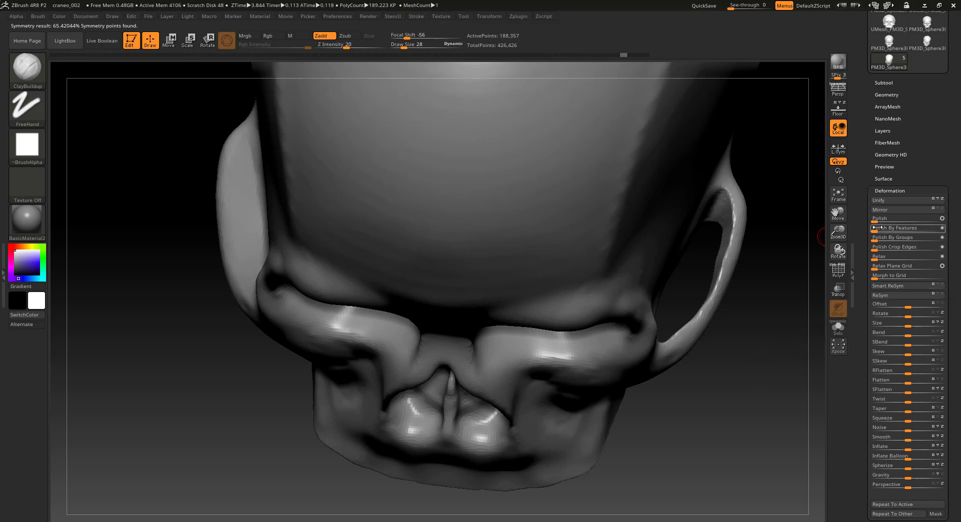
pyautogui.click(893, 200)
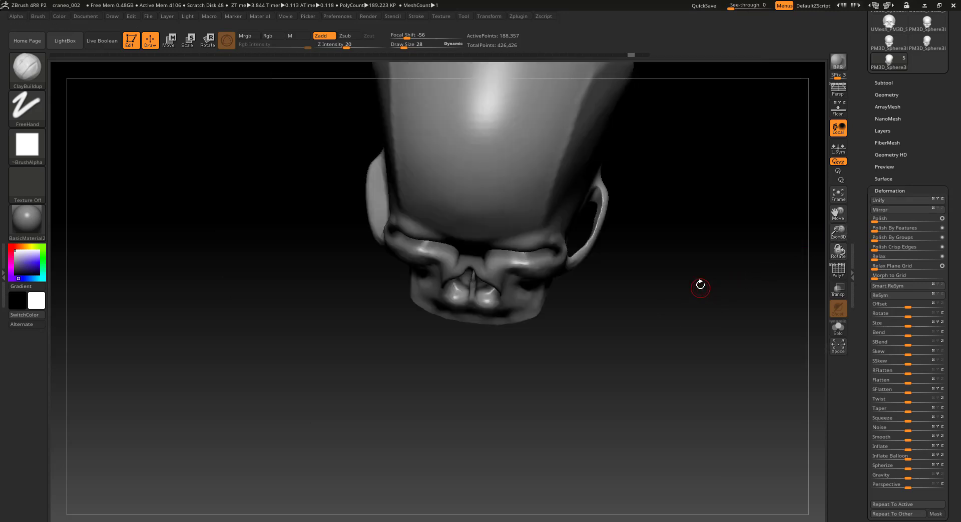
pyautogui.moveTo(701, 283)
pyautogui.mouseDown()
pyautogui.moveTo(519, 368)
pyautogui.moveTo(680, 333)
pyautogui.moveTo(485, 396)
pyautogui.mouseUp()
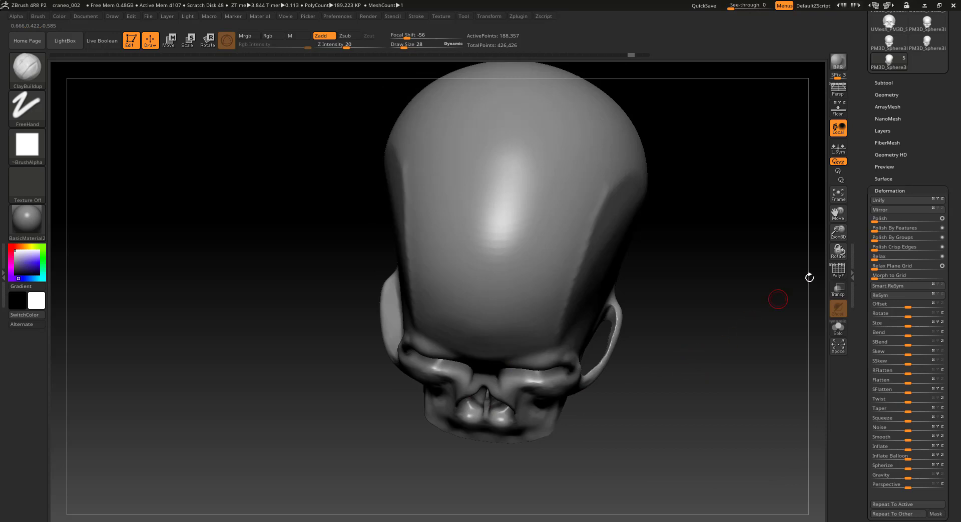
pyautogui.click(893, 287)
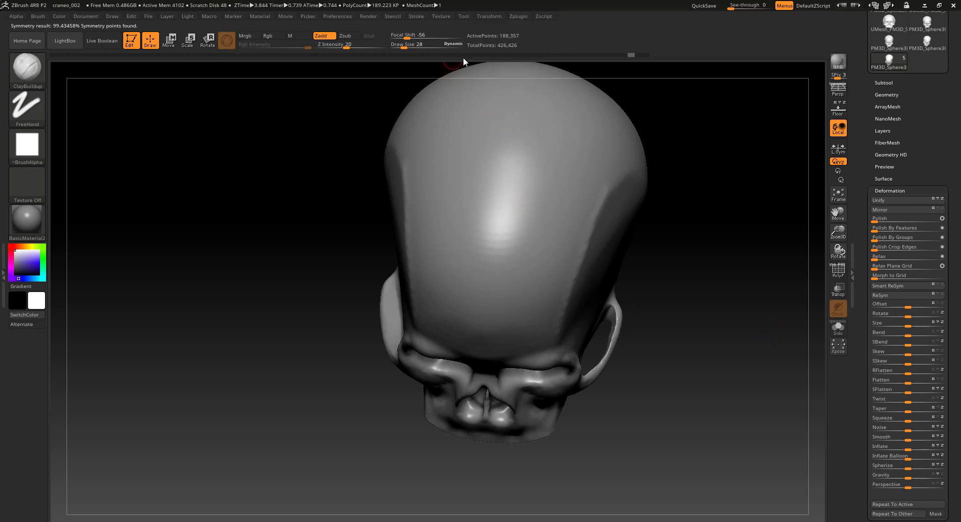
# Mirror the skull across X via SubTool Master, merging into one SubTool at 376,714 active points.
pyautogui.moveTo(493, 55)
pyautogui.click(492, 16)
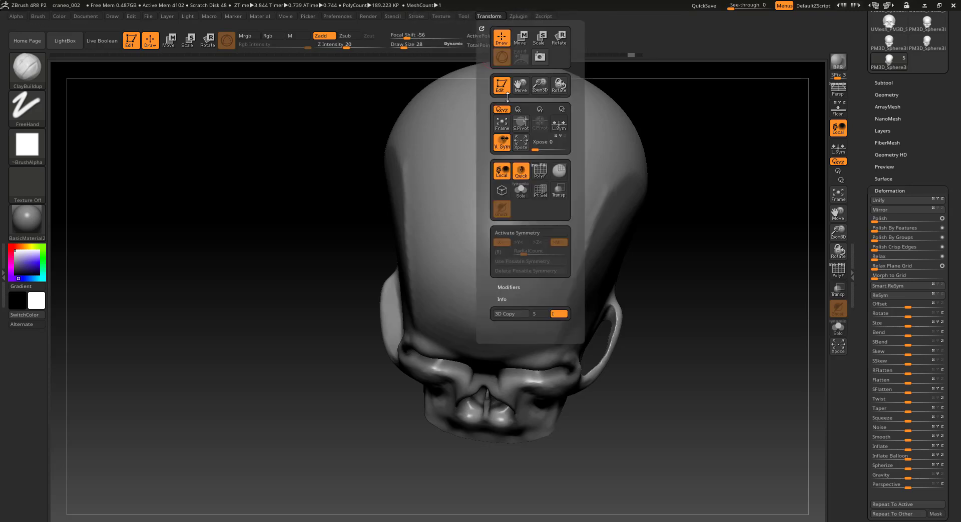
pyautogui.click(518, 16)
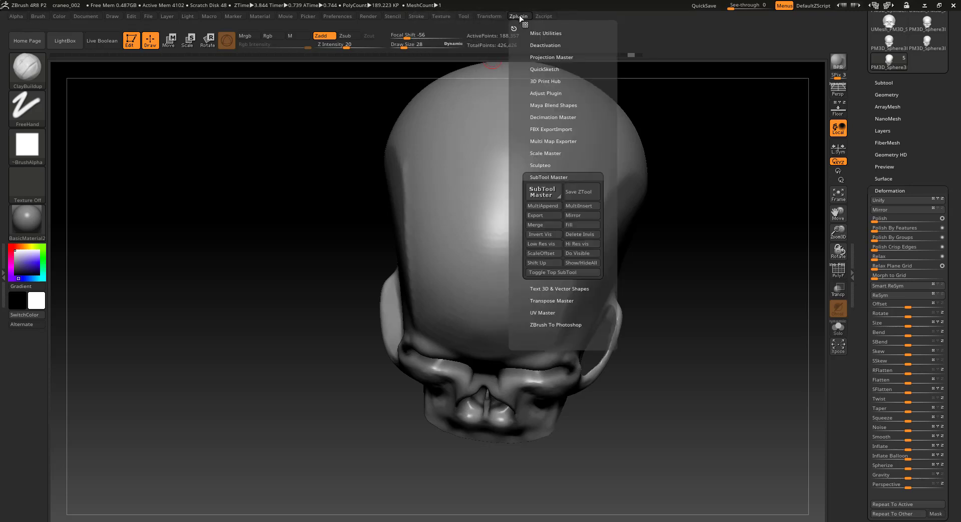
pyautogui.click(559, 199)
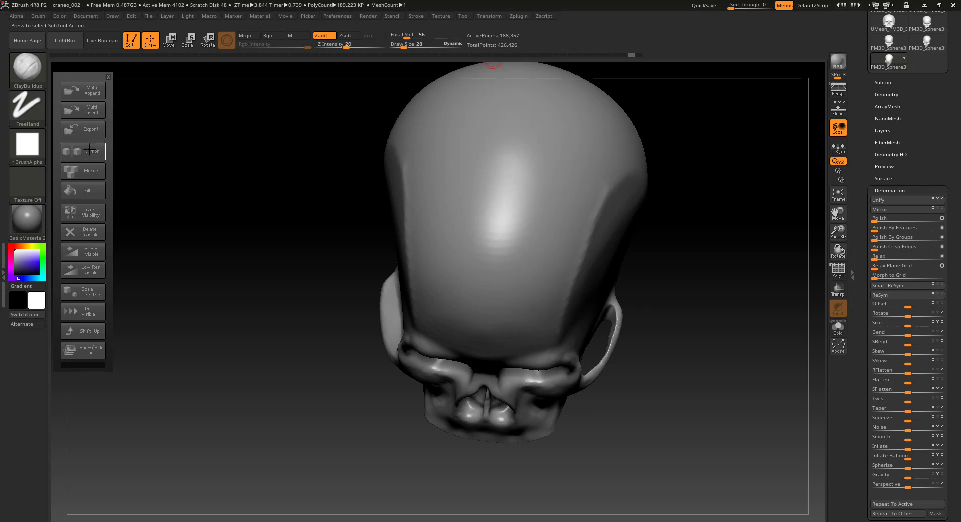
pyautogui.click(93, 156)
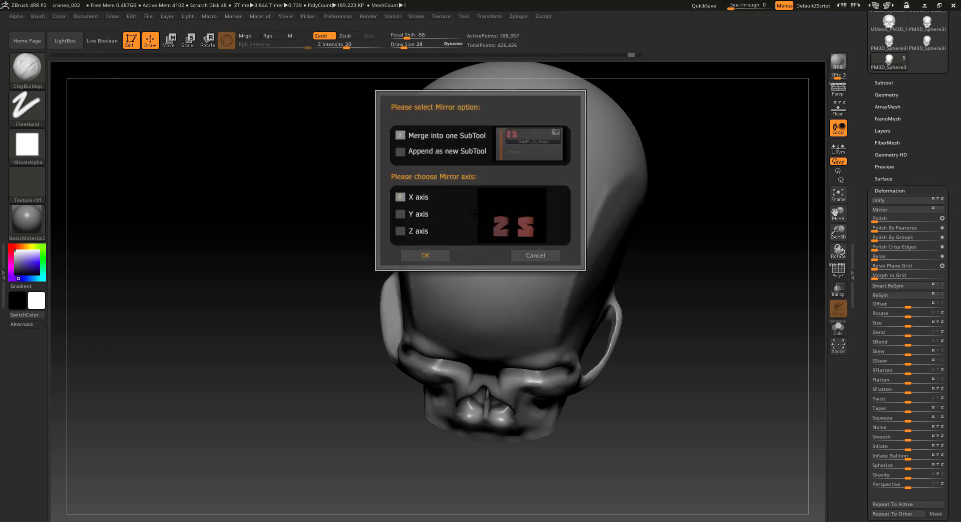
pyautogui.click(425, 255)
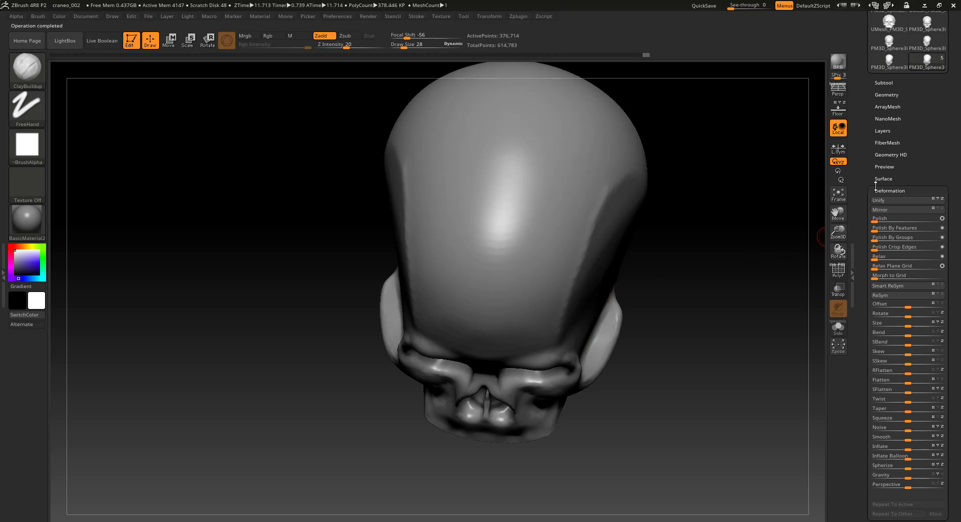
pyautogui.moveTo(861, 139); pyautogui.dragTo(861, 260)
# Expand the Subtool list and undo the mirror, returning to 188,357 active points.
pyautogui.click(882, 204)
pyautogui.moveTo(893, 257)
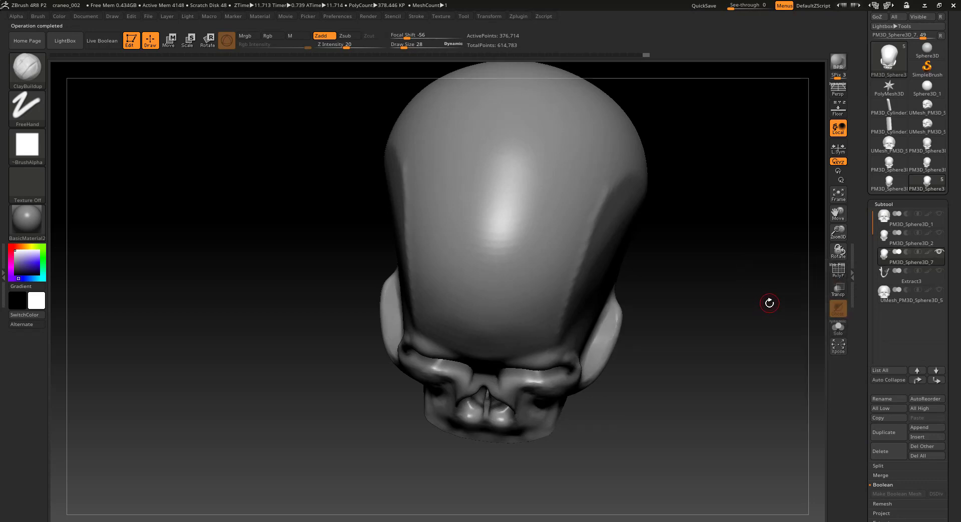
pyautogui.press('ctrl')
pyautogui.keyDown('ctrl'); pyautogui.click(770, 305); pyautogui.keyUp('ctrl')
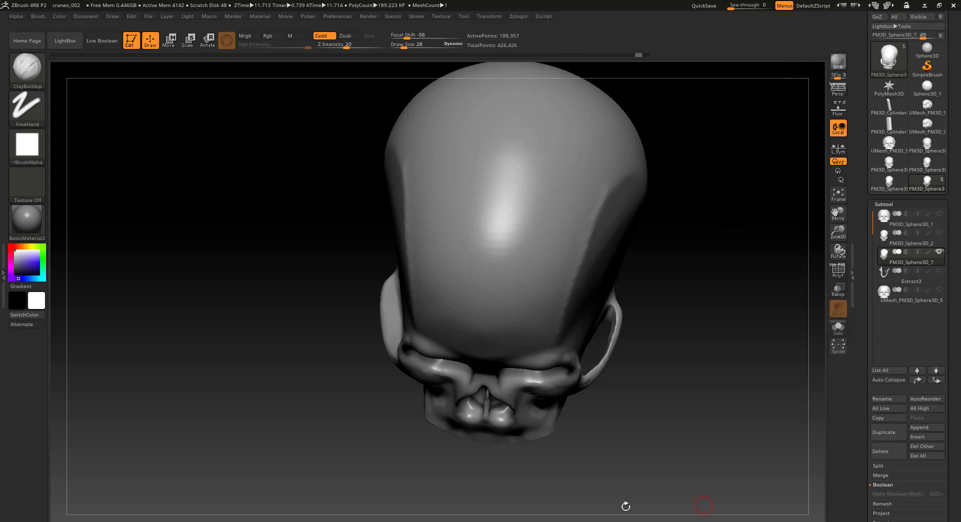
pyautogui.press('super')
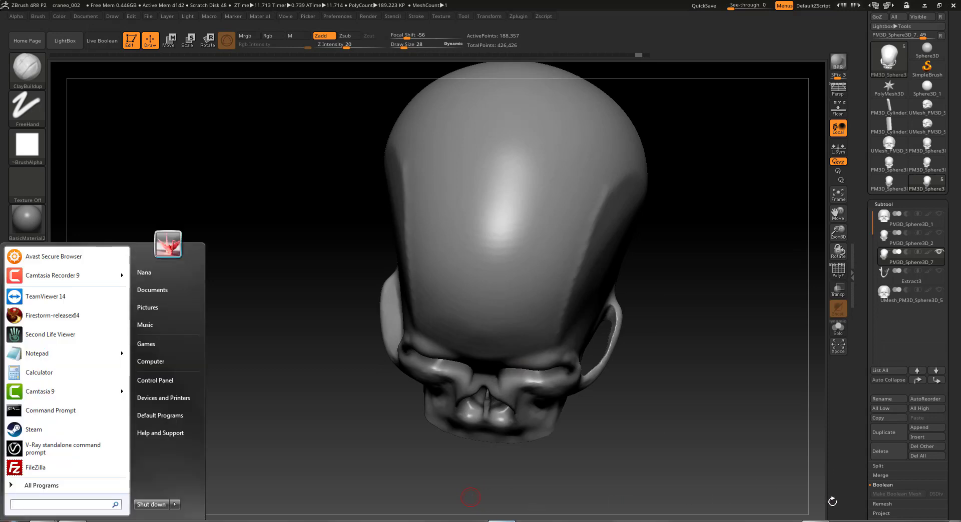
pyautogui.click(864, 518)
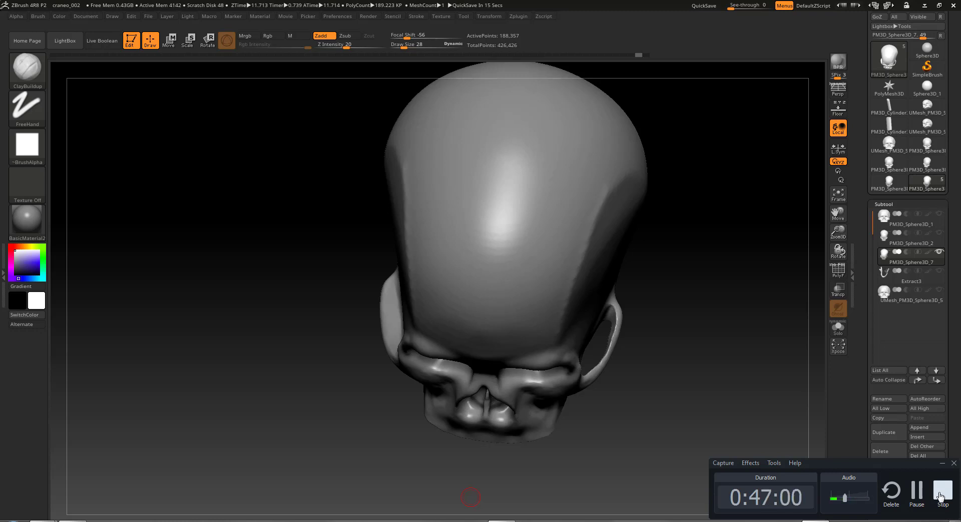
pyautogui.click(940, 496)
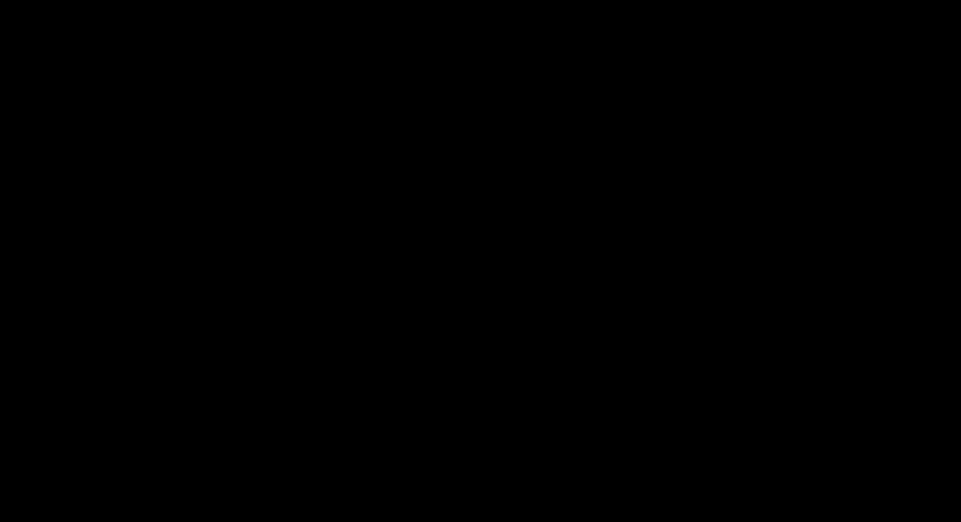